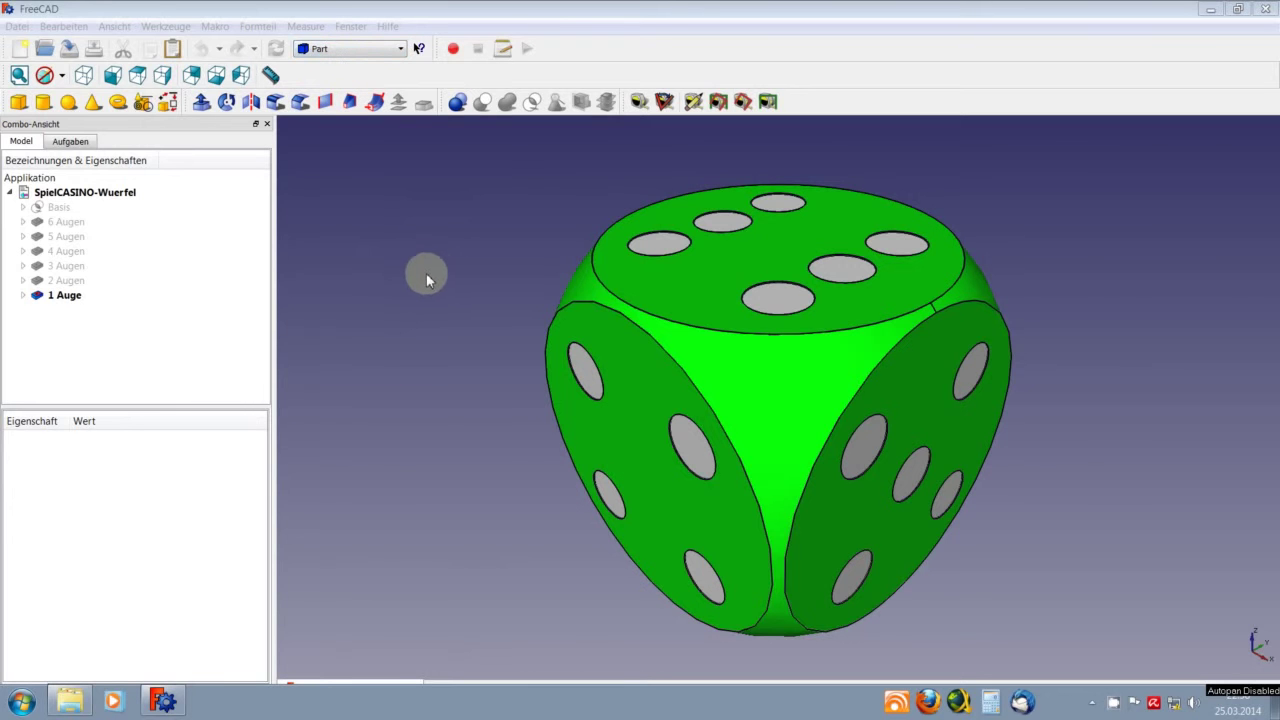
Switch to Part Design, view the About FreeCAD version info, then return to the Model tree.
left_click(366, 49)
left_click(352, 196)
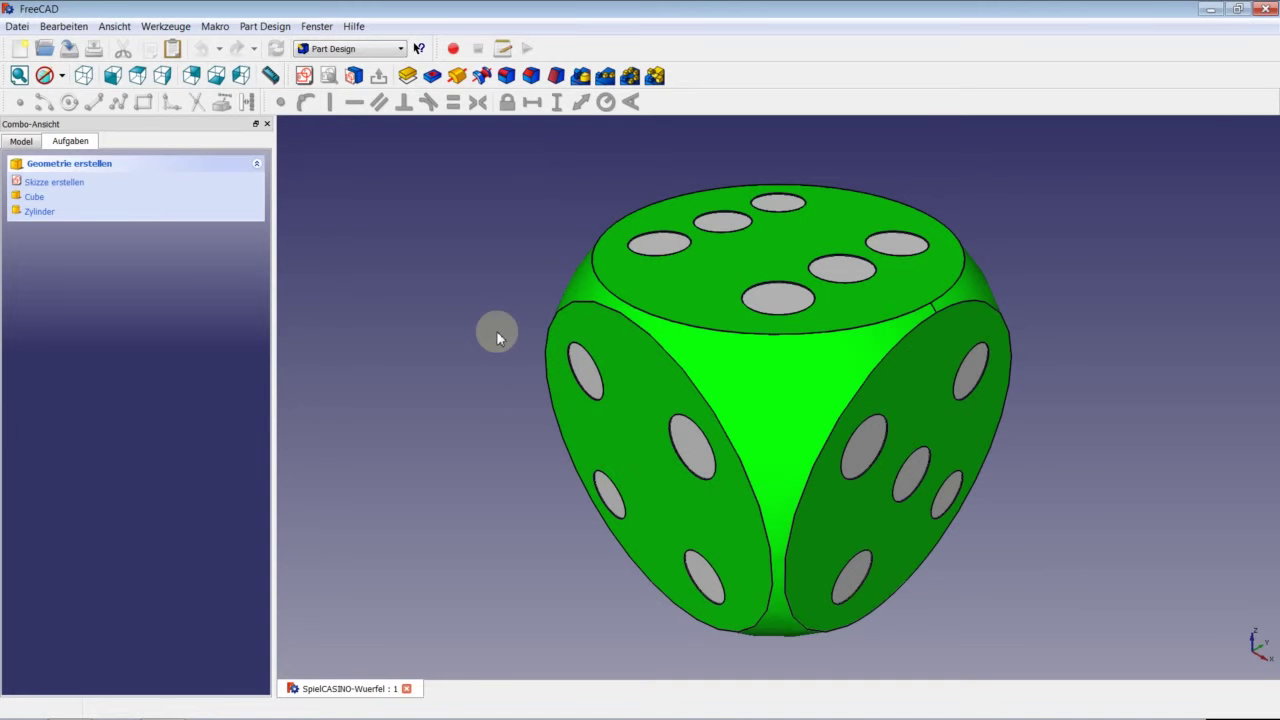
left_click(353, 27)
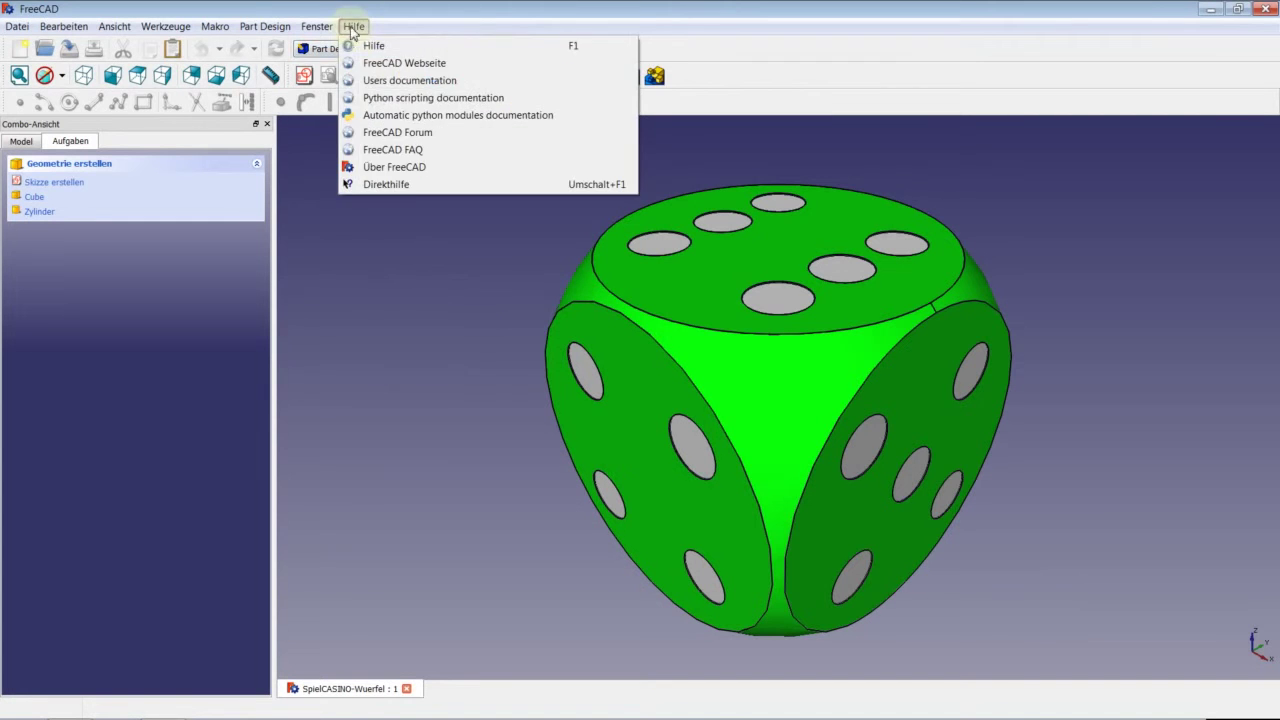
left_click(400, 167)
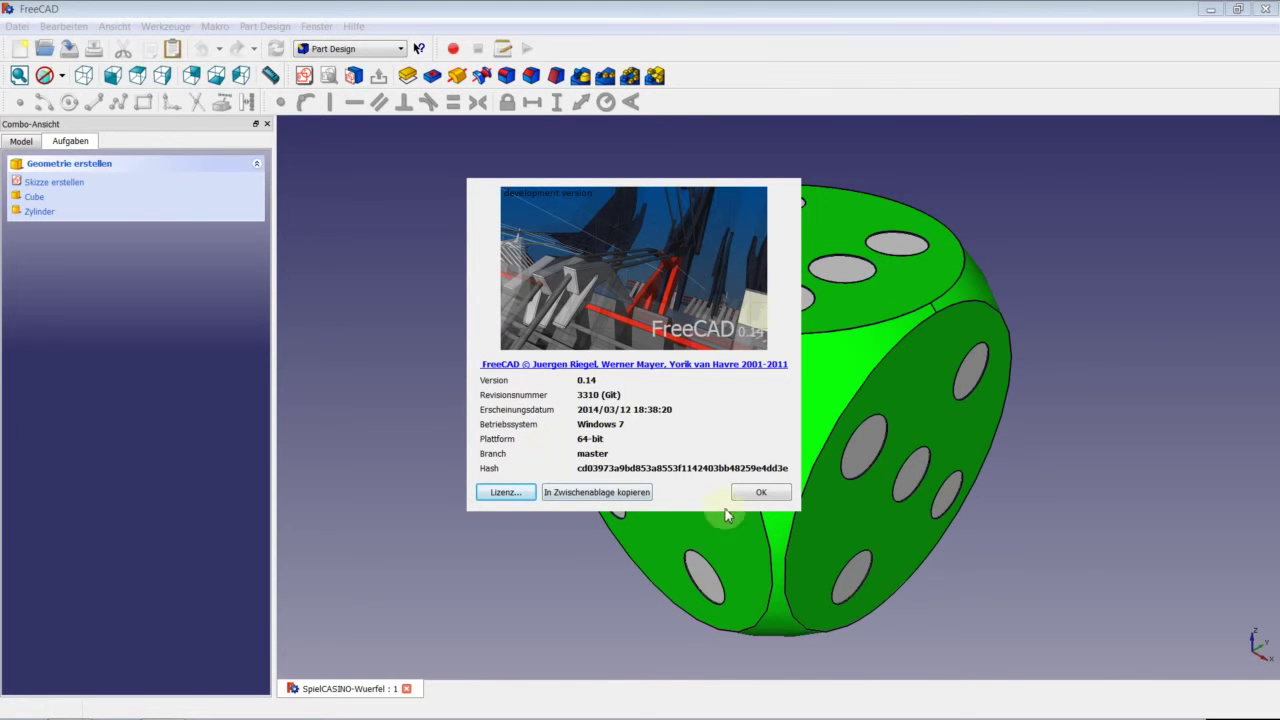
left_click(755, 492)
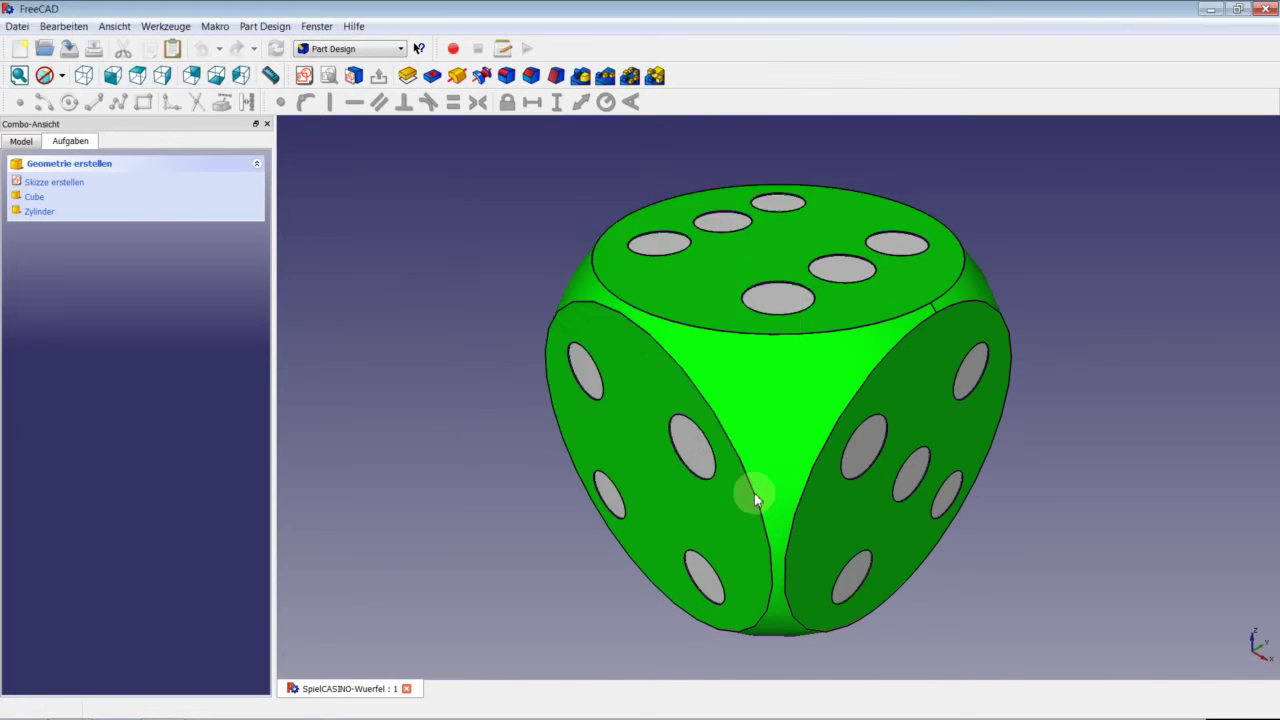
left_click(14, 145)
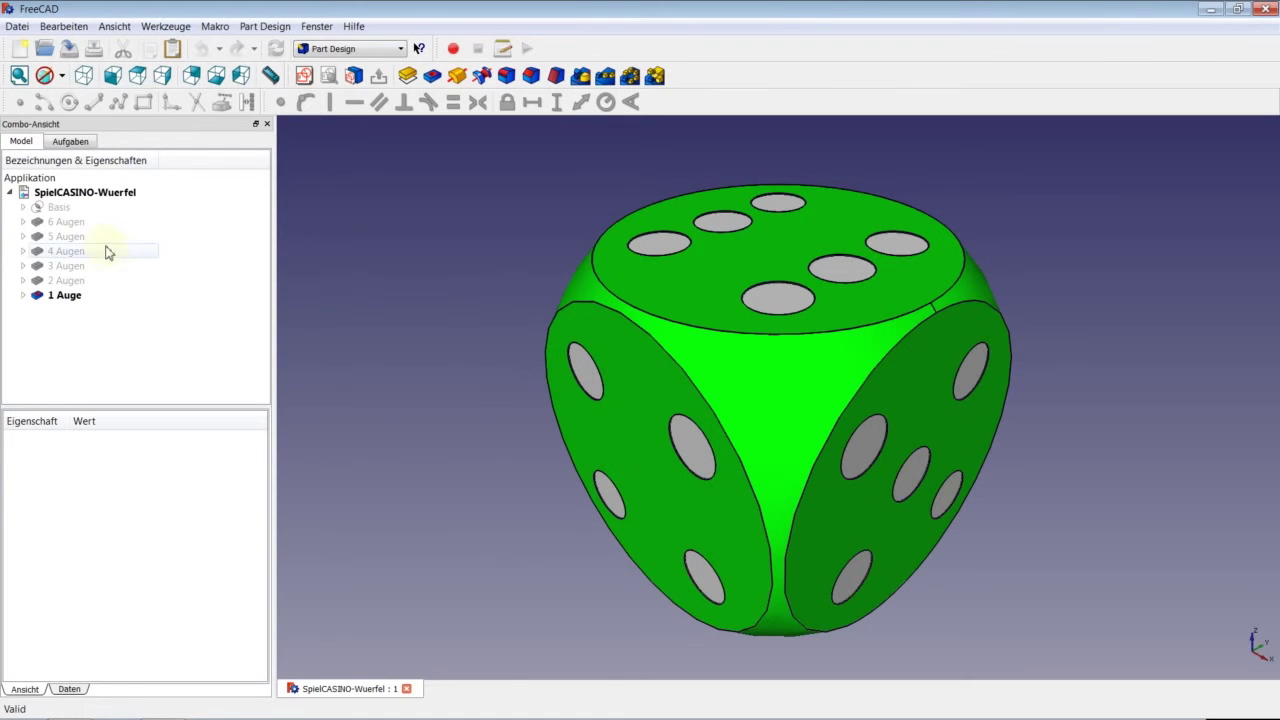
Expand Basis to reveal its Cube and Kugel, then close the SpielCASINO-Wuerfel document.
left_click(22, 207)
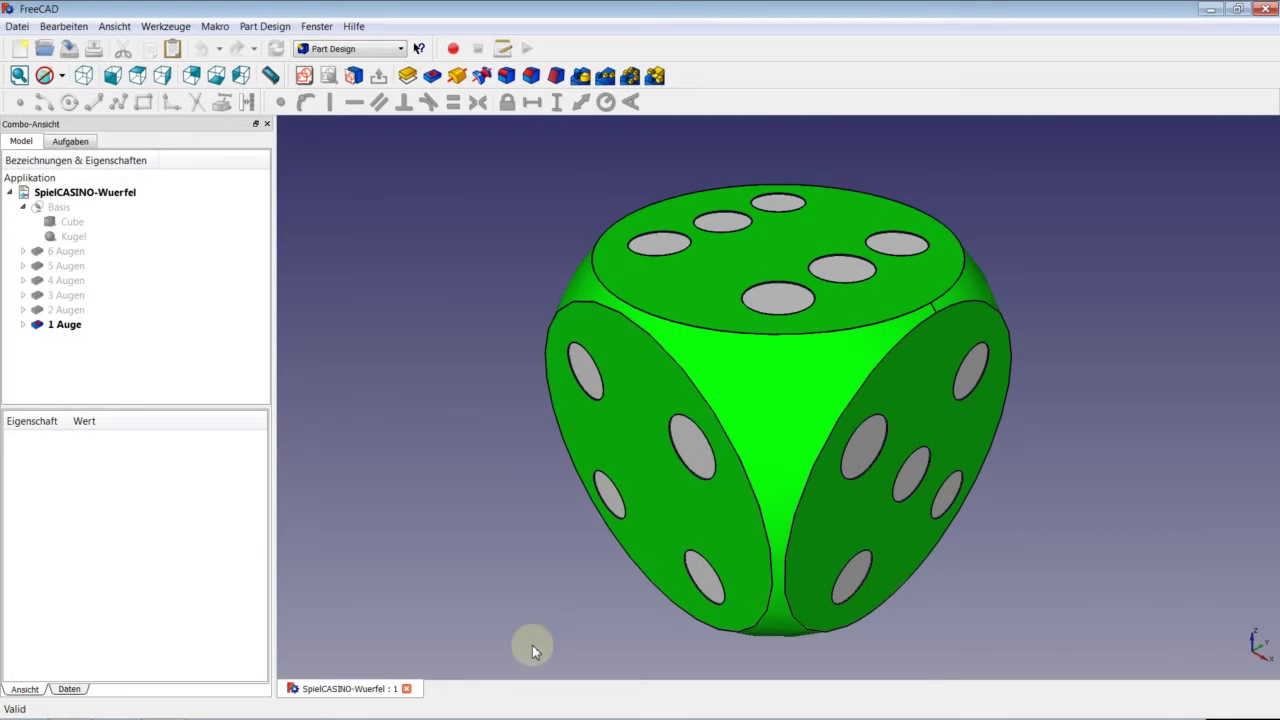
left_click(406, 689)
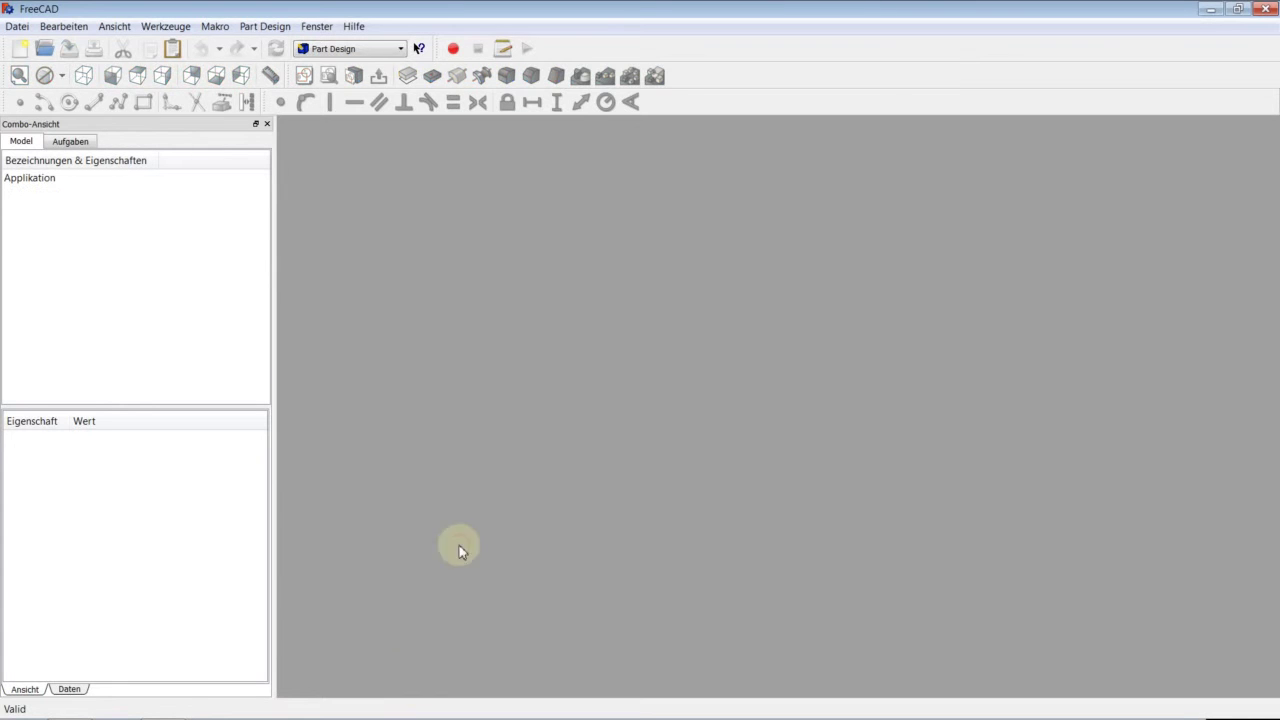
Create a new document with a Part workbench Cube and show its Daten properties.
left_click(19, 48)
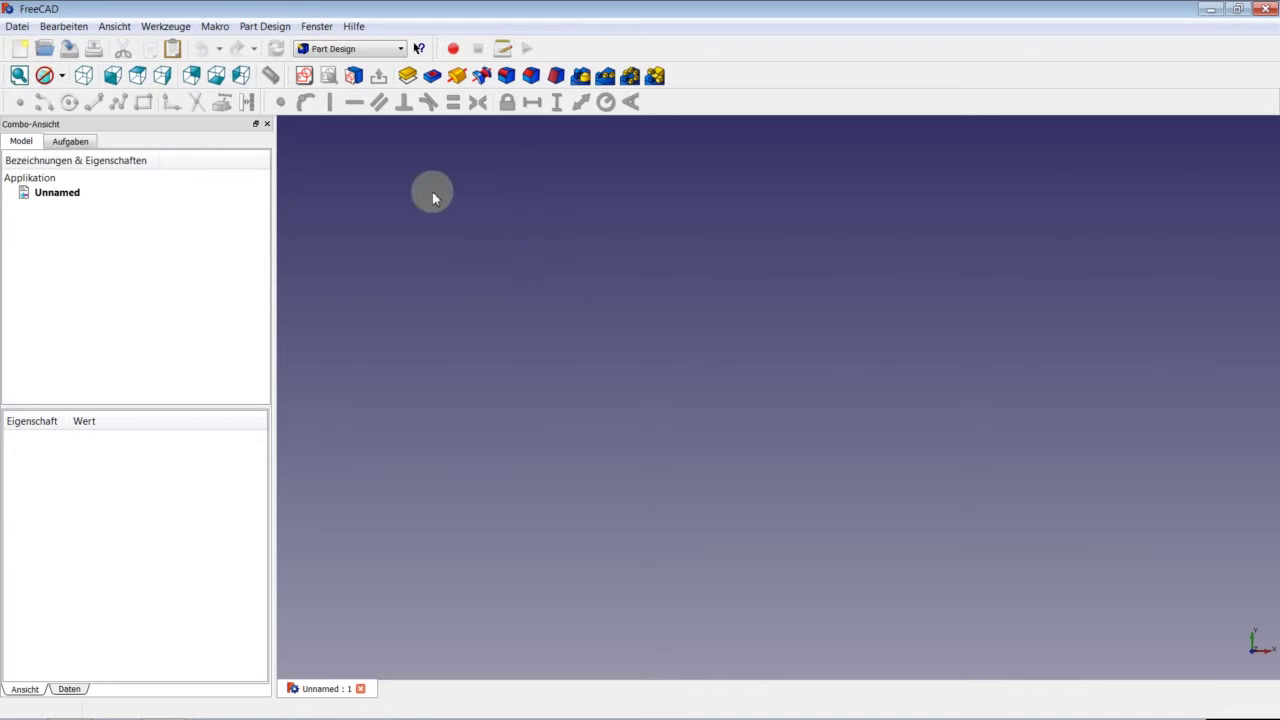
left_click(352, 49)
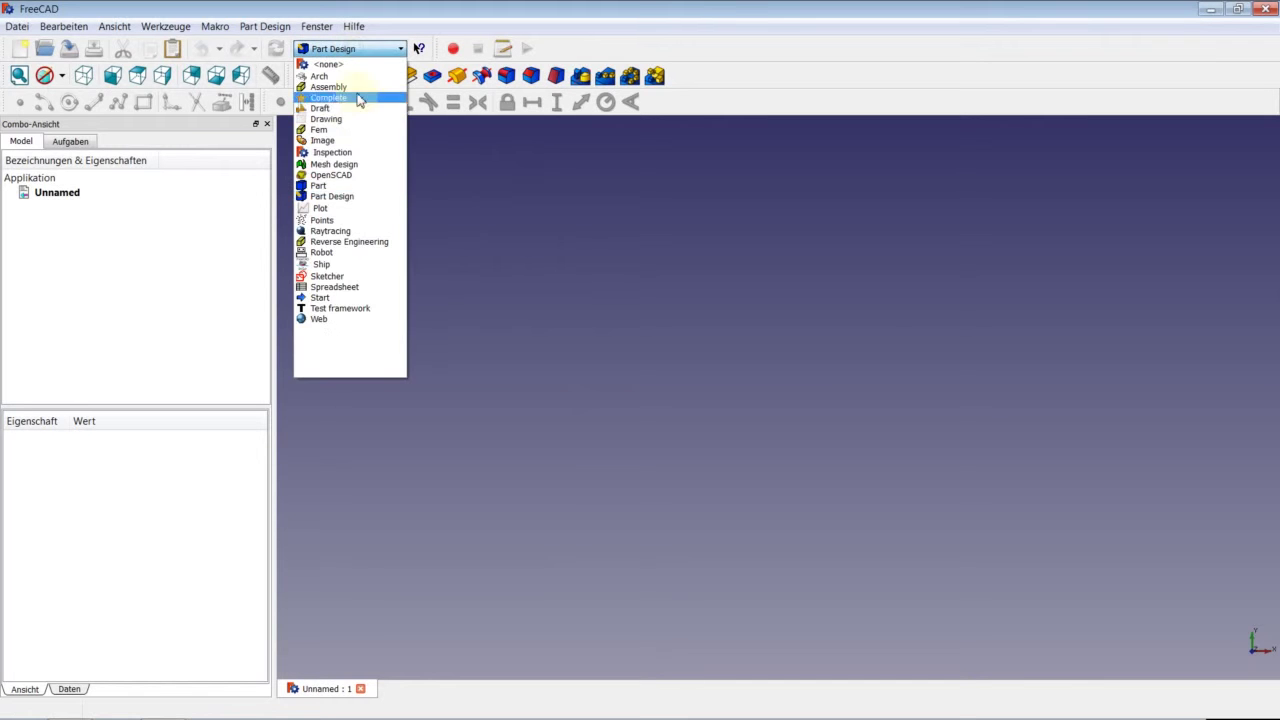
left_click(339, 185)
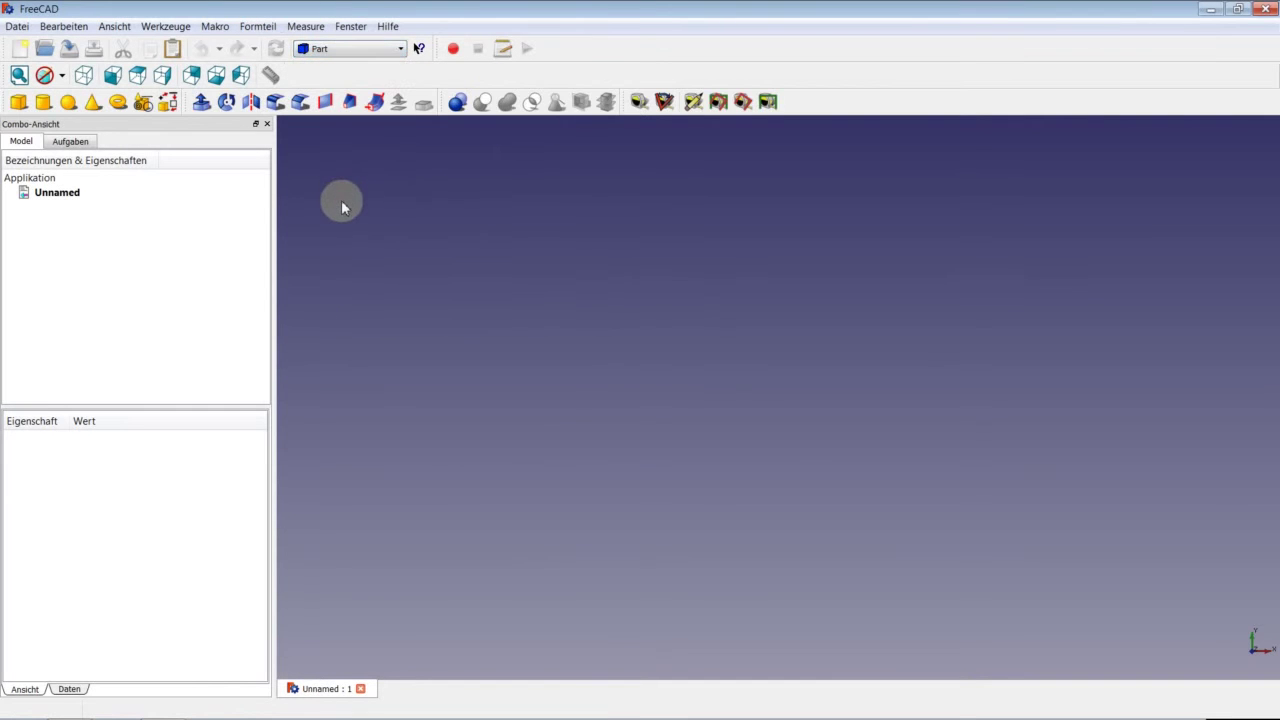
left_click(19, 102)
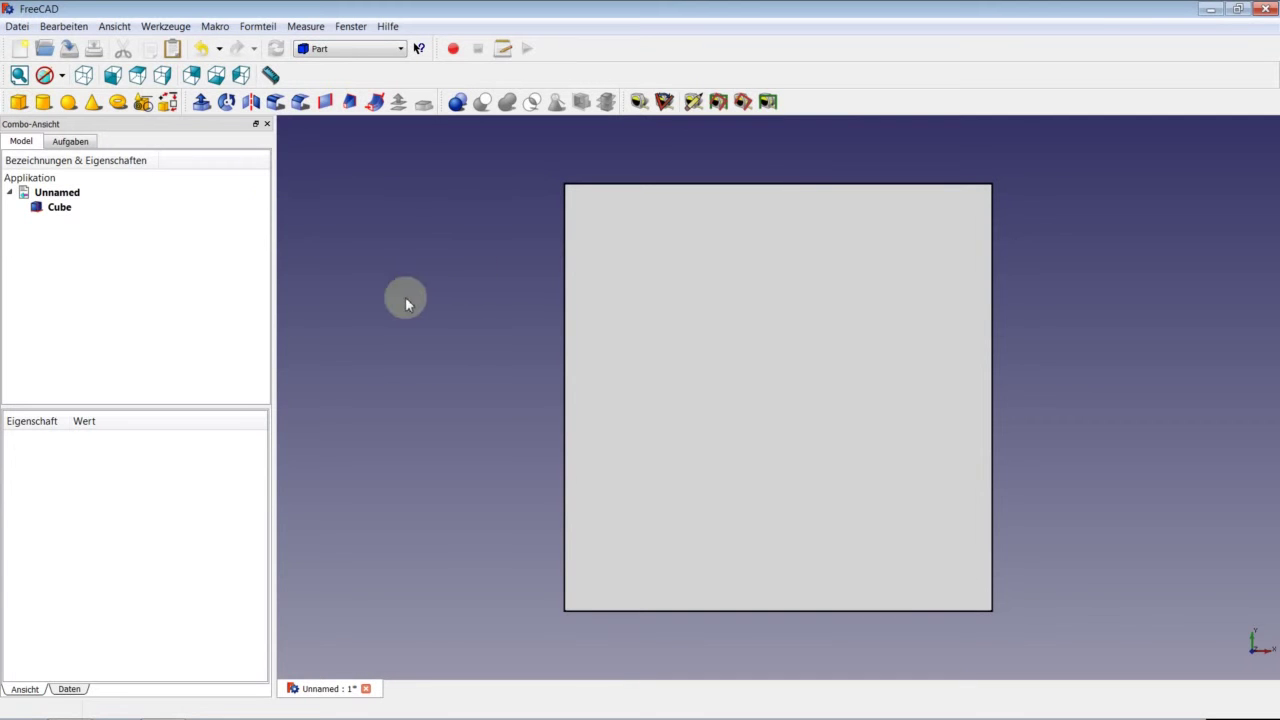
left_click(55, 208)
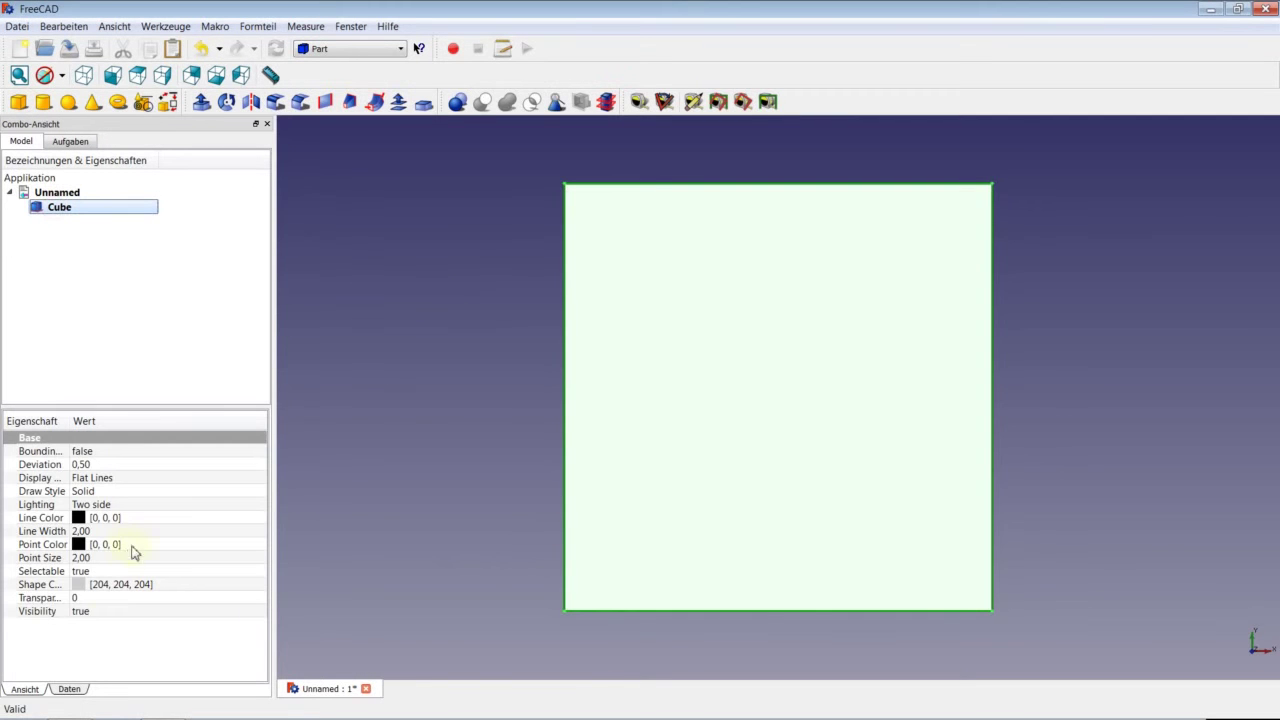
left_click(80, 691)
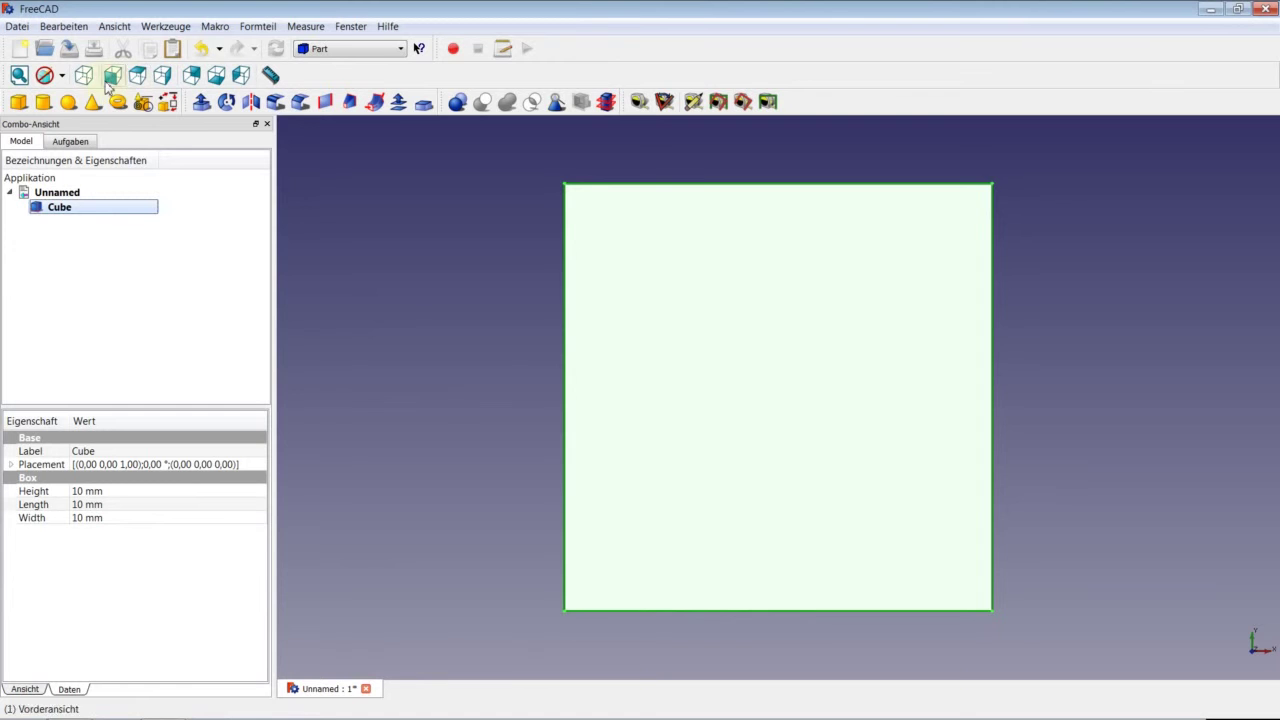
Show the Cube as Drahtgitter wireframe with the axis cross on, viewed obliquely.
left_click(60, 76)
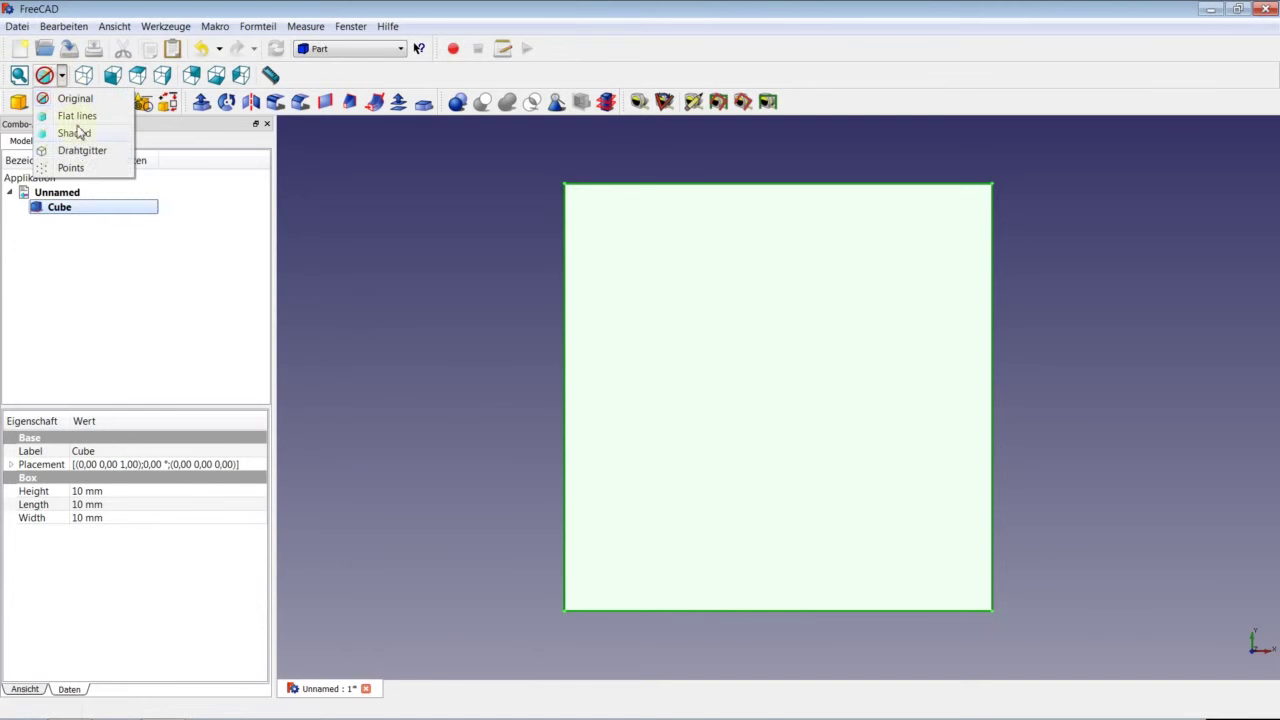
left_click(76, 152)
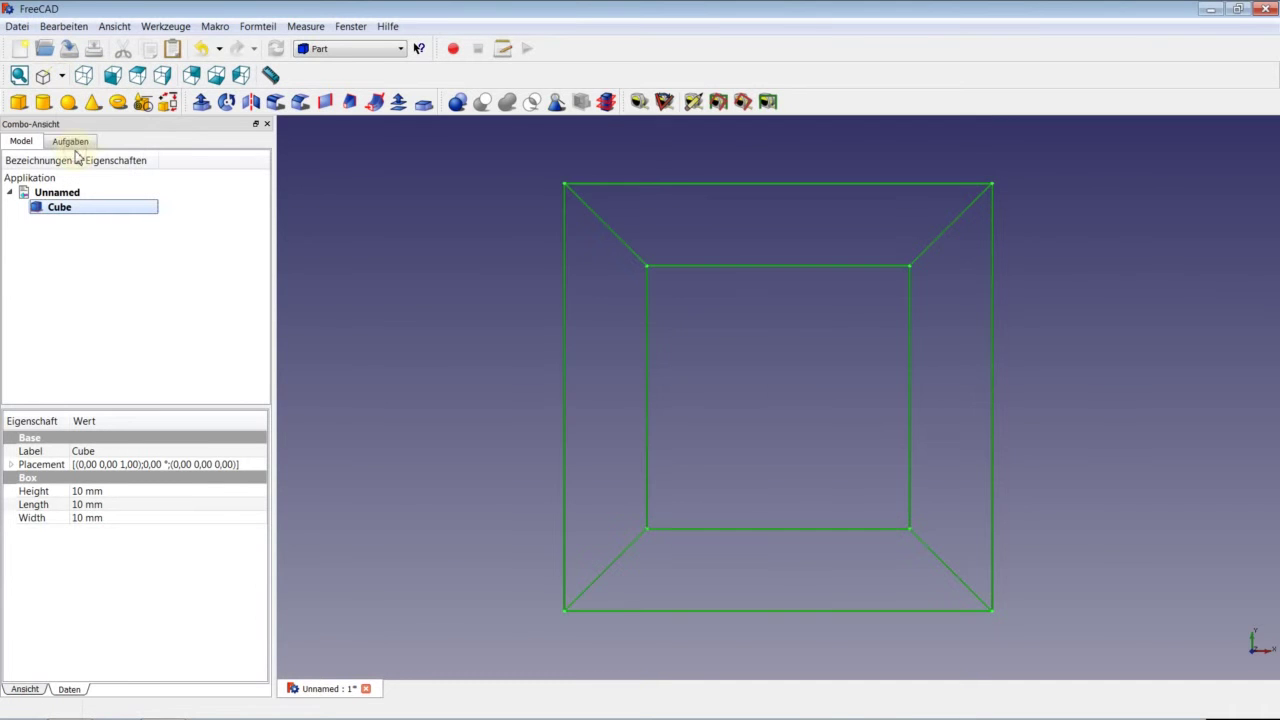
left_click(114, 28)
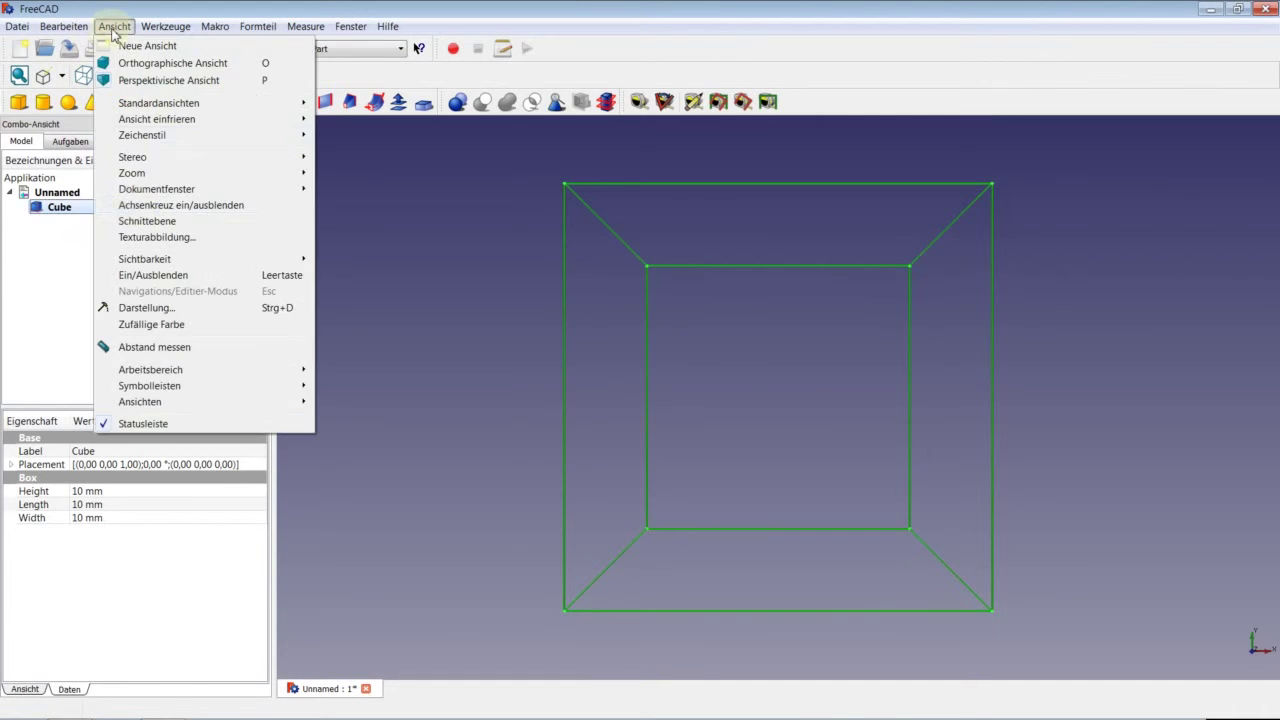
left_click(158, 208)
left_click_drag(486, 314, 599, 340)
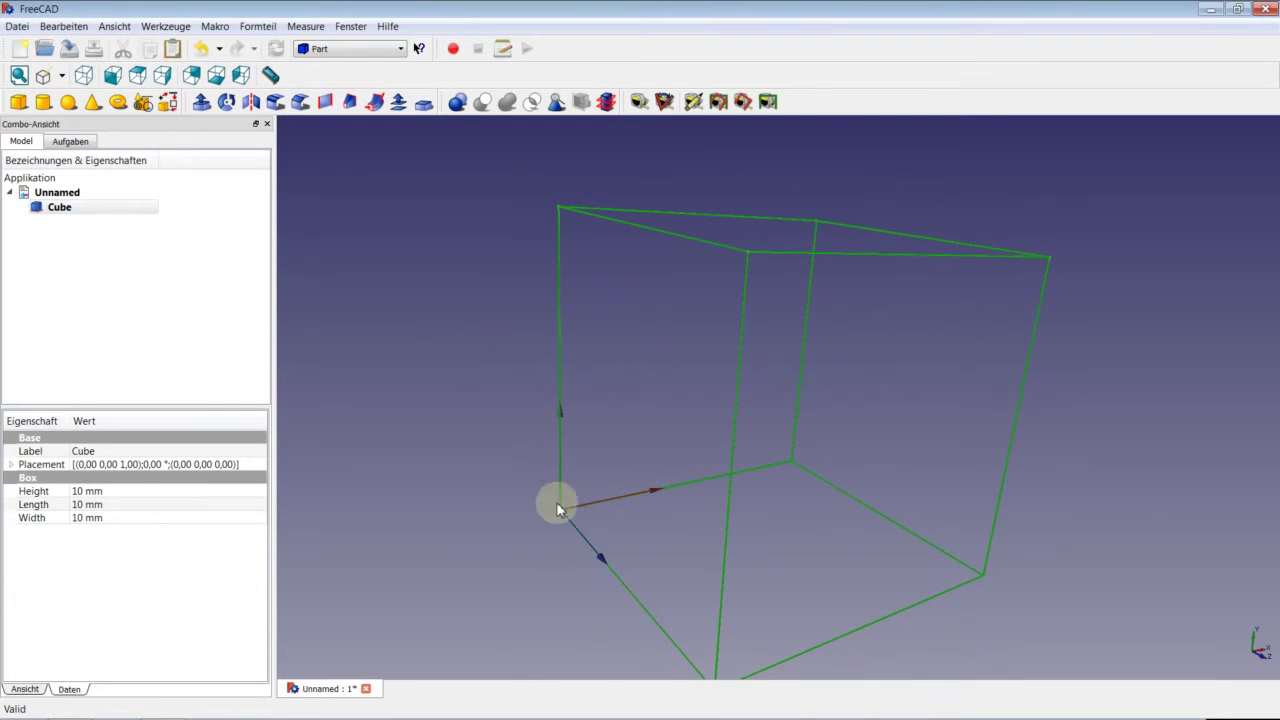
scroll(568, 434, "up", 2)
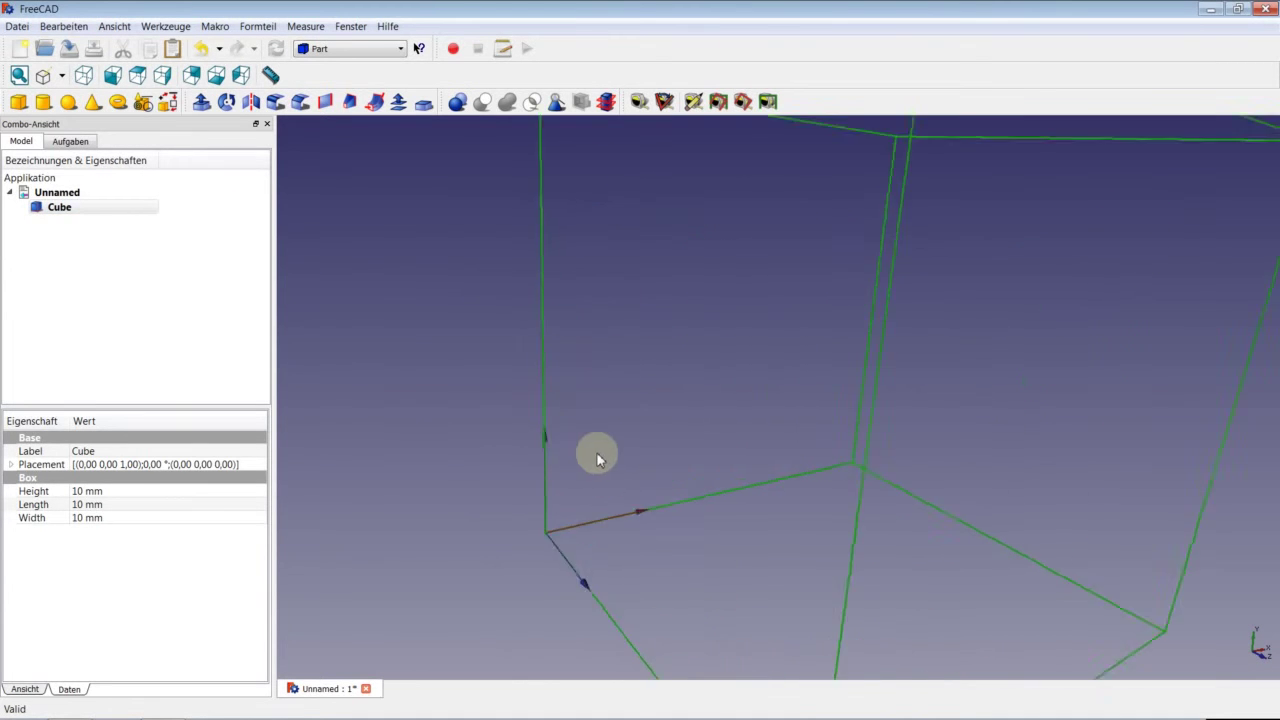
scroll(594, 451, "down", 5)
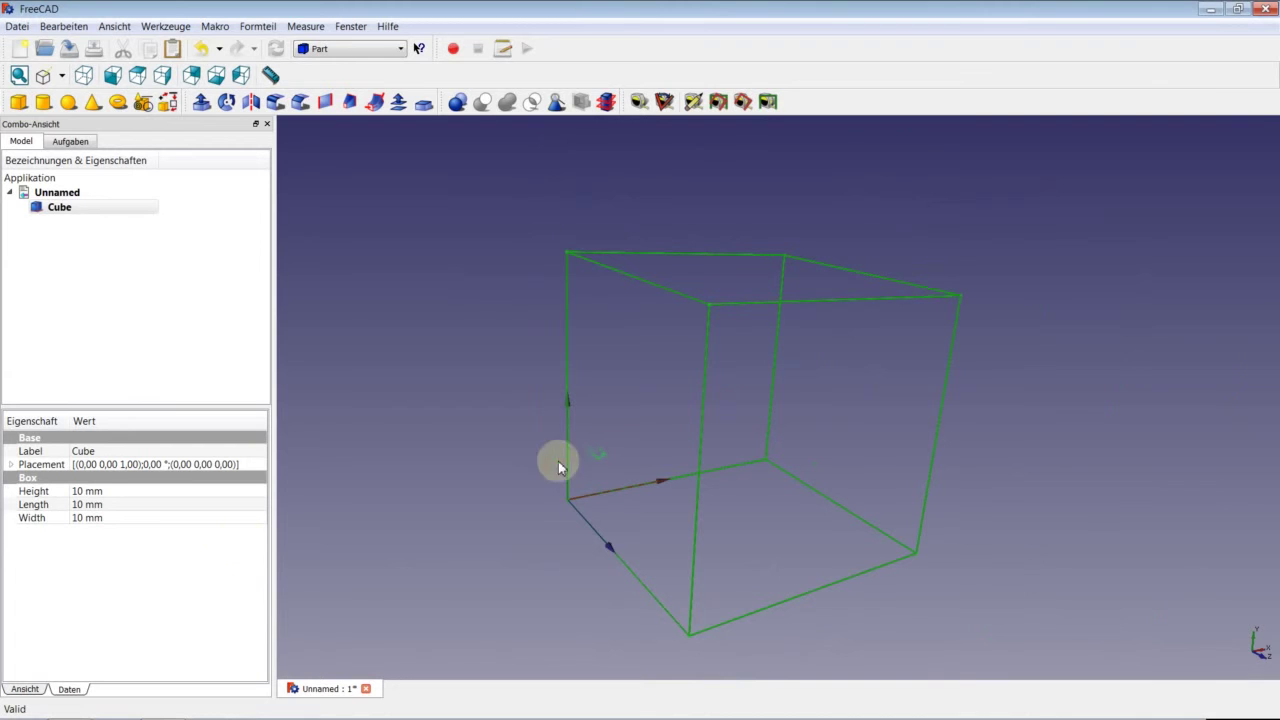
left_click(130, 492)
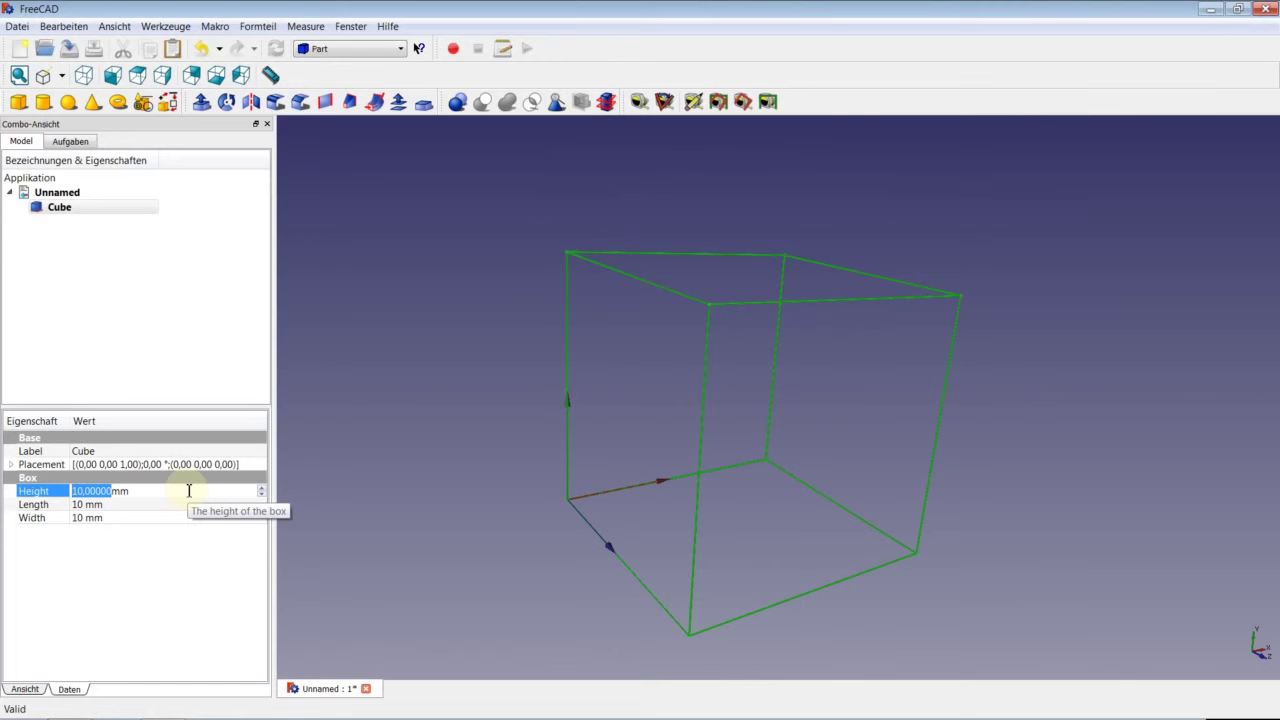
Set the Cube's Height, Length and Width to 36 mm.
type("36")
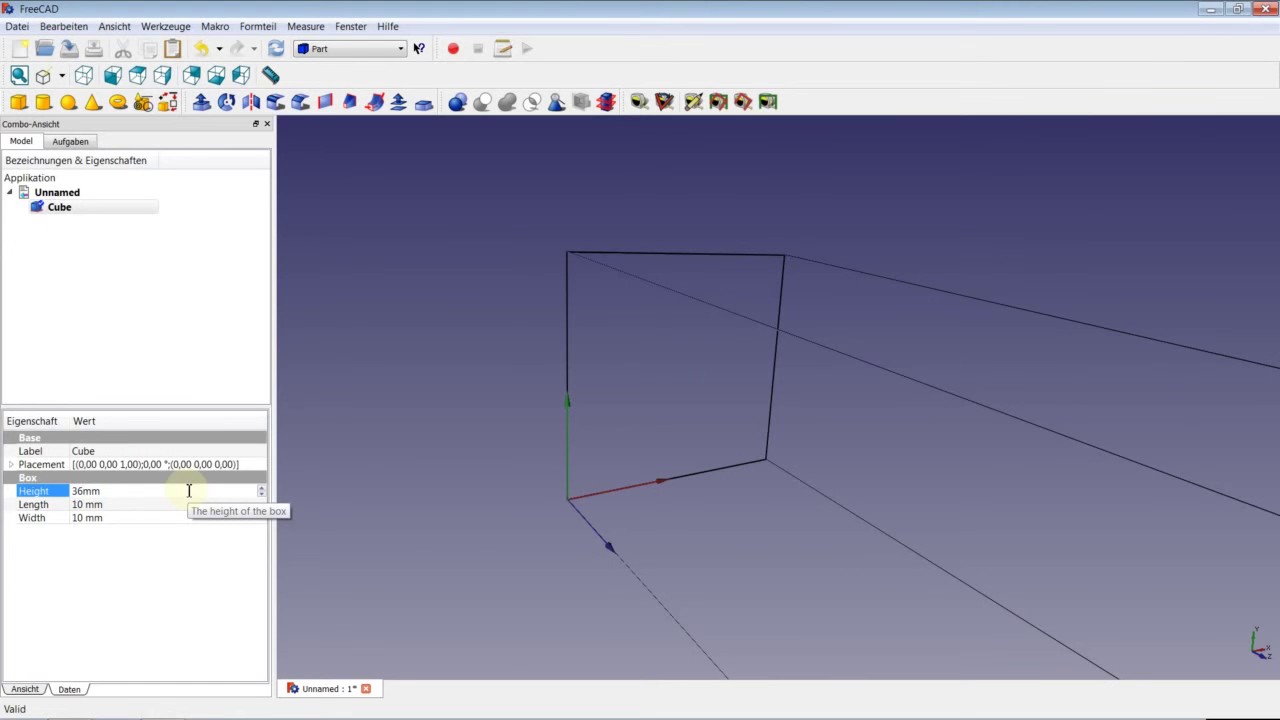
left_click(162, 505)
type("3")
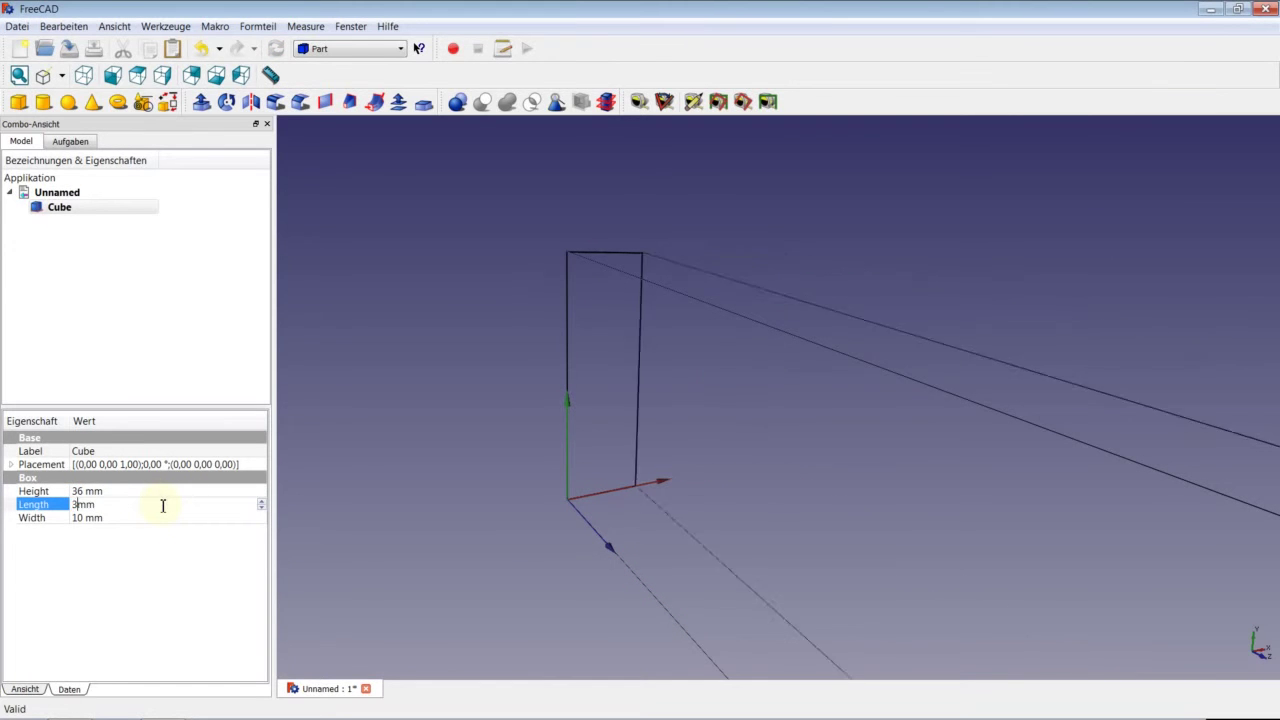
type("6")
left_click(140, 518)
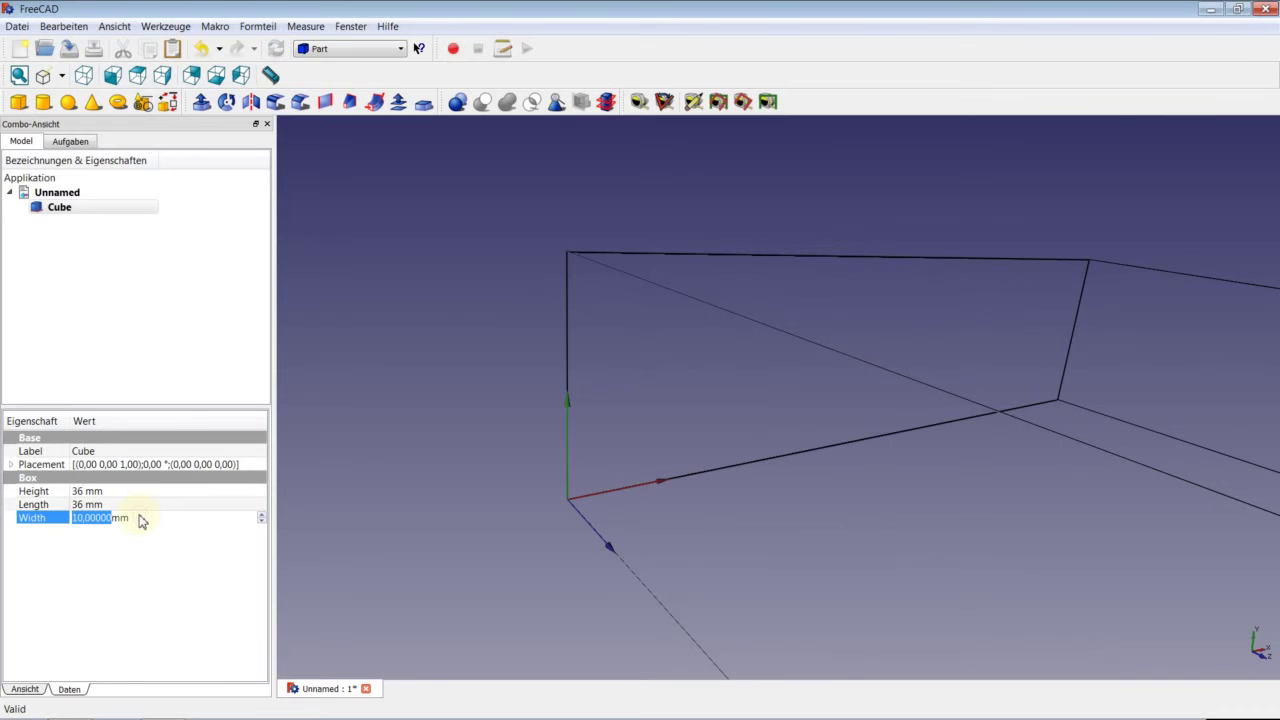
type("36")
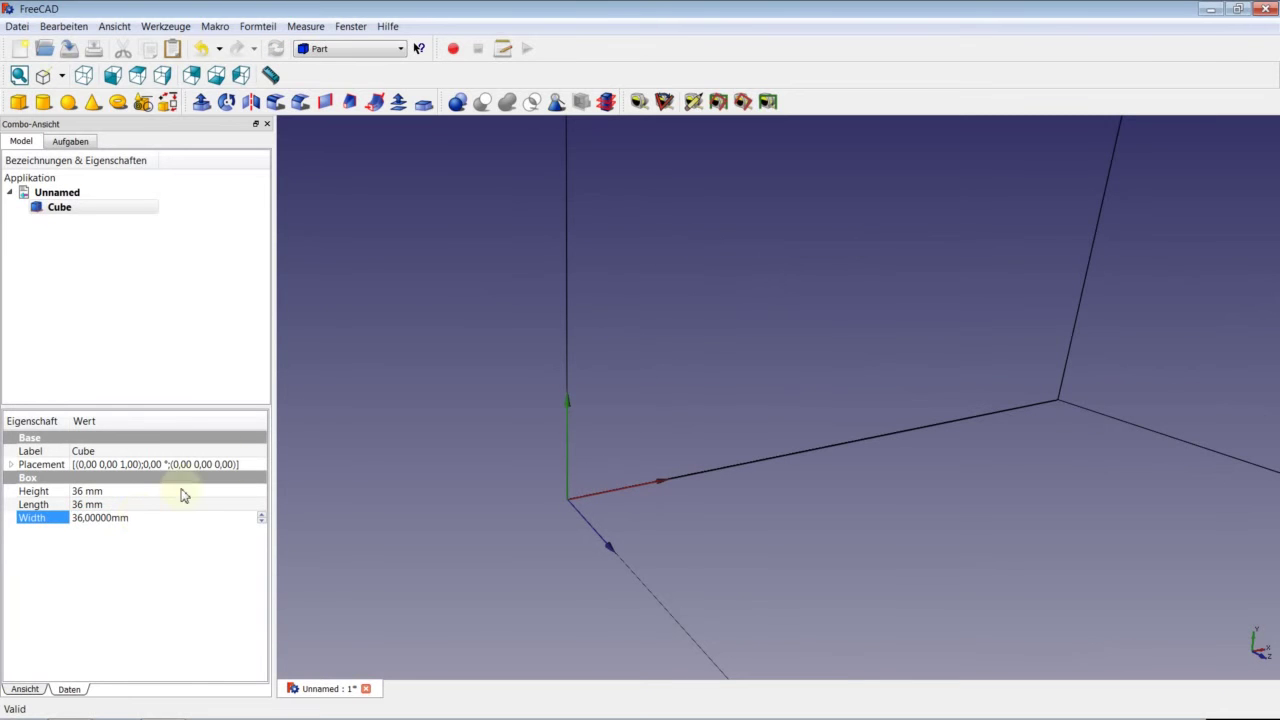
left_click(258, 467)
Move the Cube's placement to -18, -18, -18 so it is centred on the origin.
left_click(259, 467)
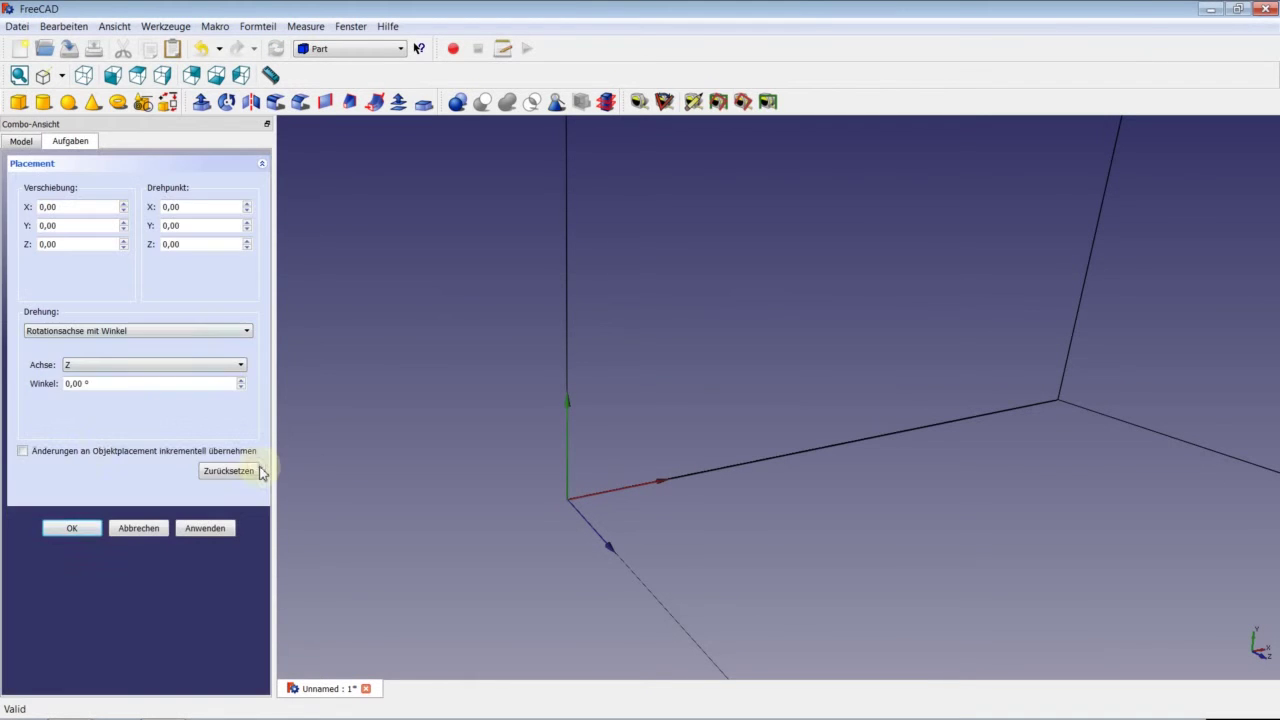
left_click(57, 455)
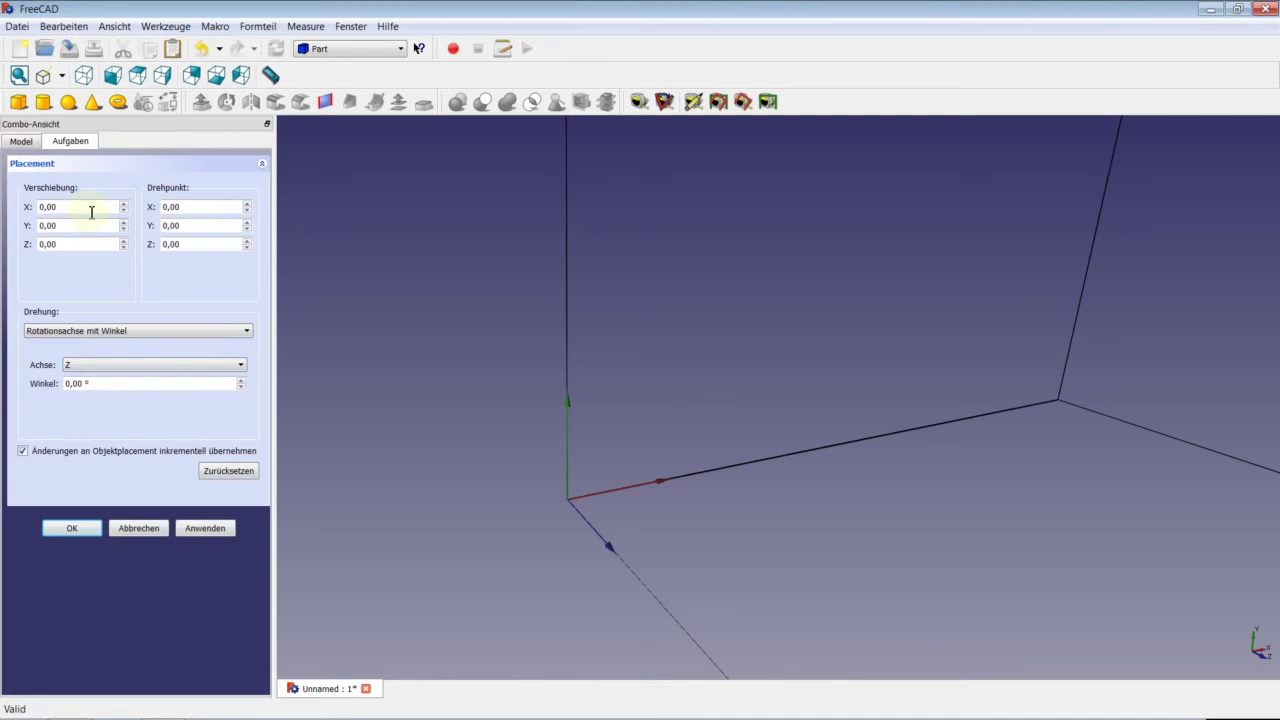
left_click_drag(91, 210, 15, 208)
type("-18")
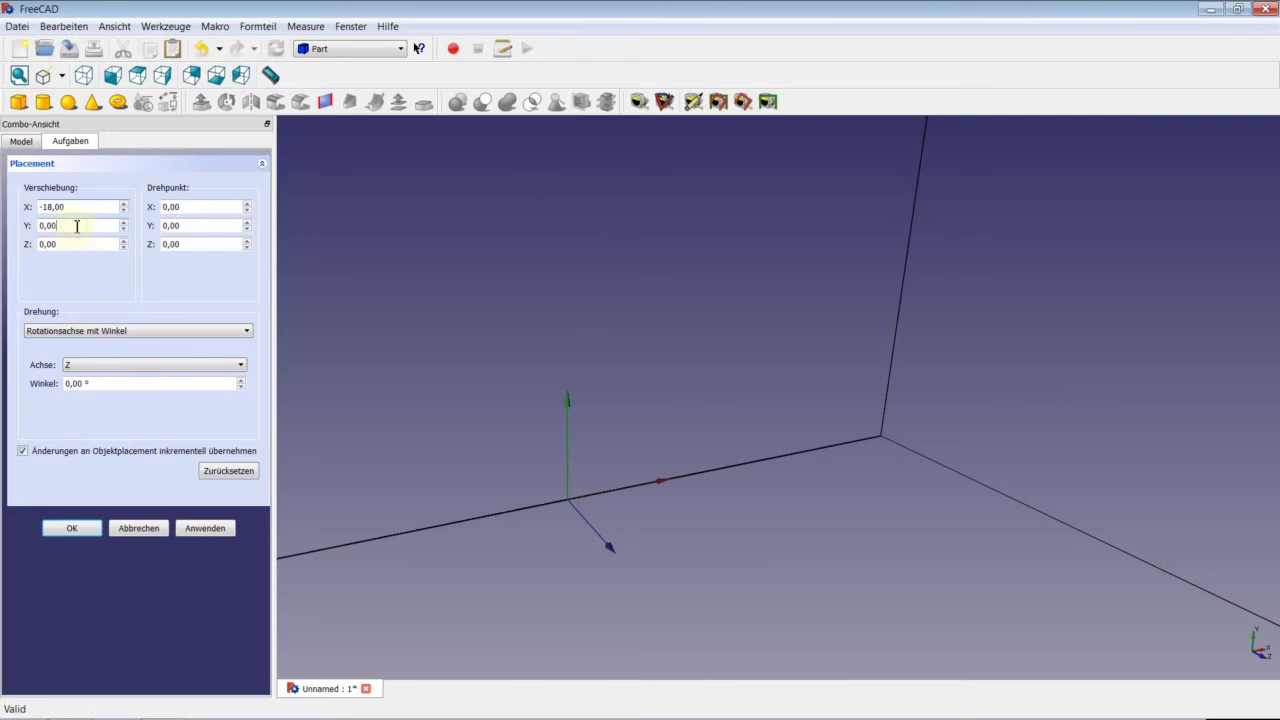
left_click_drag(58, 226, 4, 232)
type("-18")
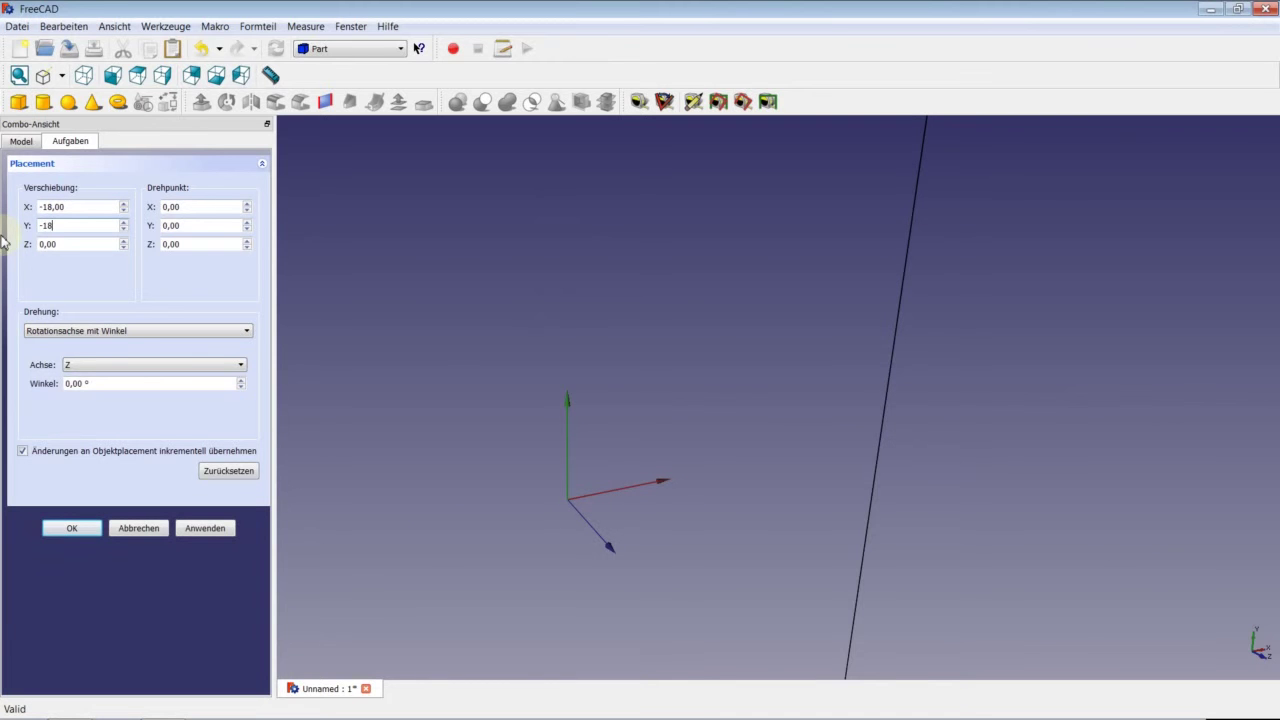
left_click(76, 243)
left_click_drag(76, 241, 2, 250)
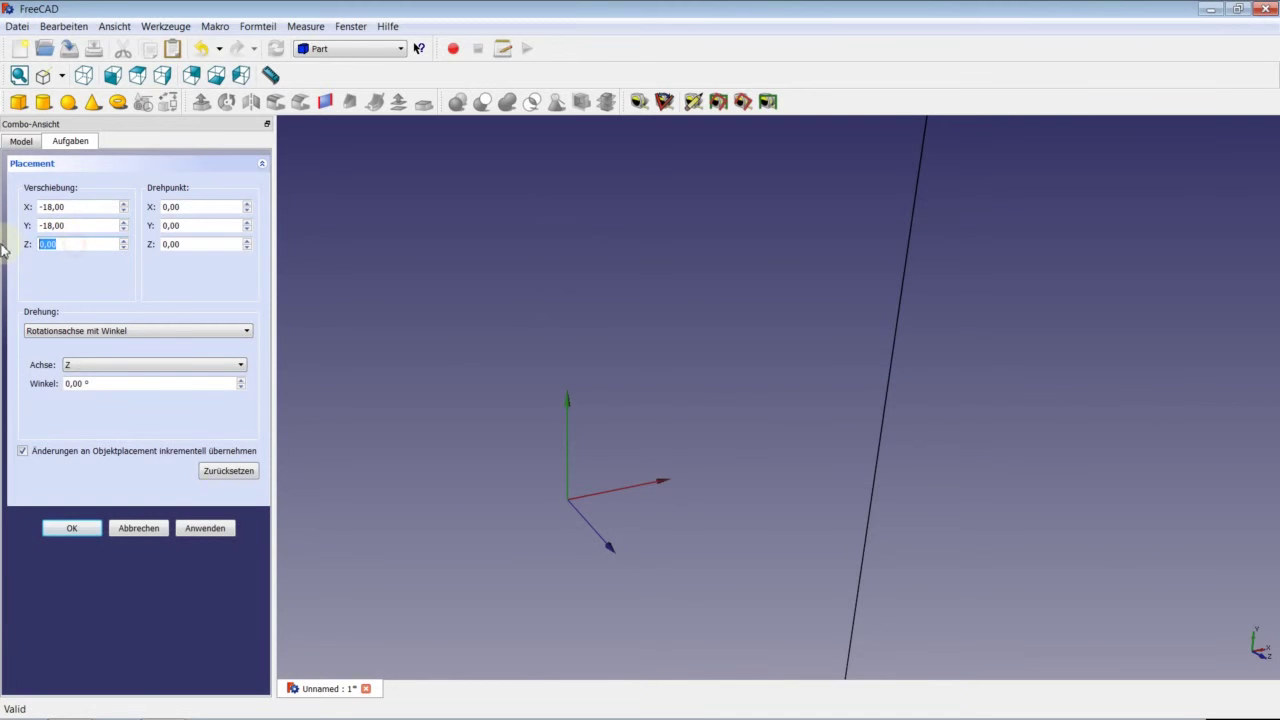
type("-18")
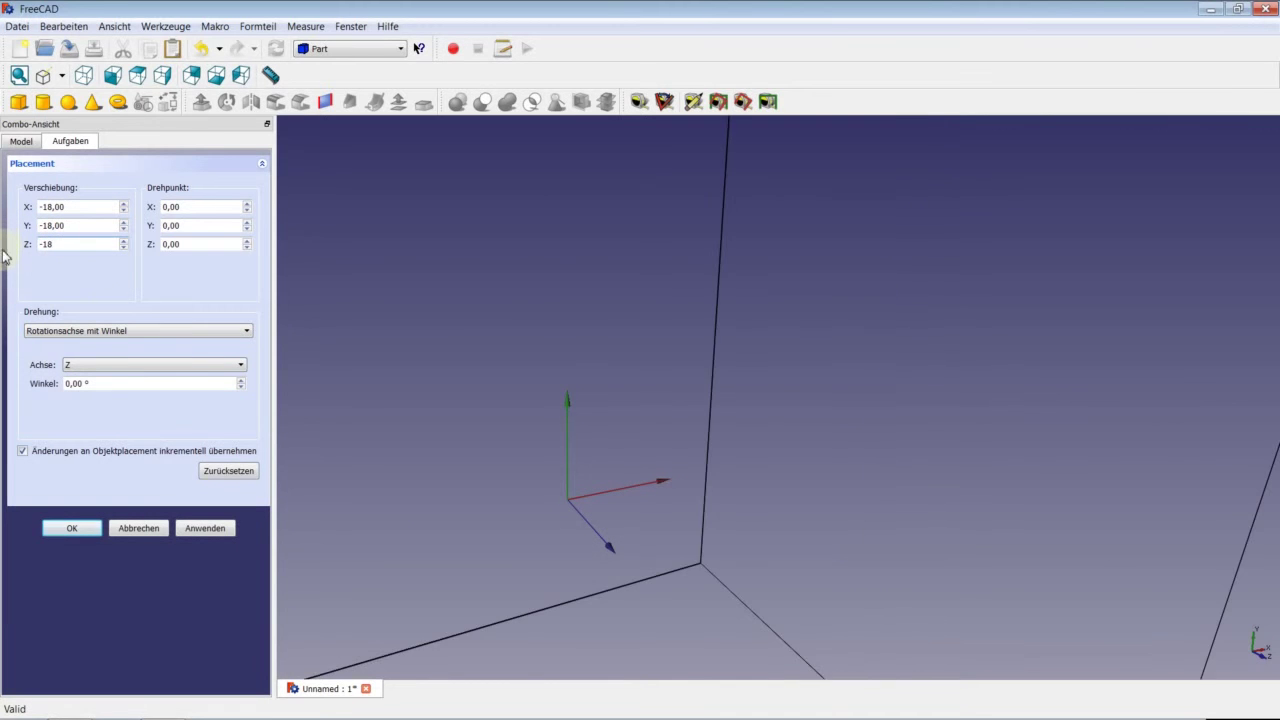
left_click(205, 528)
left_click(72, 528)
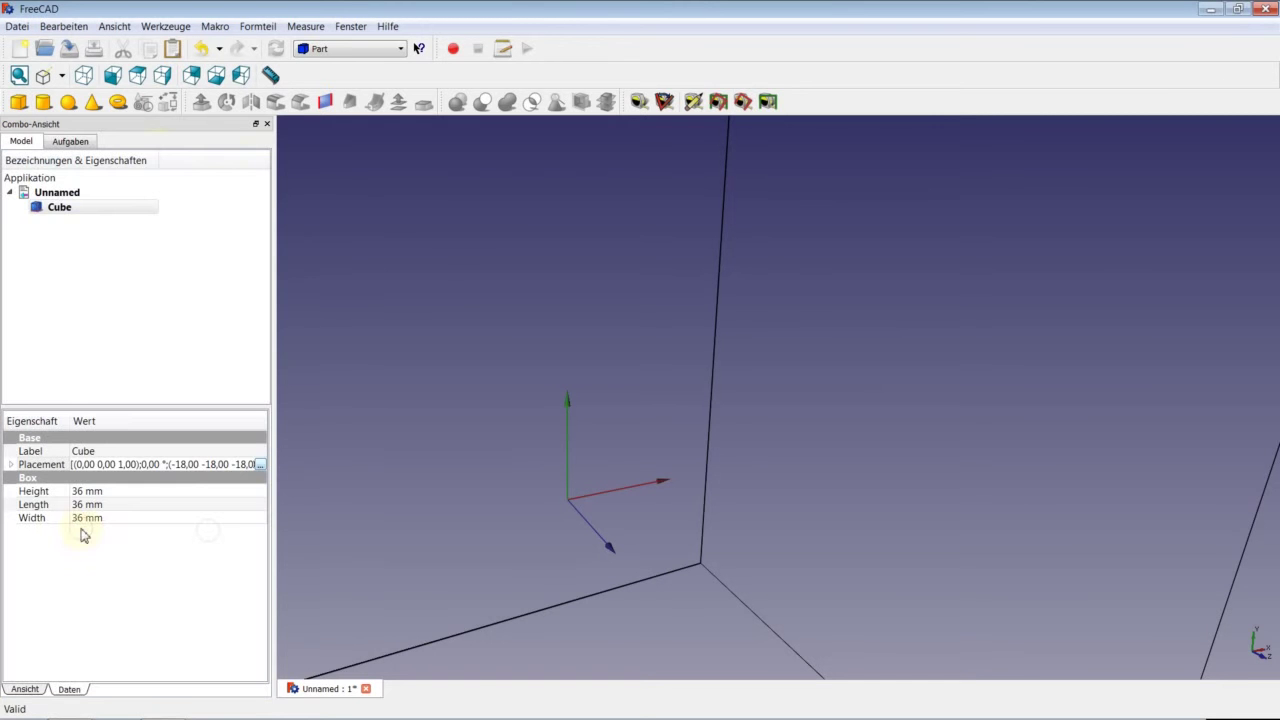
View the whole cube isometrically from above and restore the shaded Original draw style.
left_click(84, 75)
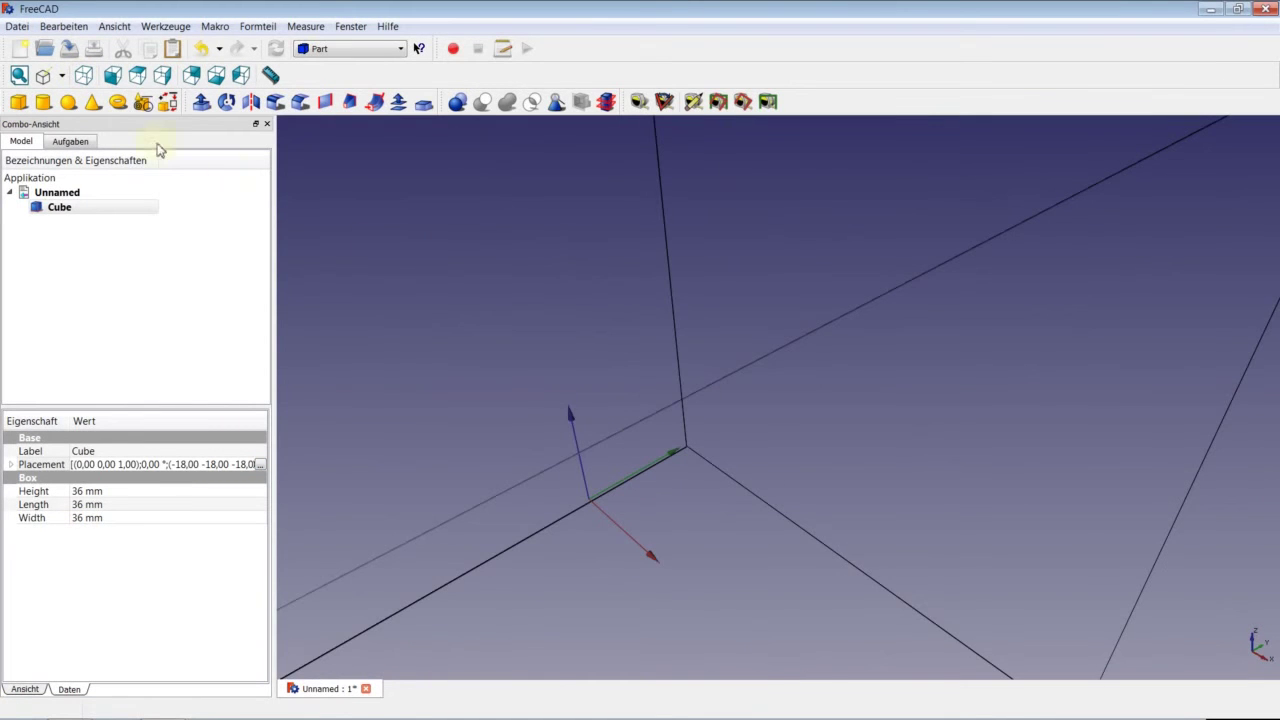
right_click(560, 258)
left_click(608, 268)
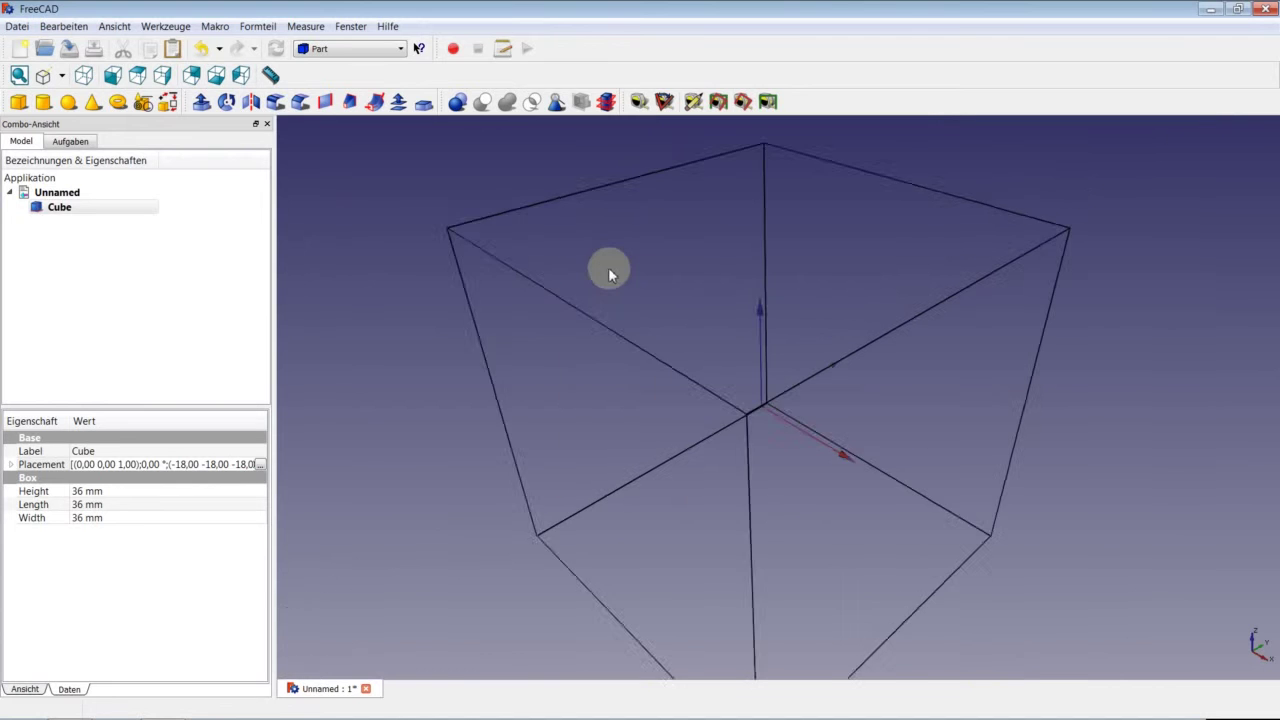
mouse_move(608, 267)
middle_mouse_down()
mouse_move(763, 450)
mouse_move(808, 406)
mouse_move(786, 431)
mouse_move(774, 389)
mouse_move(779, 410)
middle_mouse_up()
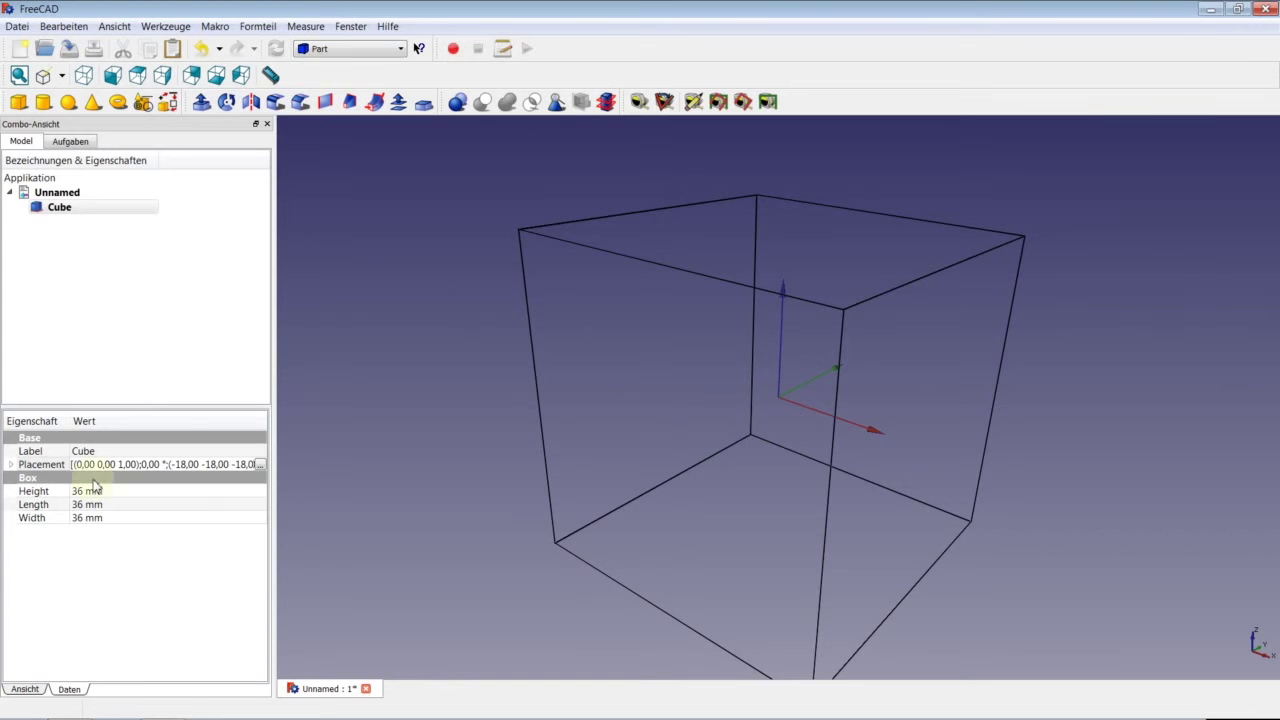
left_click(26, 689)
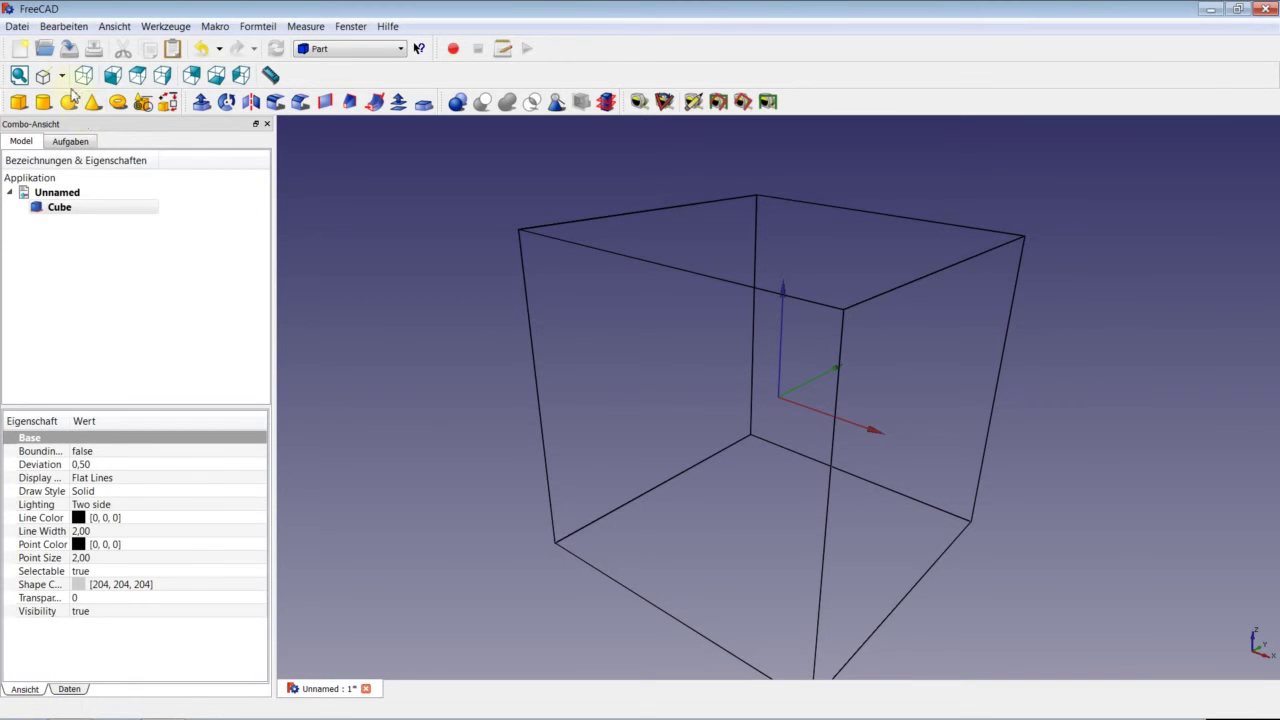
left_click(63, 77)
left_click(75, 99)
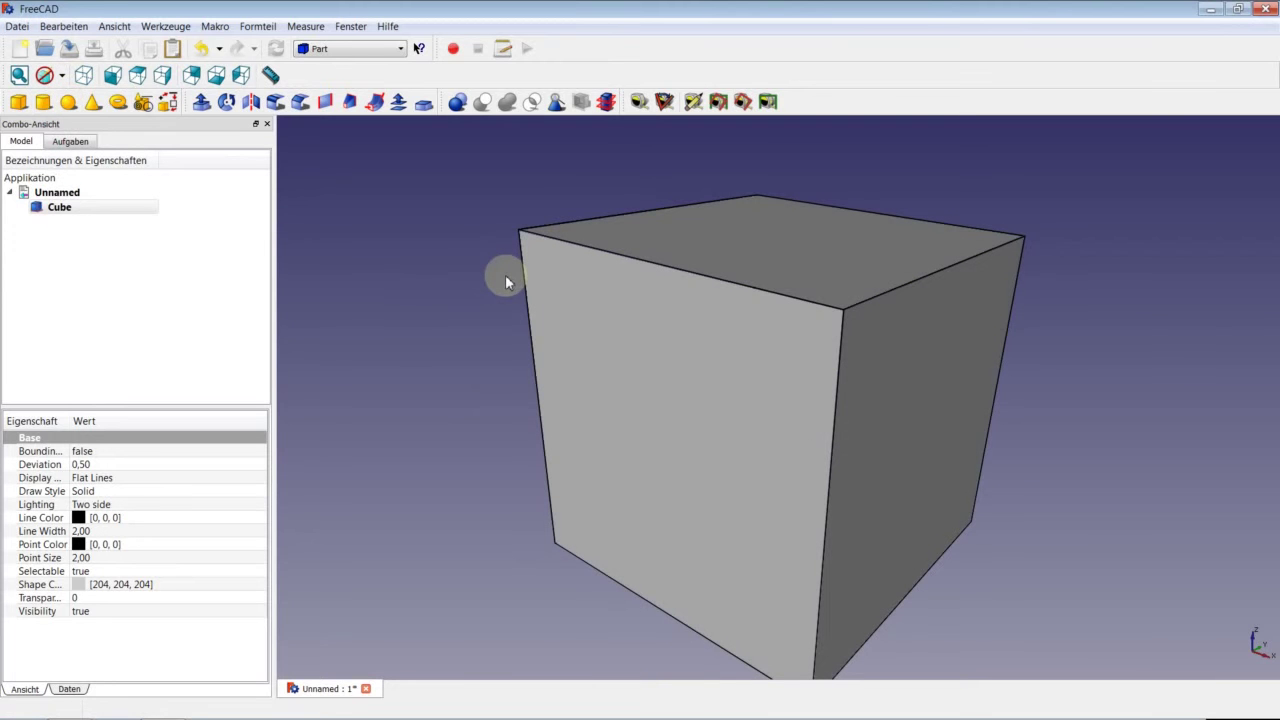
Add a Kugel sphere and switch the display to Drahtgitter wireframe.
left_click(70, 103)
left_click(61, 75)
left_click(68, 147)
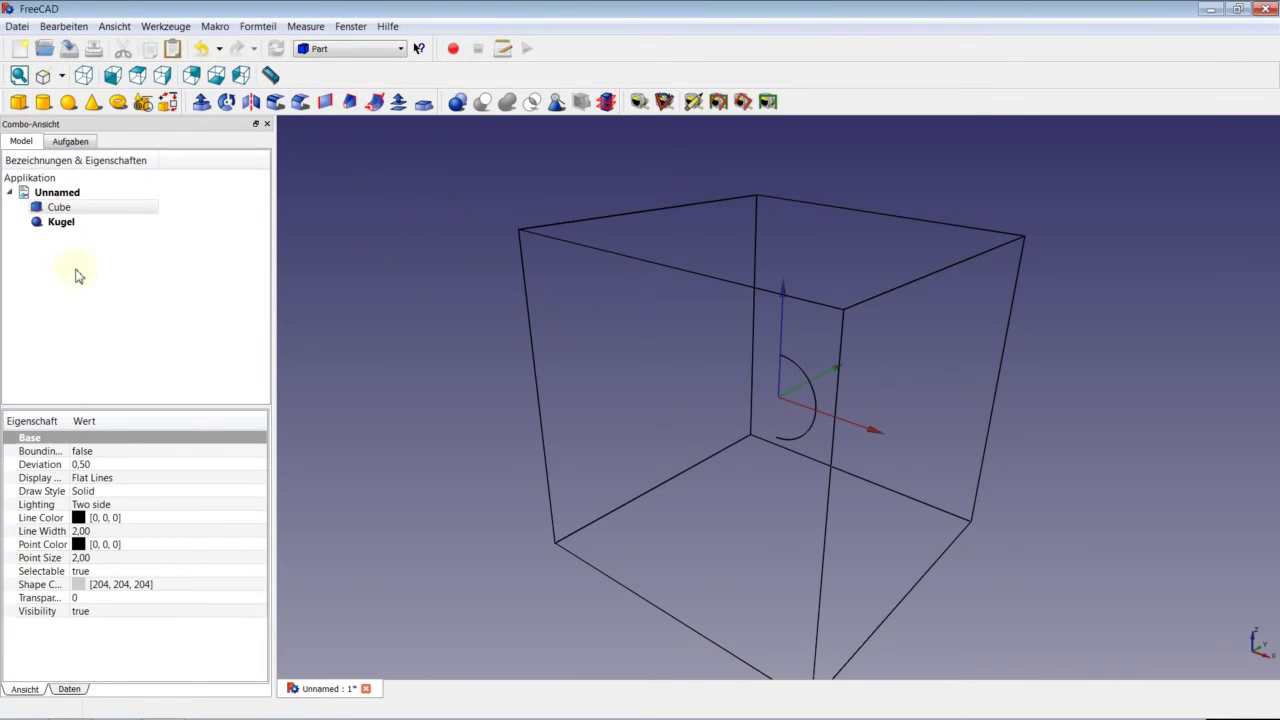
Set the Kugel's Radius to 25 mm.
left_click(62, 221)
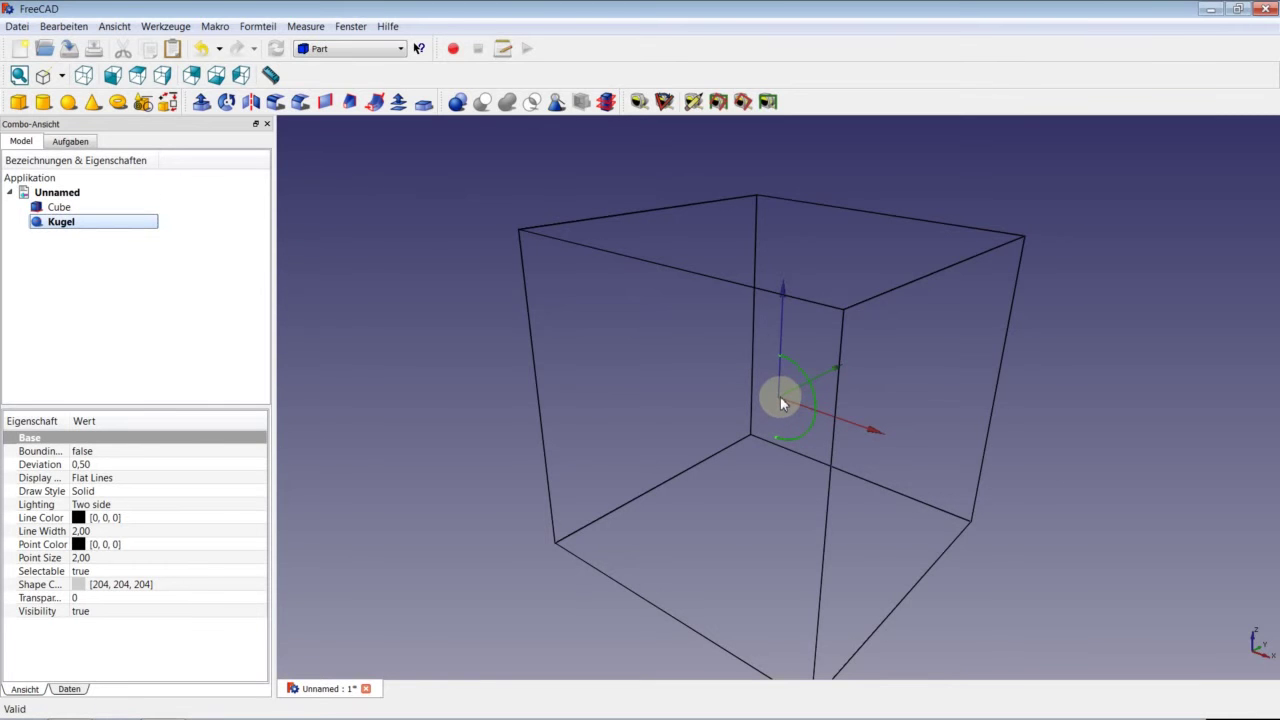
left_click(72, 690)
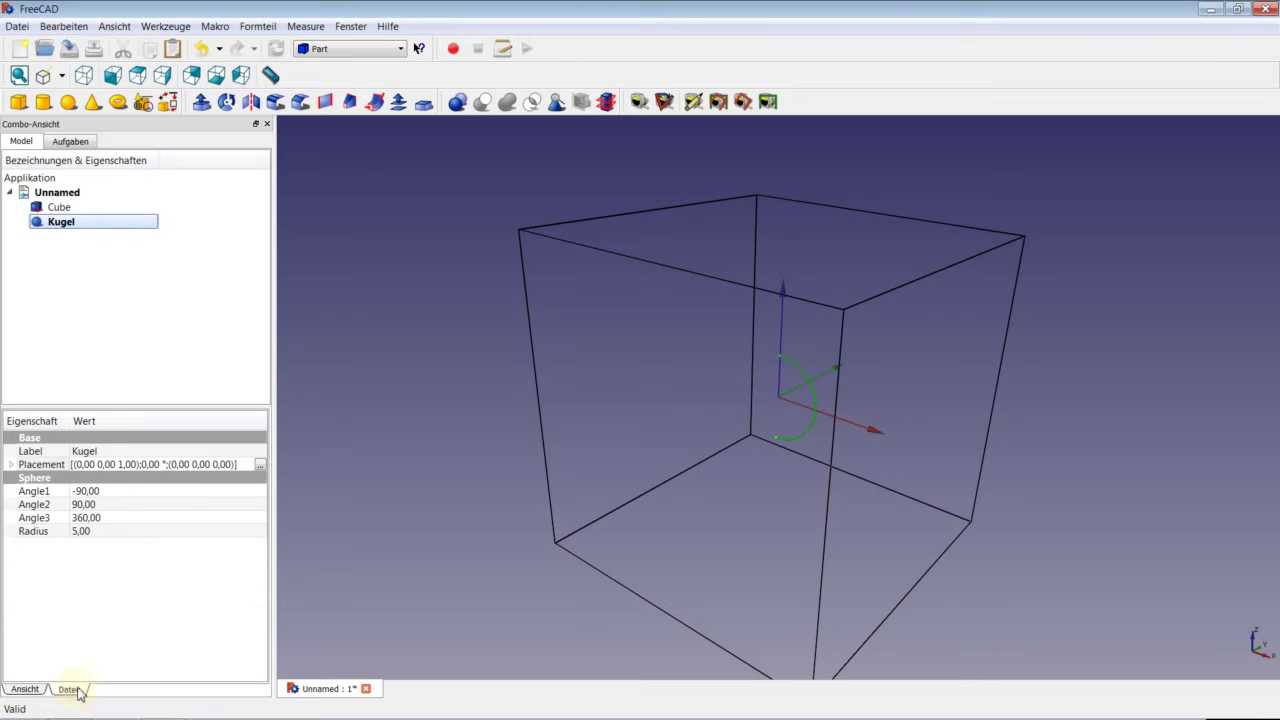
left_click(99, 535)
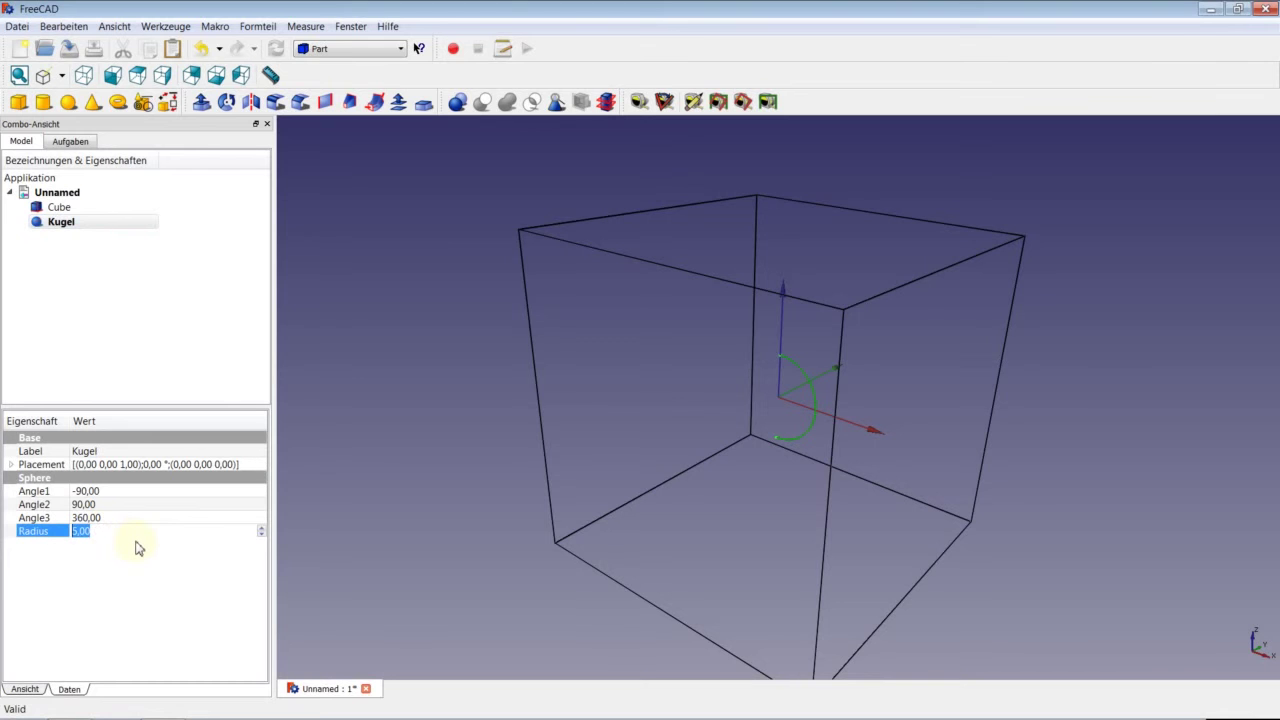
type("50")
left_click(336, 236)
double_click(110, 531)
type("25")
key("Return")
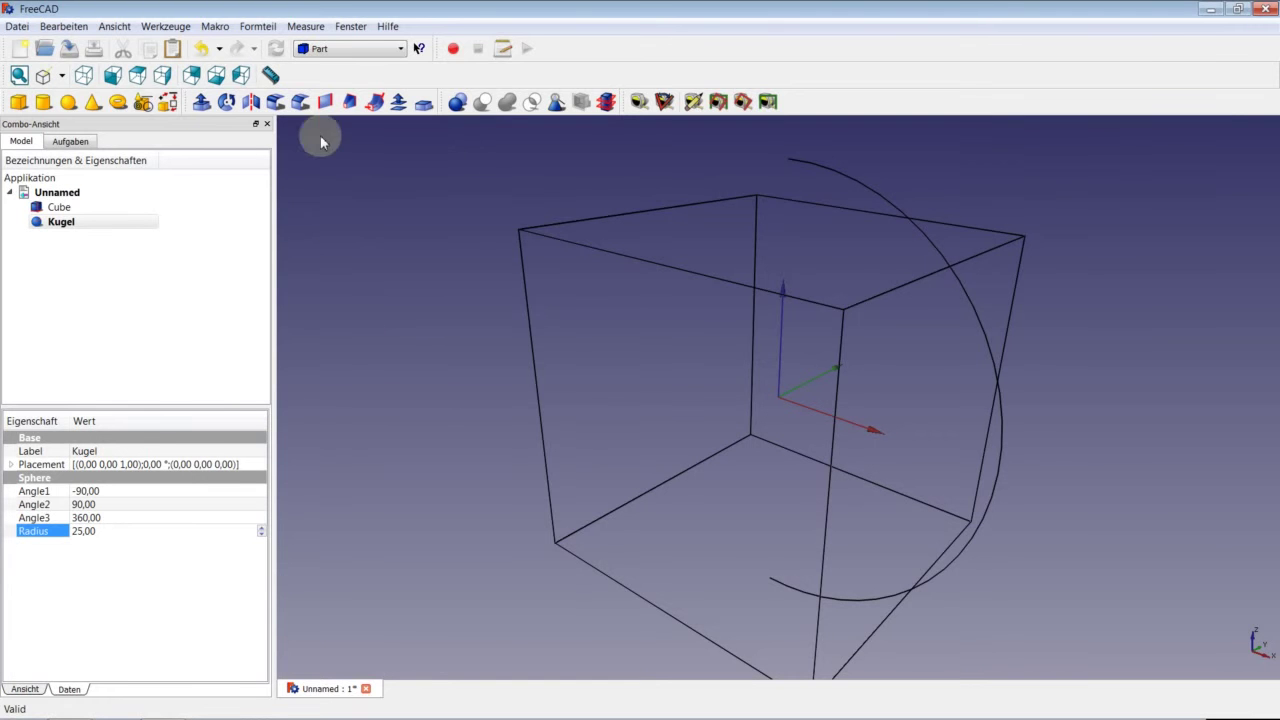
Restore the Original shaded style, zoom in, and select both Cube and Kugel.
left_click(61, 76)
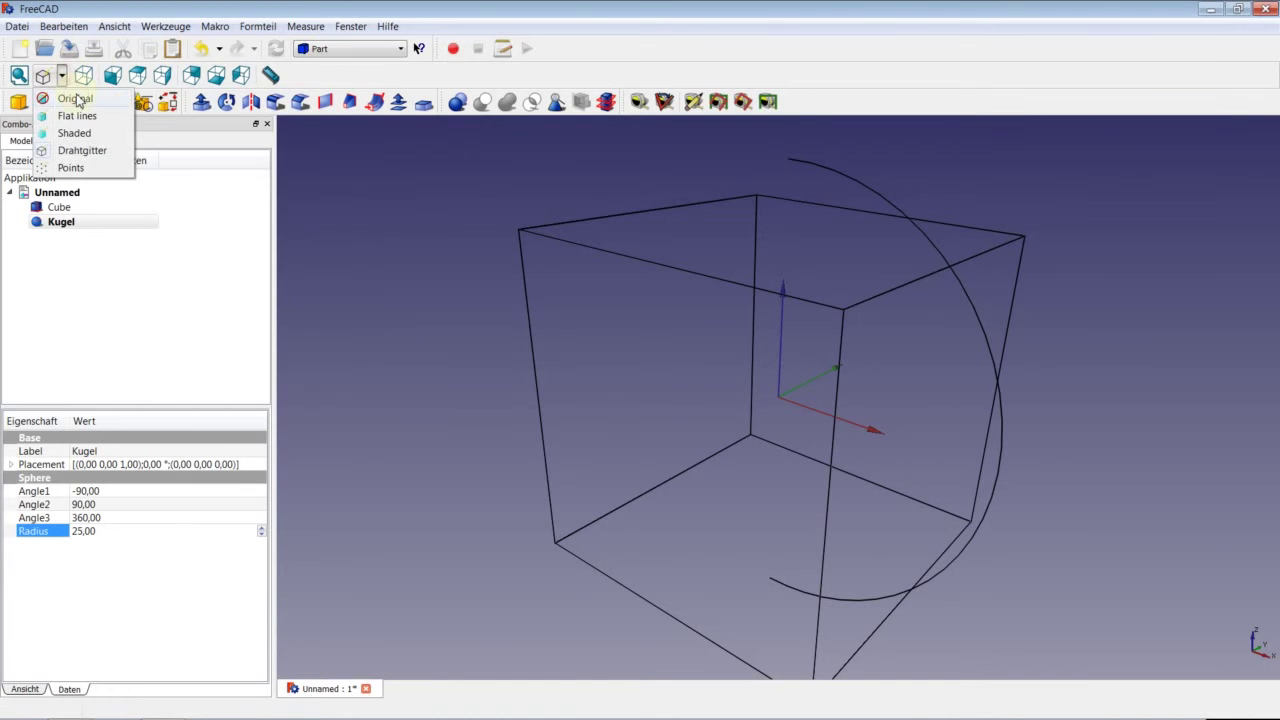
left_click(80, 92)
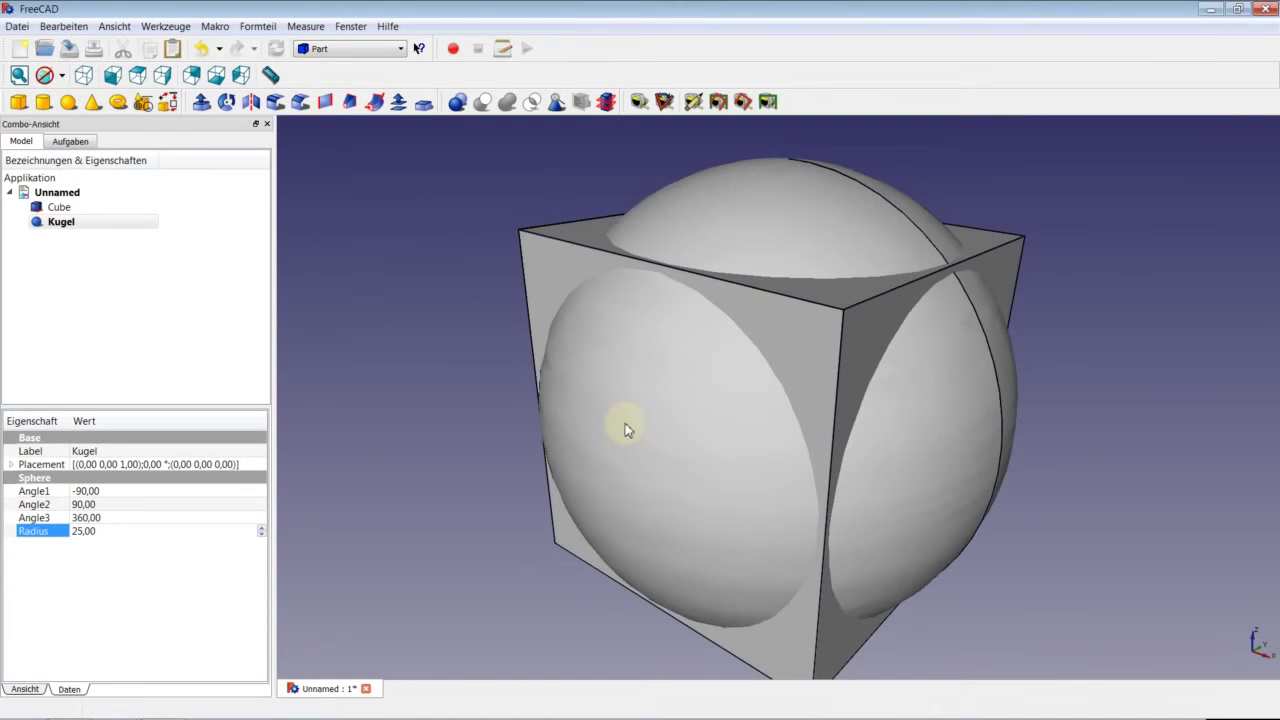
scroll(826, 408, "up", 1)
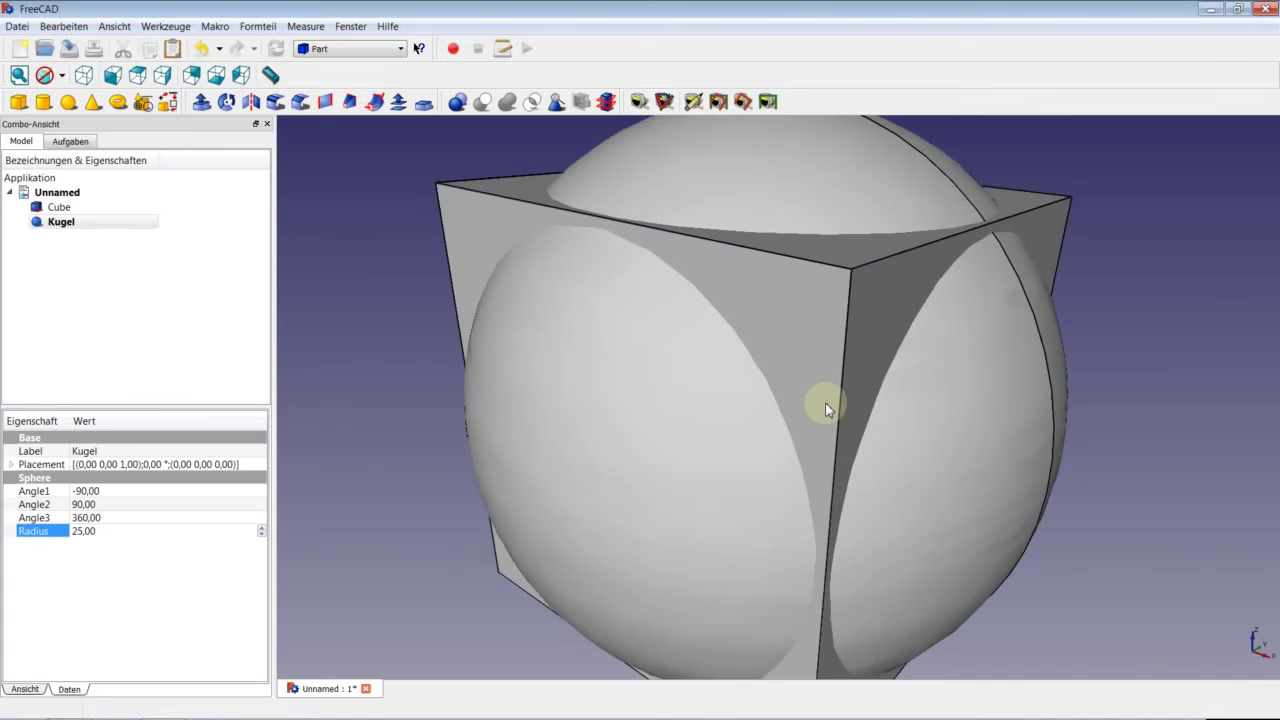
scroll(826, 408, "down", 3)
scroll(831, 390, "up", 1)
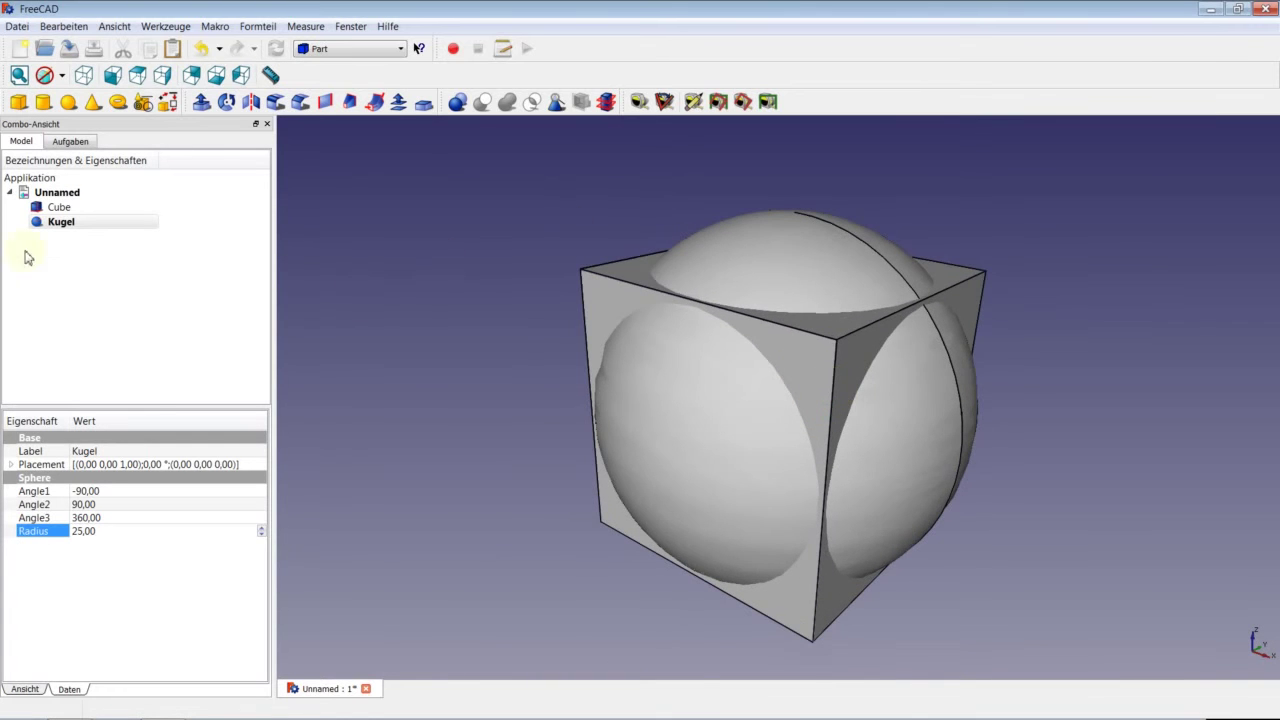
left_click(84, 209)
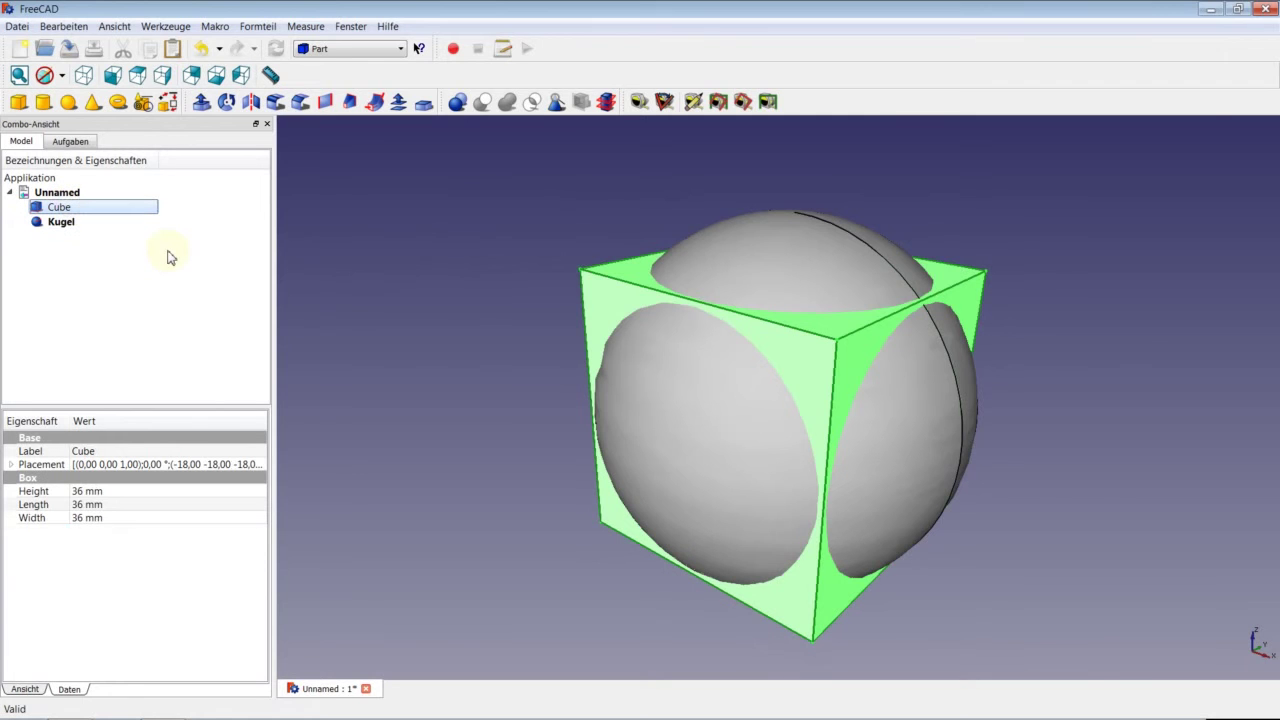
left_click(86, 224, "ctrl")
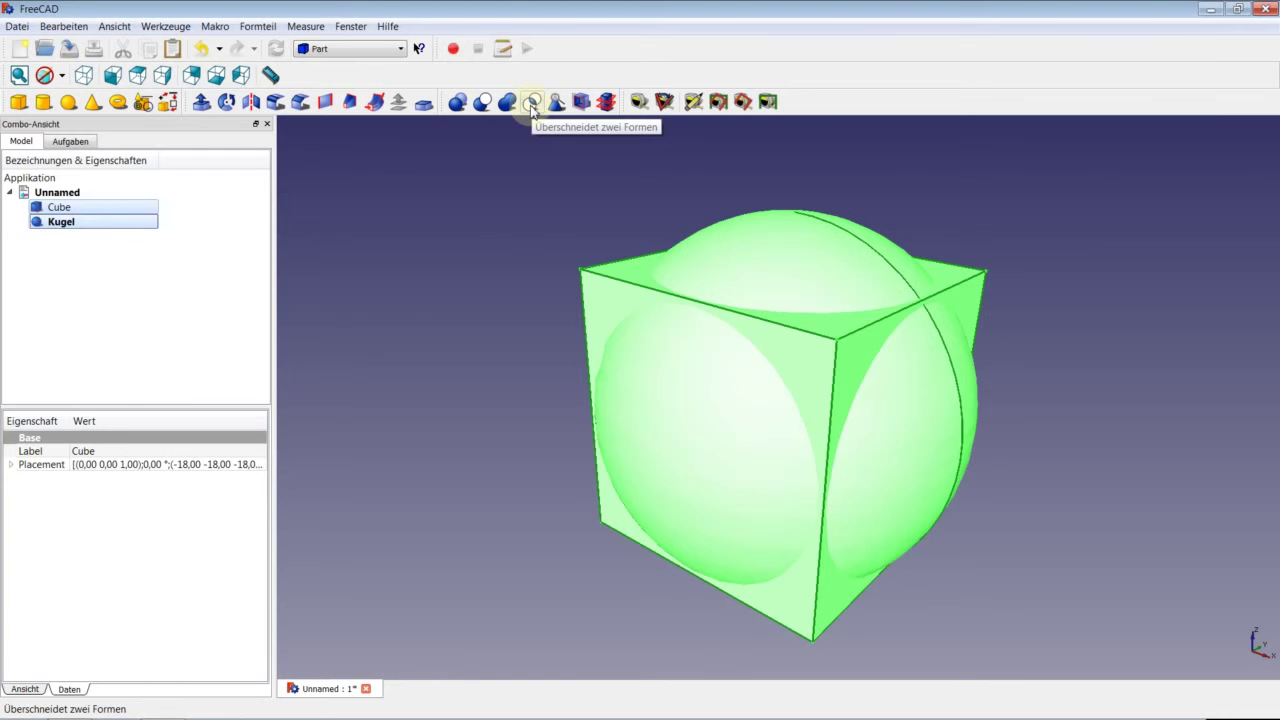
Intersect the Cube and Kugel with Part Common into a rounded Common solid.
left_click(531, 104)
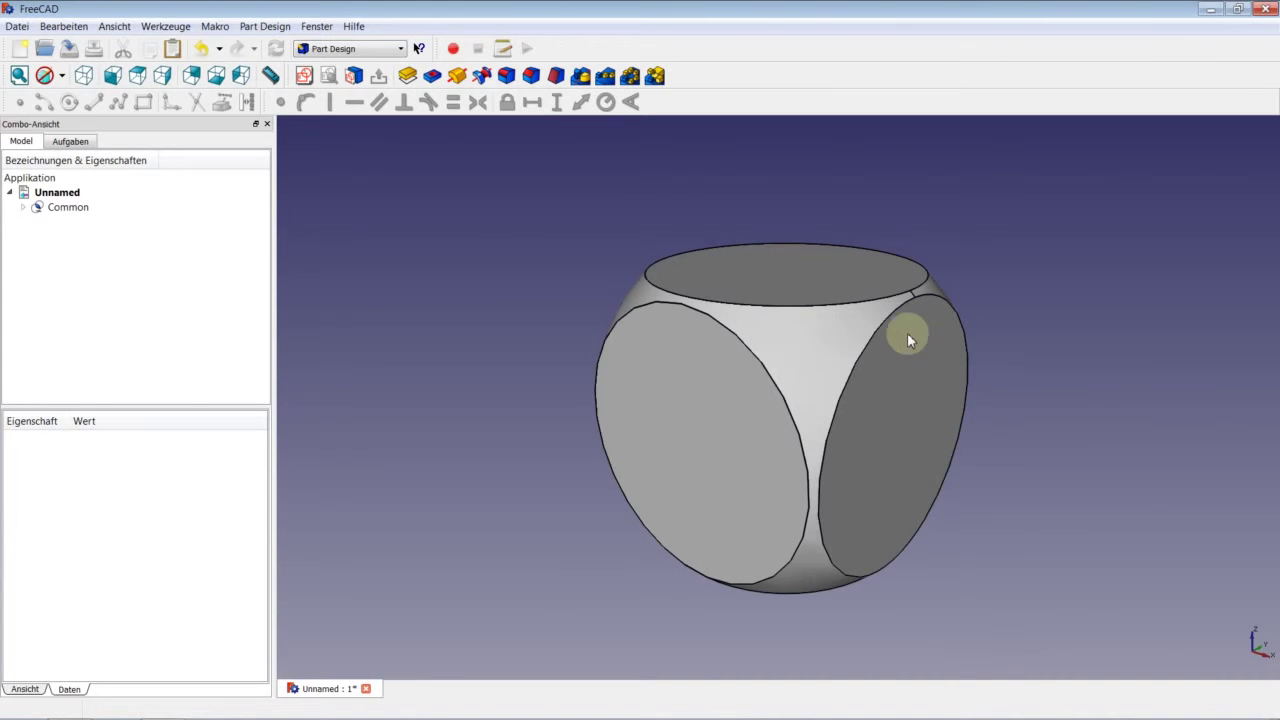
Start a sketch on the die's top face and draw a rectangle around the centre.
left_click(776, 283)
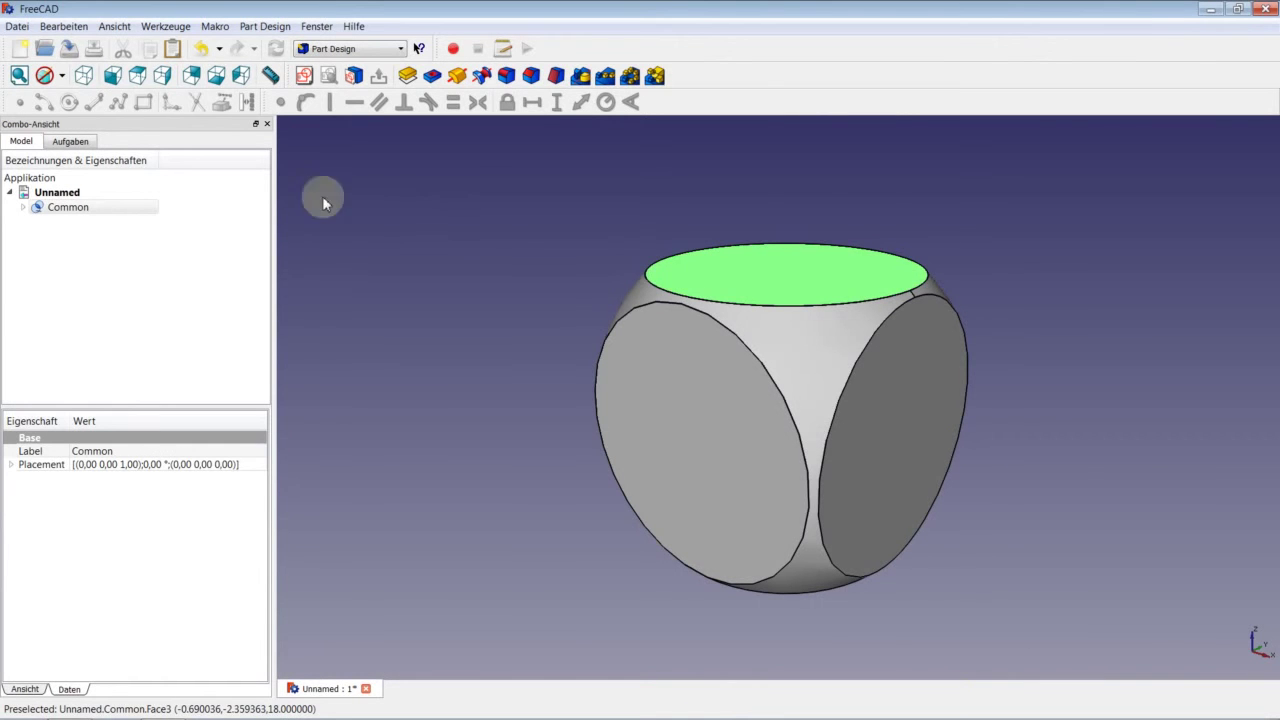
left_click(311, 82)
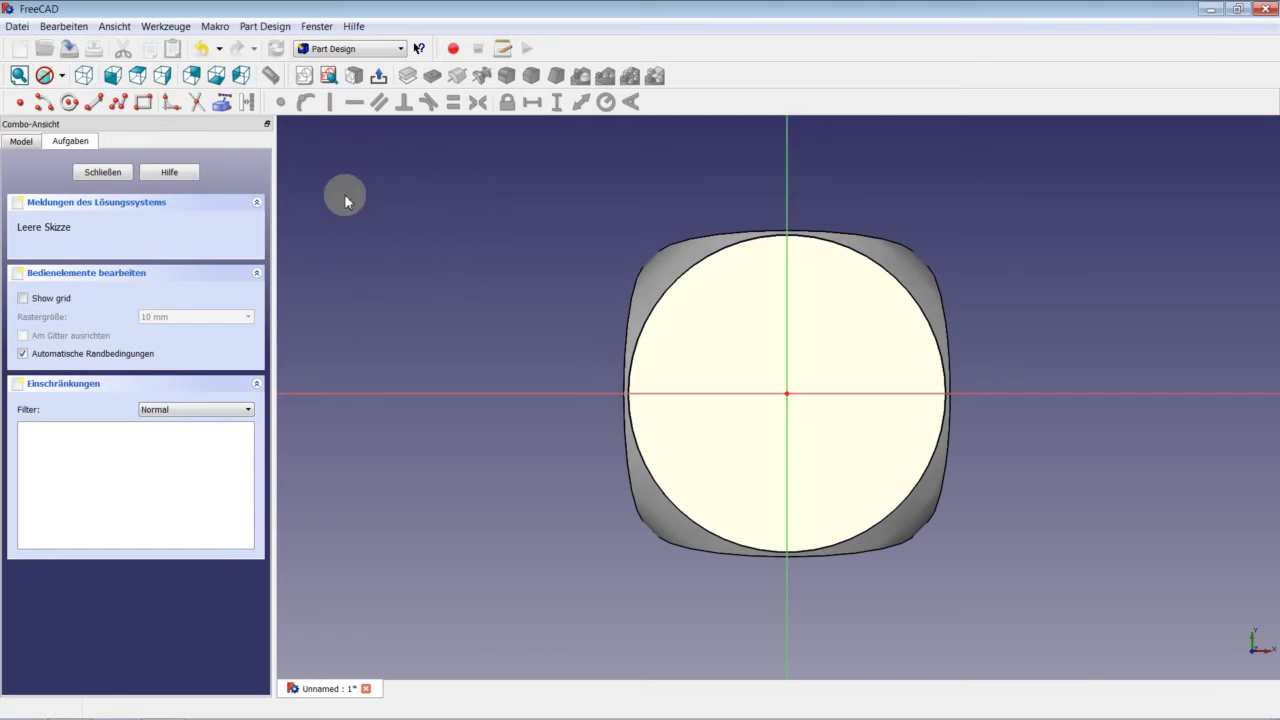
left_click(145, 105)
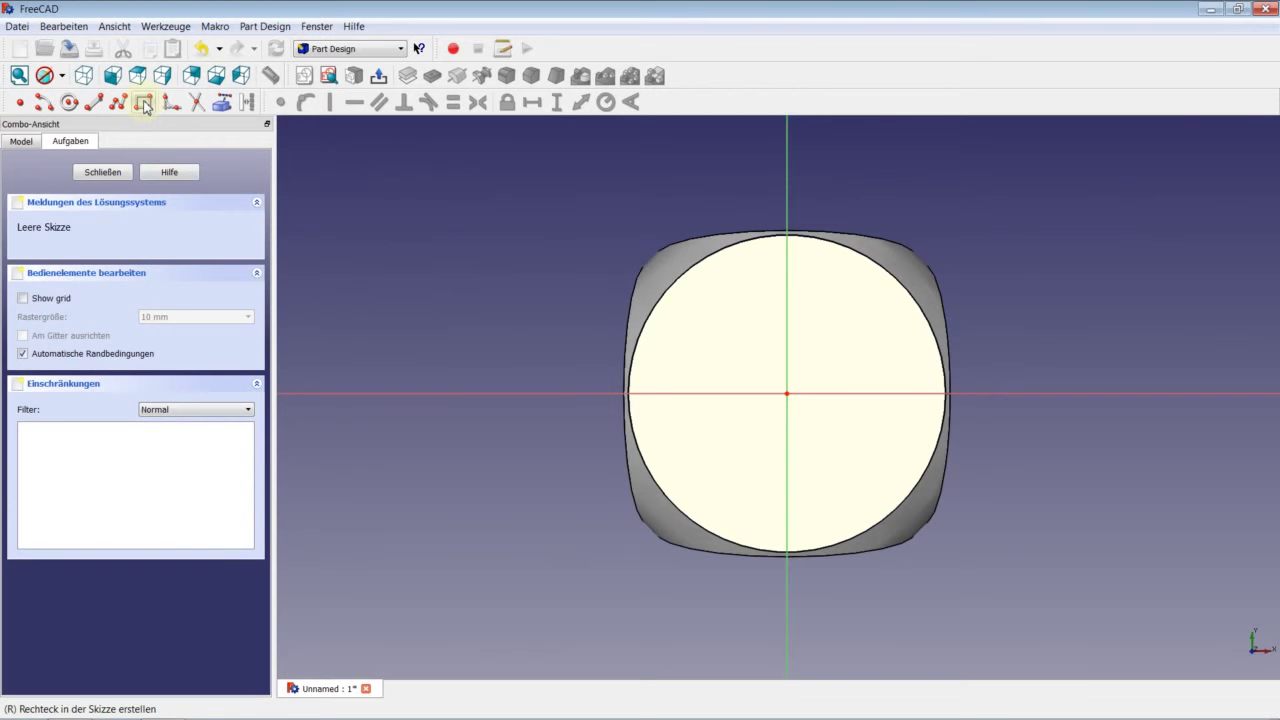
left_click(716, 337)
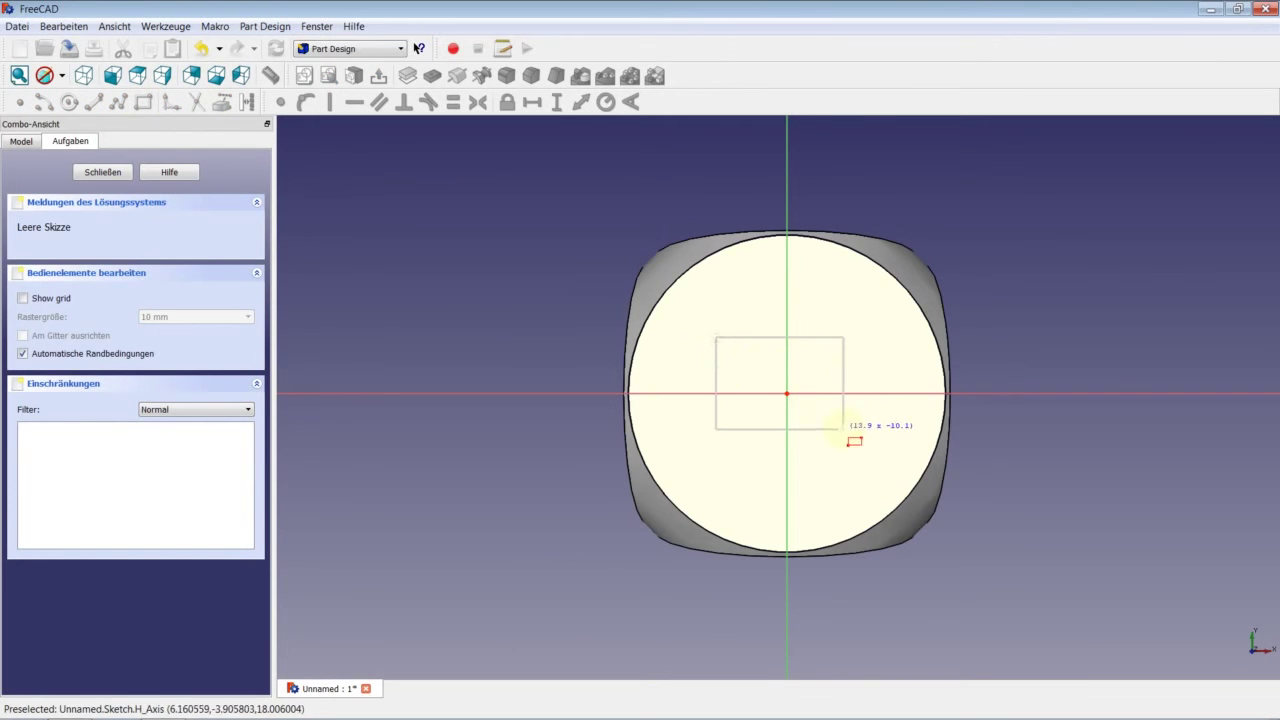
left_click(855, 448)
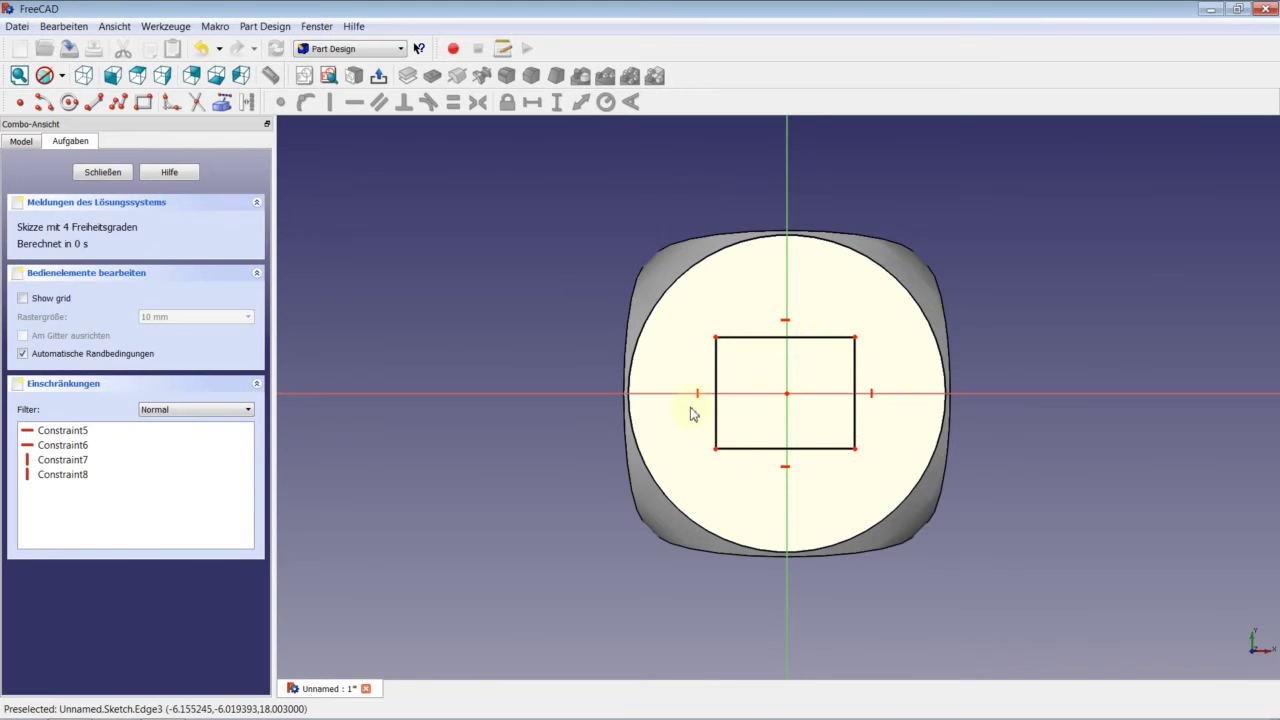
Make the rectangle's top corners symmetric about the vertical axis.
left_click(716, 339)
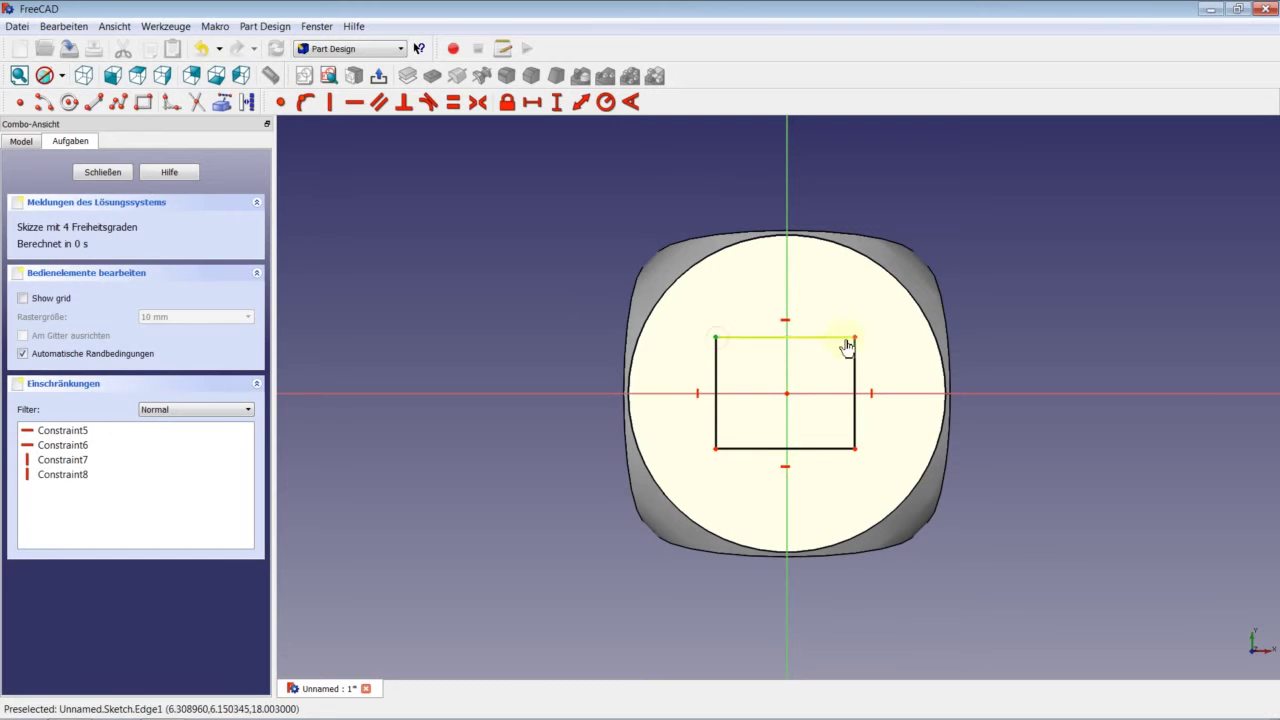
left_click(788, 283)
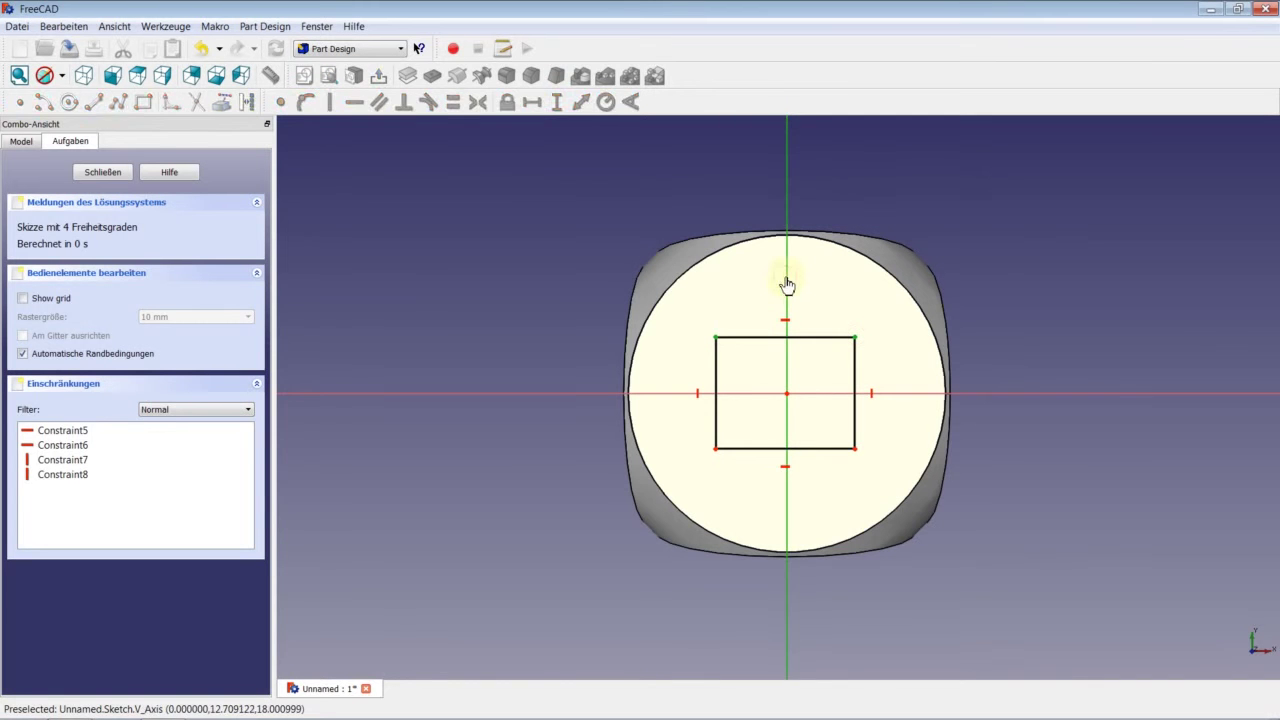
left_click(477, 102)
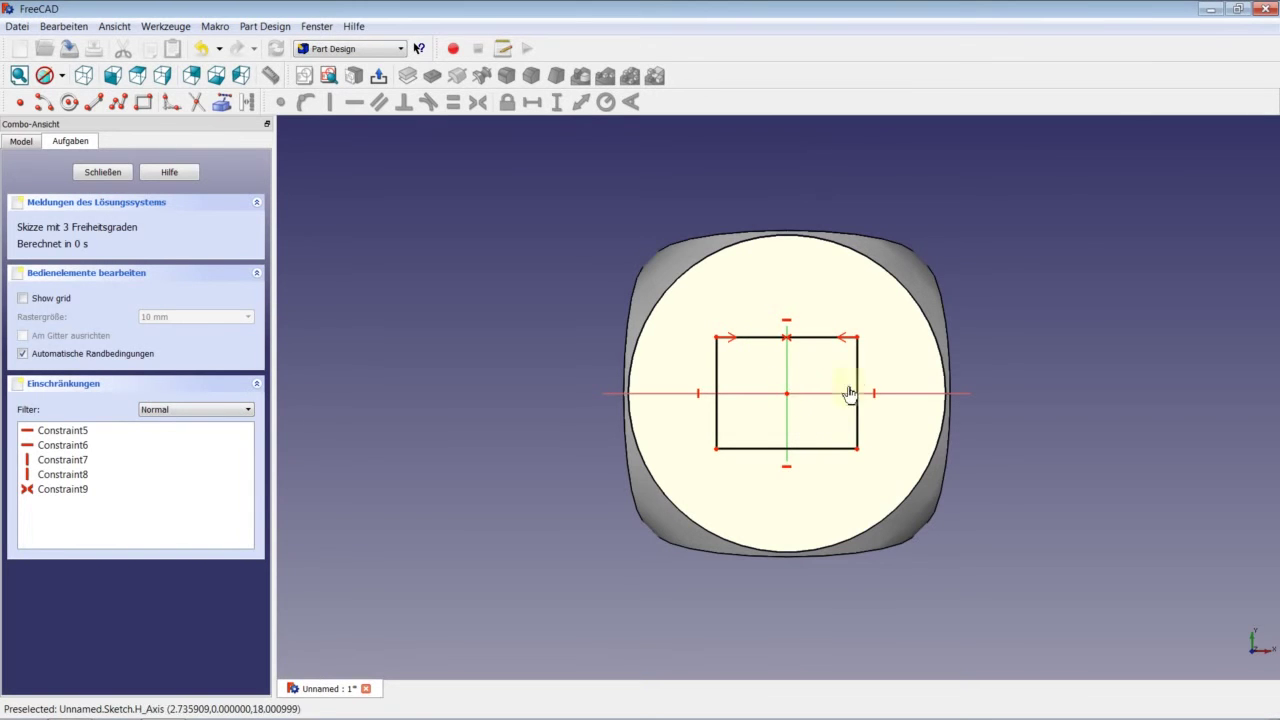
Make the rectangle's right edge symmetric about the horizontal axis and its top and right edges equal.
left_click(857, 338)
left_click(858, 449)
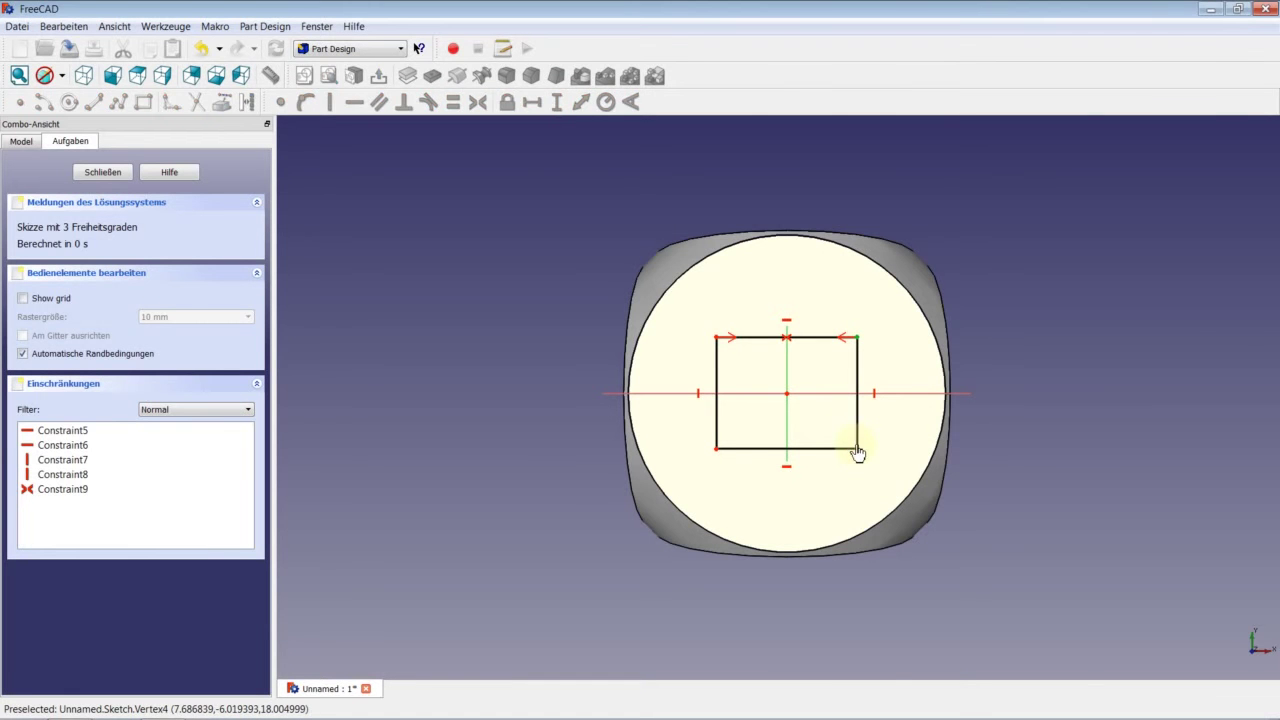
left_click(849, 394)
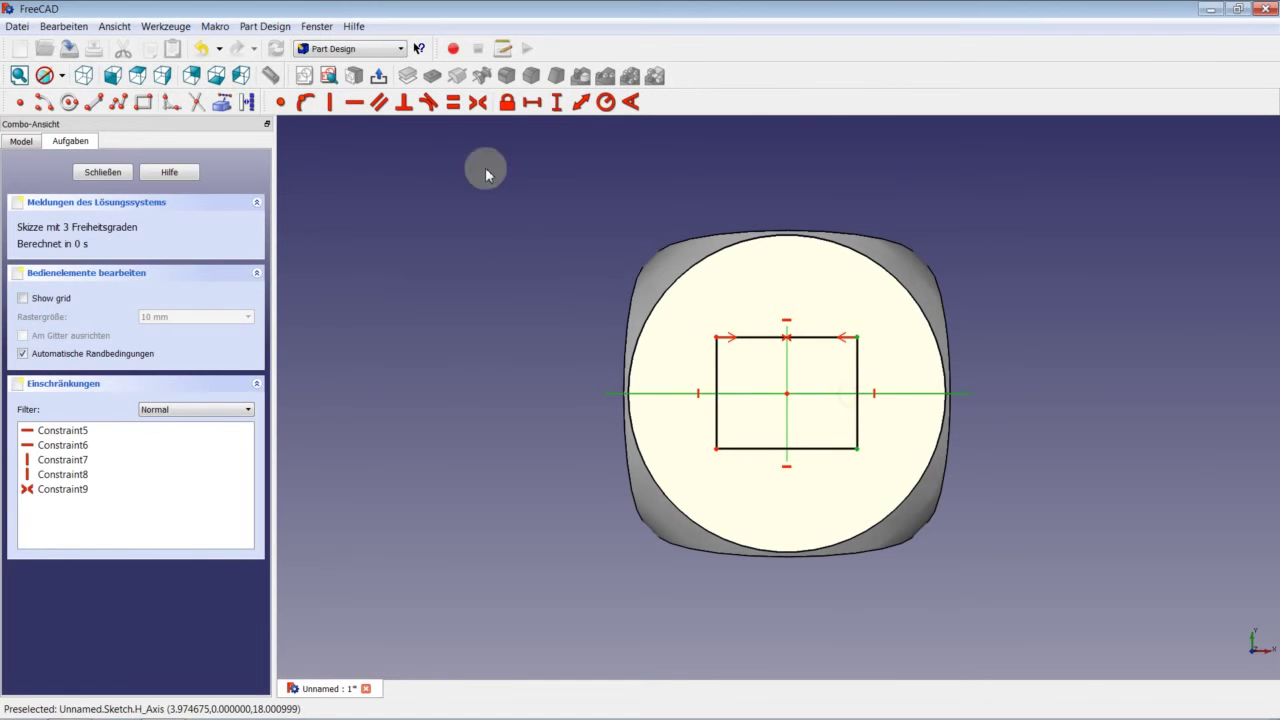
left_click(478, 102)
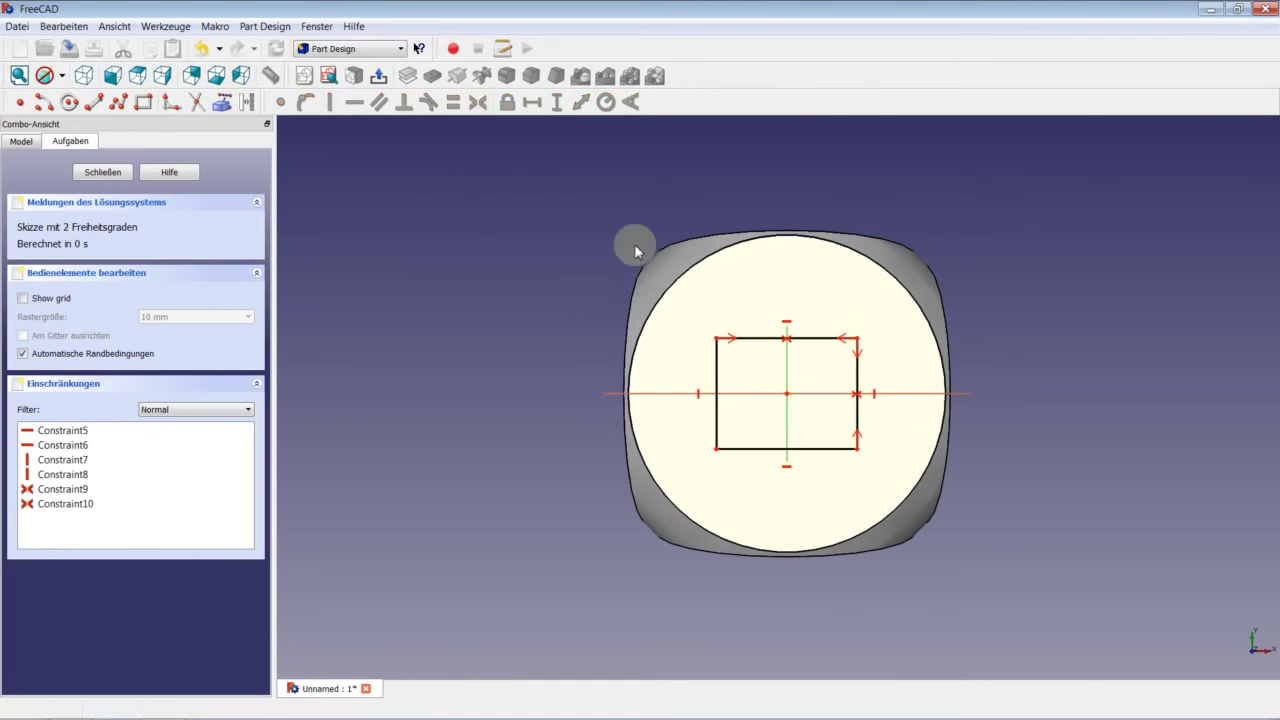
left_click(822, 340)
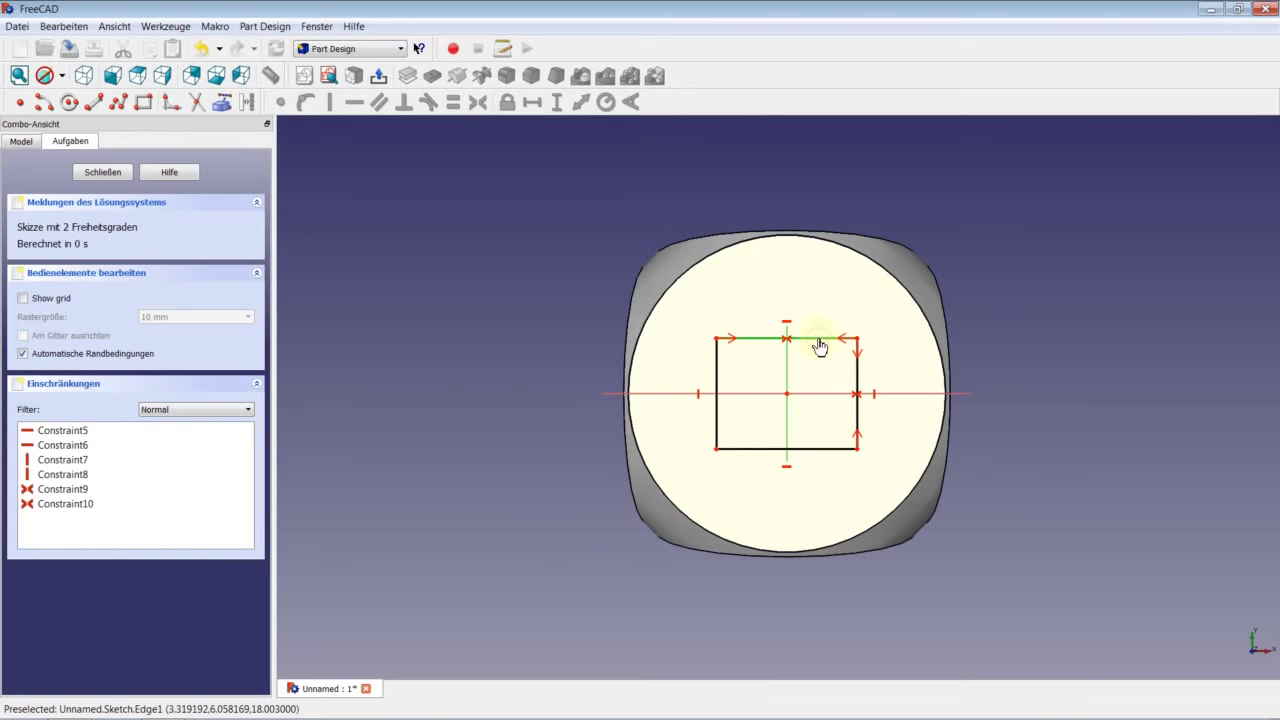
left_click(856, 390)
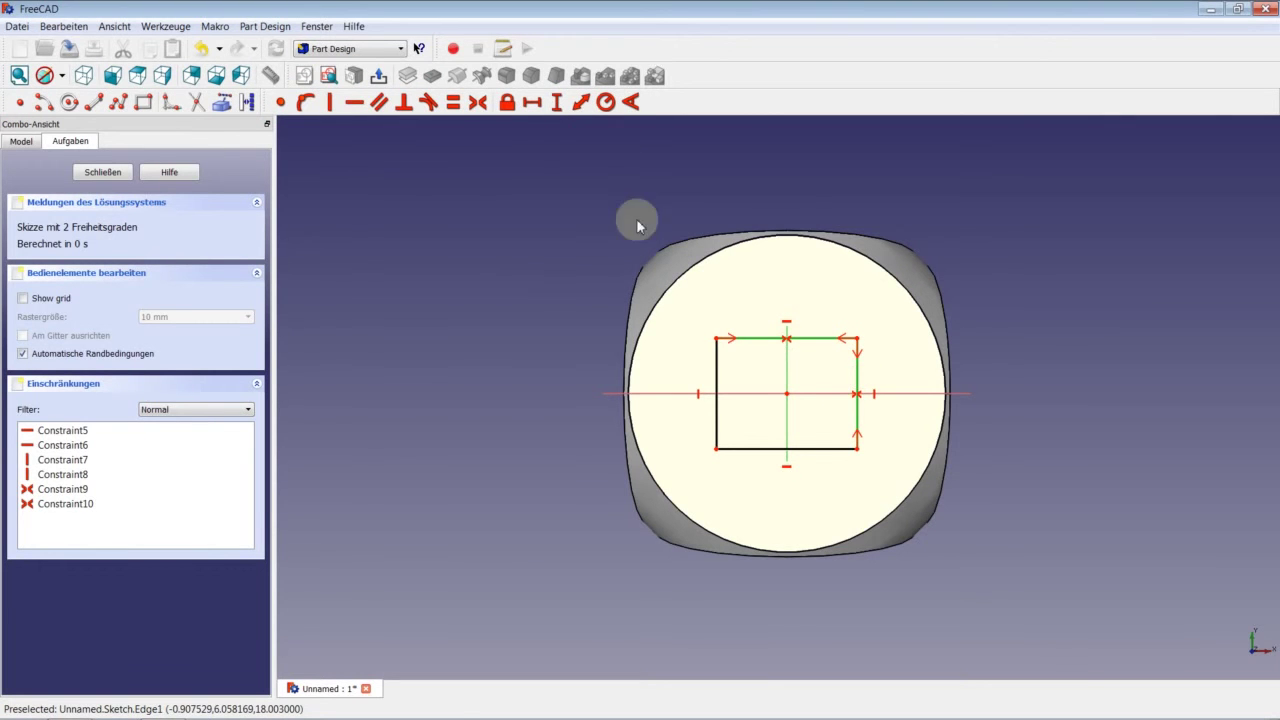
left_click(454, 103)
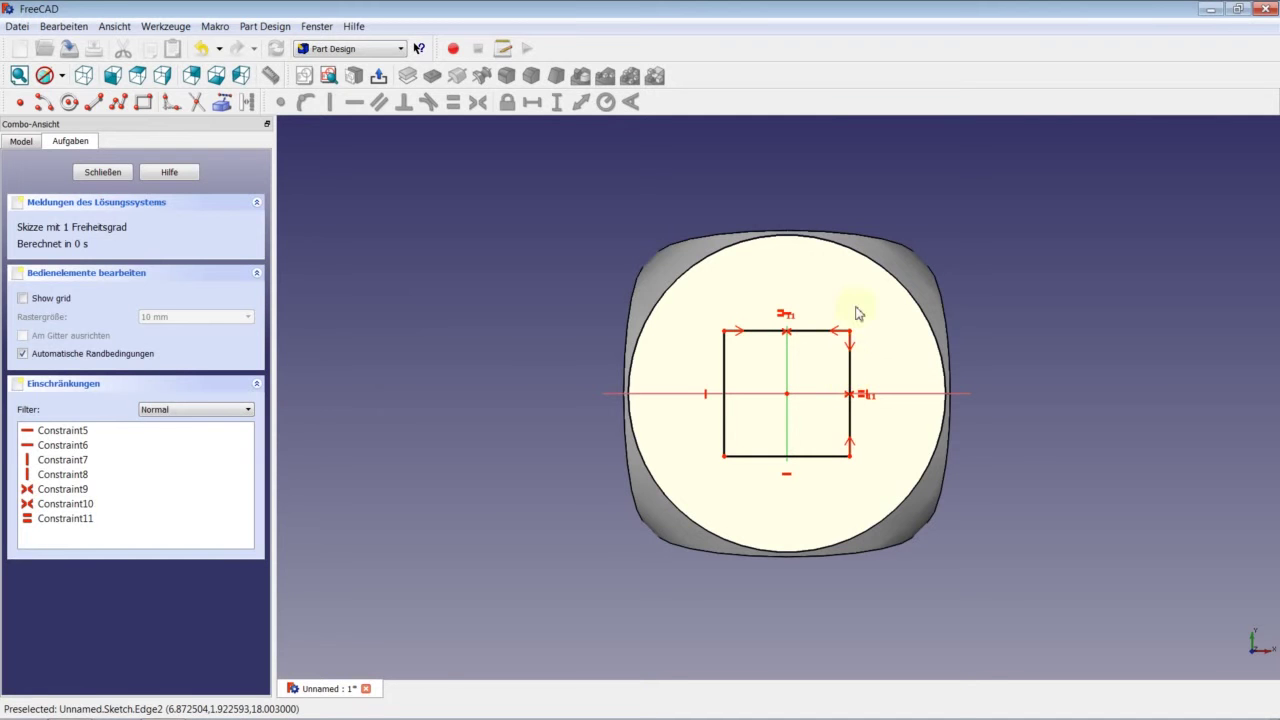
Set the square's right edge to 16 mm, then select its top, right and bottom edges.
left_click(850, 370)
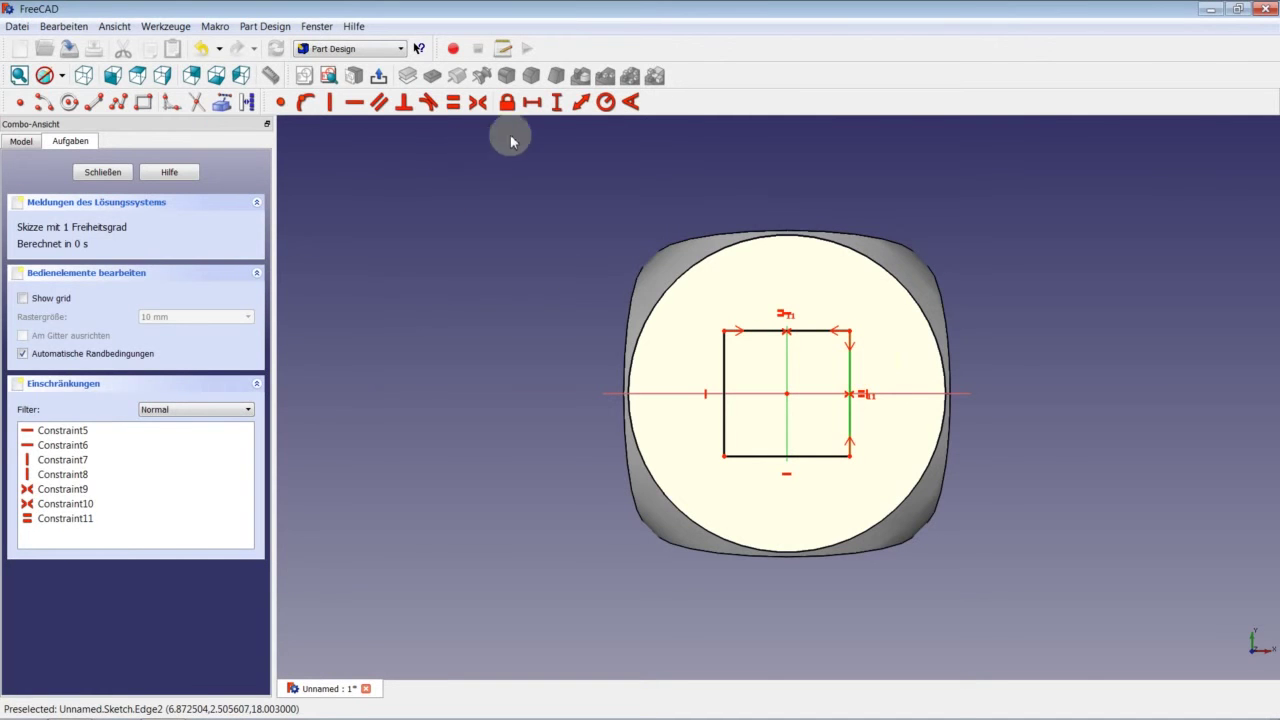
left_click(556, 102)
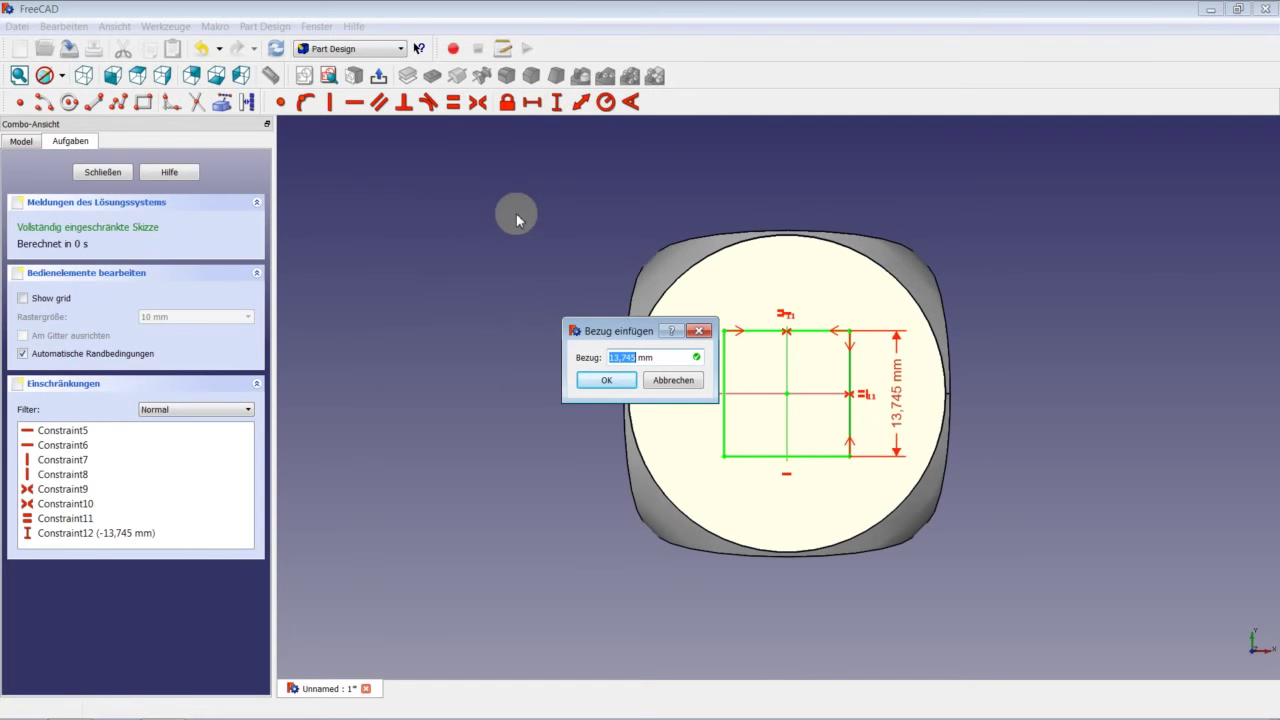
type("16")
key("Return")
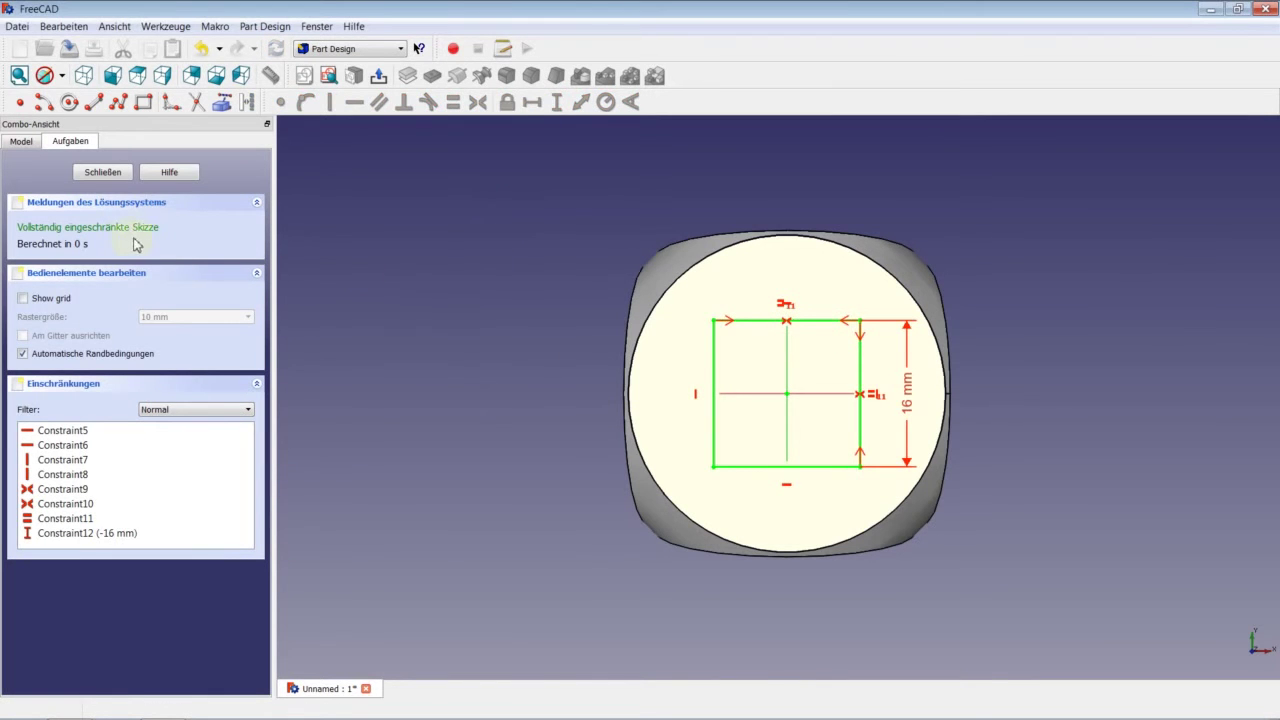
left_click(713, 364)
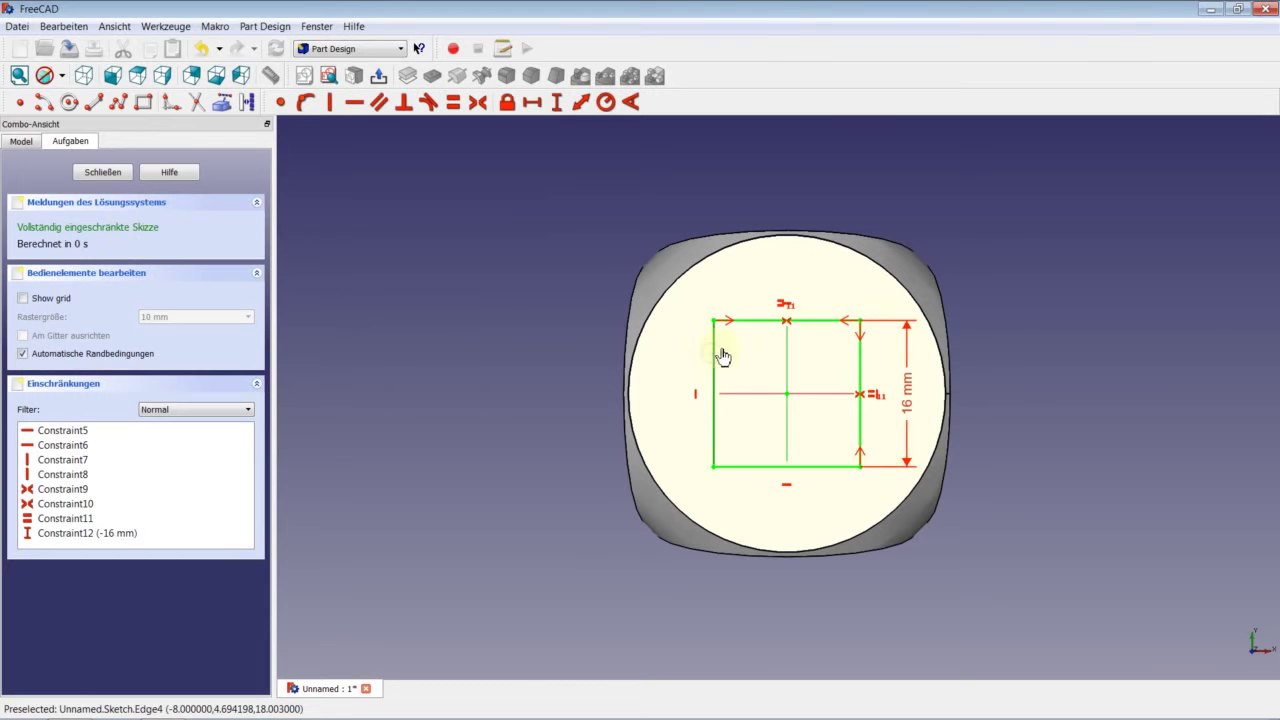
left_click(762, 328)
left_click(858, 368)
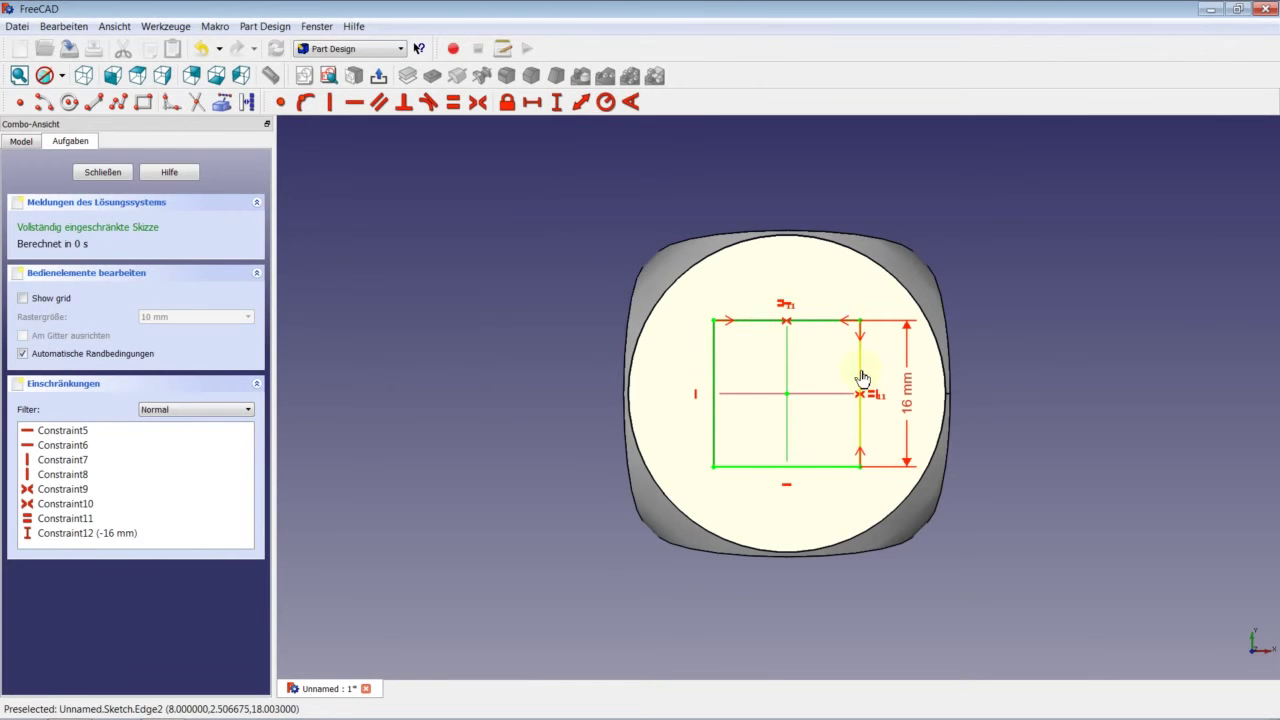
left_click(826, 466)
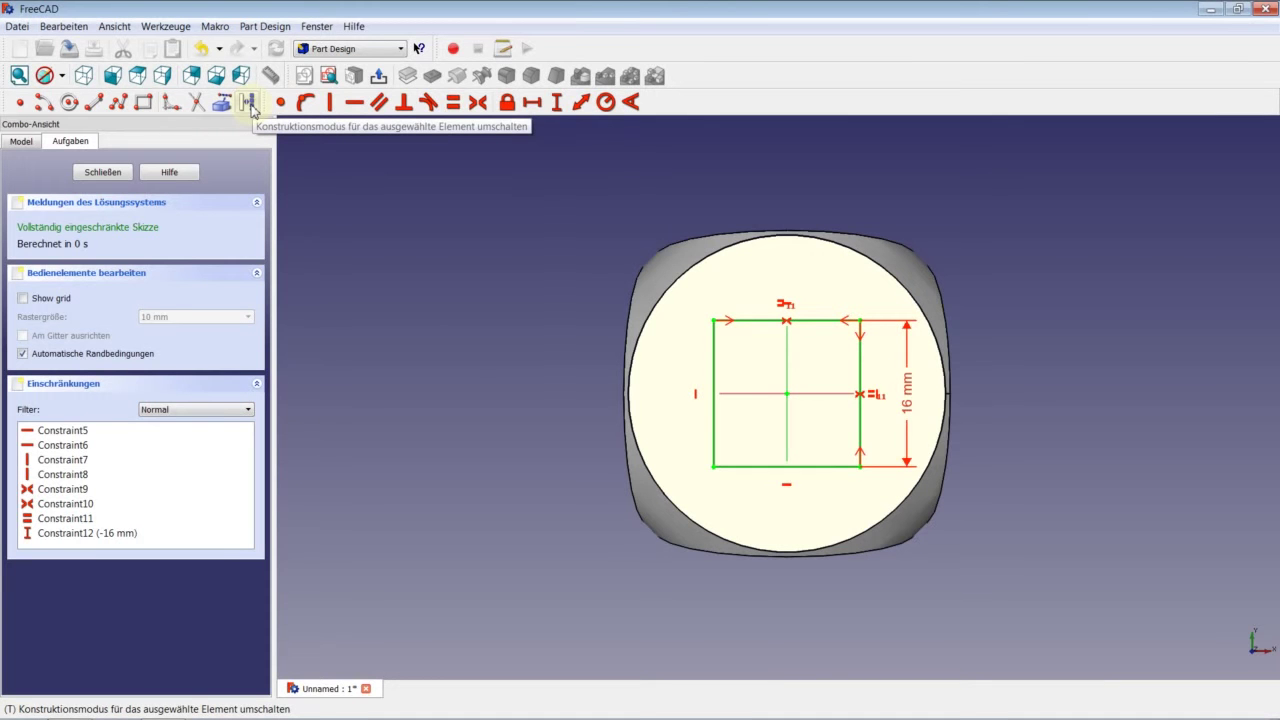
Convert the 16 mm square's edges to construction geometry and pick the Circle tool.
left_click(249, 104)
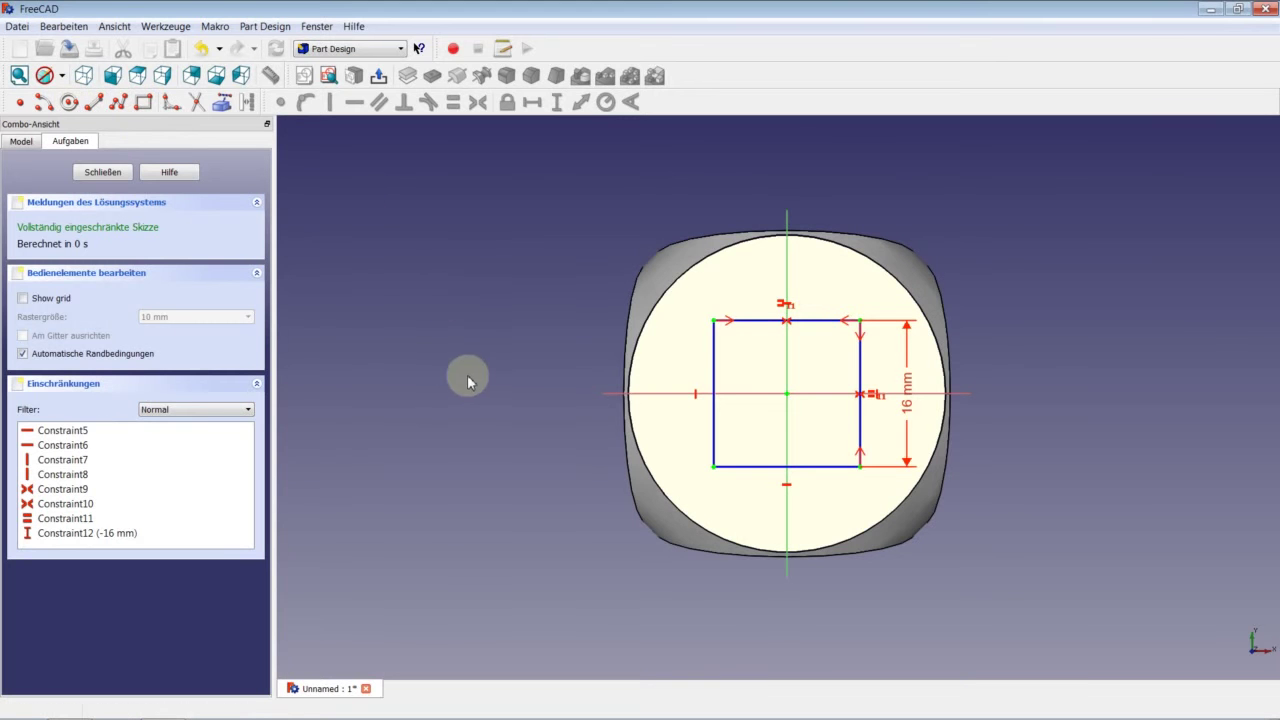
left_click(69, 103)
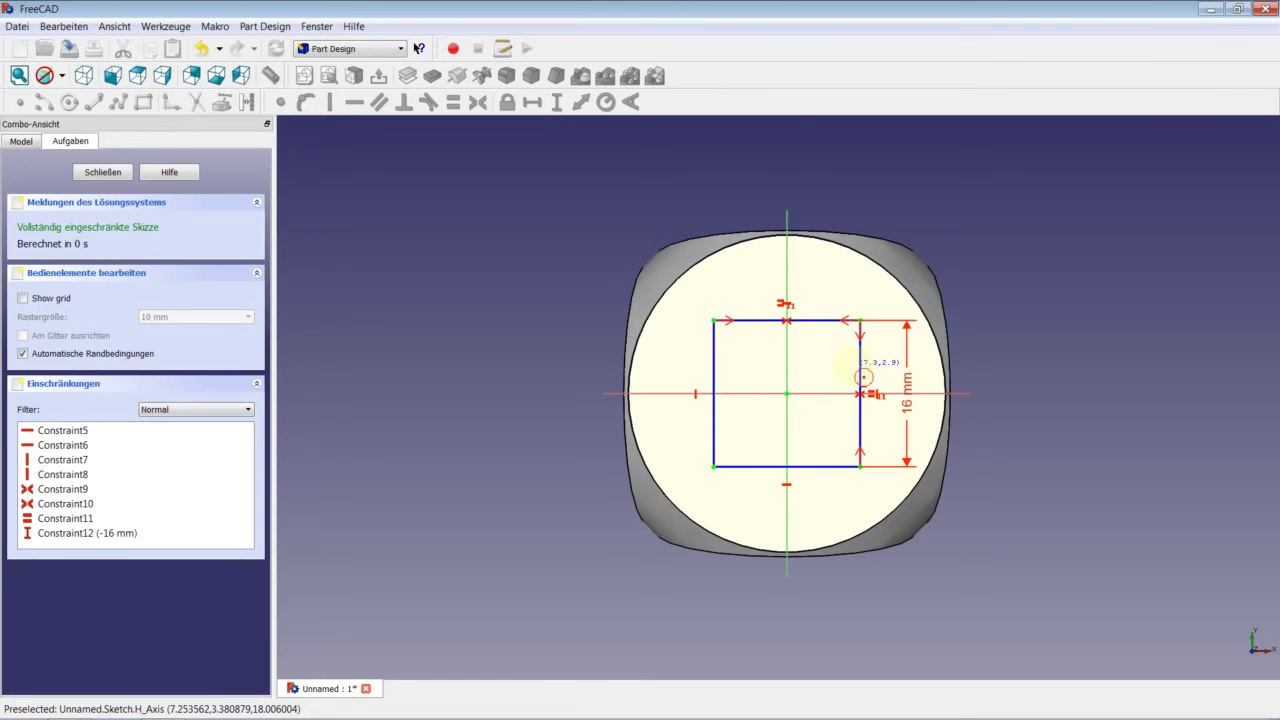
Sketch six pip circles around the square, three on the left and three on the right.
left_click(687, 305)
left_click(688, 334)
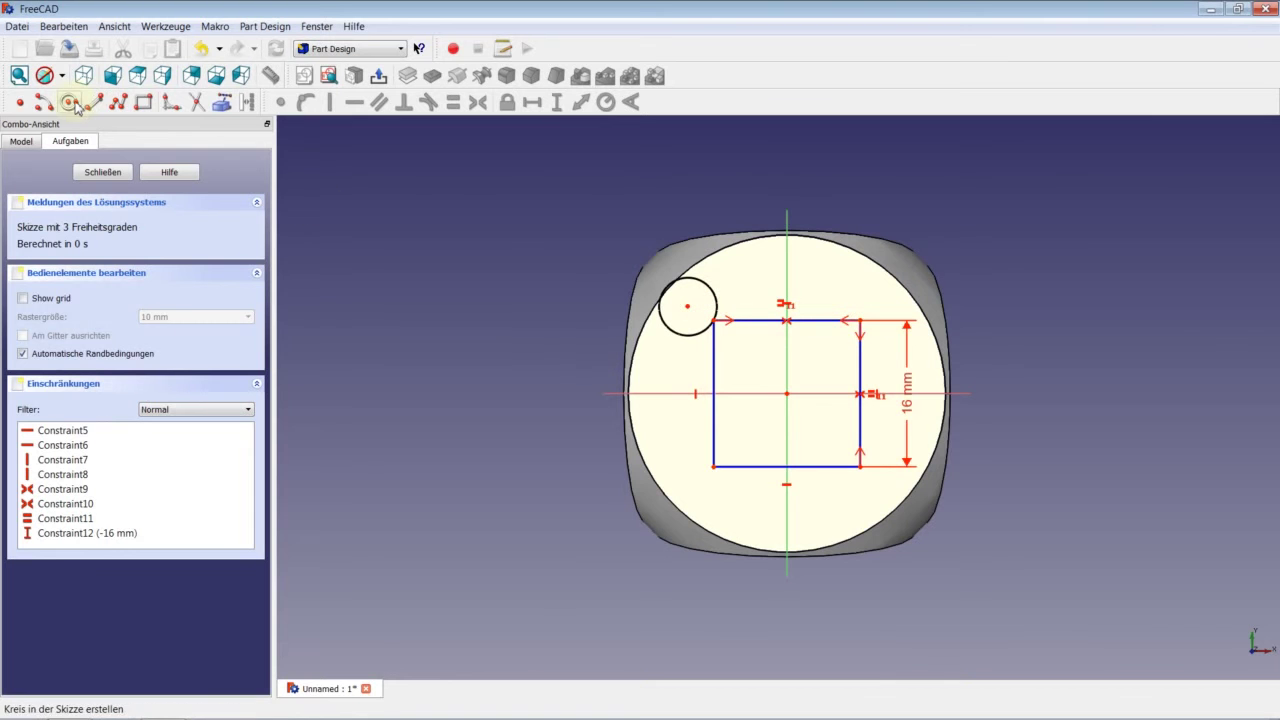
left_click(656, 371)
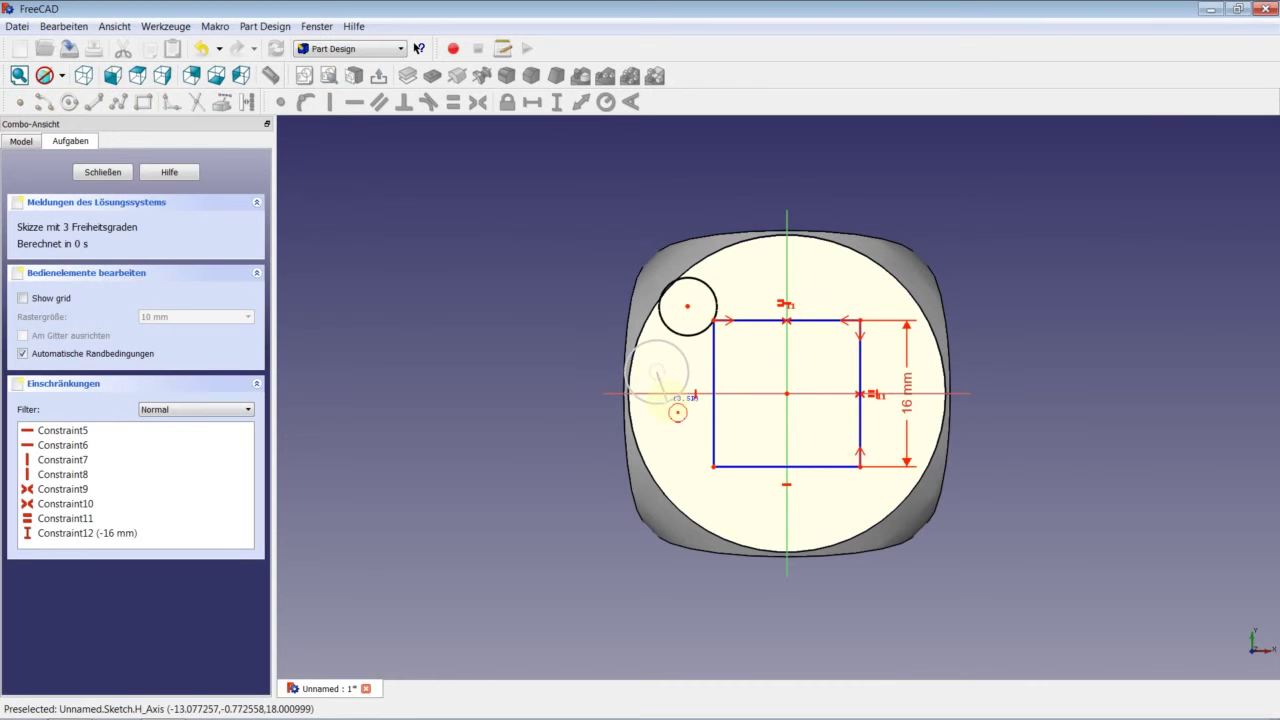
left_click(623, 372)
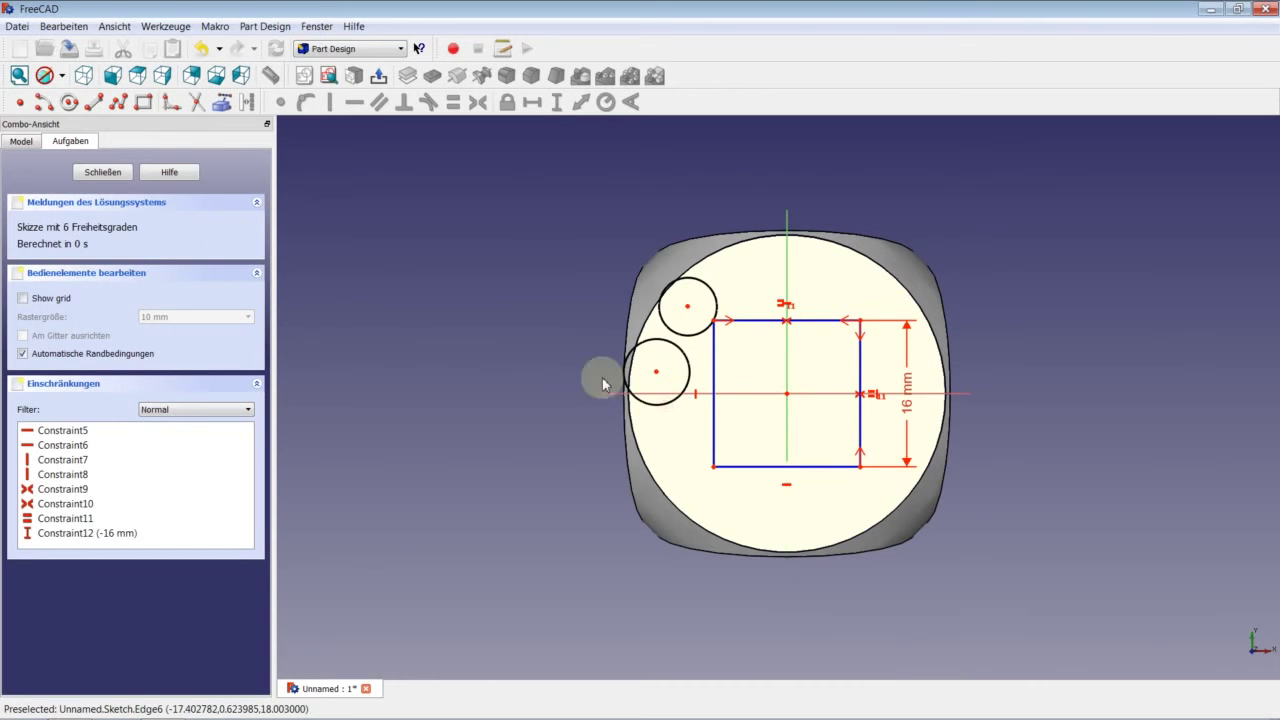
left_click(69, 102)
left_click(642, 474)
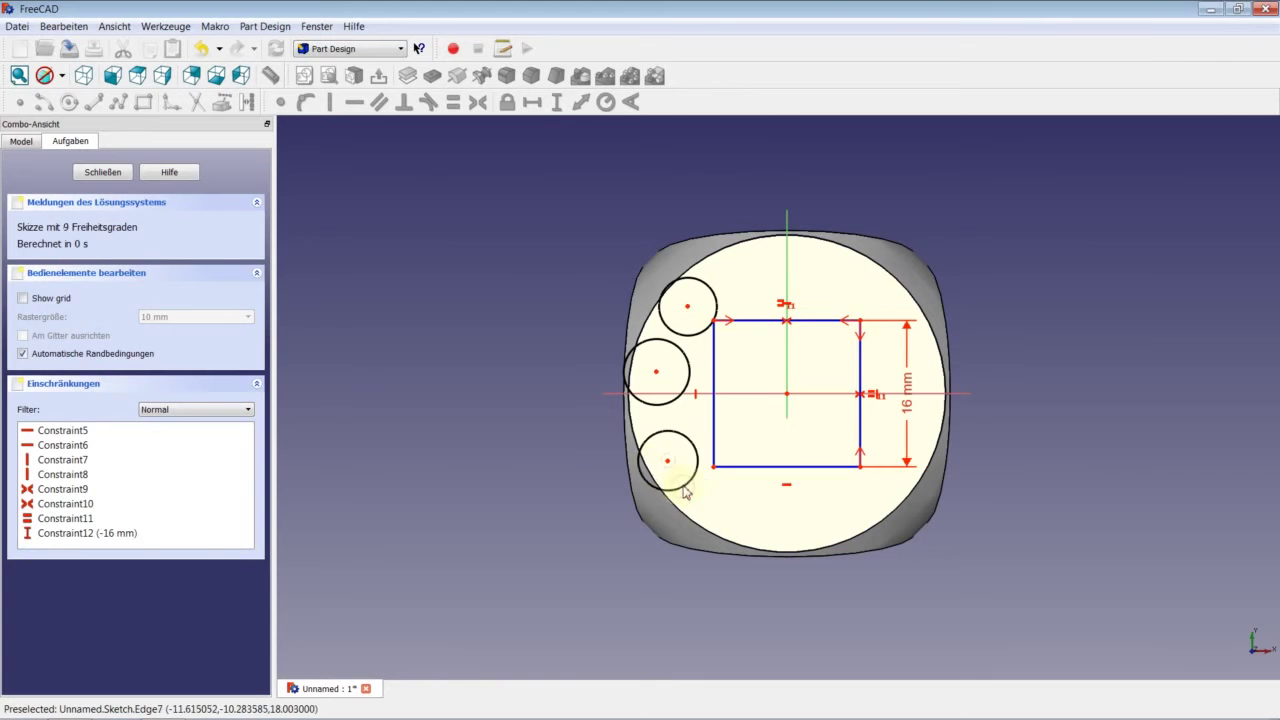
left_click(70, 103)
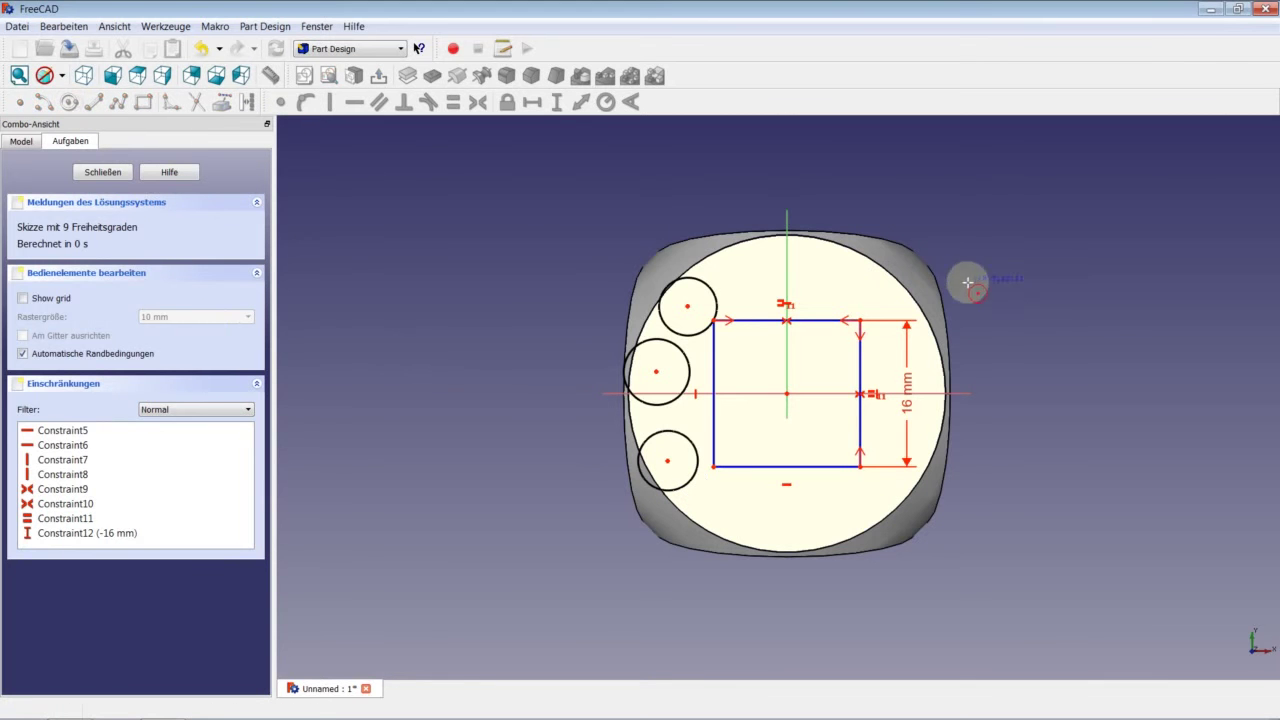
left_click(857, 292)
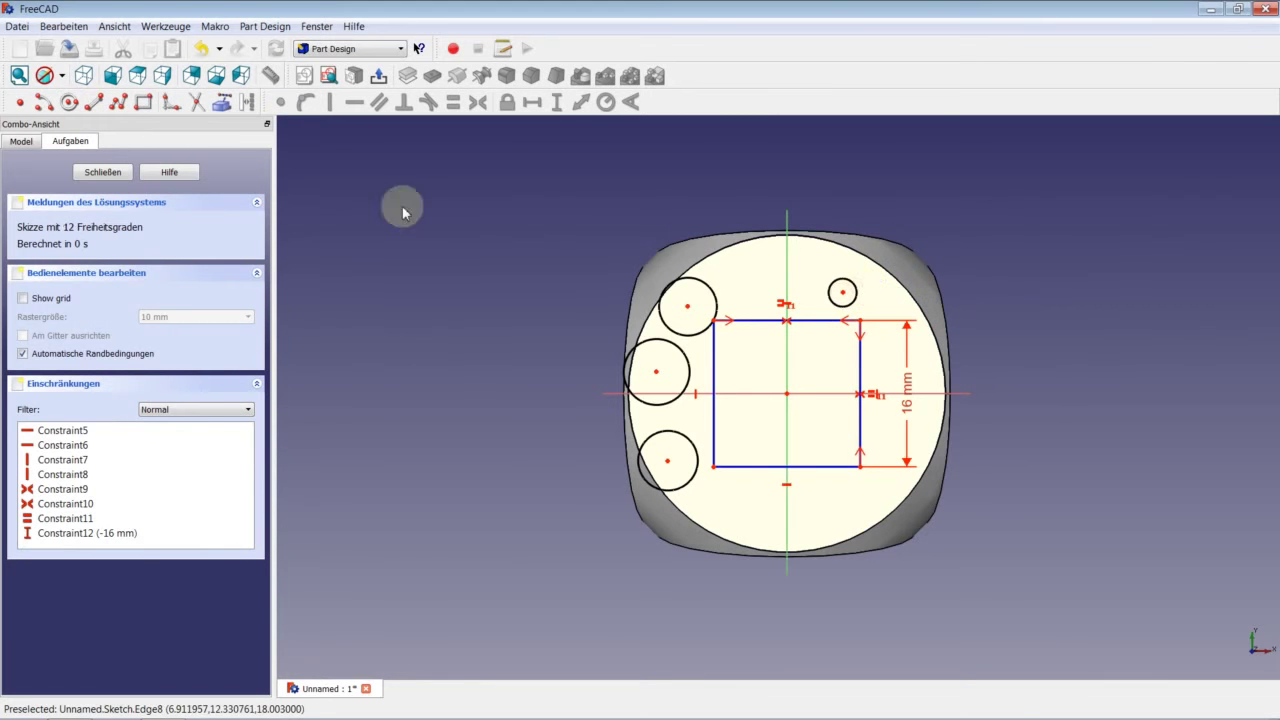
left_click(72, 103)
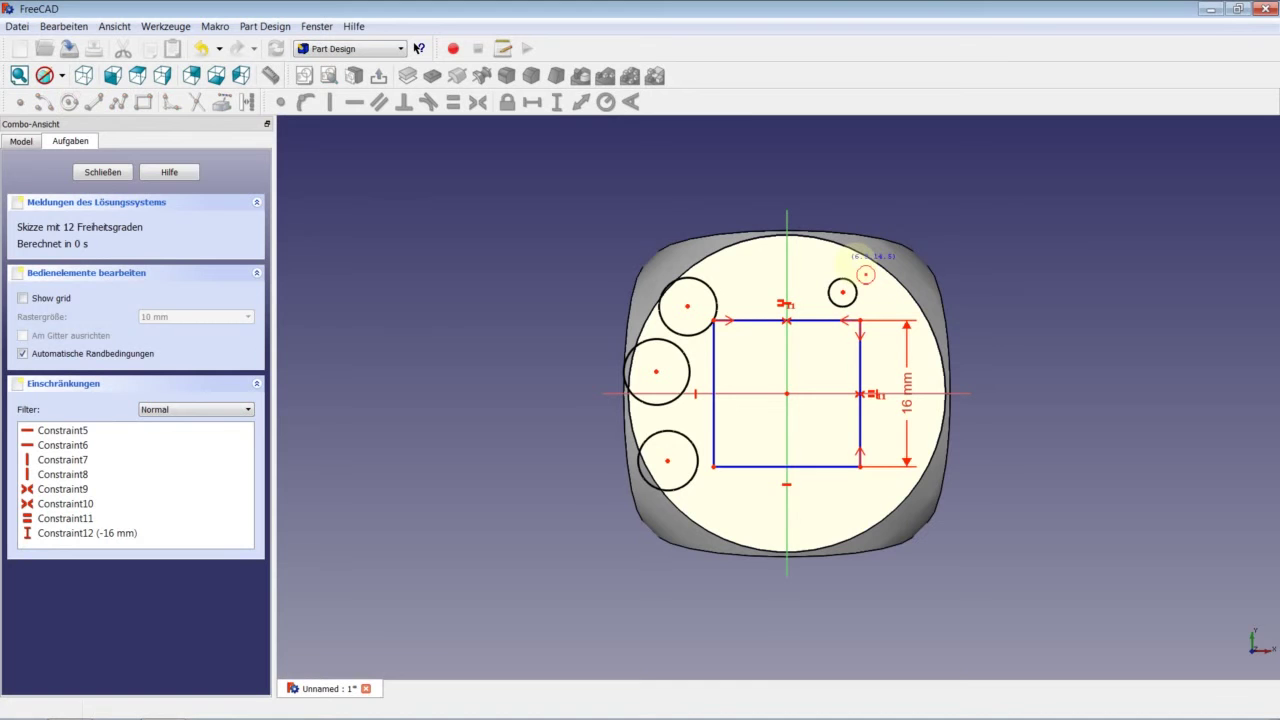
left_click(846, 378)
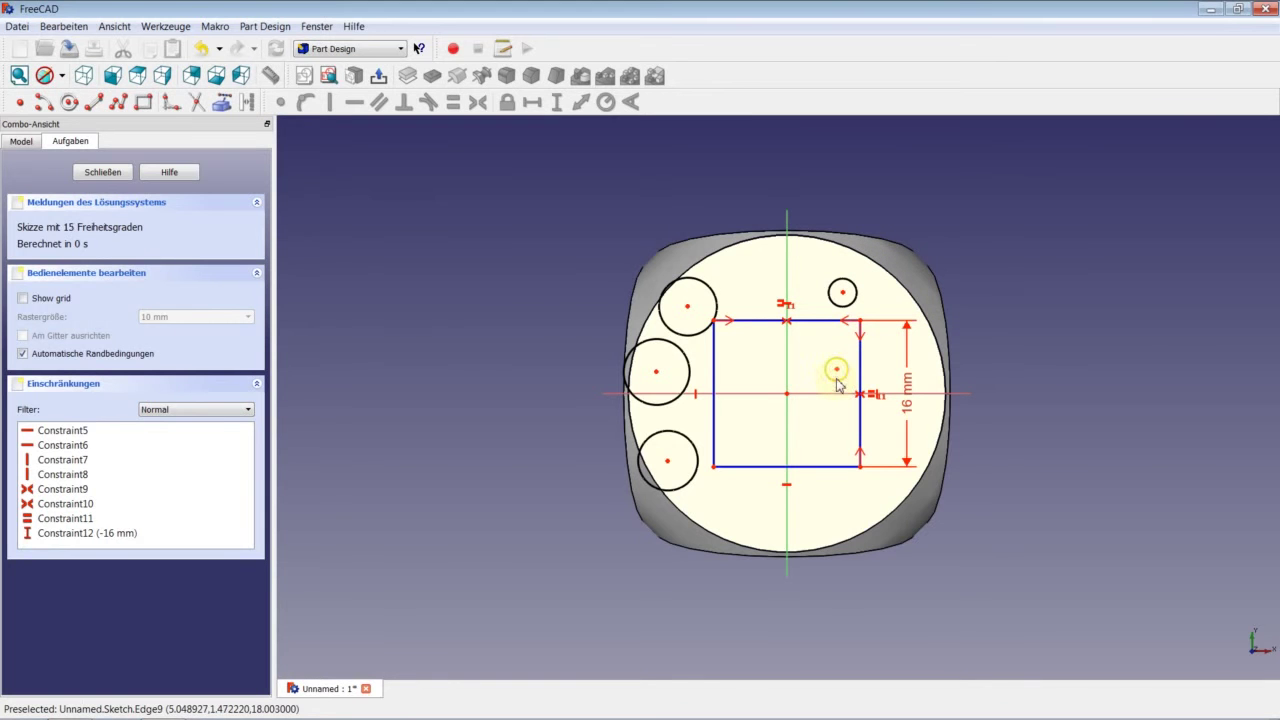
left_click(72, 103)
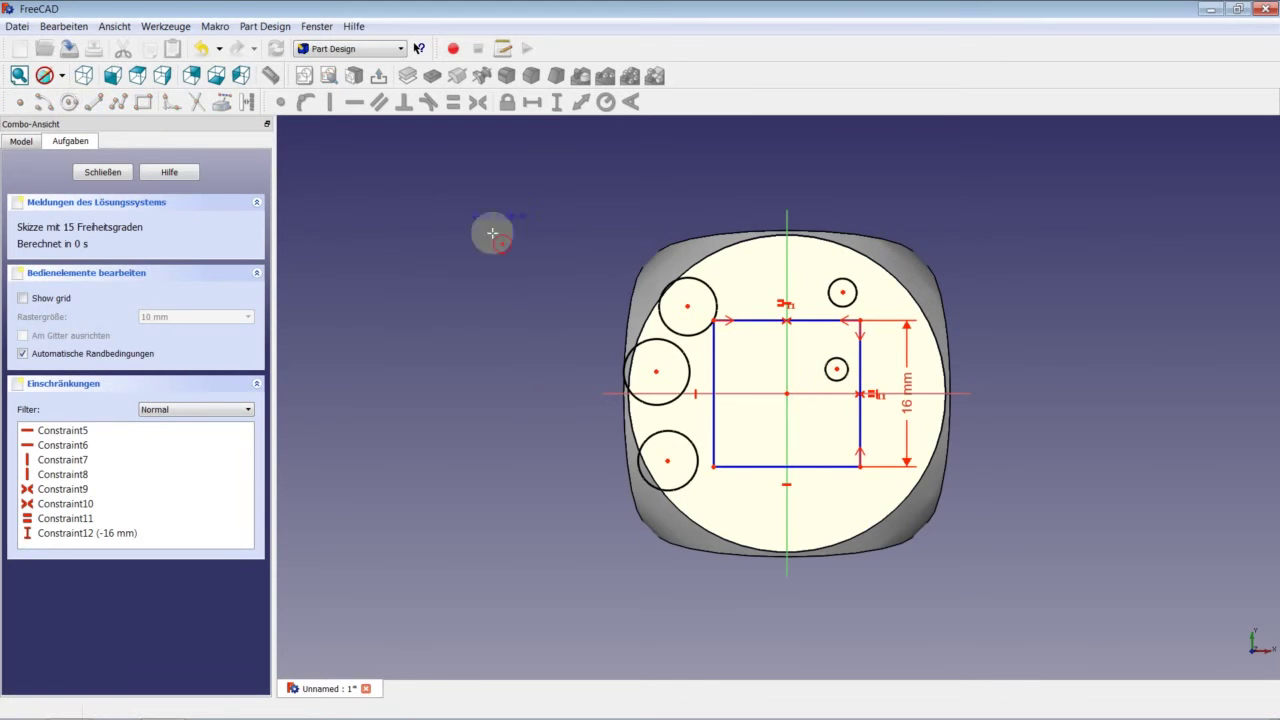
left_click(841, 483)
left_click(853, 489)
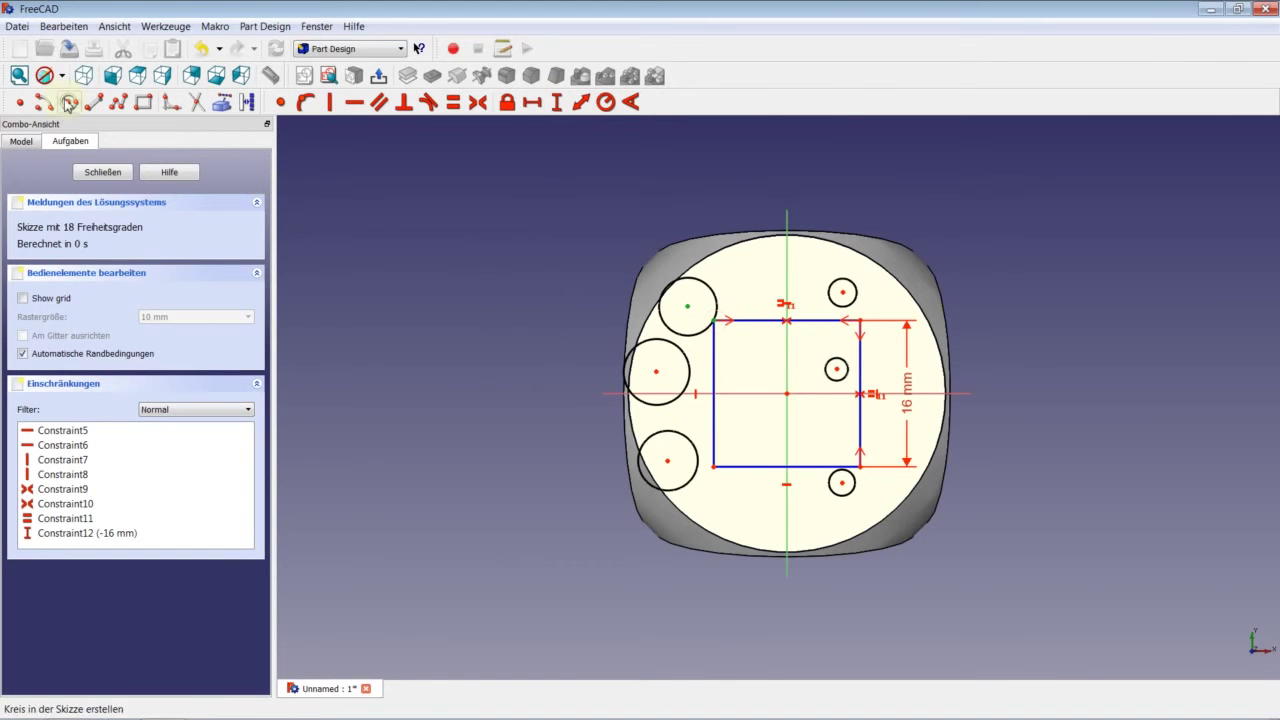
Make the top-left circle's centre coincident with the square's top-left corner.
left_click(281, 102)
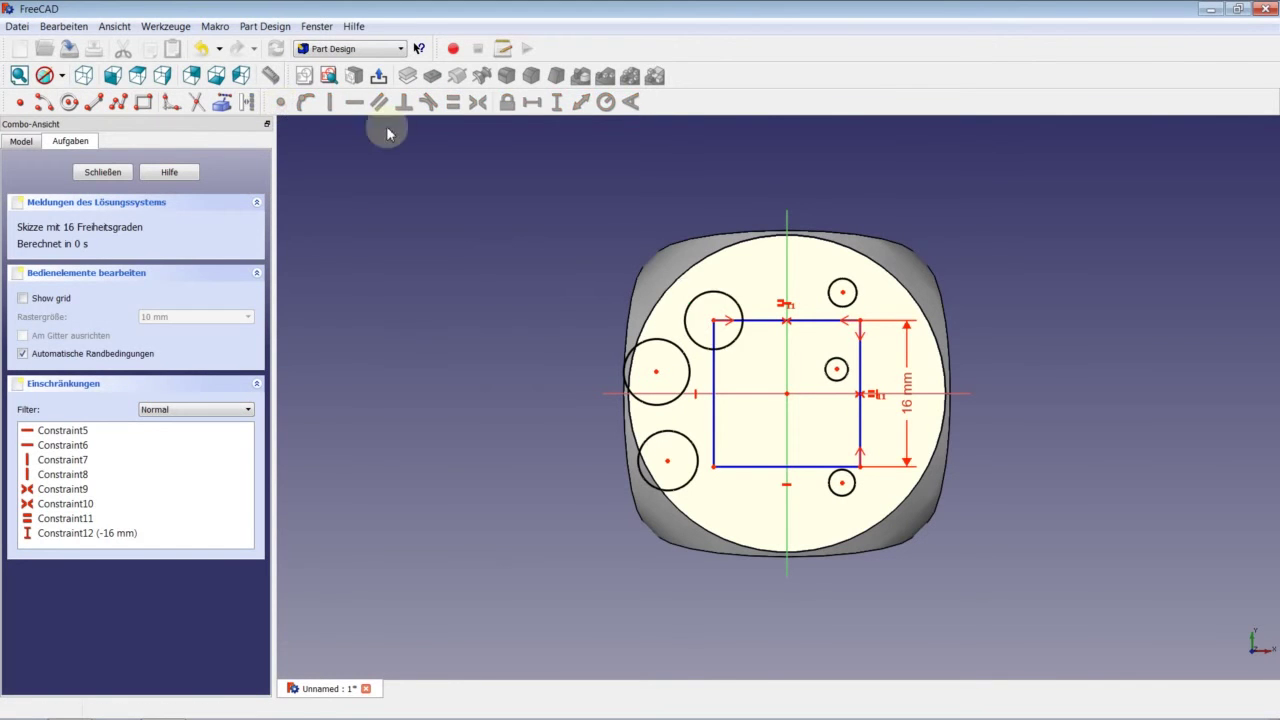
left_click(668, 462)
left_click(714, 468)
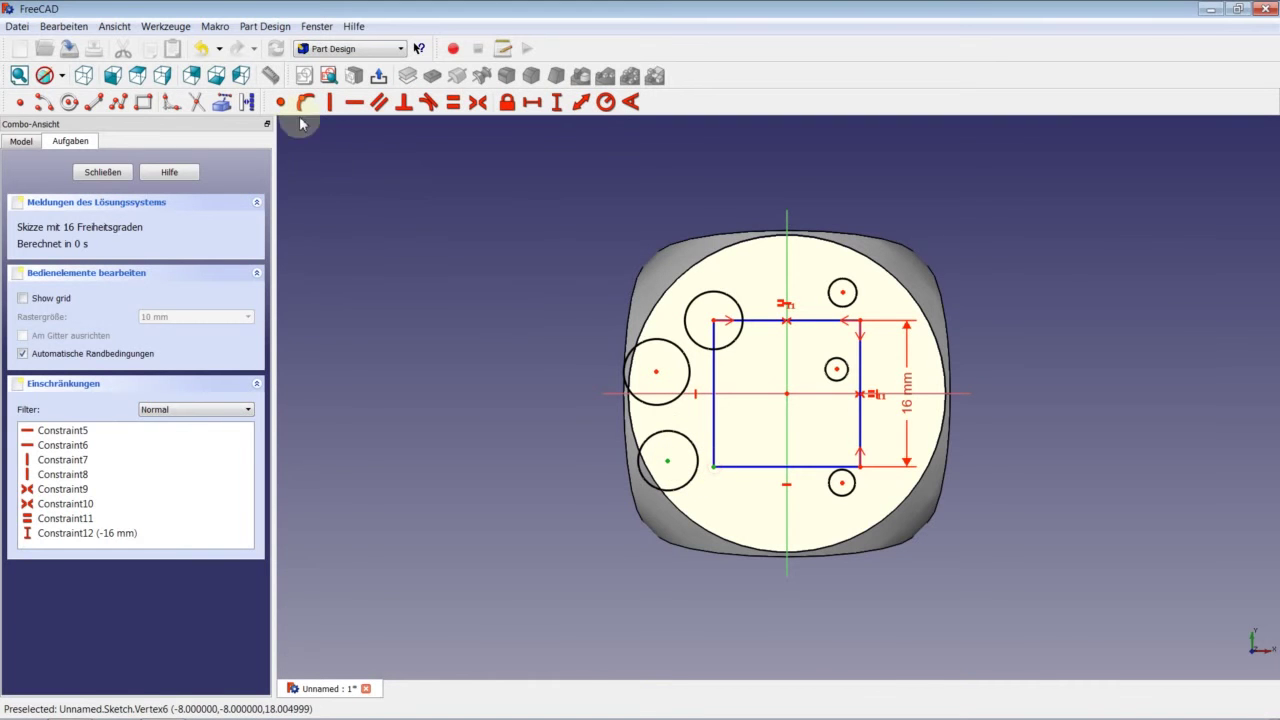
Make the bottom-left, bottom-right and top-right circle centres coincident with the square's corners.
left_click(284, 103)
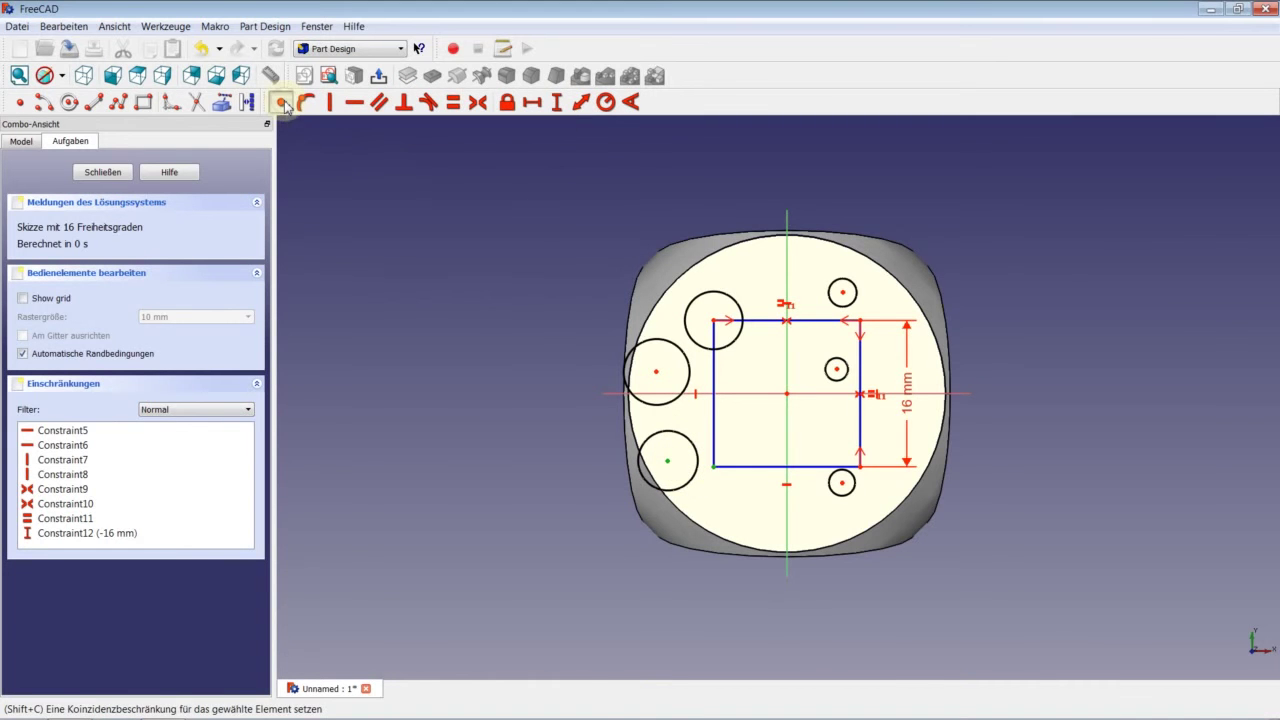
left_click(842, 483)
left_click(860, 466)
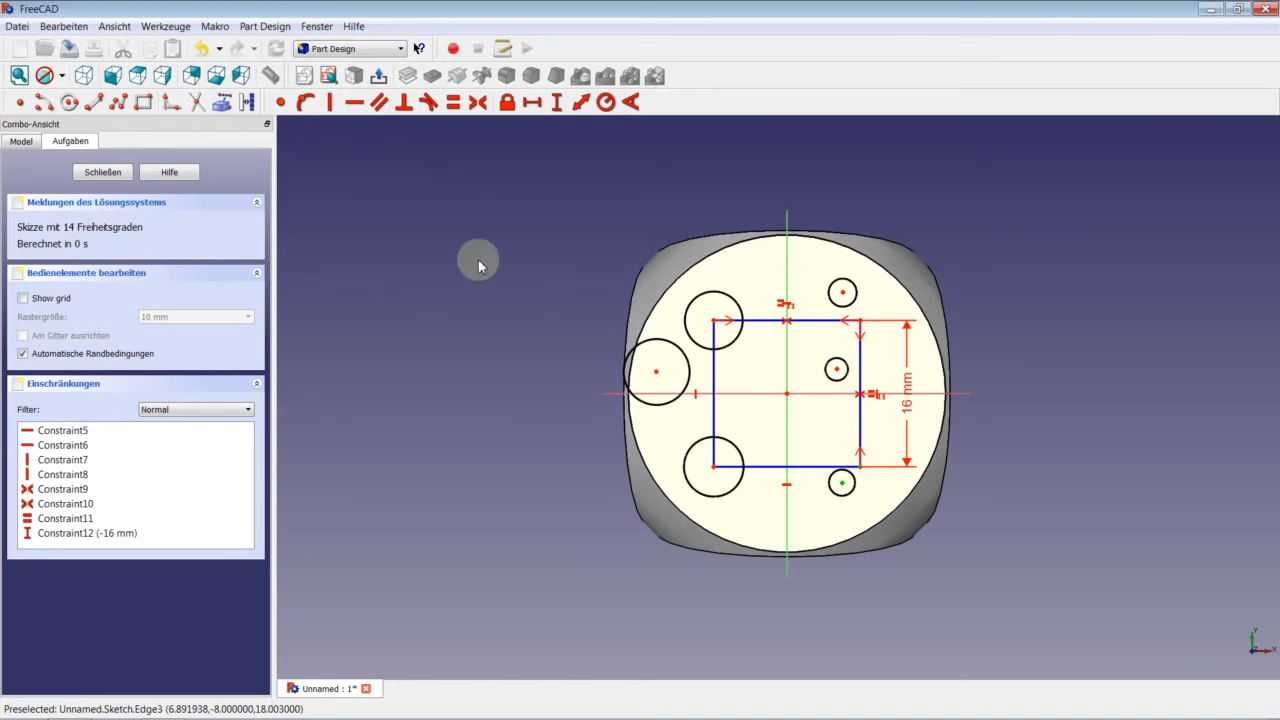
left_click(284, 103)
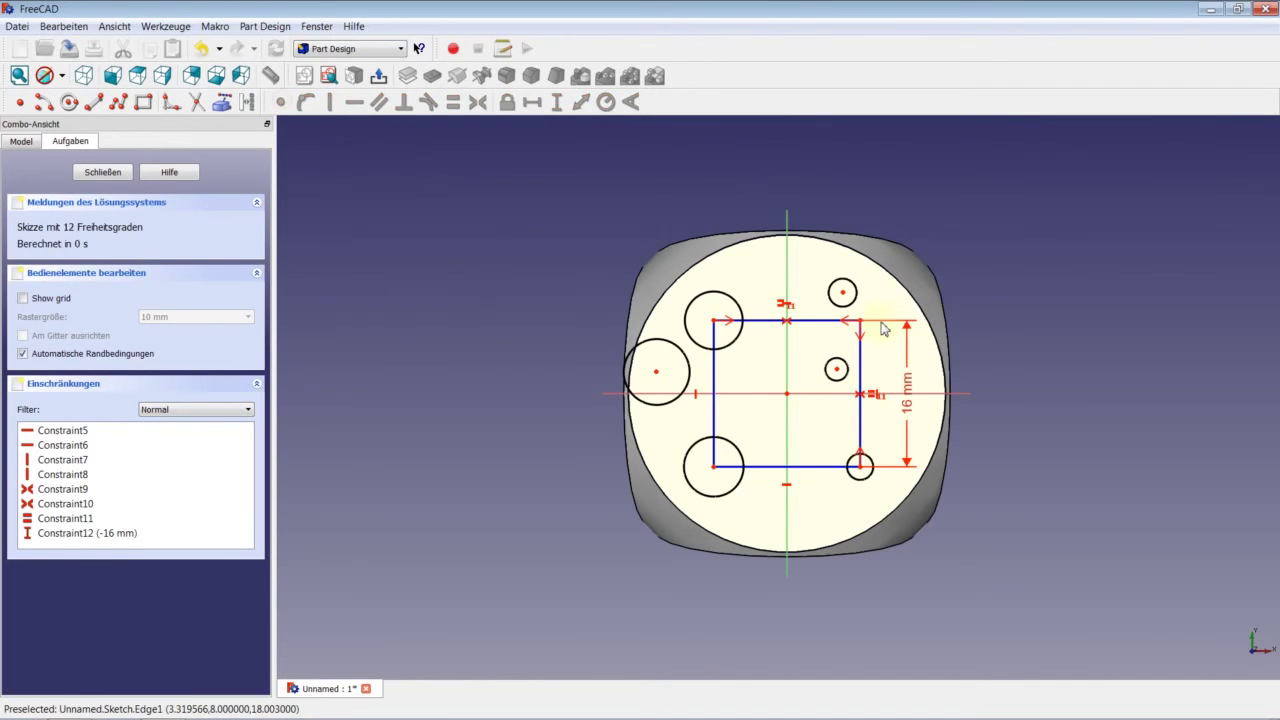
left_click(843, 294)
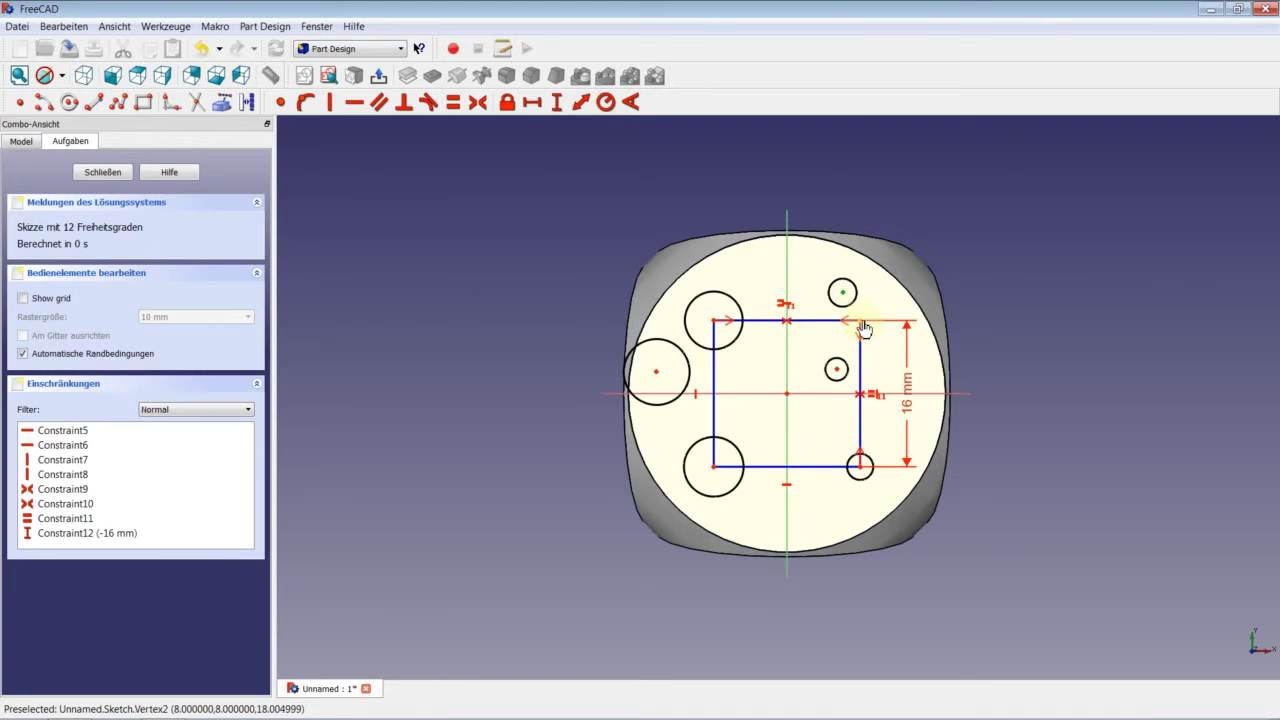
left_click(861, 323)
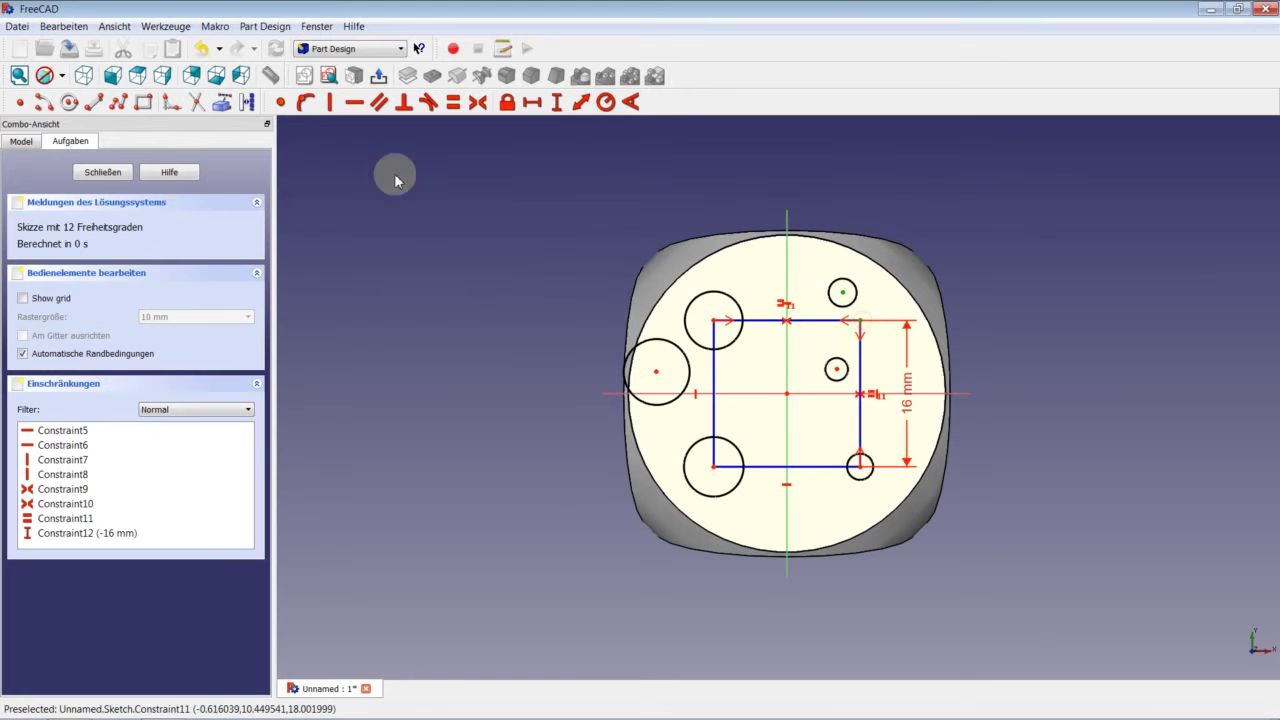
left_click(284, 103)
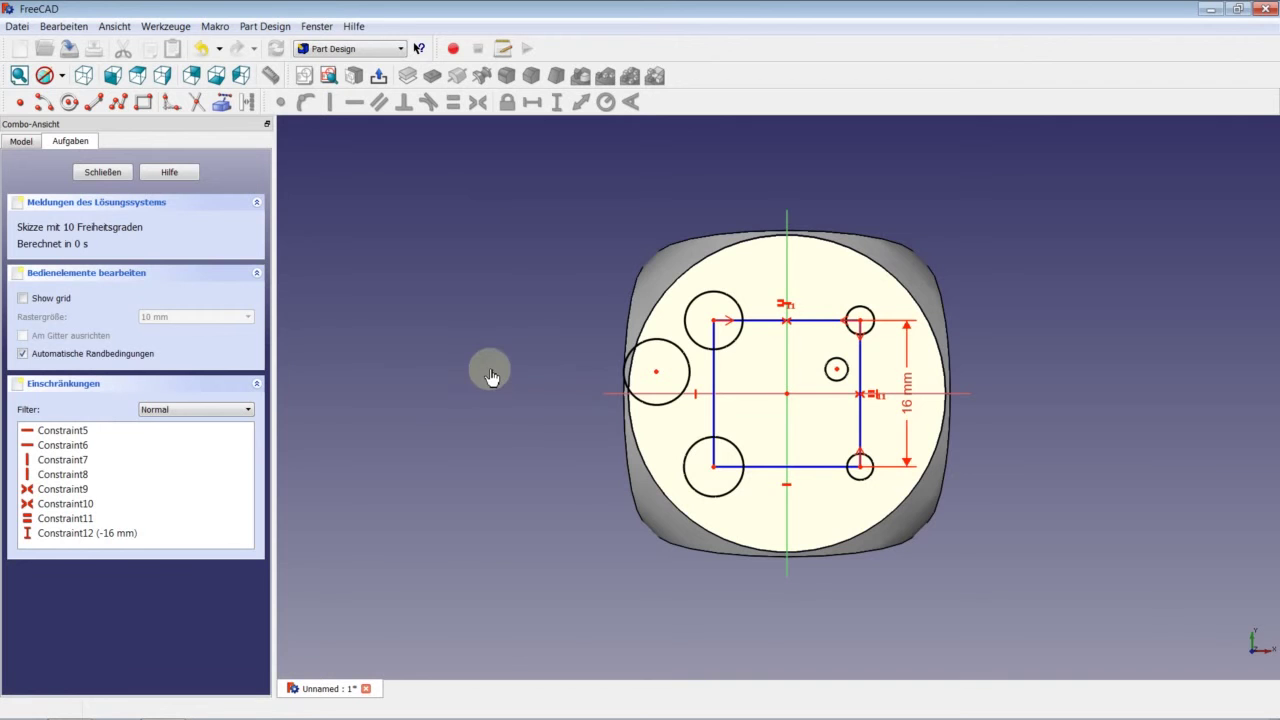
left_click(656, 375)
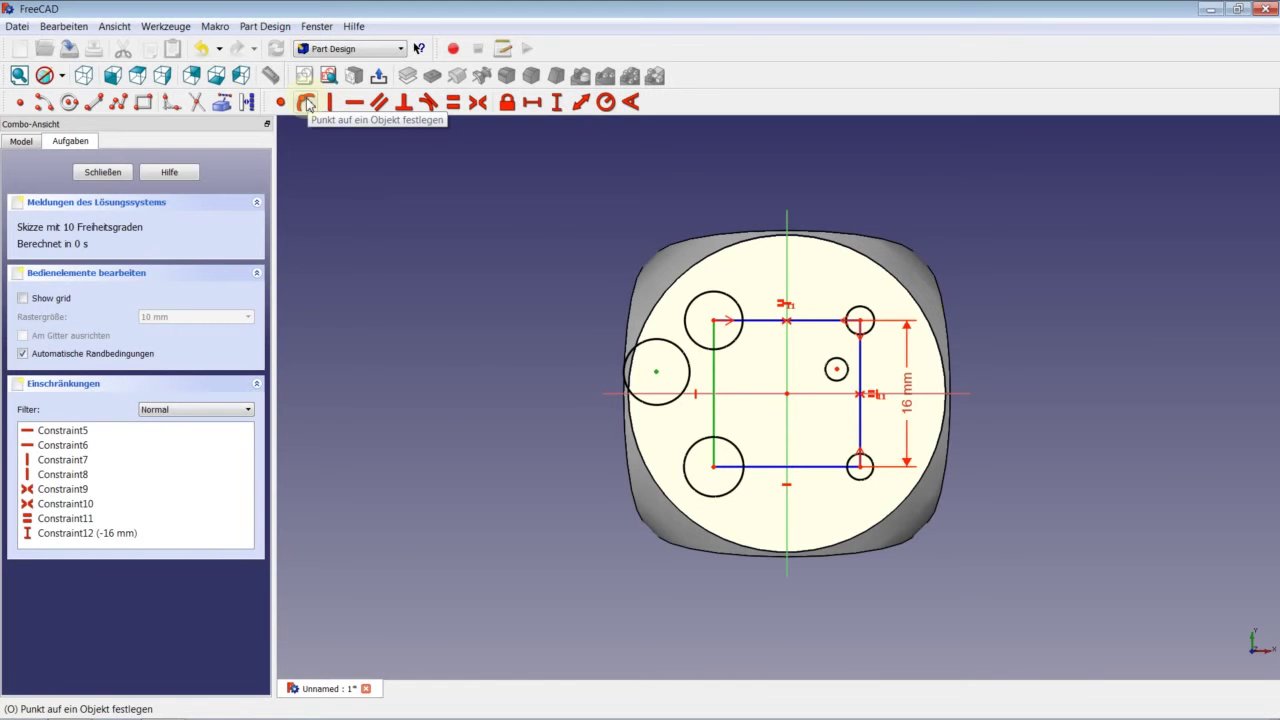
Pin the two middle circle centres onto the square's left and right edges and the horizontal axis.
left_click(307, 103)
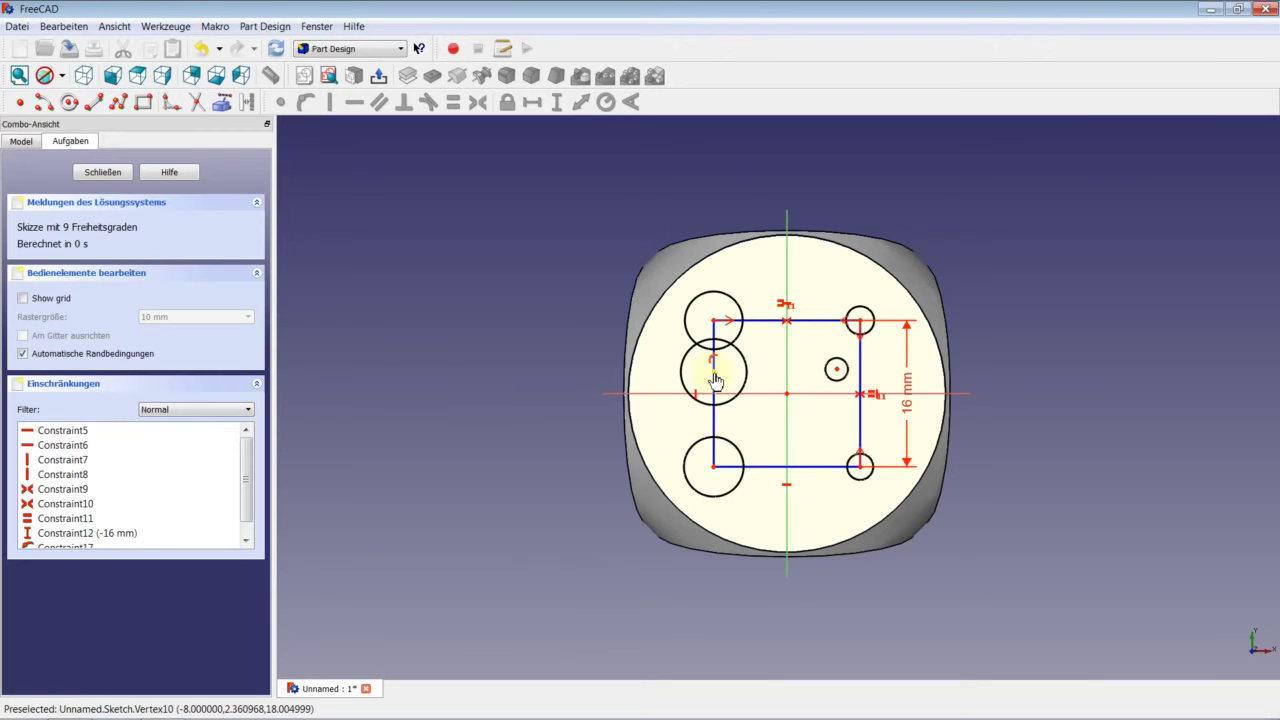
left_click(714, 376)
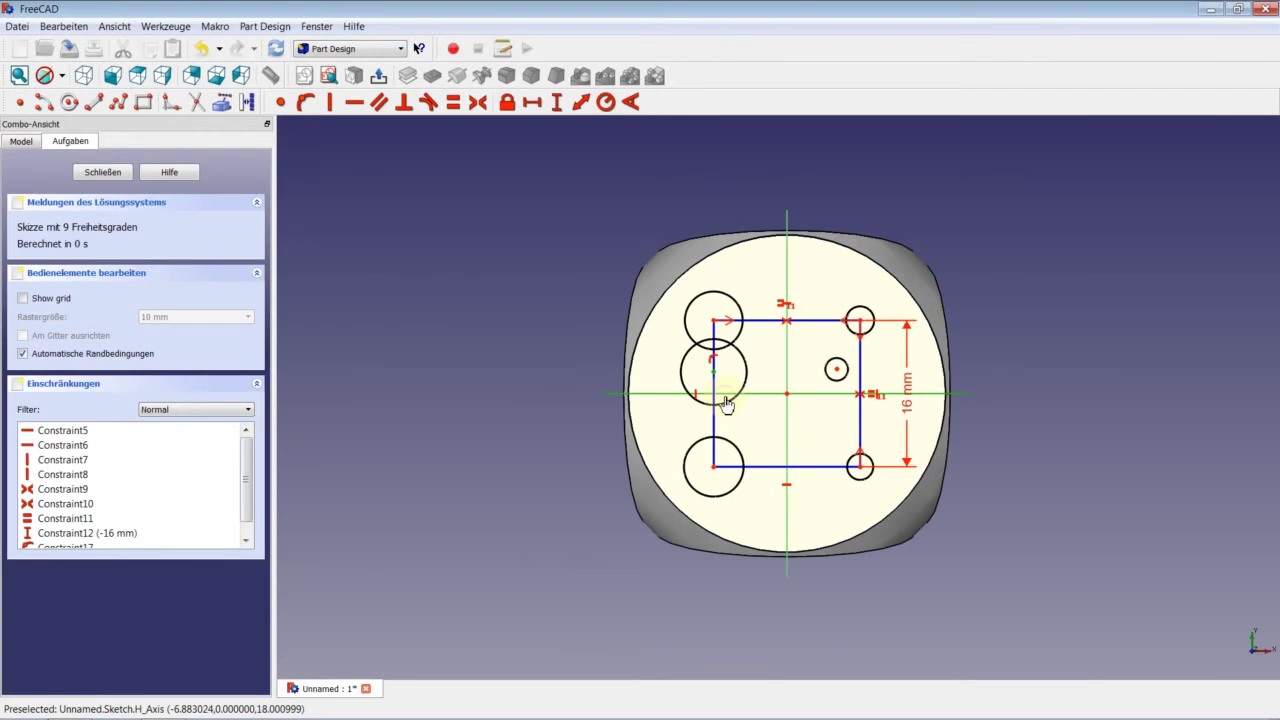
left_click(305, 104)
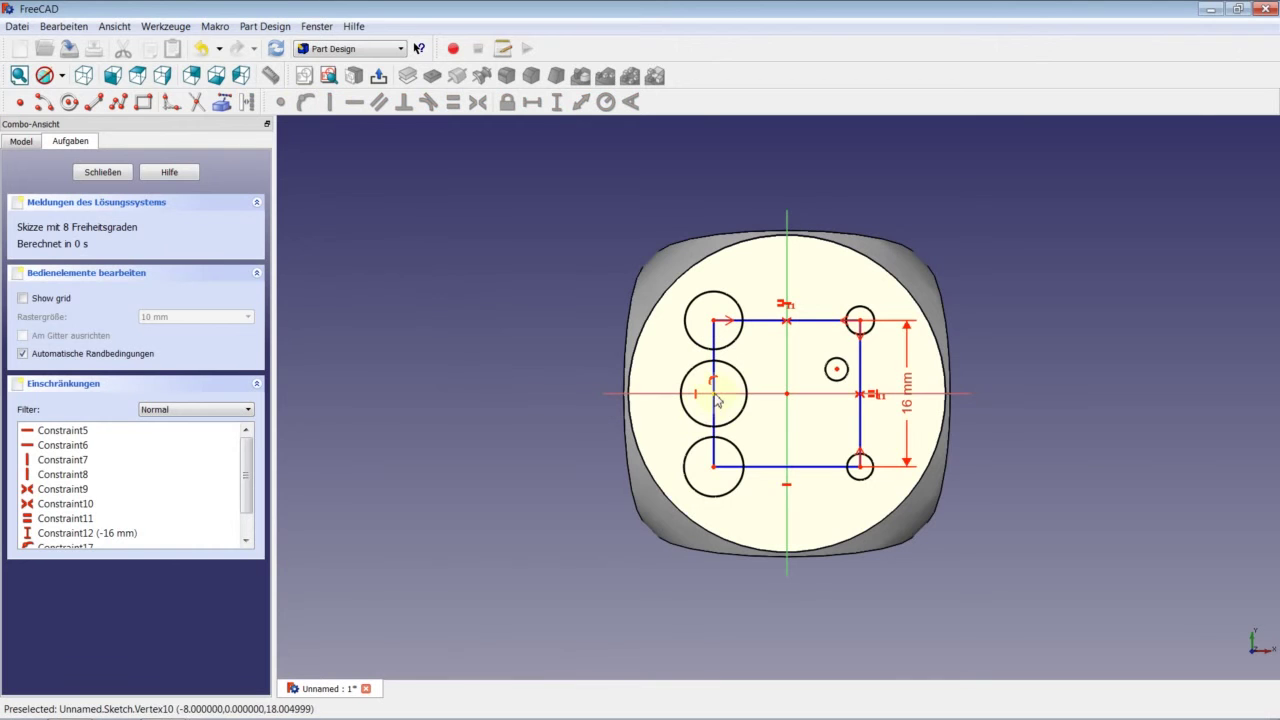
left_click(836, 369)
left_click(864, 376)
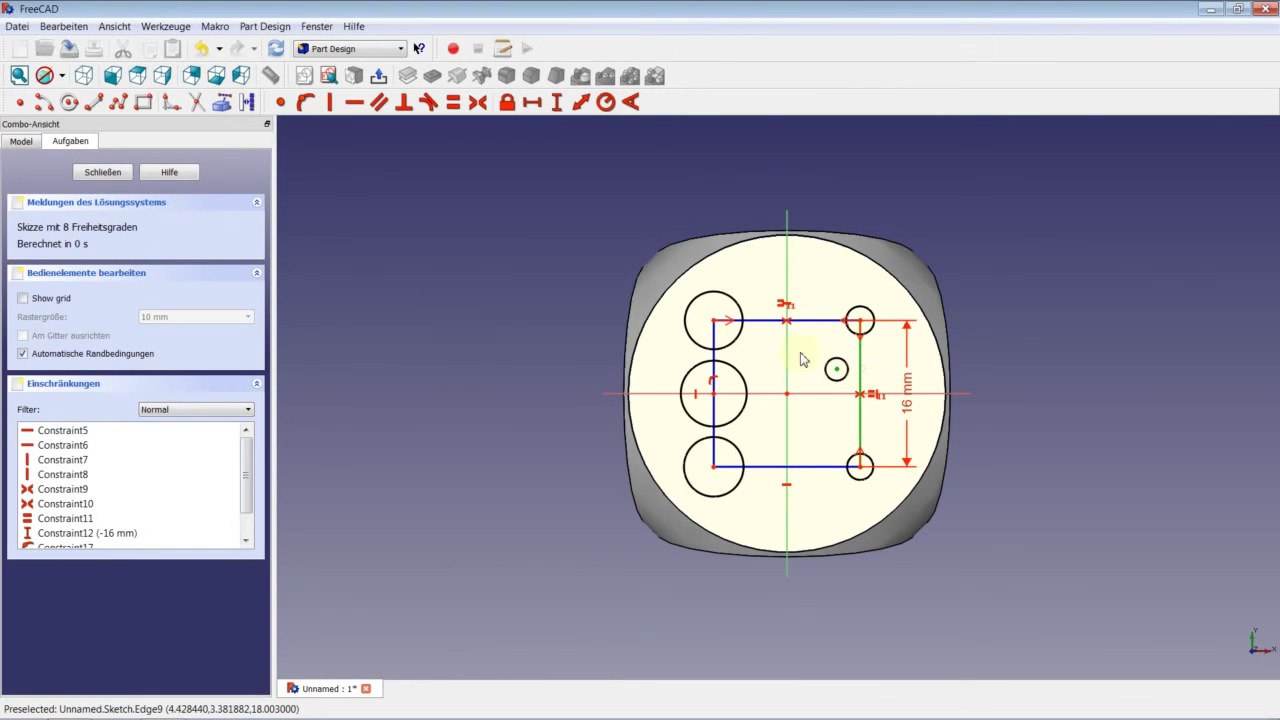
left_click(305, 102)
left_click(860, 370)
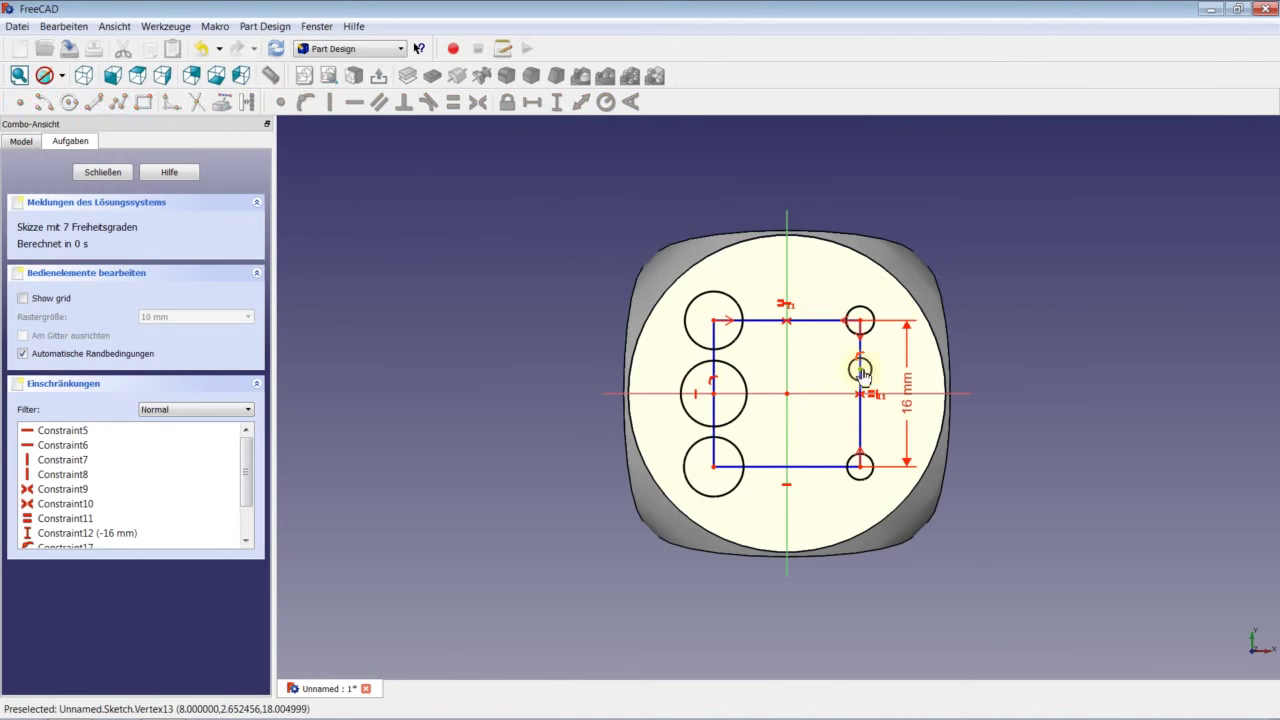
left_click(846, 402)
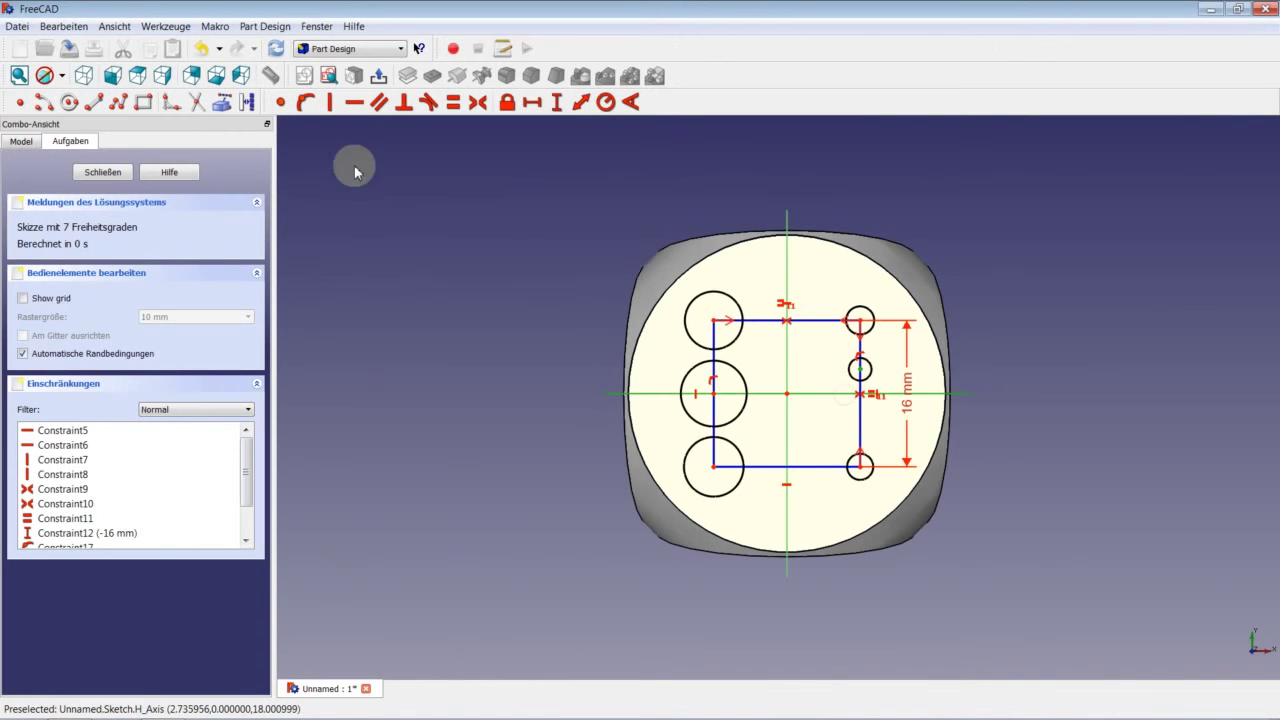
left_click(305, 102)
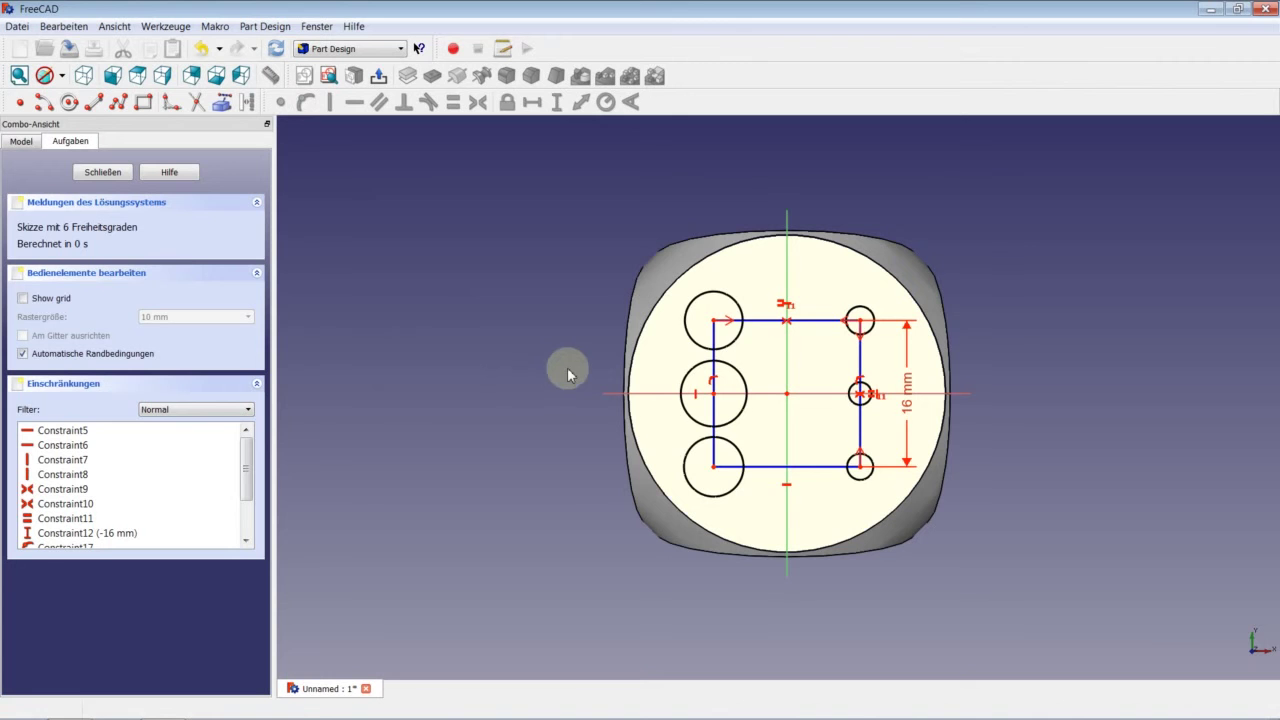
Make all six pip circles equal in size.
left_click(735, 344)
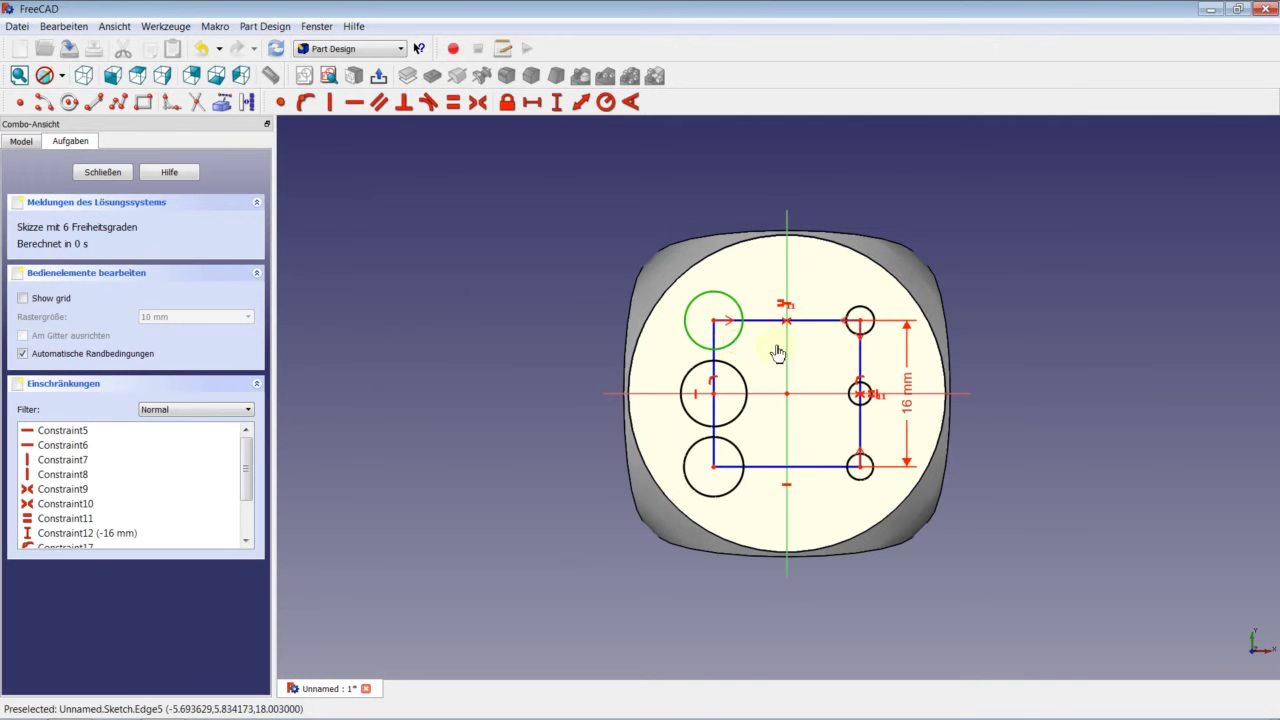
left_click(851, 338)
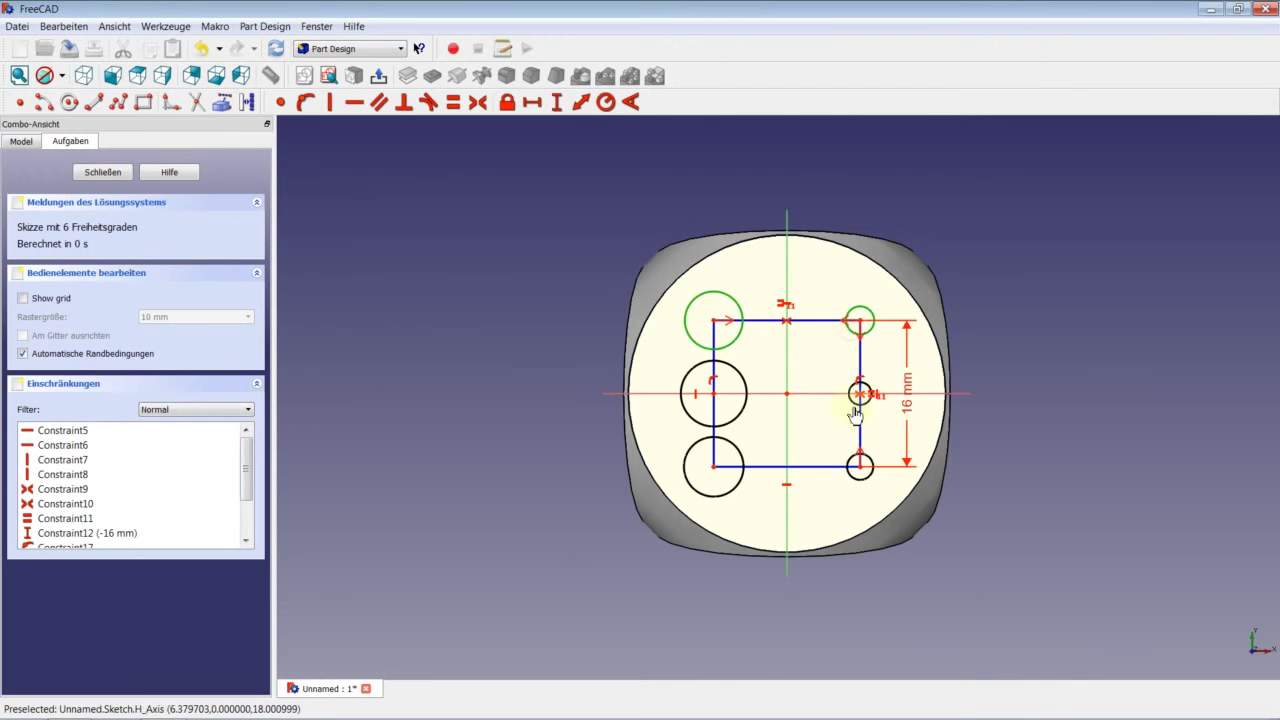
left_click(858, 393)
left_click(860, 468)
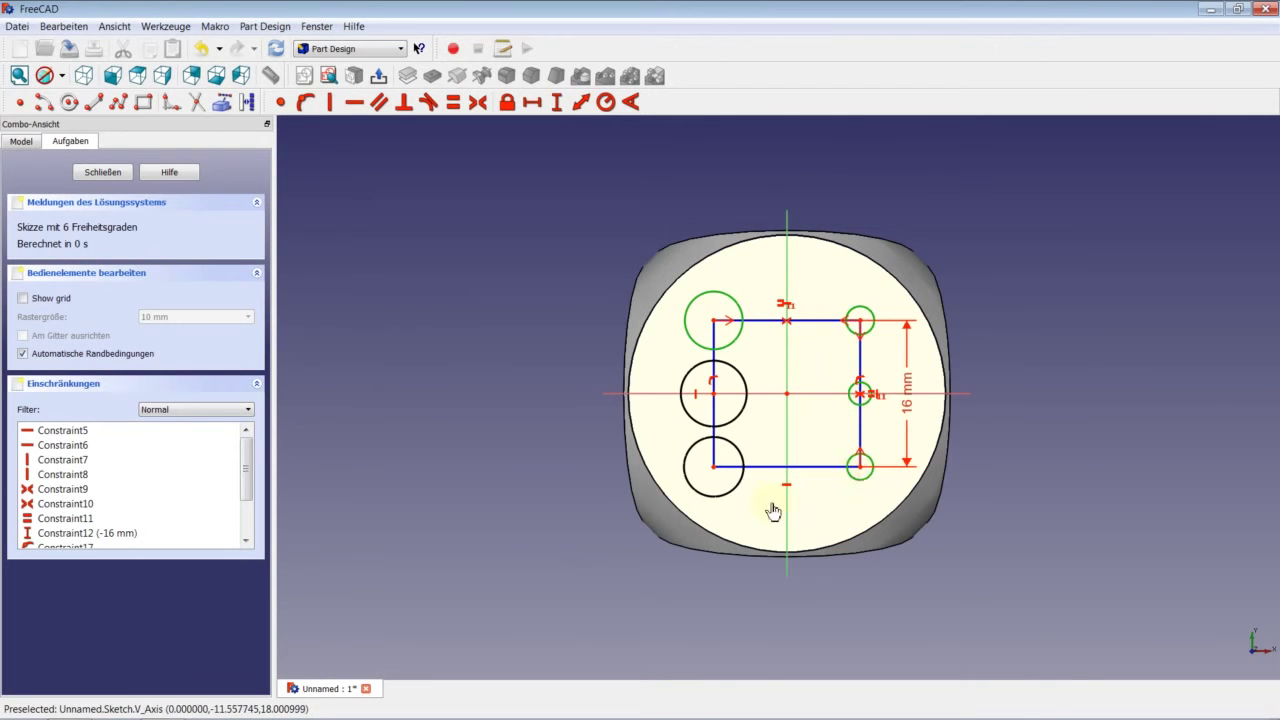
left_click(726, 497)
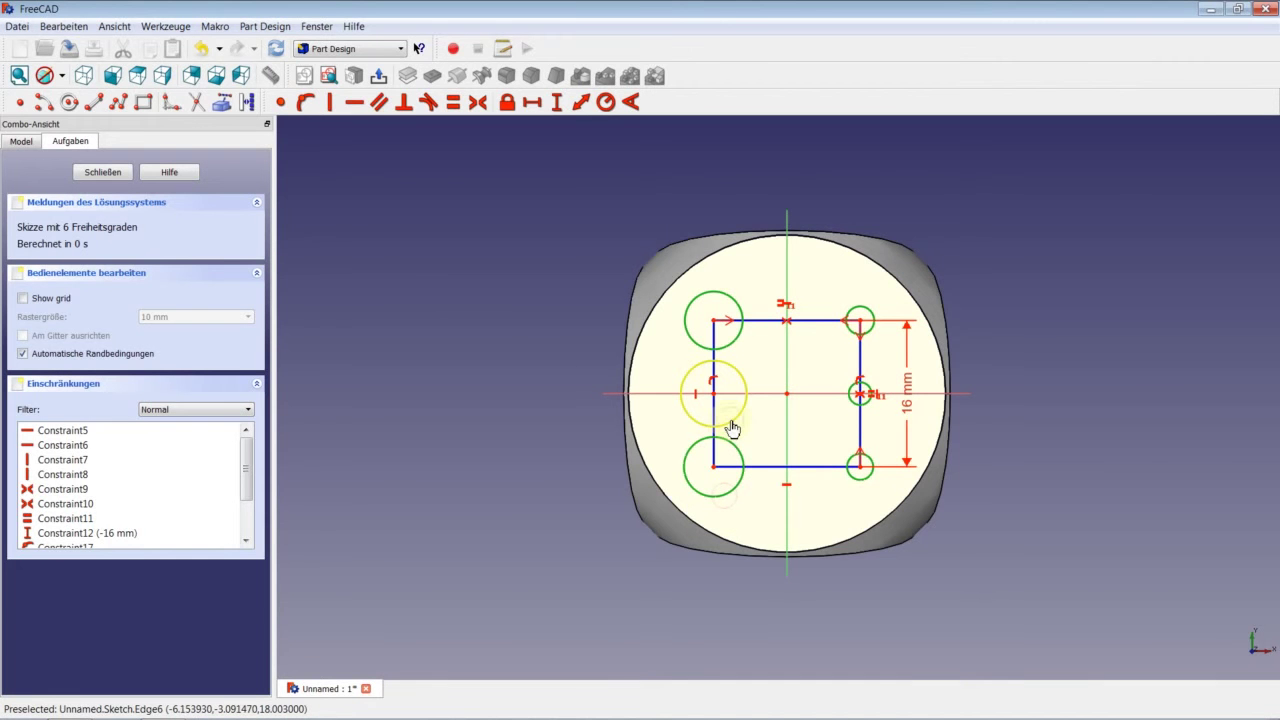
left_click(732, 427)
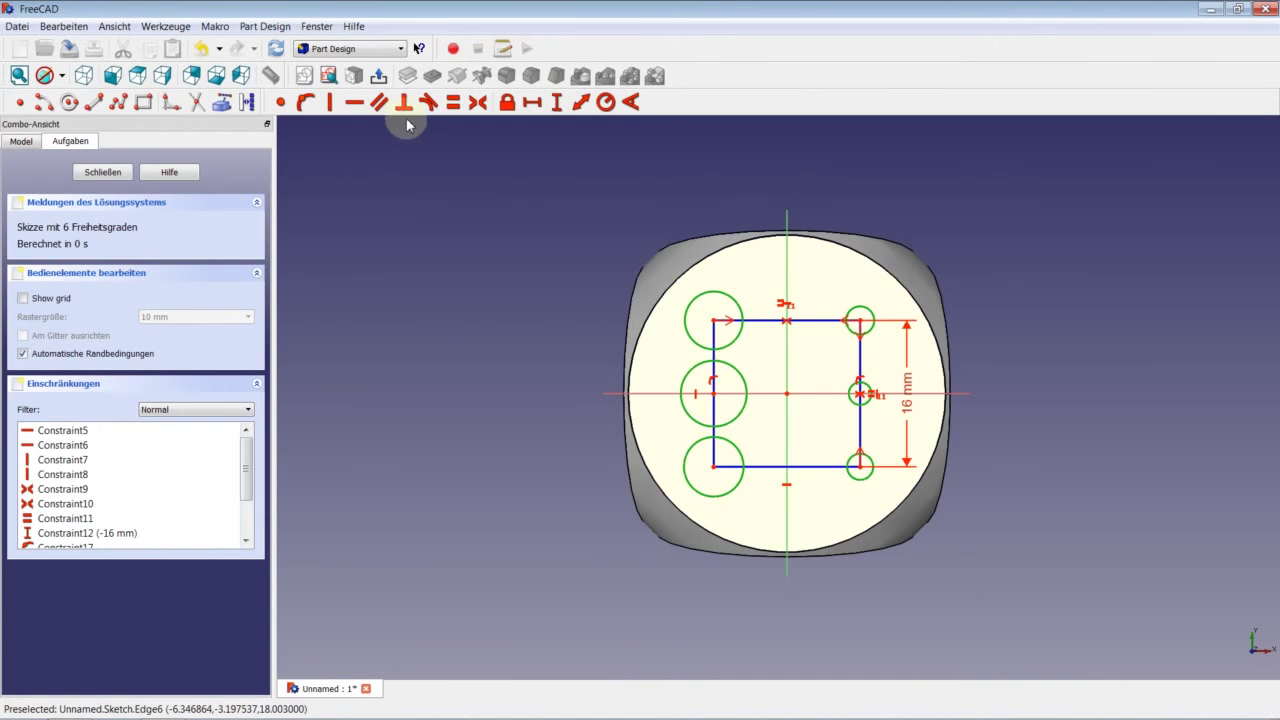
left_click(455, 103)
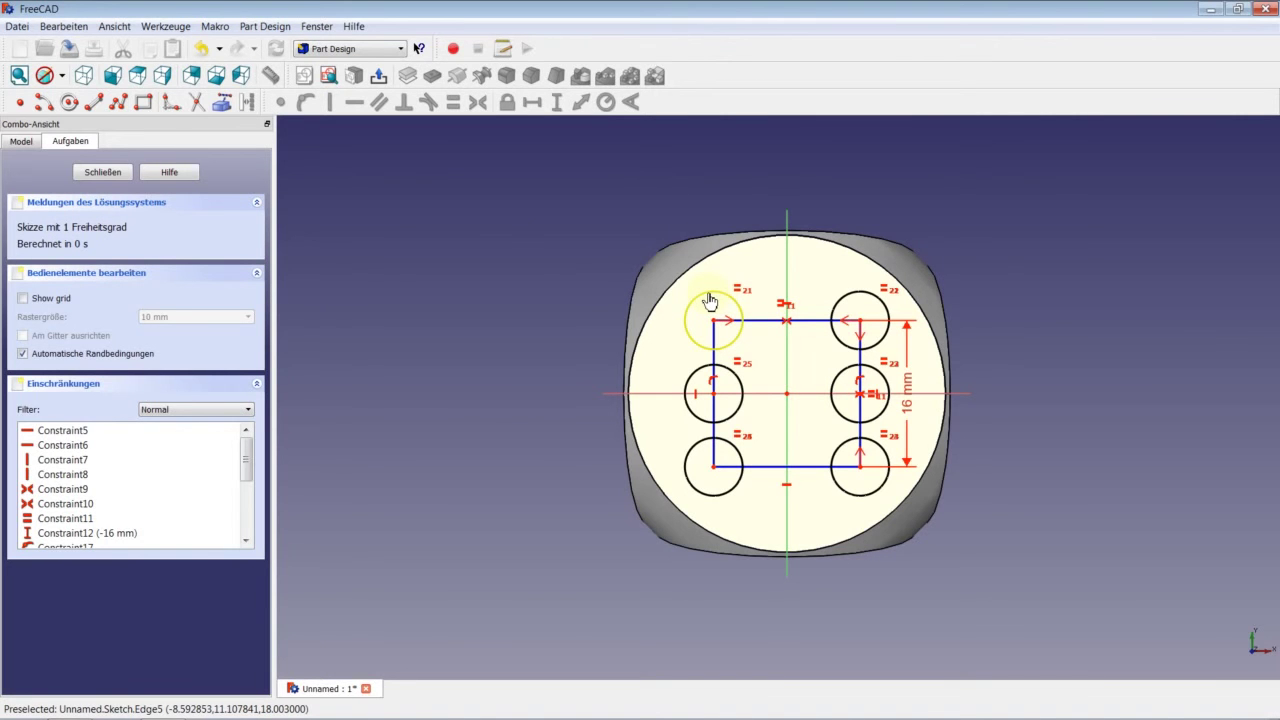
Give the top-left pip circle a 3 mm radius, fully constraining the sketch.
left_click(708, 300)
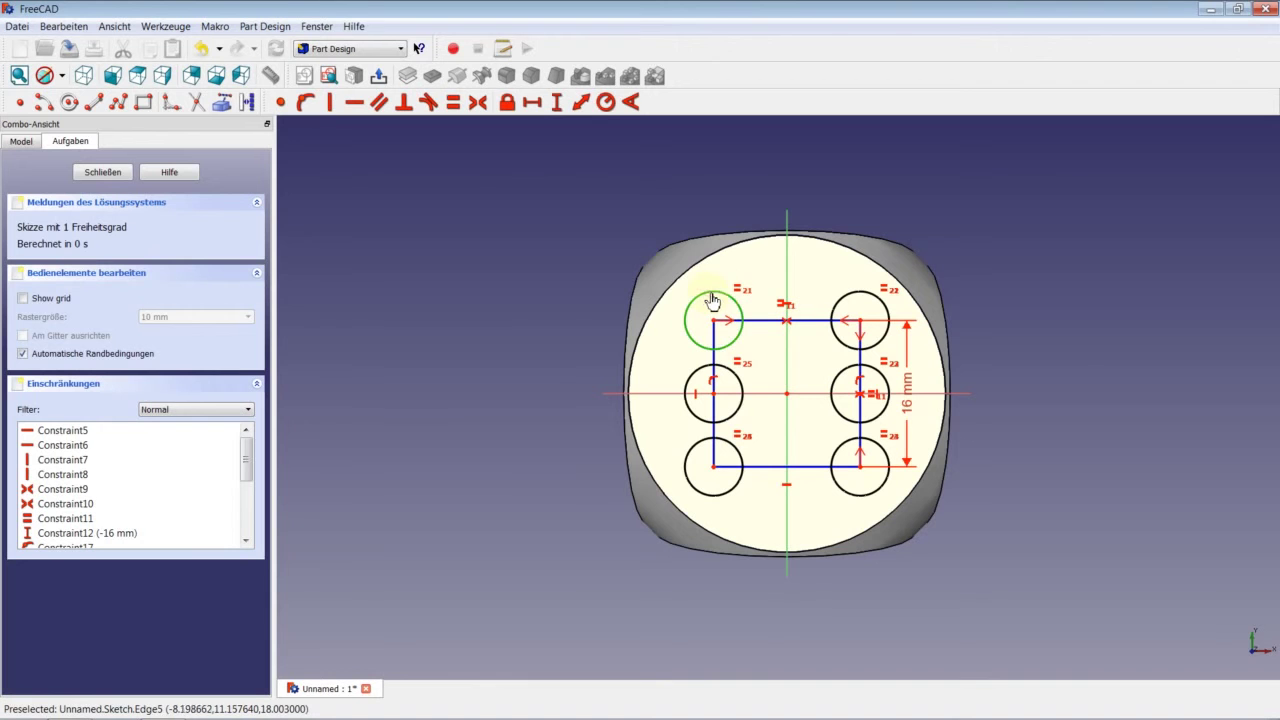
left_click(605, 101)
type("3")
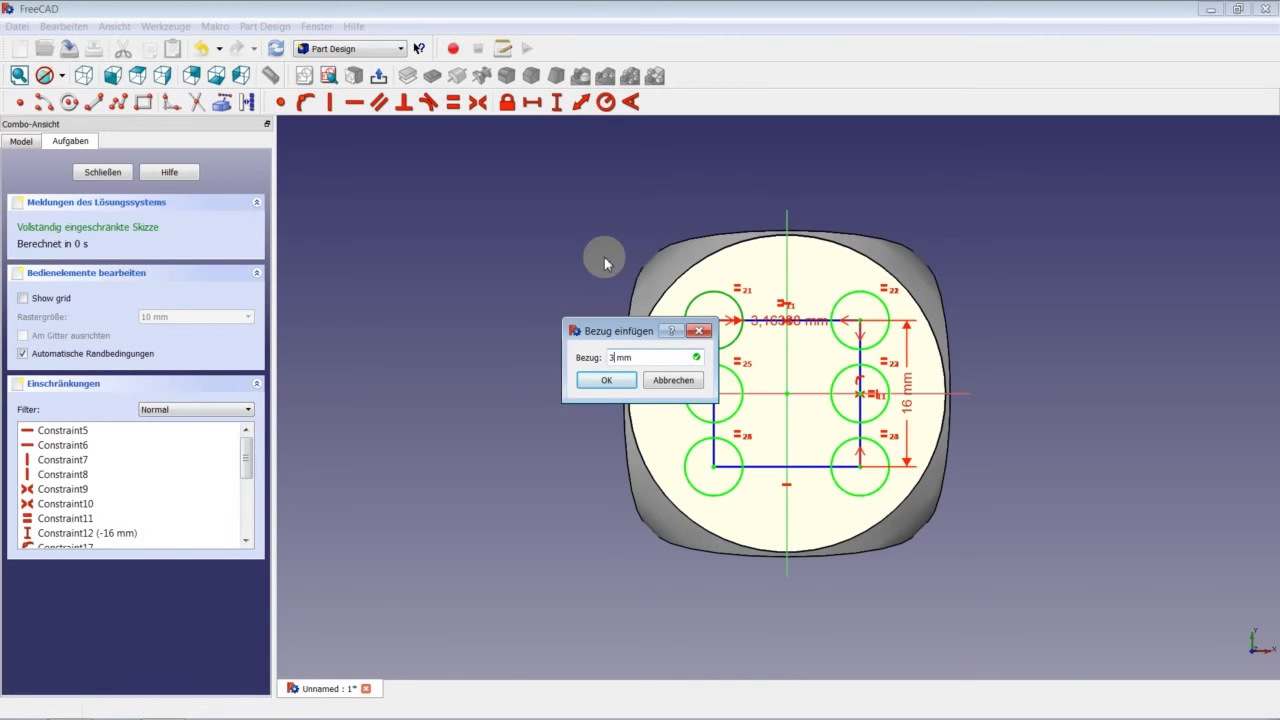
key("Return")
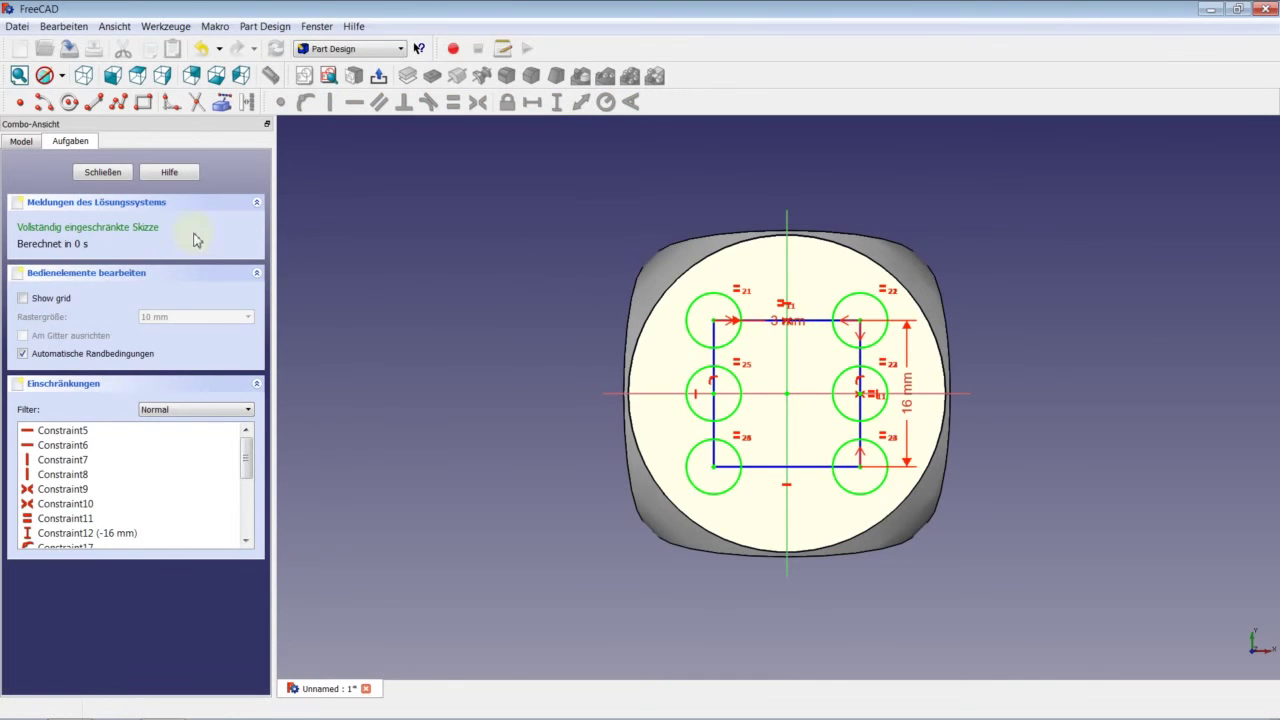
Close the sketch and pocket its six circles 0.1 mm deep into the die's top face.
left_click(104, 173)
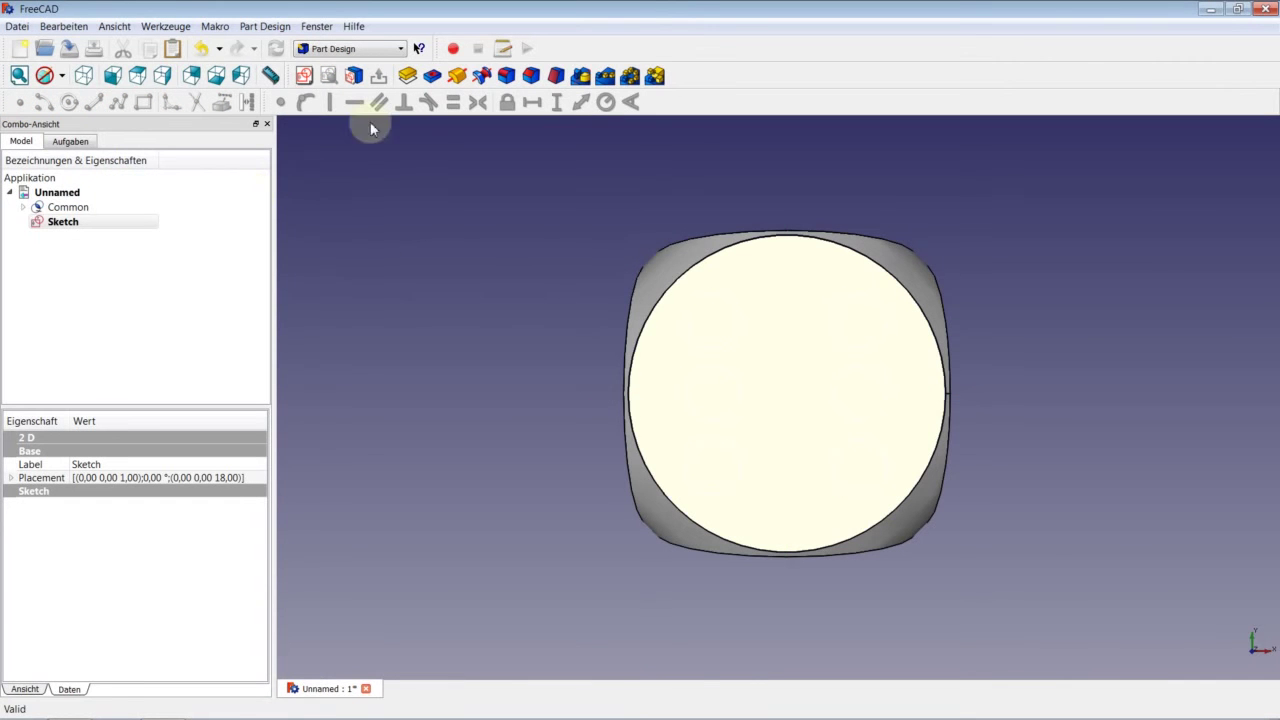
left_click(95, 225)
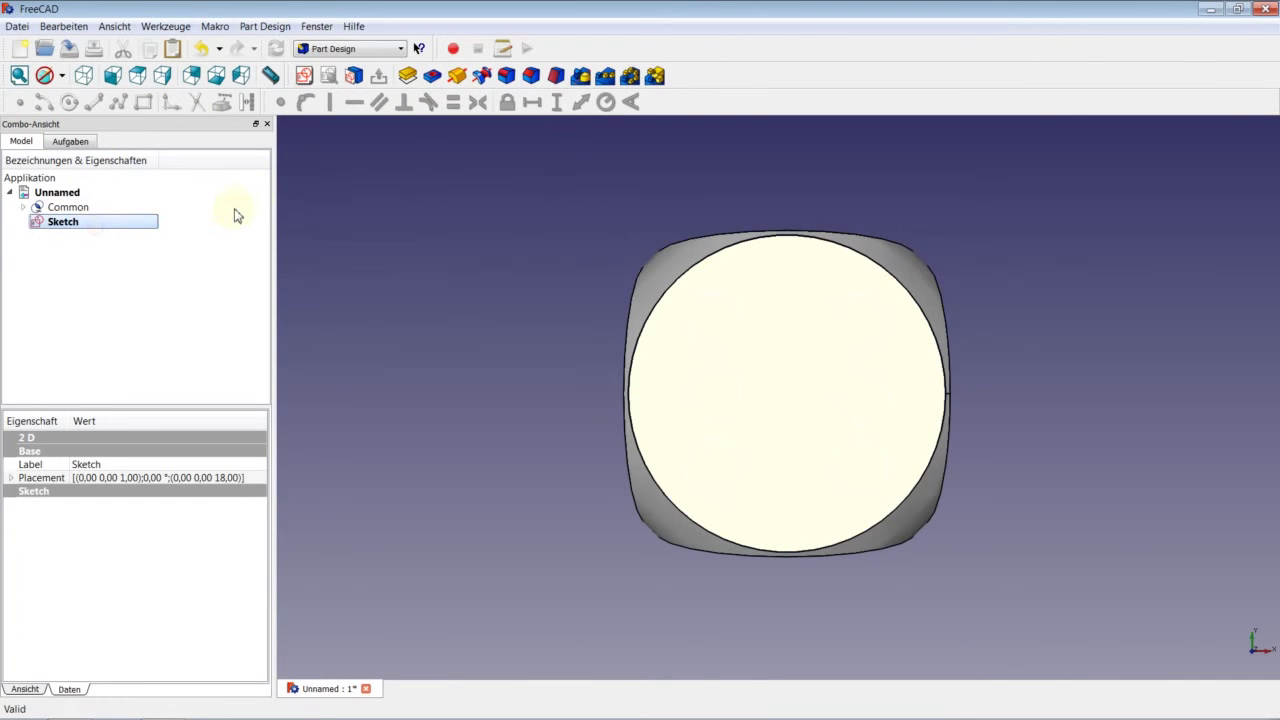
left_click(434, 84)
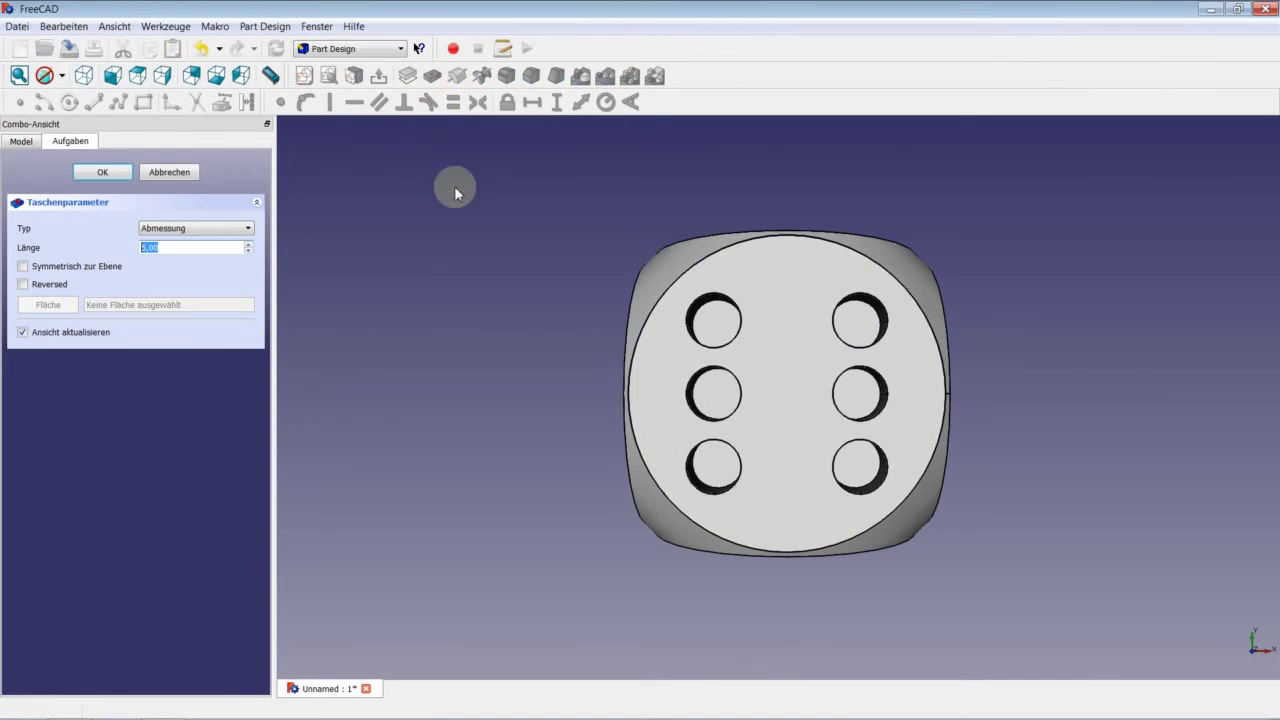
type("0,1")
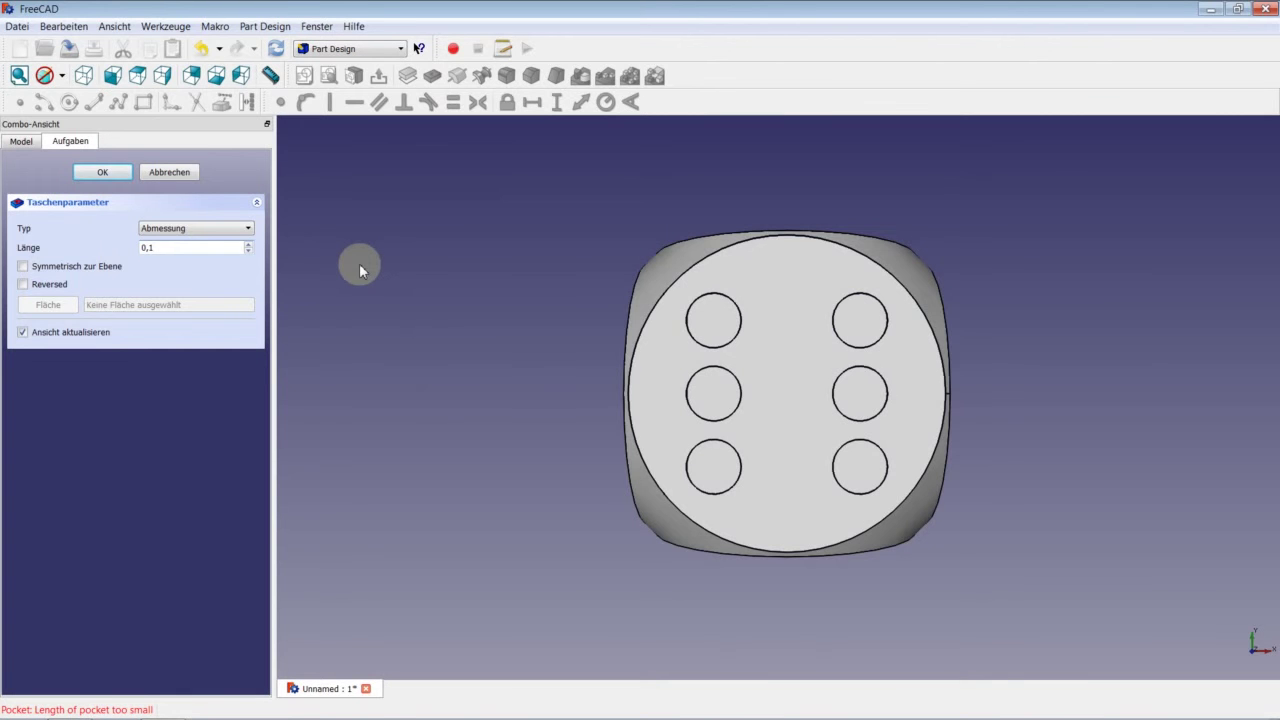
key("Return")
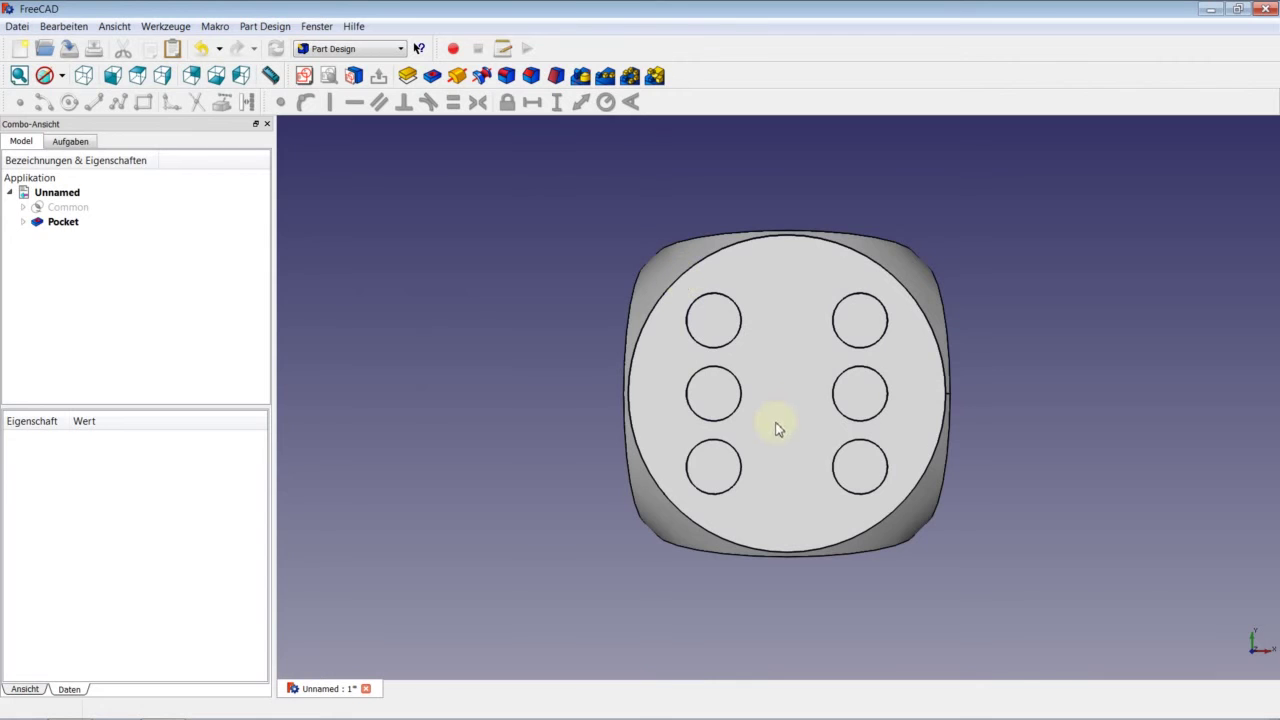
Switch to isometric view and select the die's plain right-hand face.
left_click(84, 78)
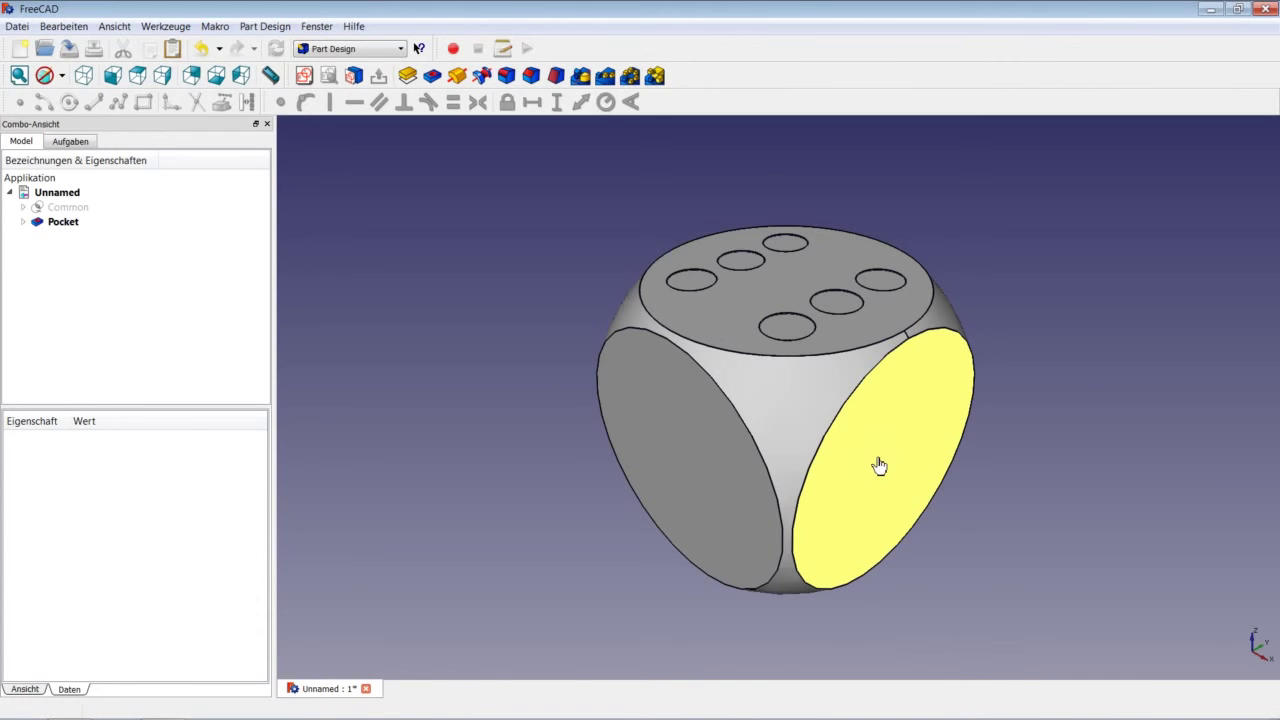
left_click(879, 466)
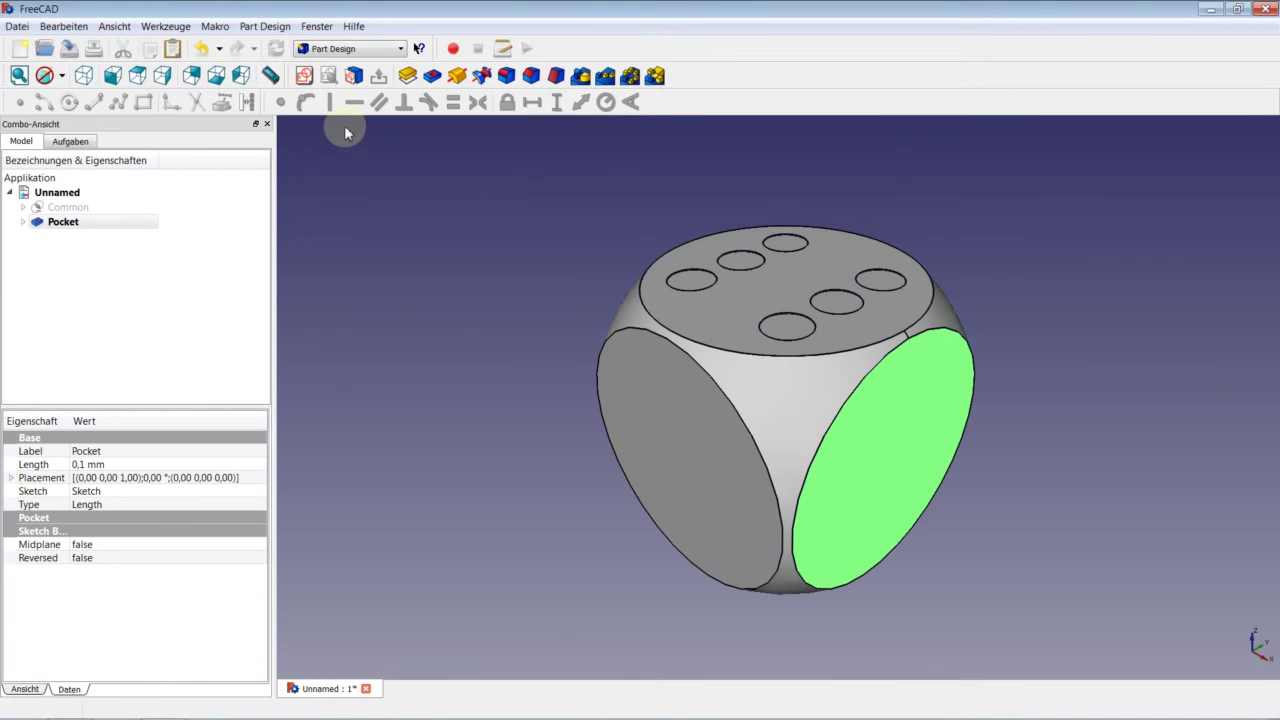
Start a new sketch on the right-hand face and draw a rectangle.
left_click(305, 76)
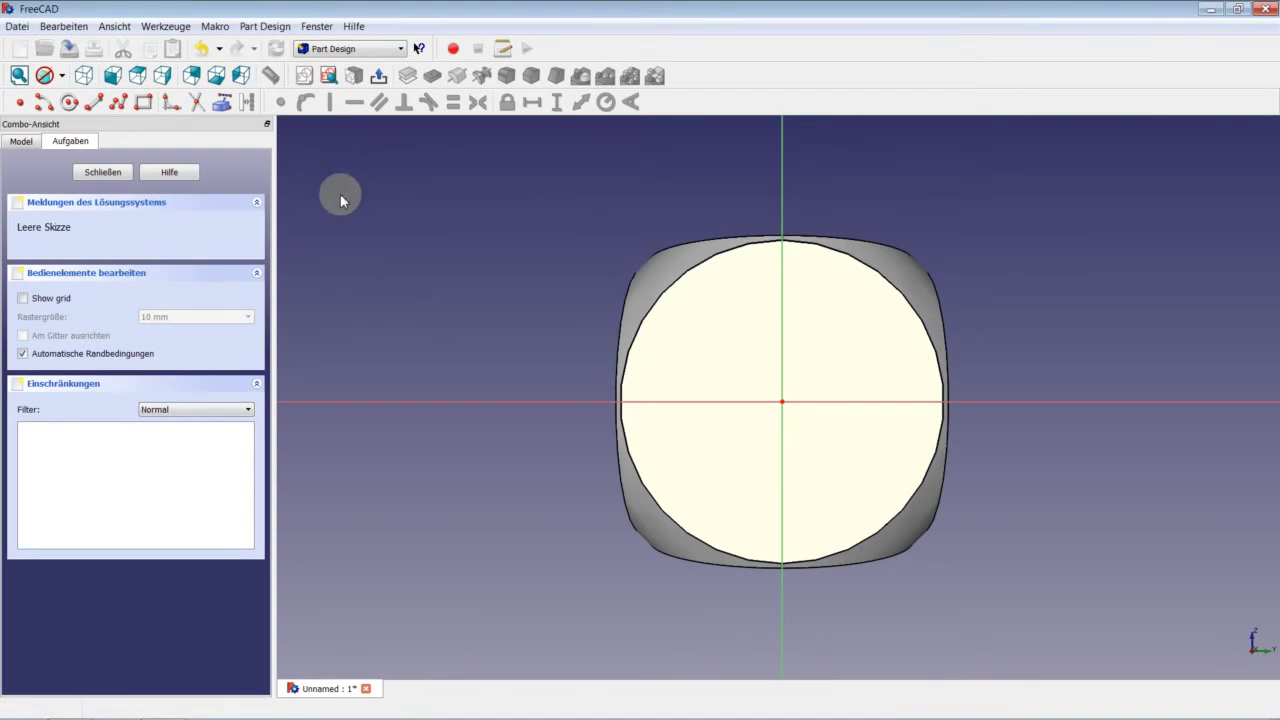
left_click(143, 101)
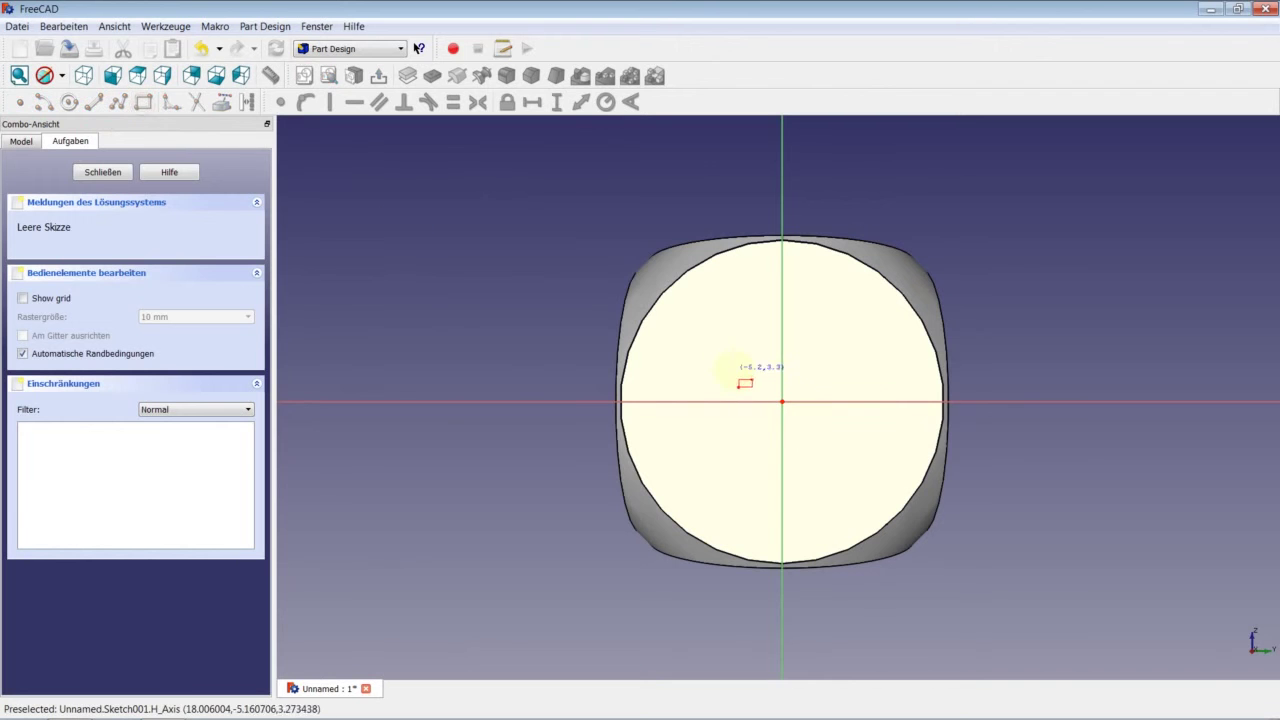
left_click(710, 335)
left_click(845, 456)
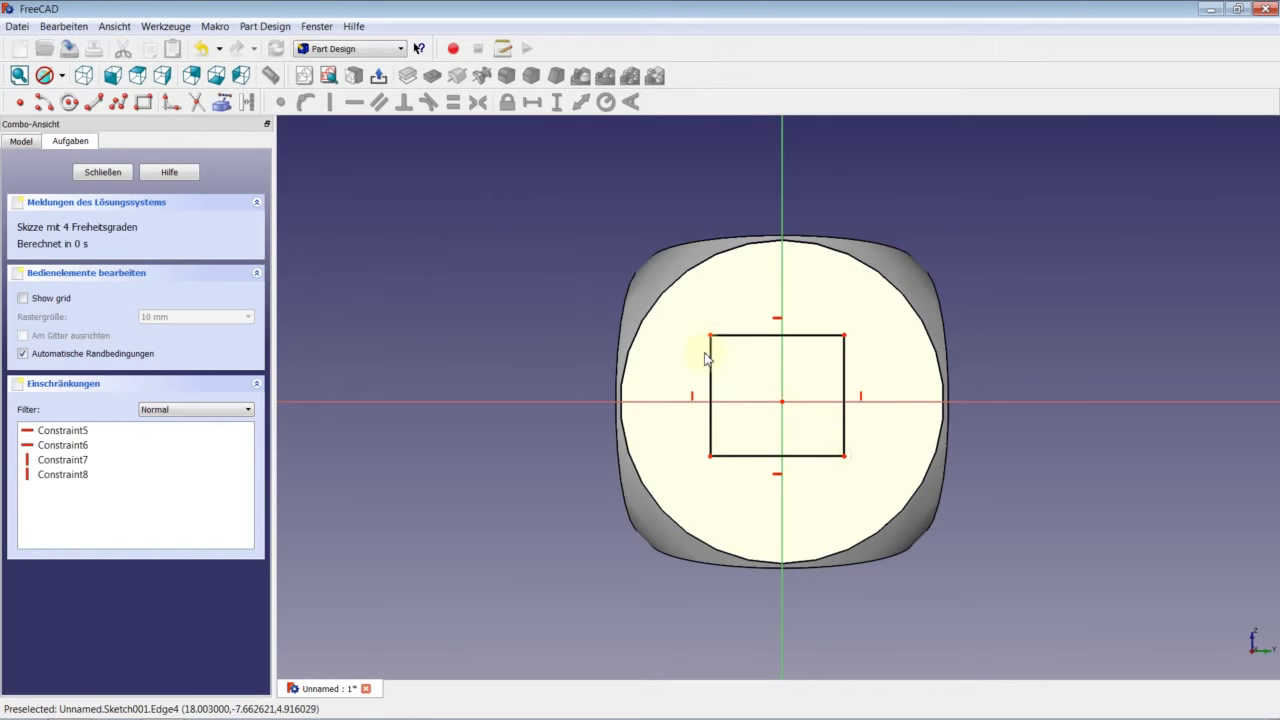
Make the rectangle's corners symmetric about both sketch axes, undoing one misplaced symmetry constraint.
left_click(710, 336)
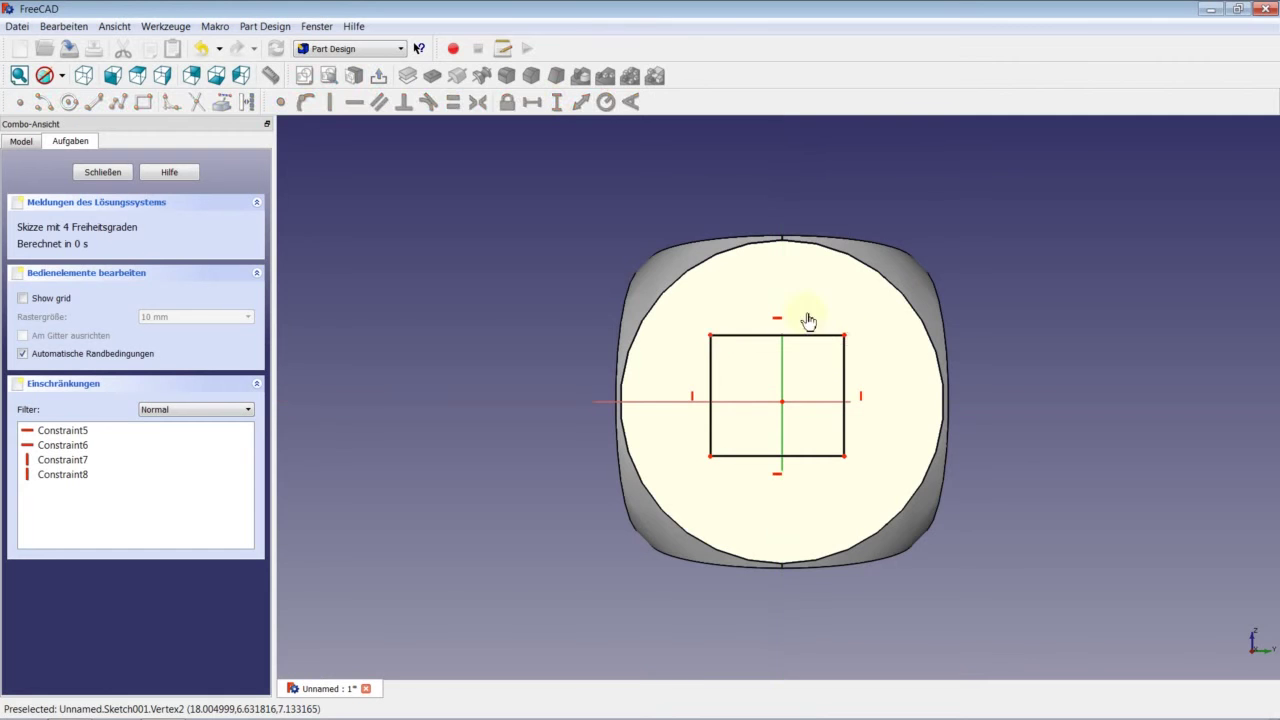
left_click(548, 268)
left_click(478, 102)
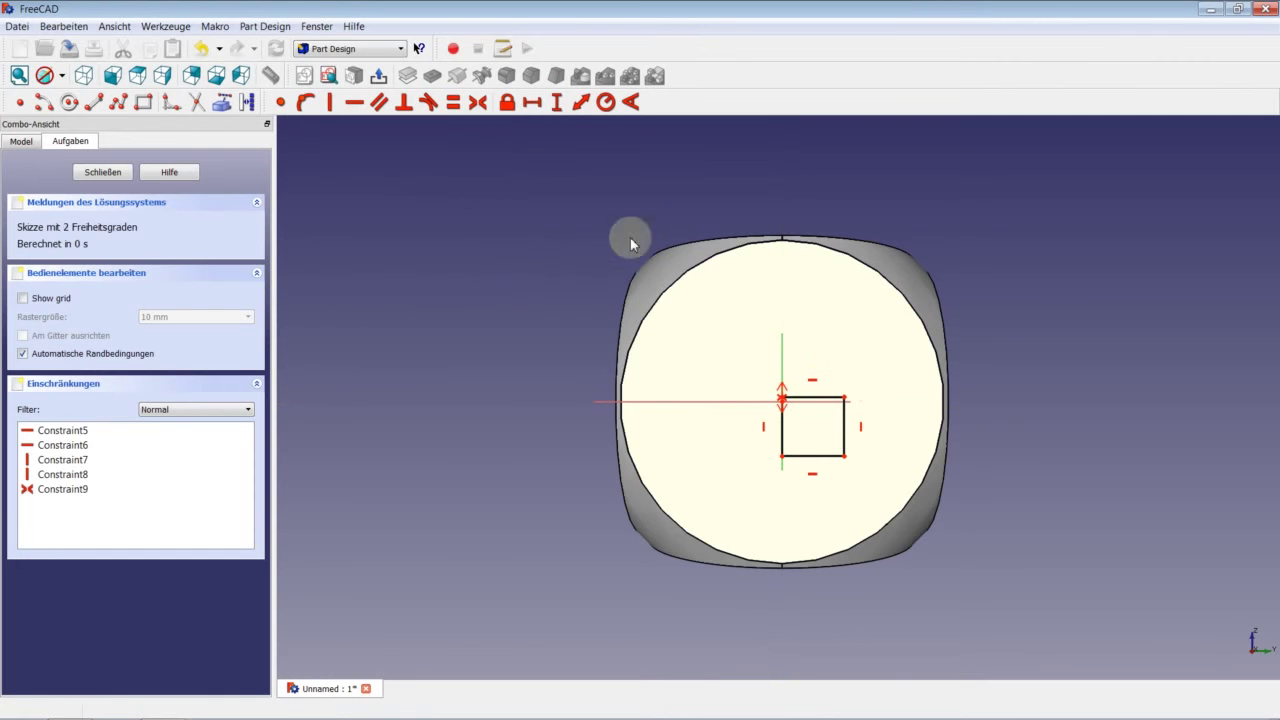
left_click(471, 189)
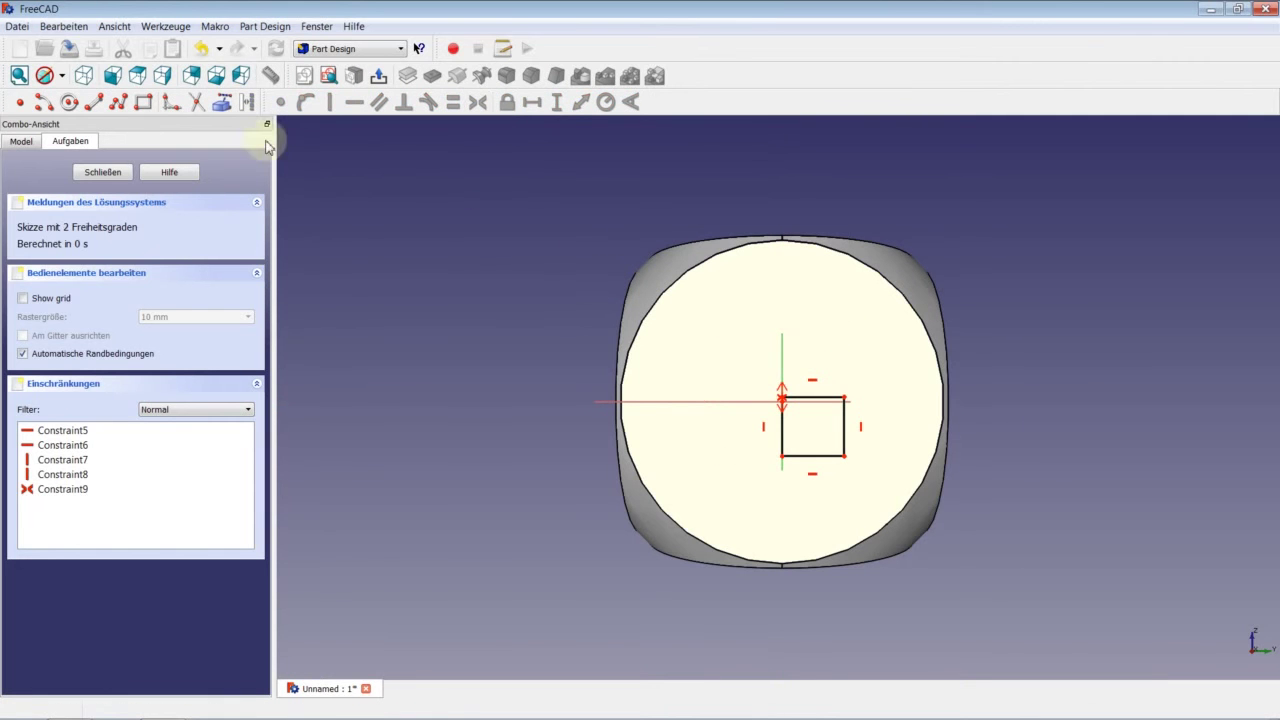
left_click(63, 26)
left_click(80, 46)
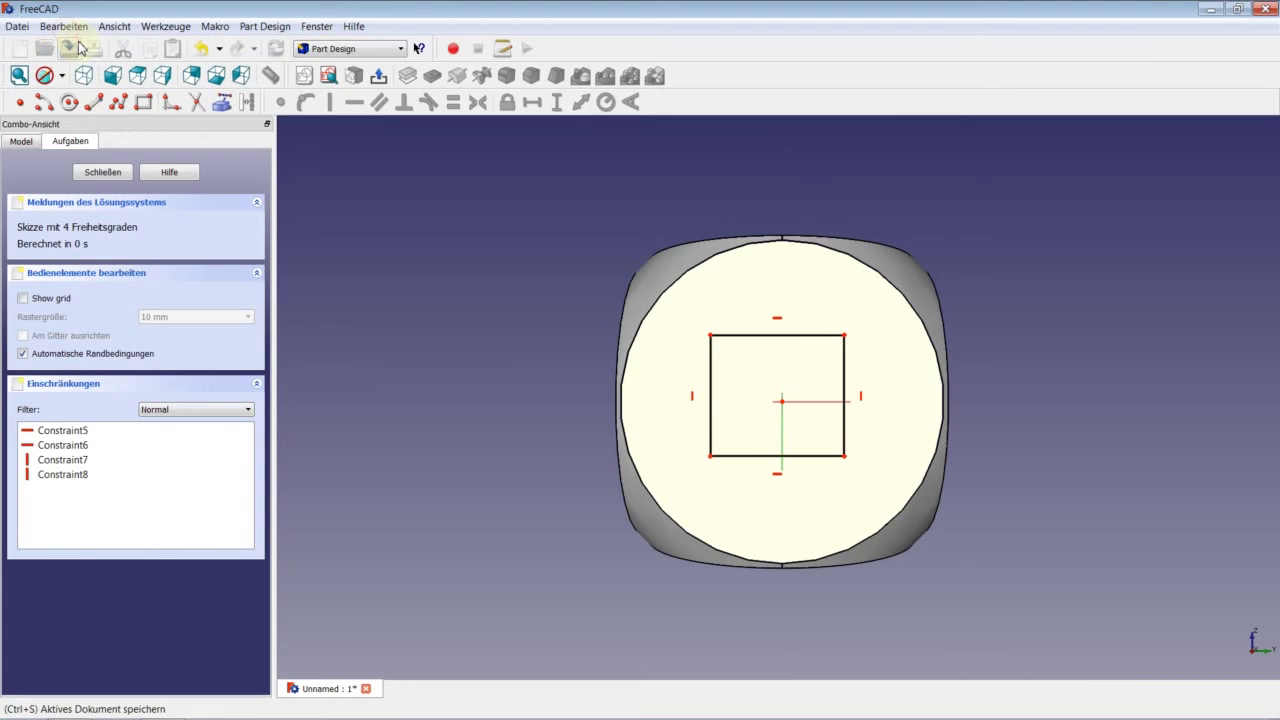
left_click(710, 338)
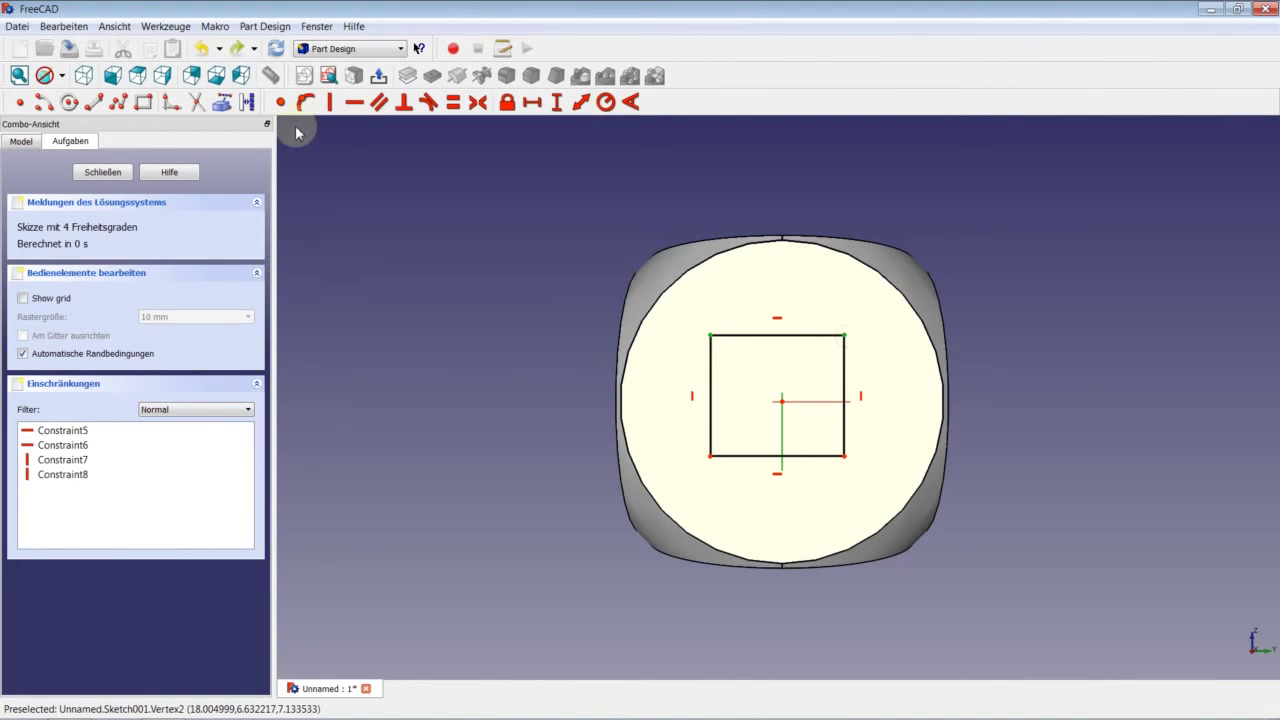
left_click(479, 102)
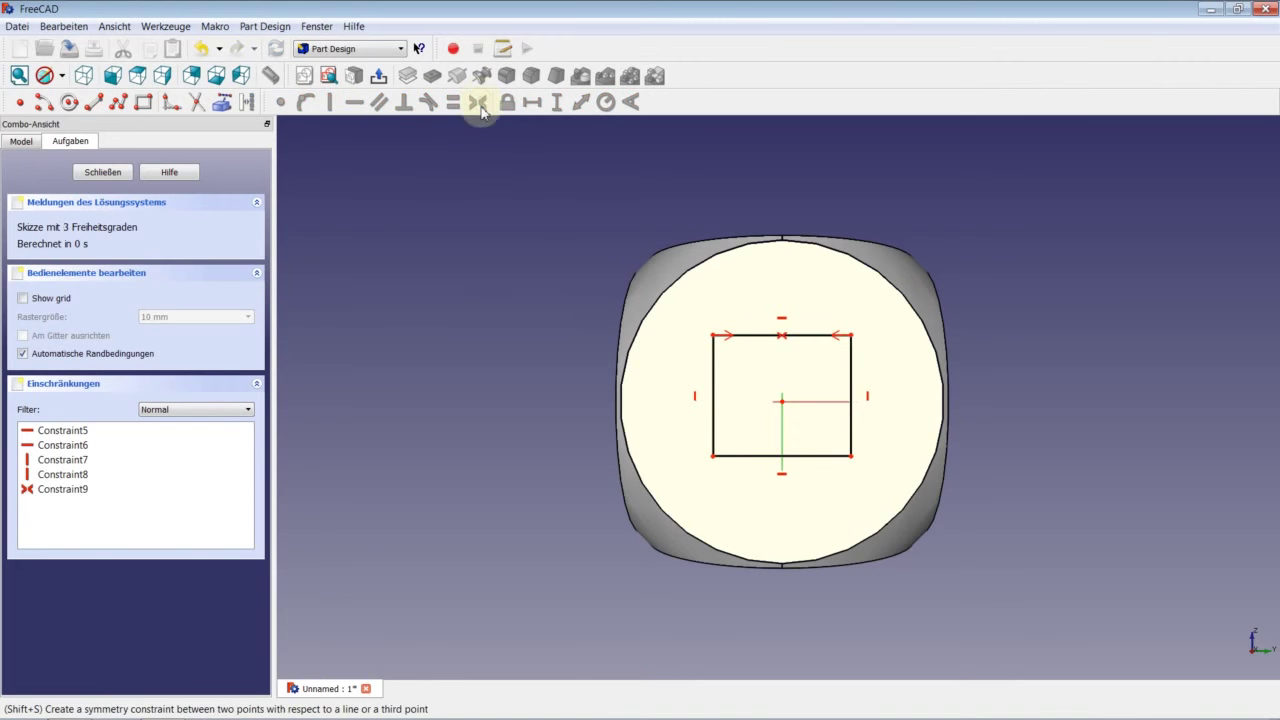
left_click(850, 336)
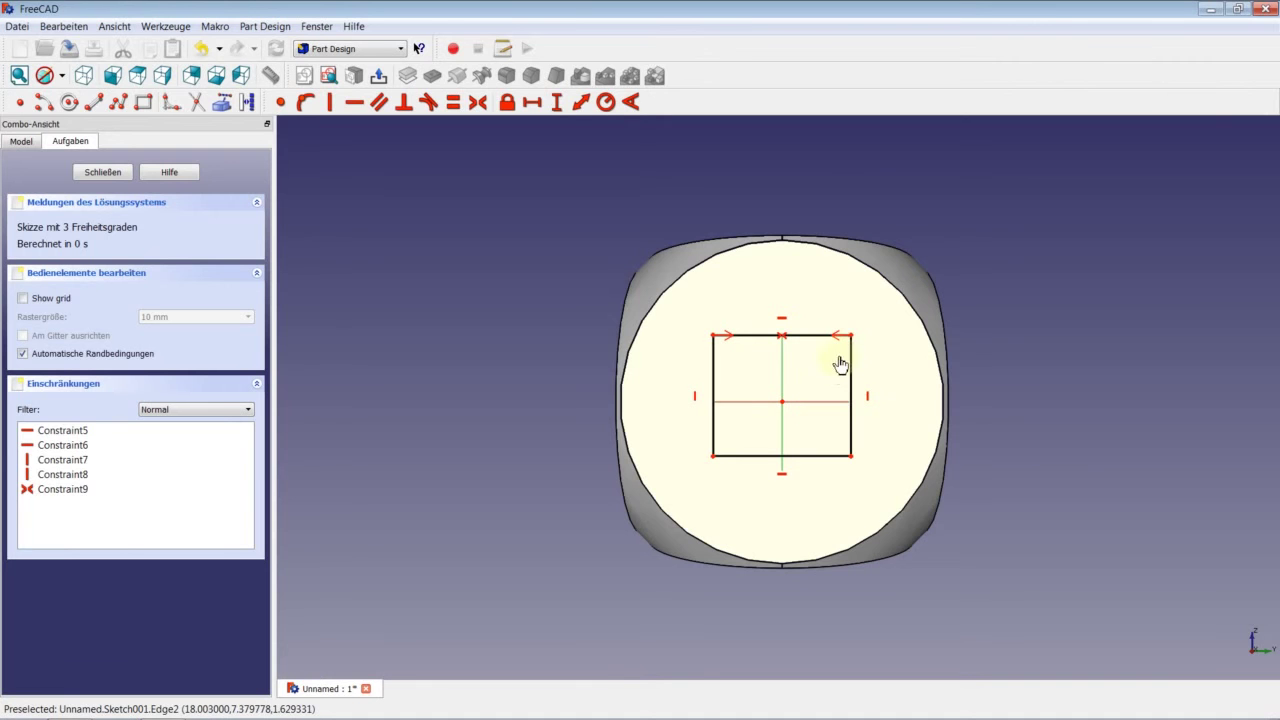
left_click(837, 403)
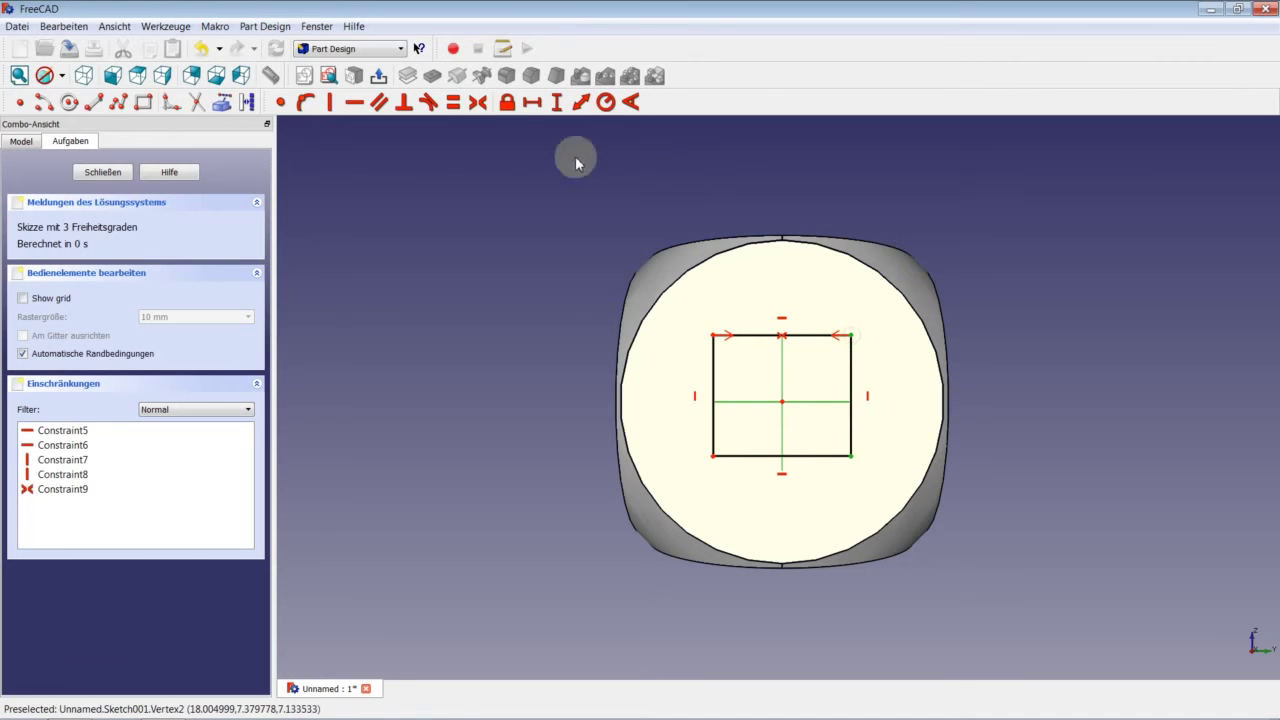
left_click(478, 102)
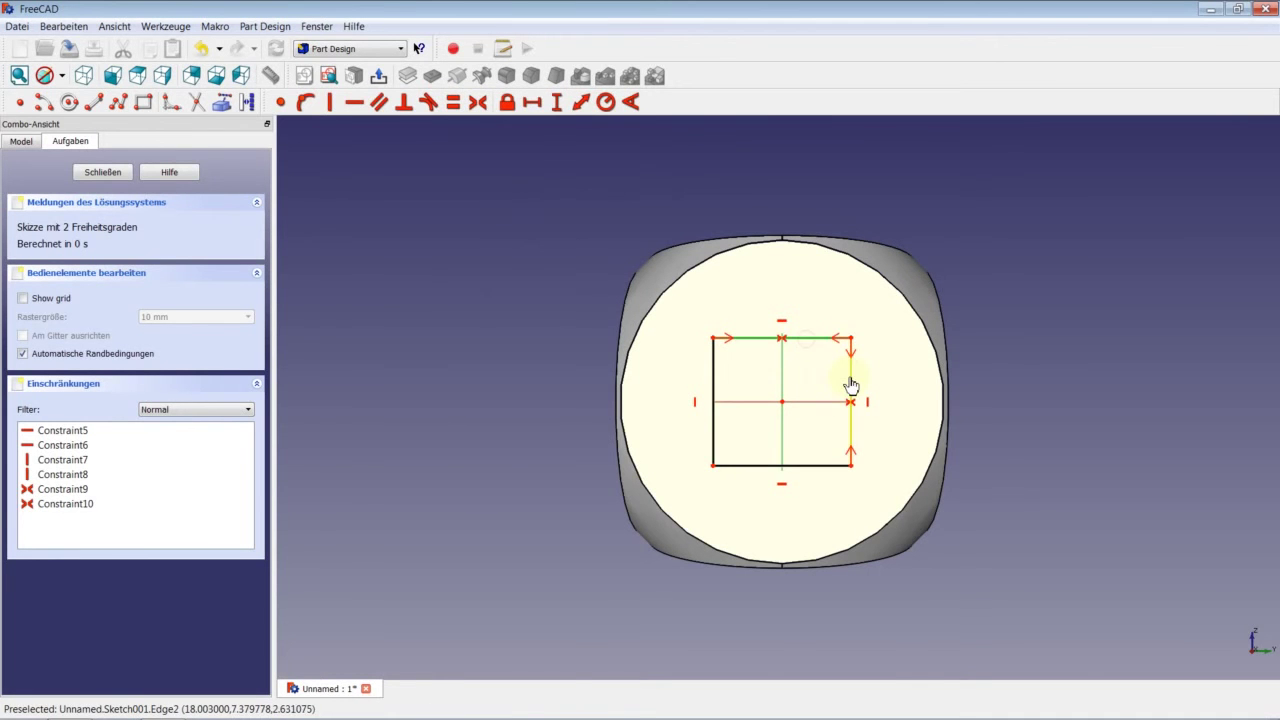
Make the sides equal, set the right edge to 16 mm, and convert the square to construction geometry.
left_click(453, 102)
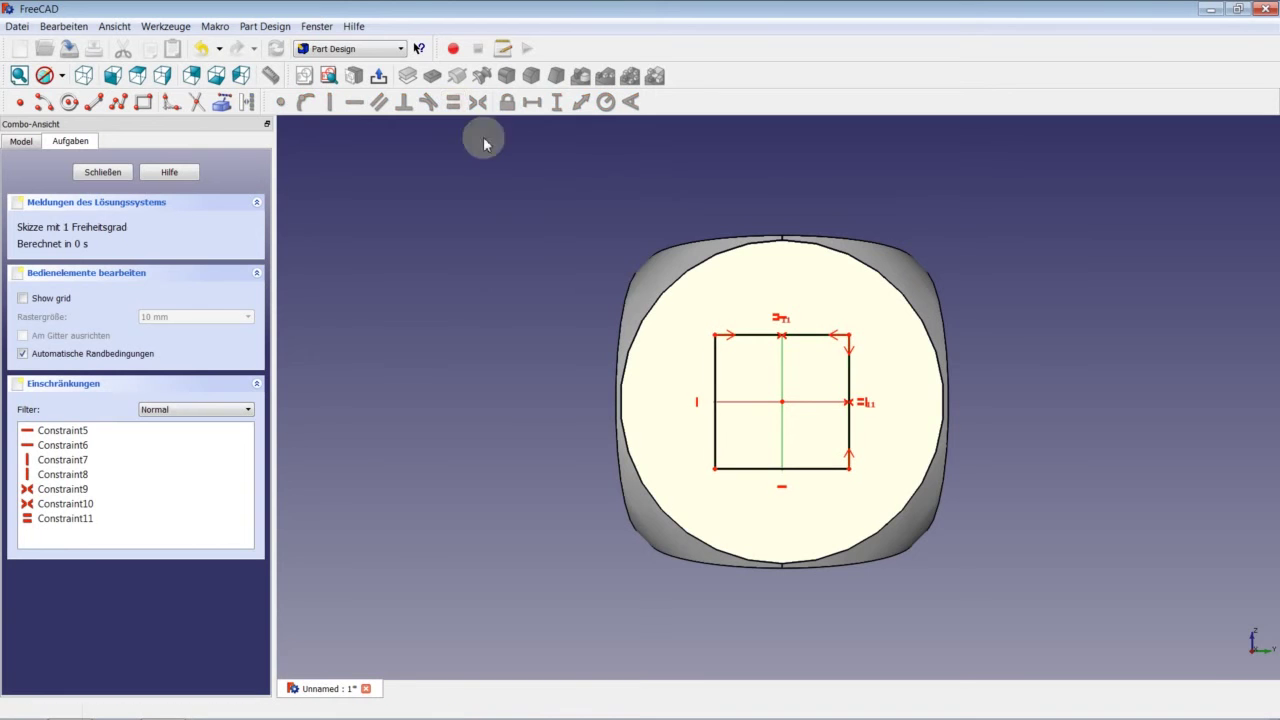
left_click(849, 366)
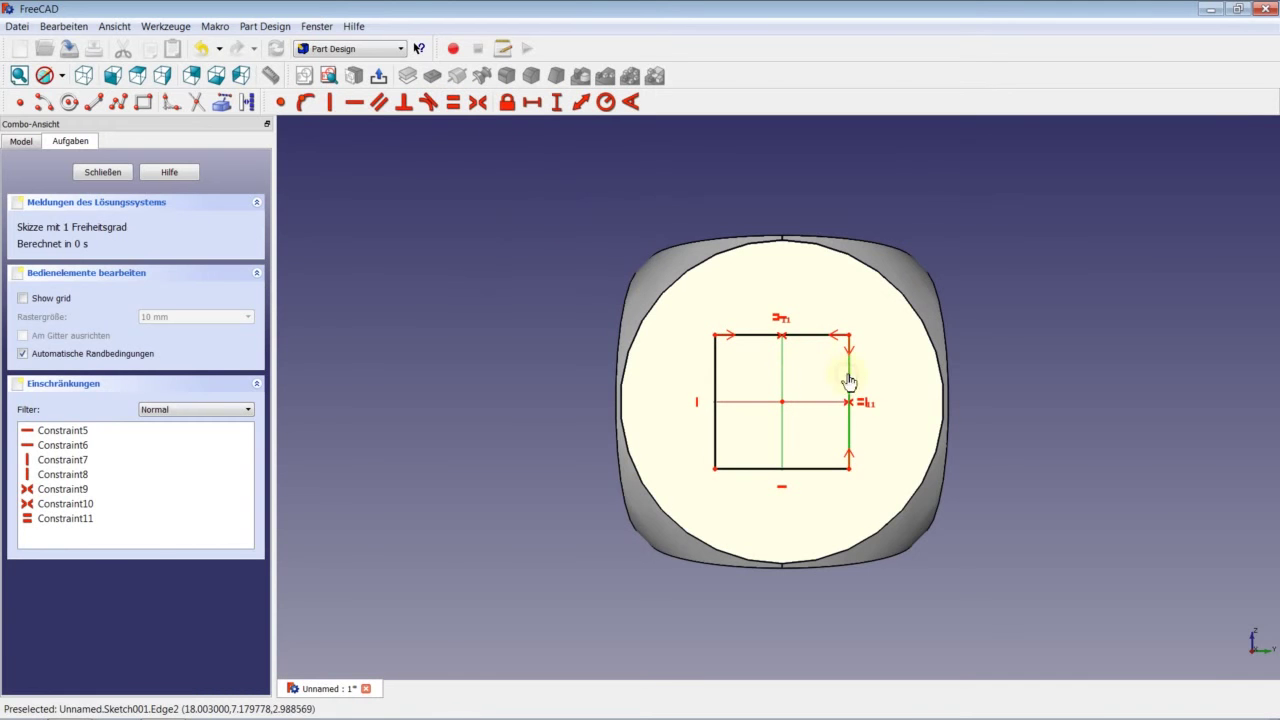
left_click(556, 104)
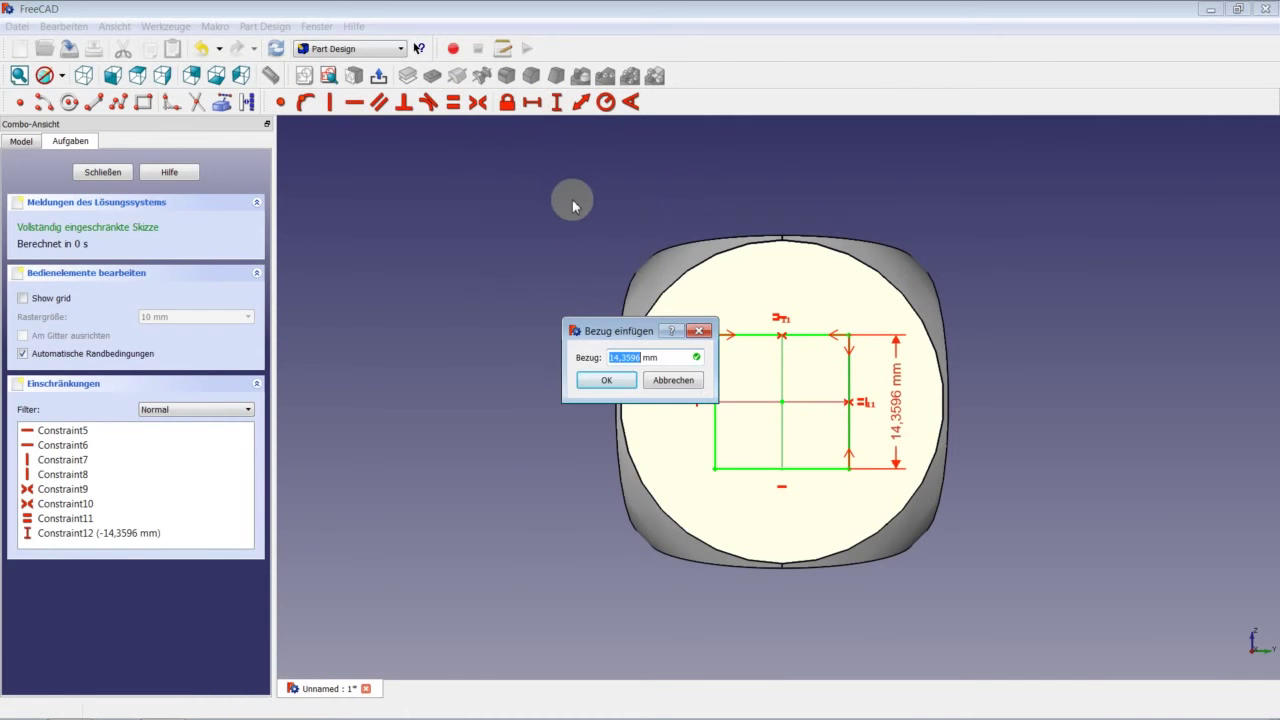
key("Return")
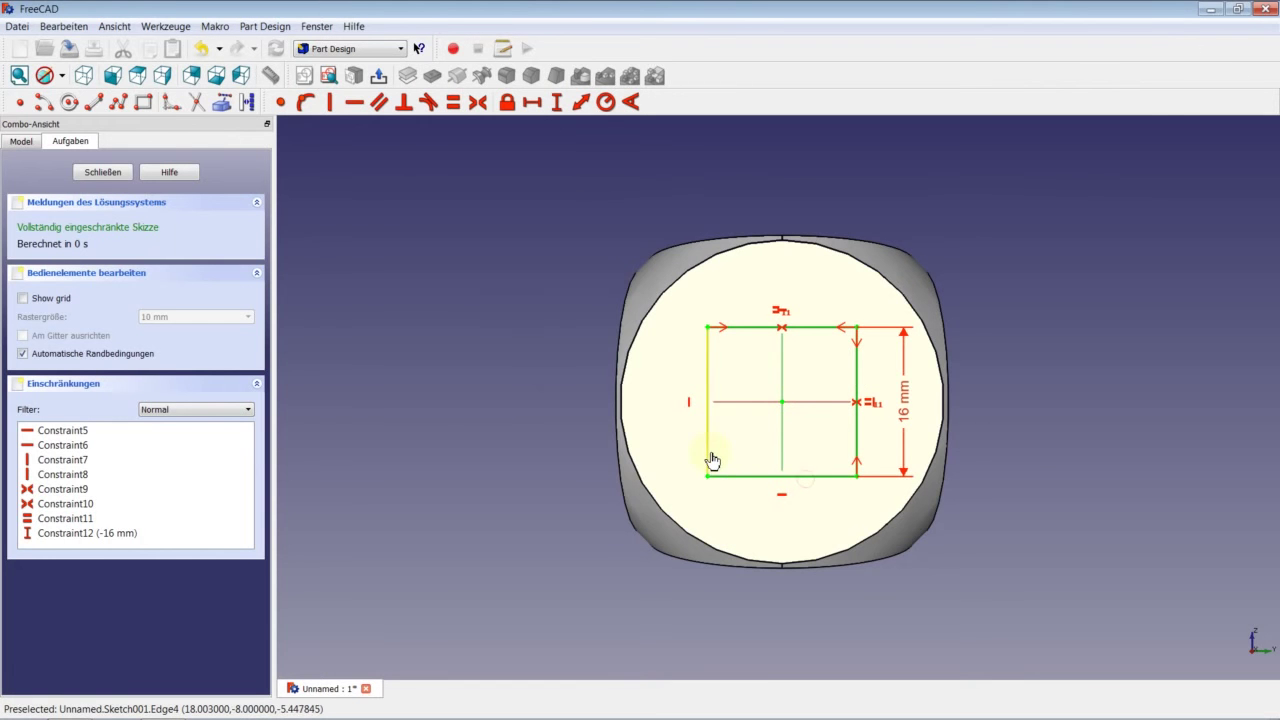
left_click(247, 101)
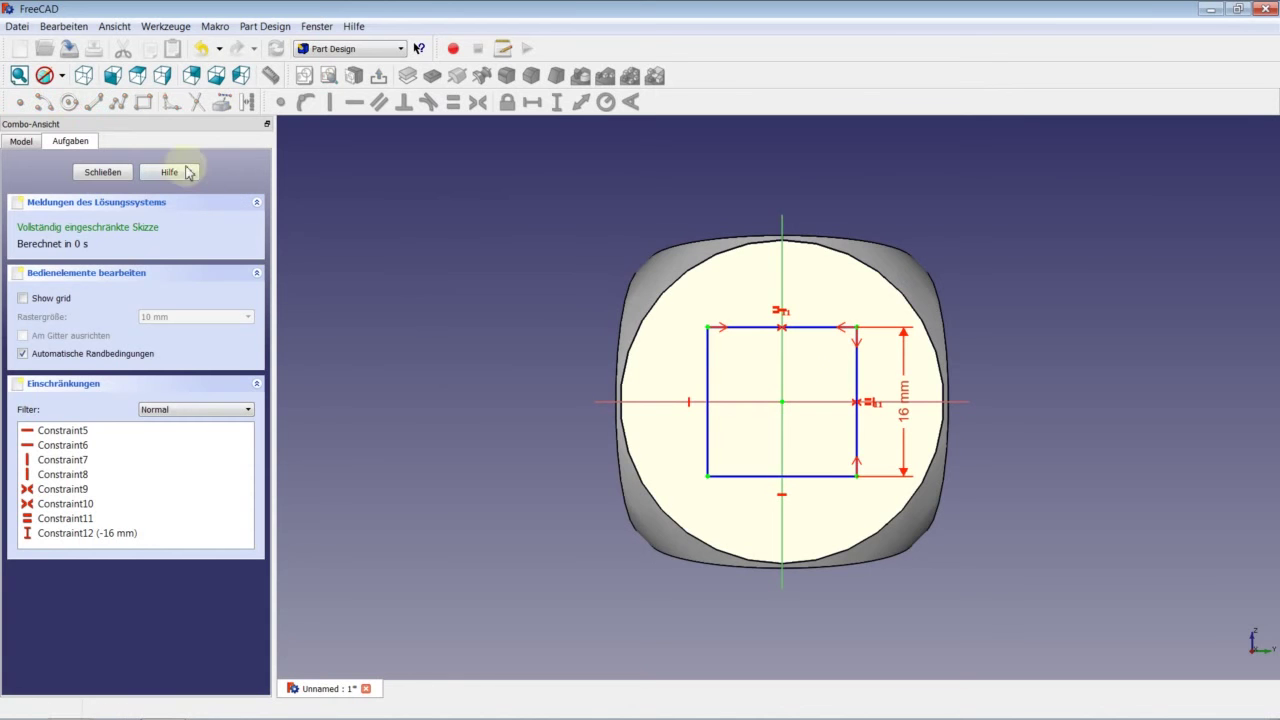
Sketch five pip circles: one near each corner of the square and one in the middle.
left_click(705, 309)
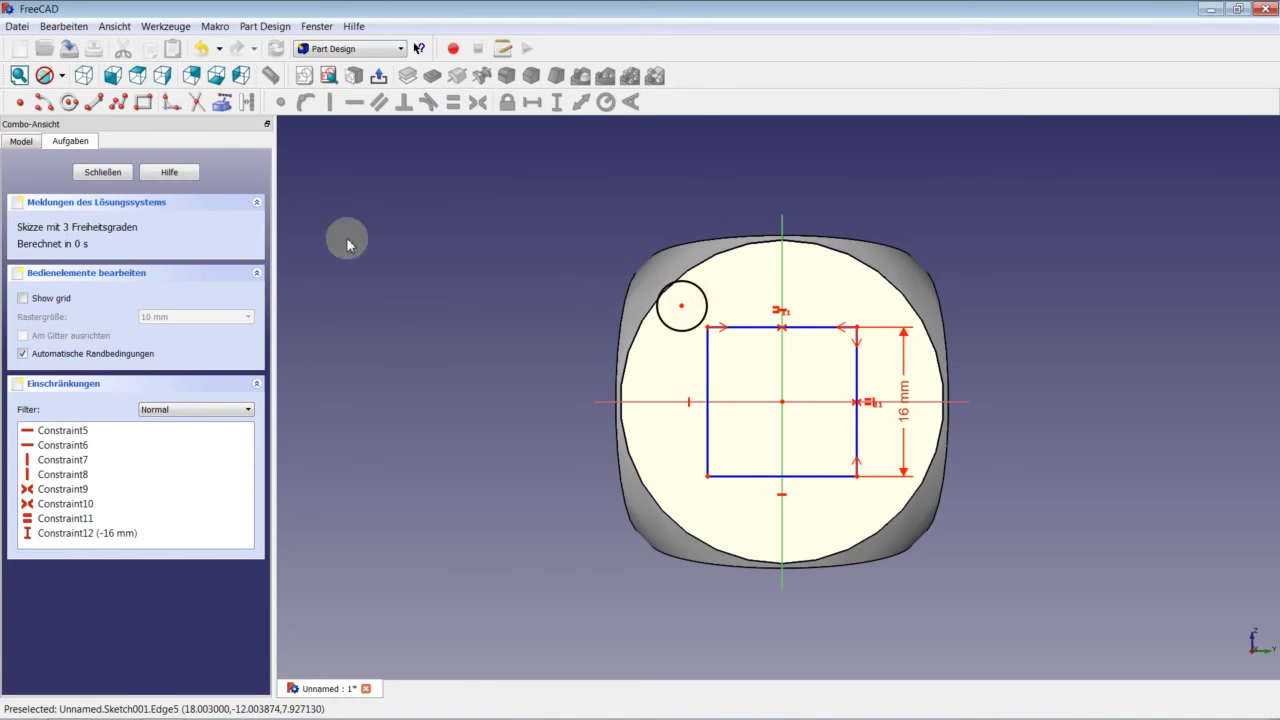
left_click(72, 103)
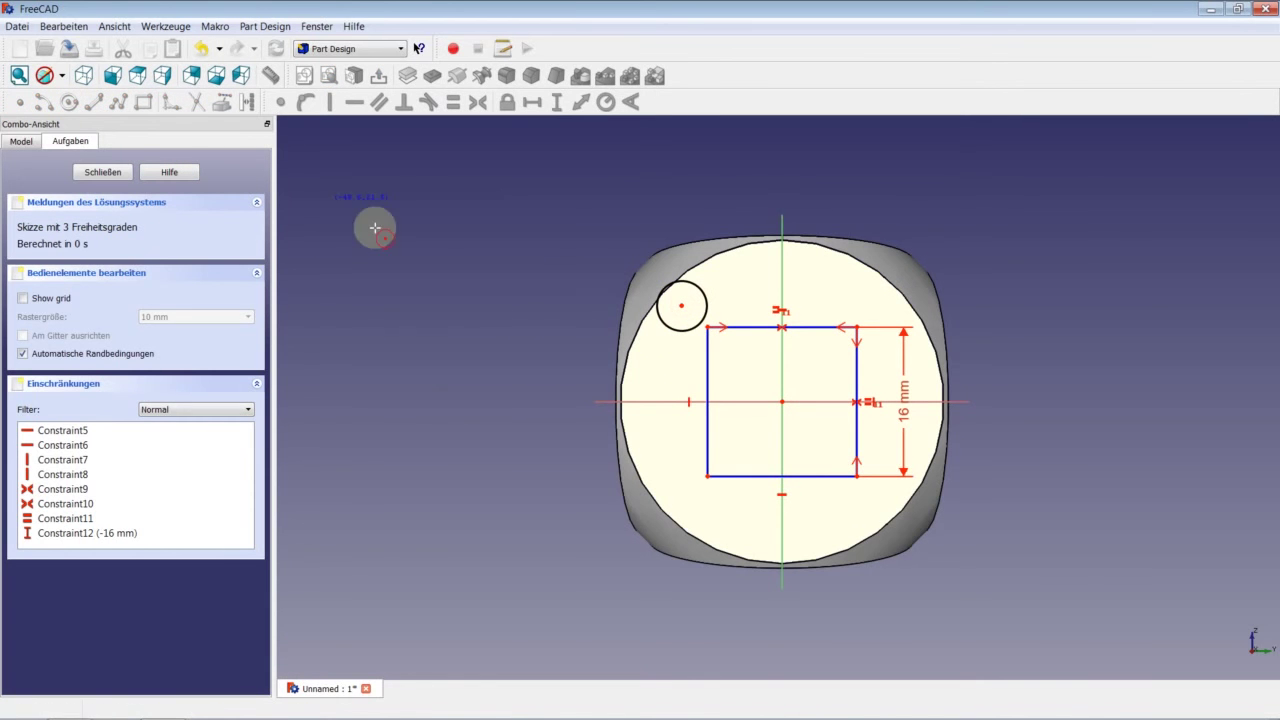
left_click(682, 471)
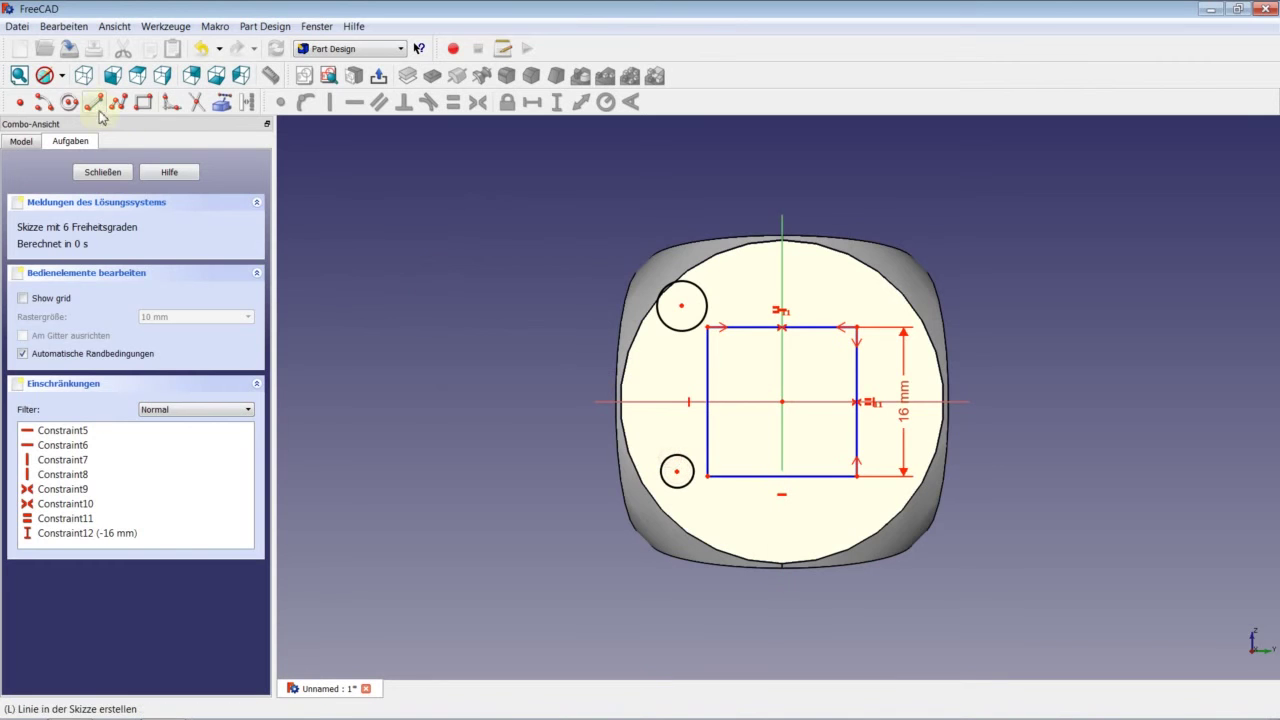
left_click(69, 102)
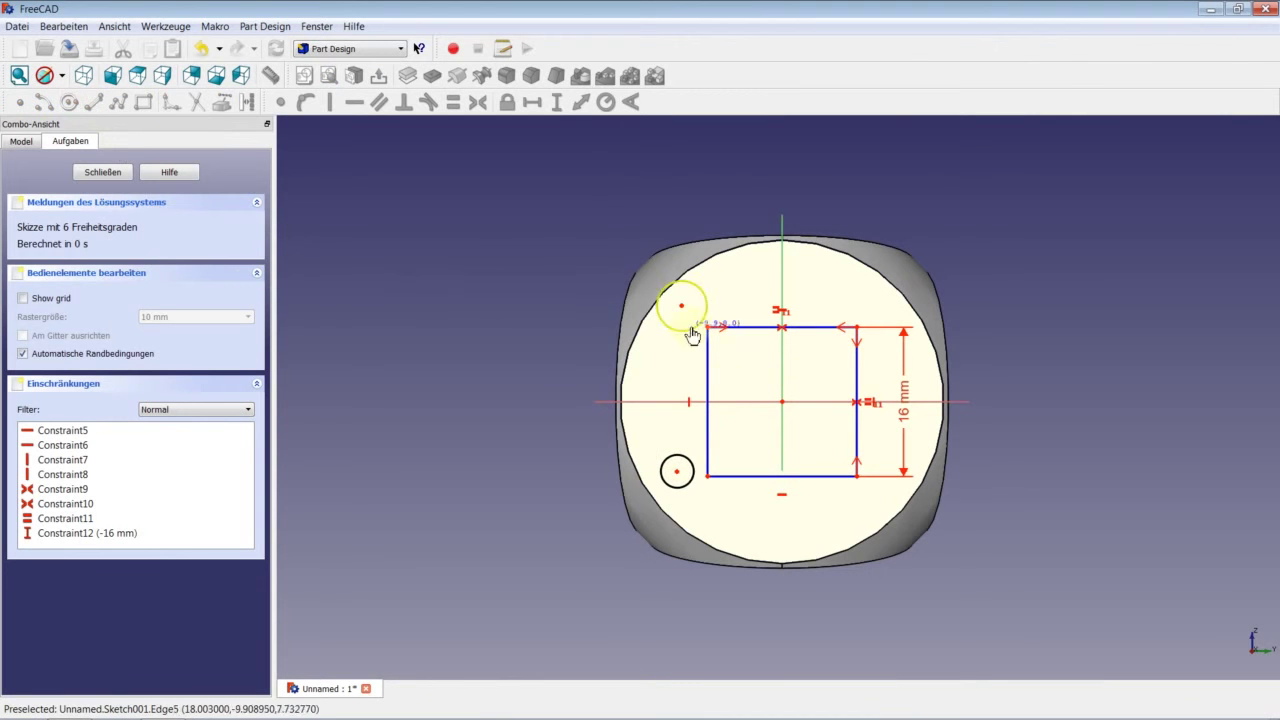
left_click(755, 373)
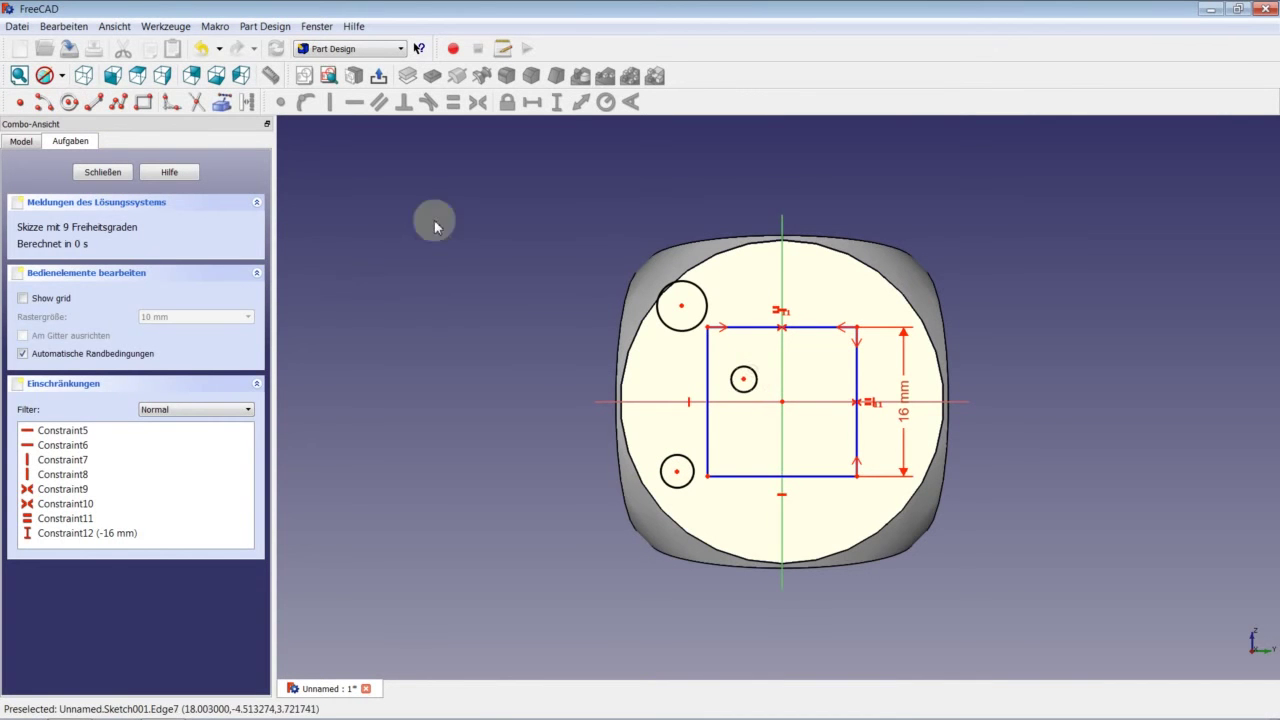
left_click(69, 102)
left_click(837, 305)
left_click(851, 289)
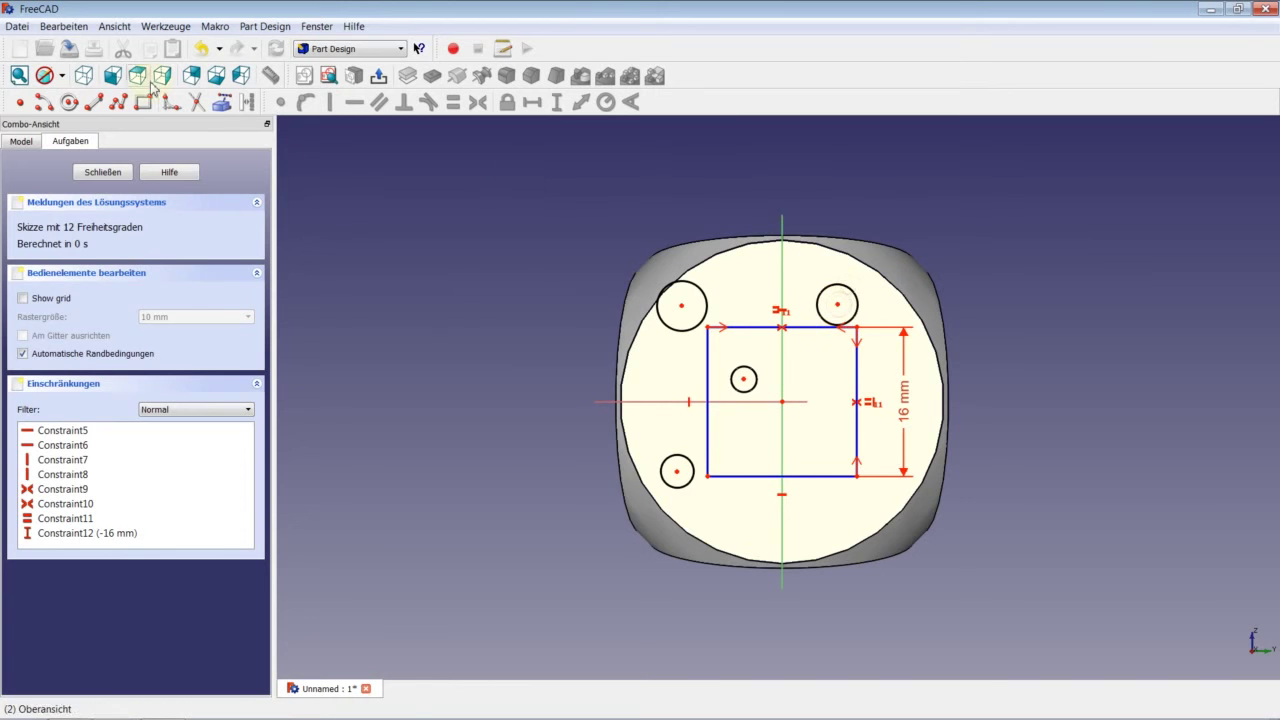
left_click(69, 102)
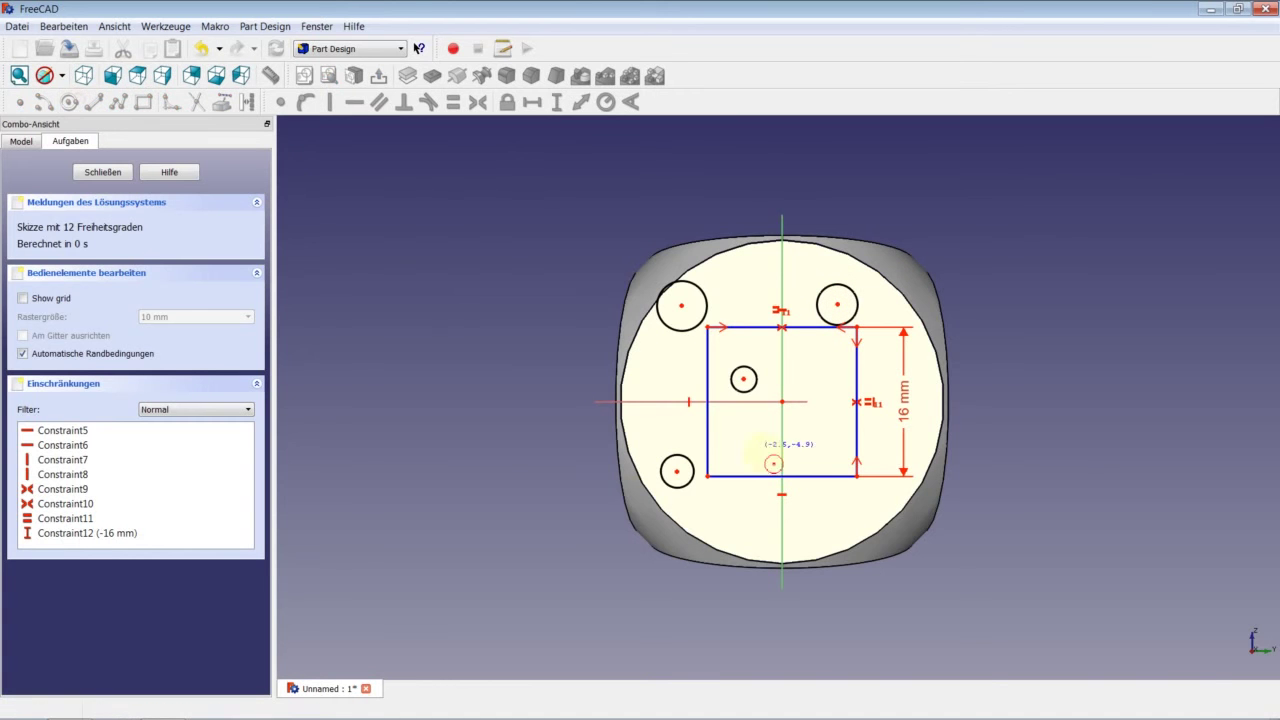
left_click(852, 507)
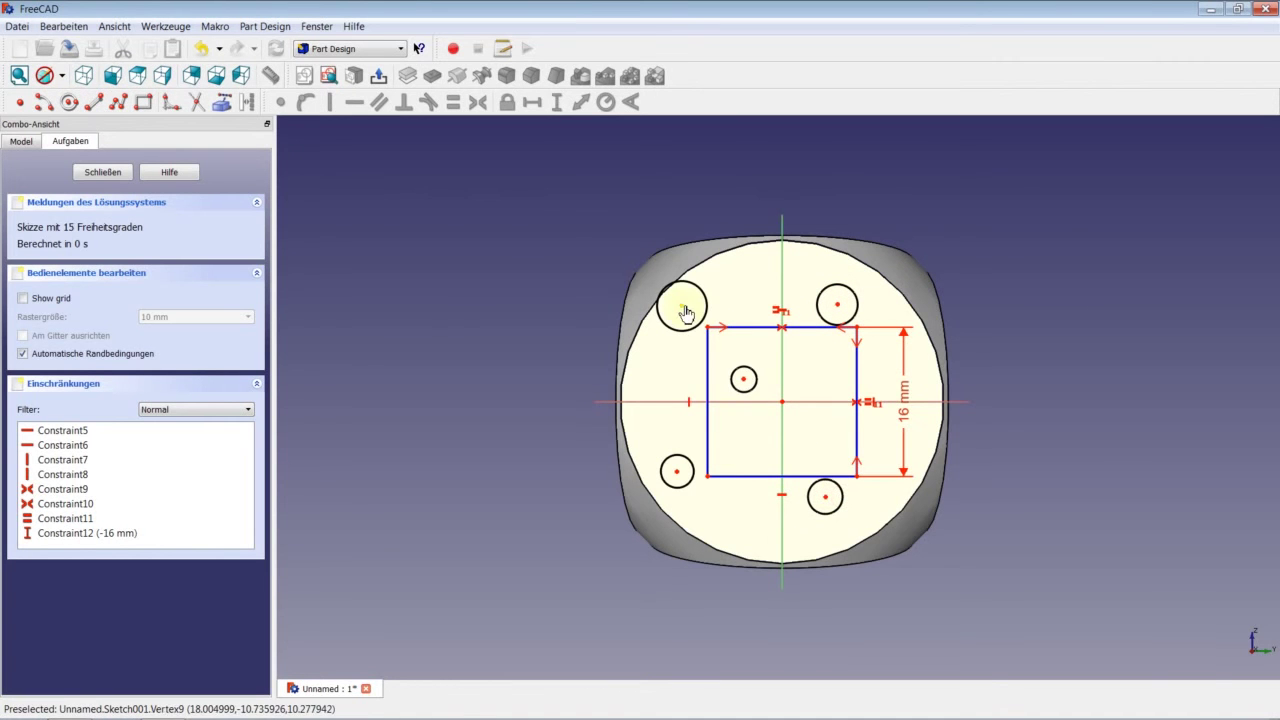
Make the circle centres coincident with the square's four corners and the sketch origin.
left_click(708, 328)
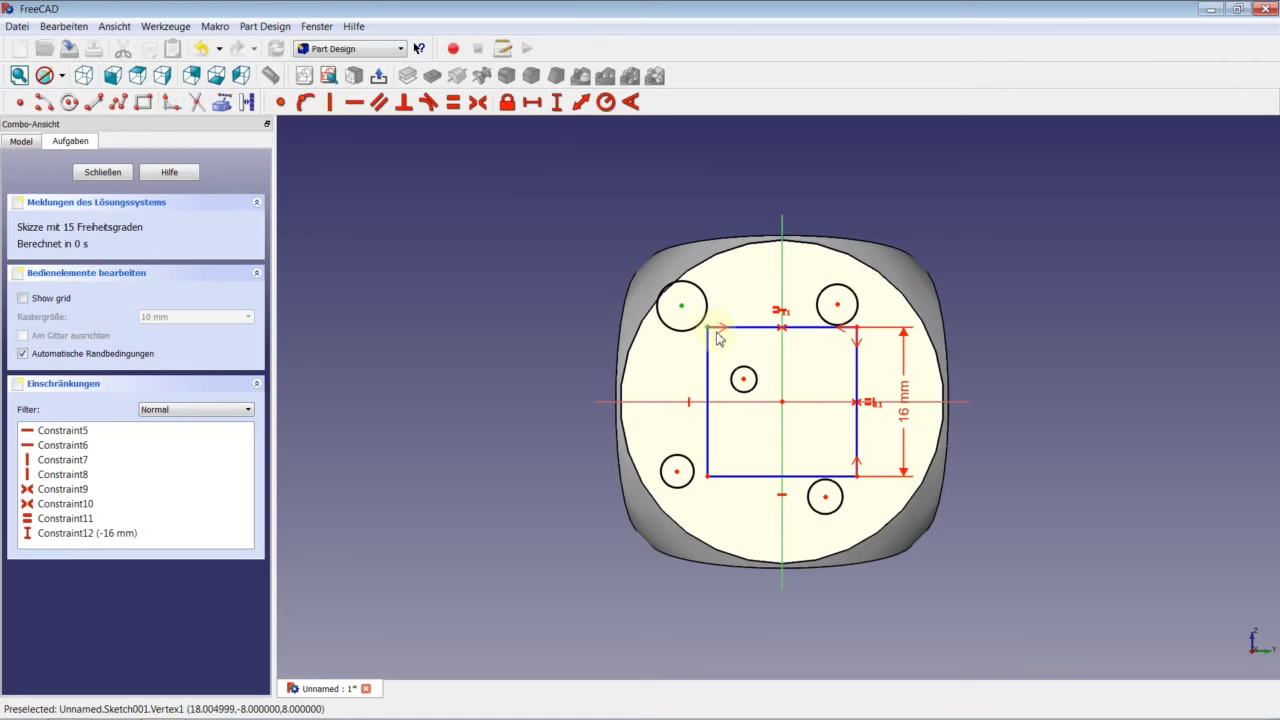
left_click(281, 102)
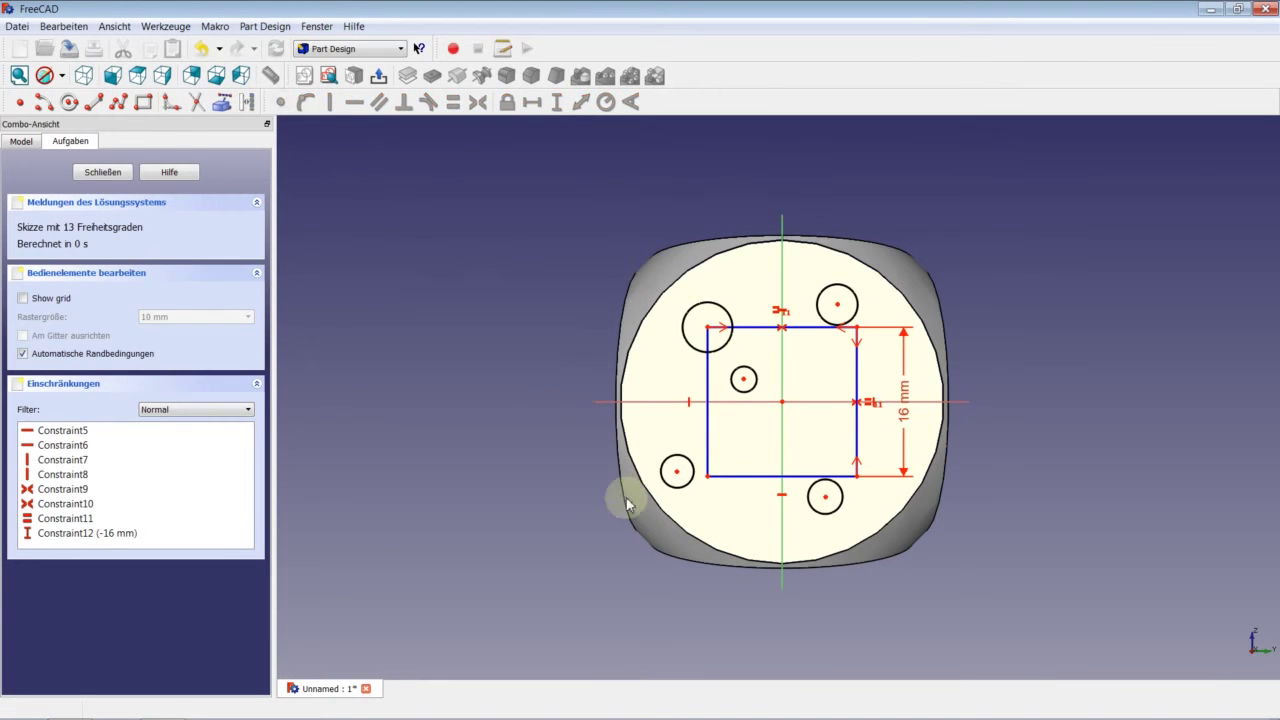
left_click(677, 472)
left_click(708, 476)
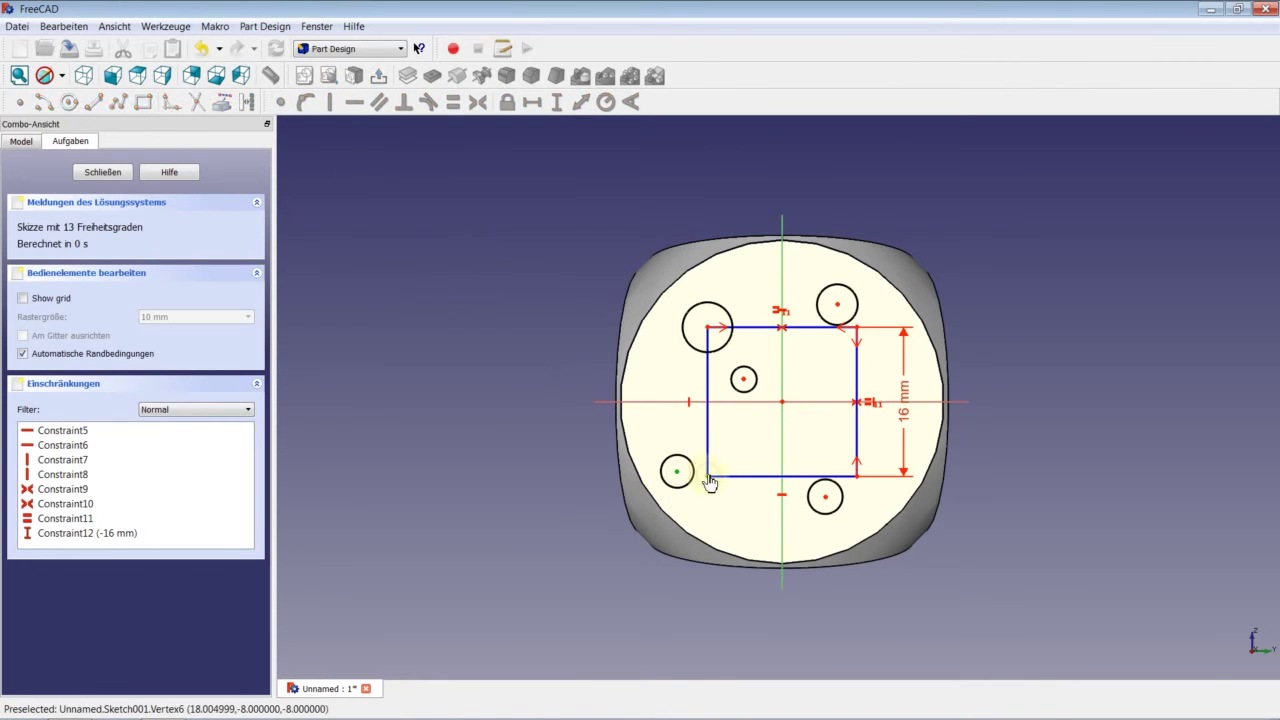
left_click(283, 102)
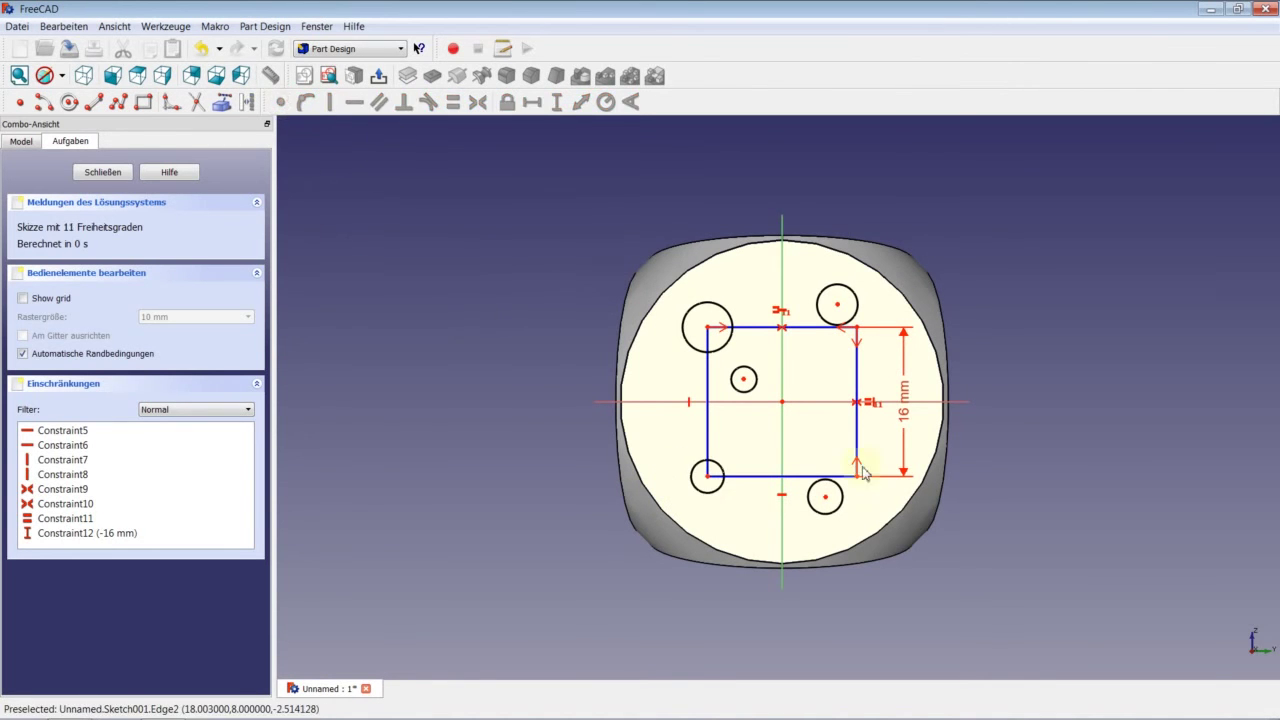
left_click(825, 497)
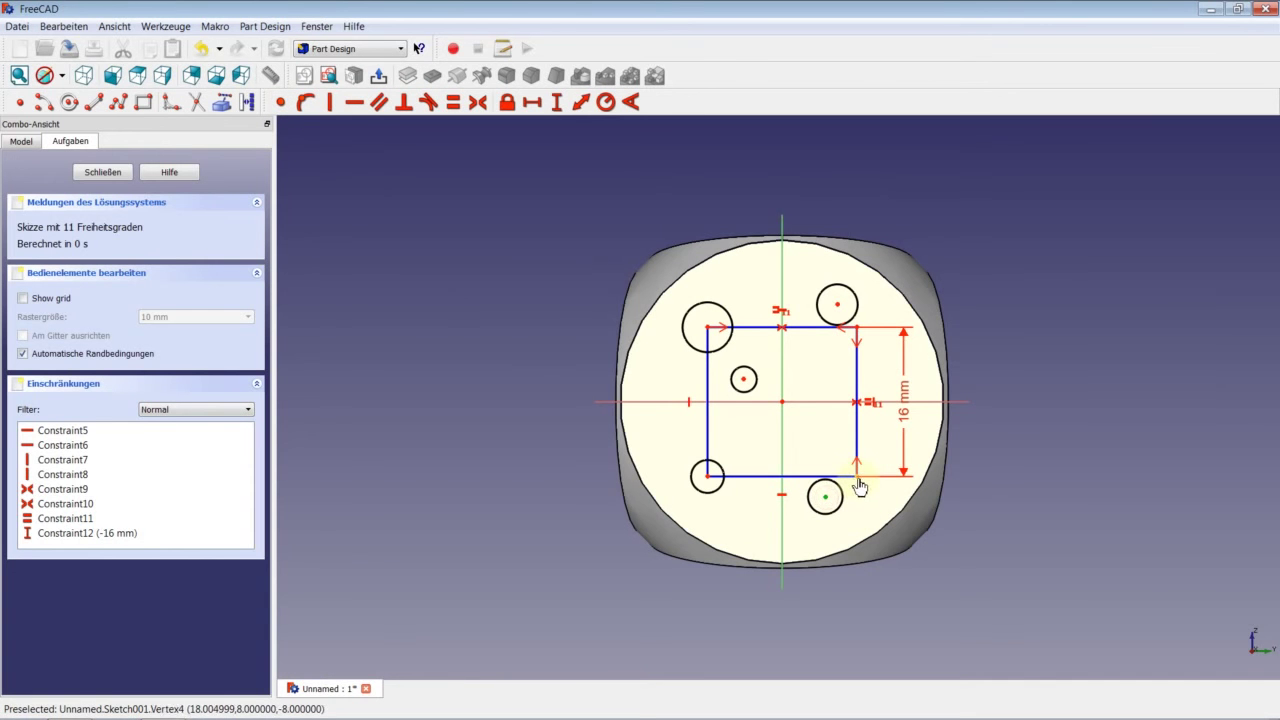
left_click(857, 478)
left_click(283, 102)
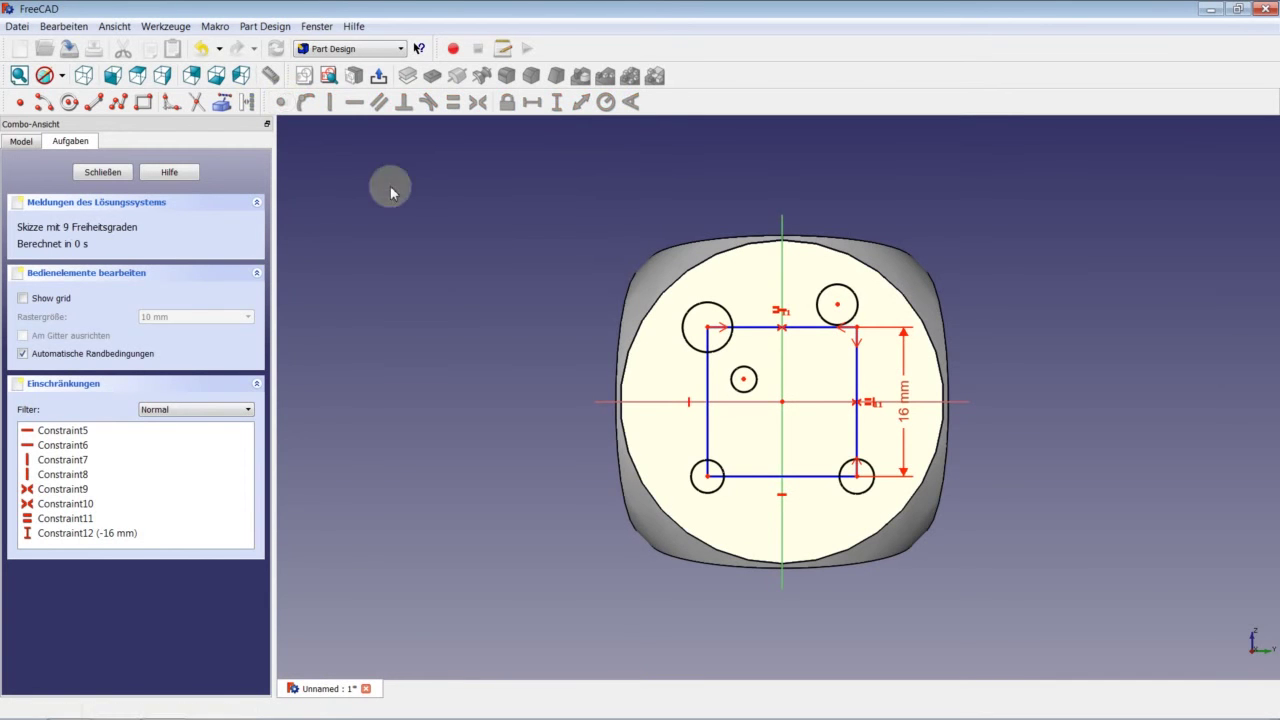
left_click(837, 305)
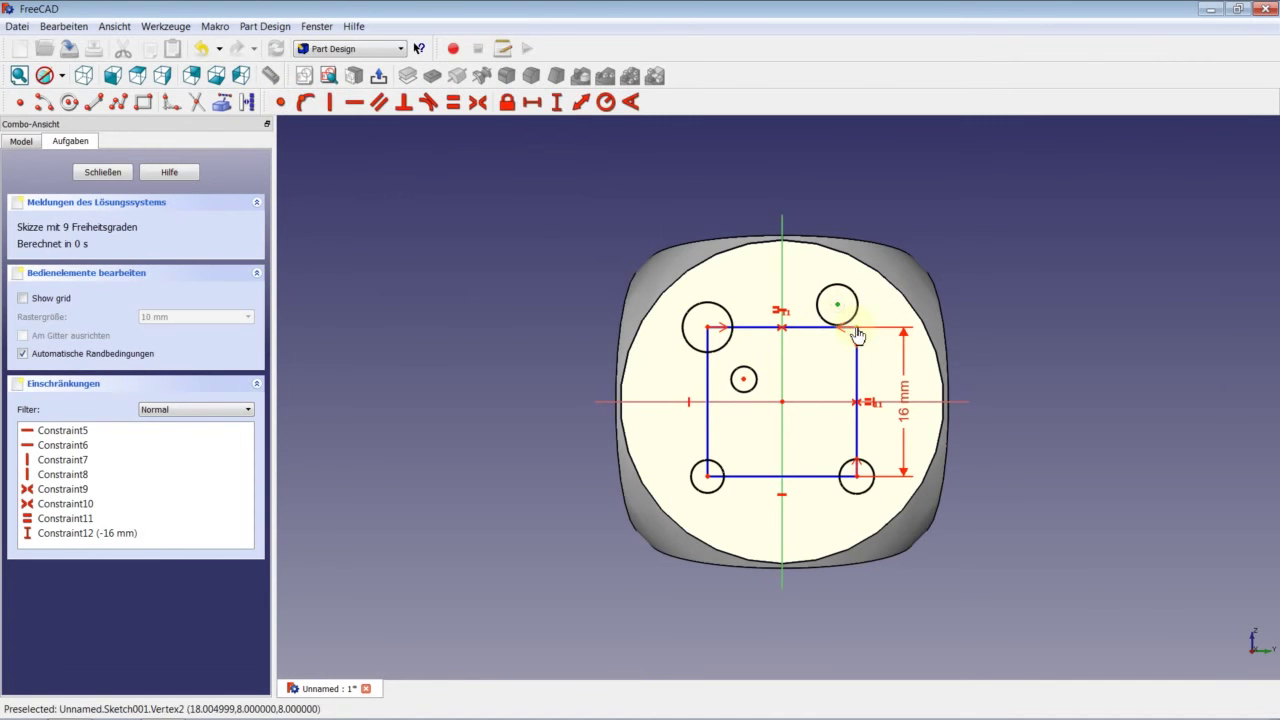
left_click(283, 102)
left_click(744, 380)
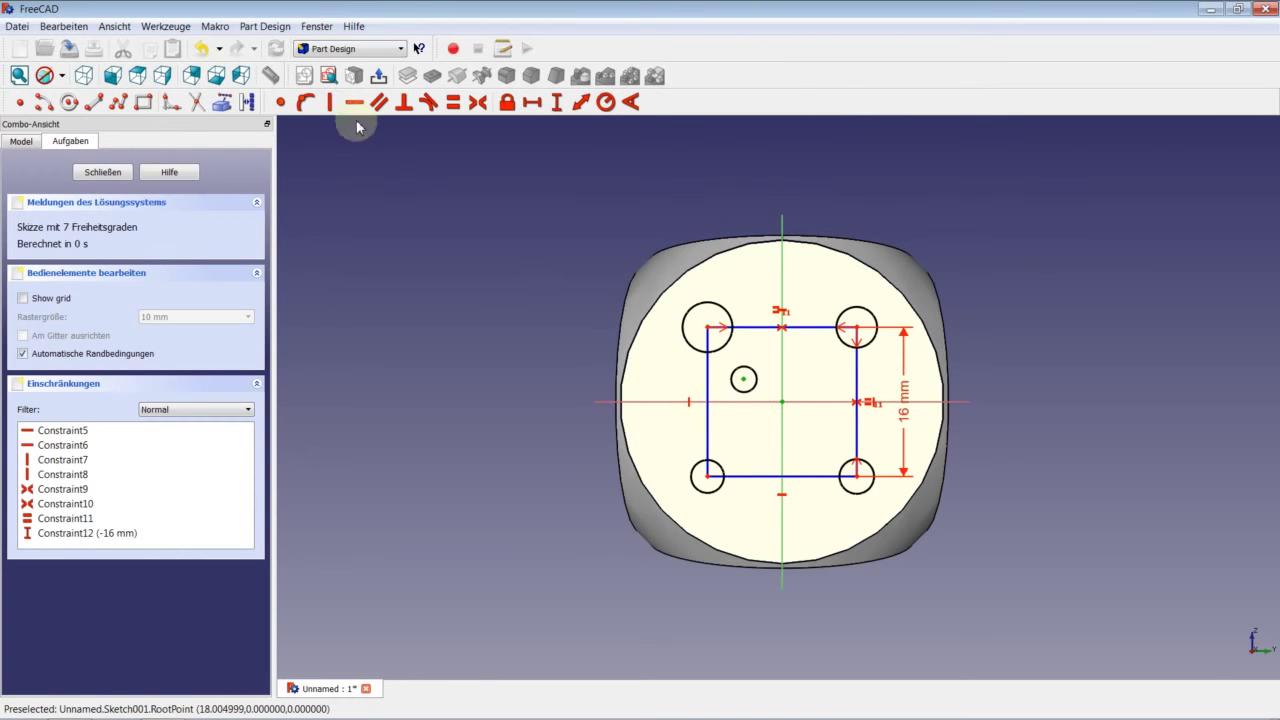
left_click(283, 102)
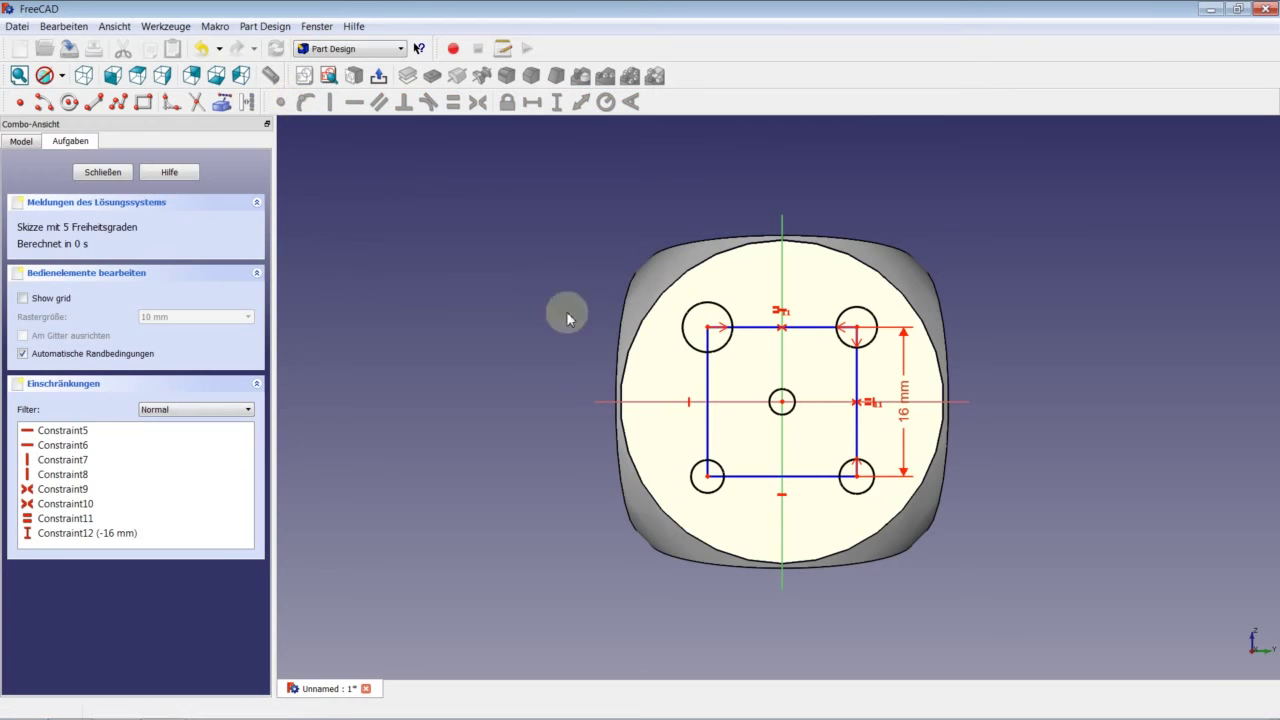
Make all five pip circles equal in size.
left_click(725, 345)
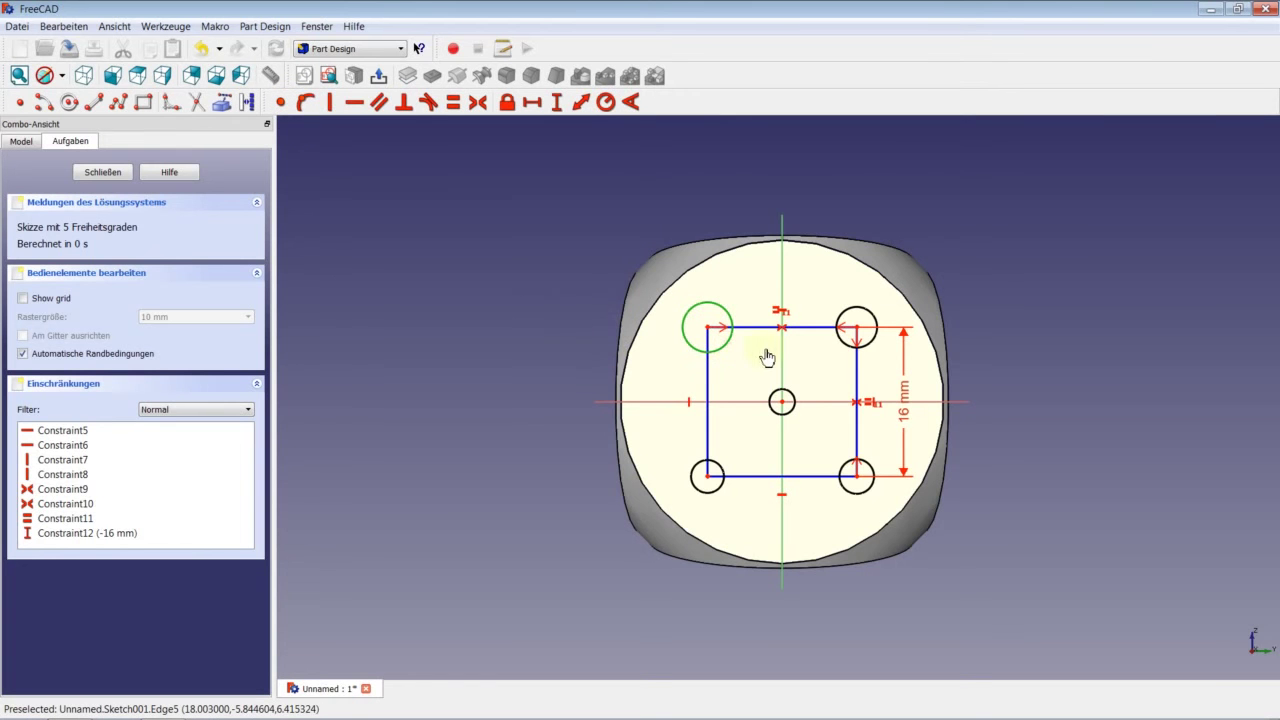
left_click(848, 355)
left_click(845, 476)
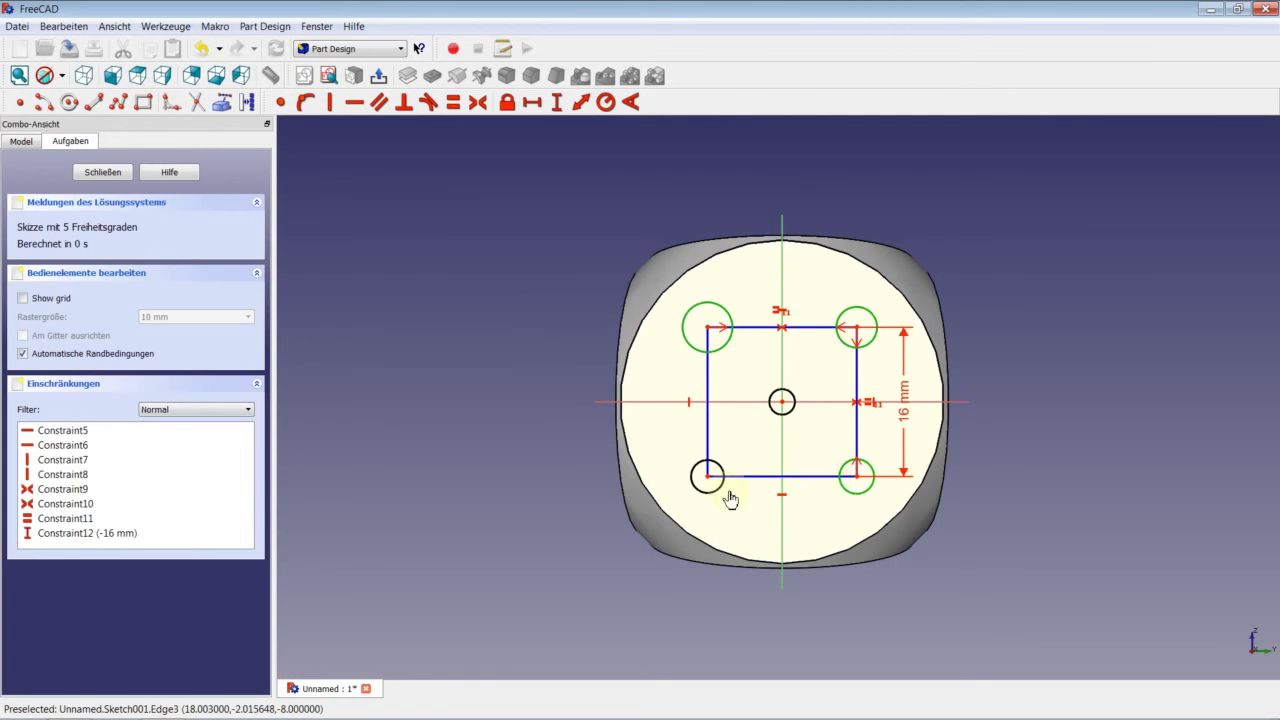
left_click(722, 497)
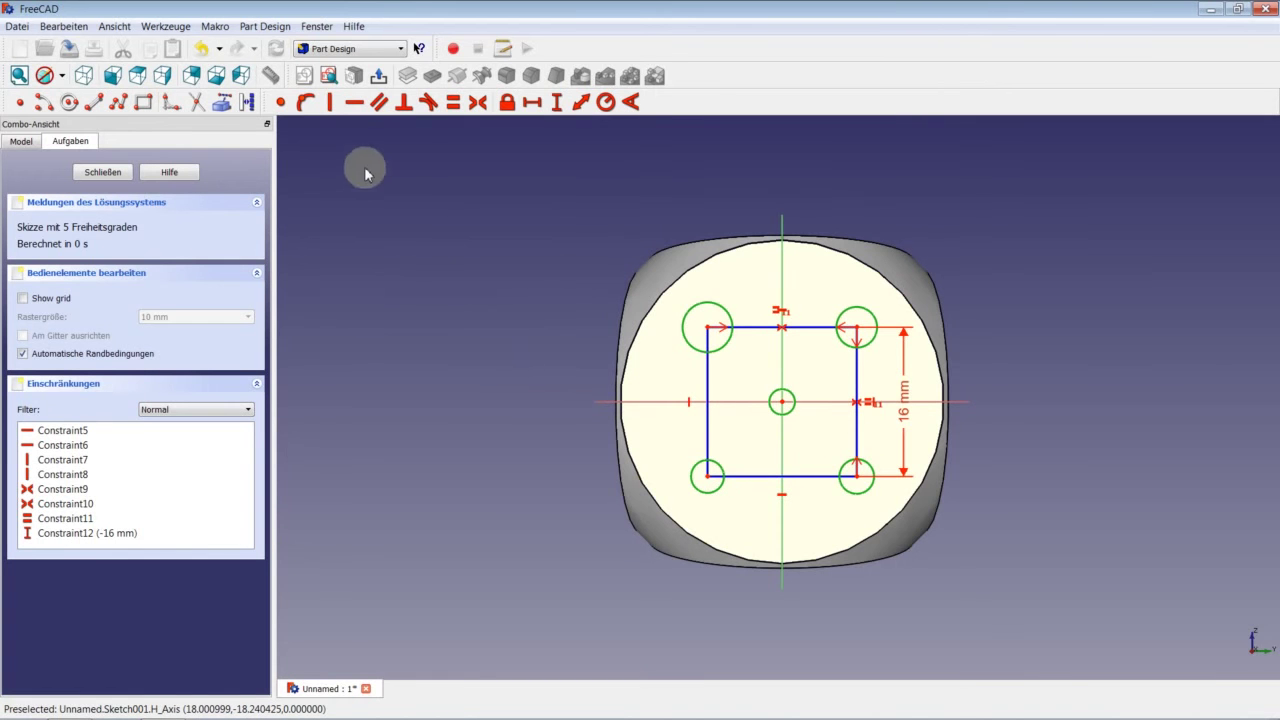
left_click(453, 101)
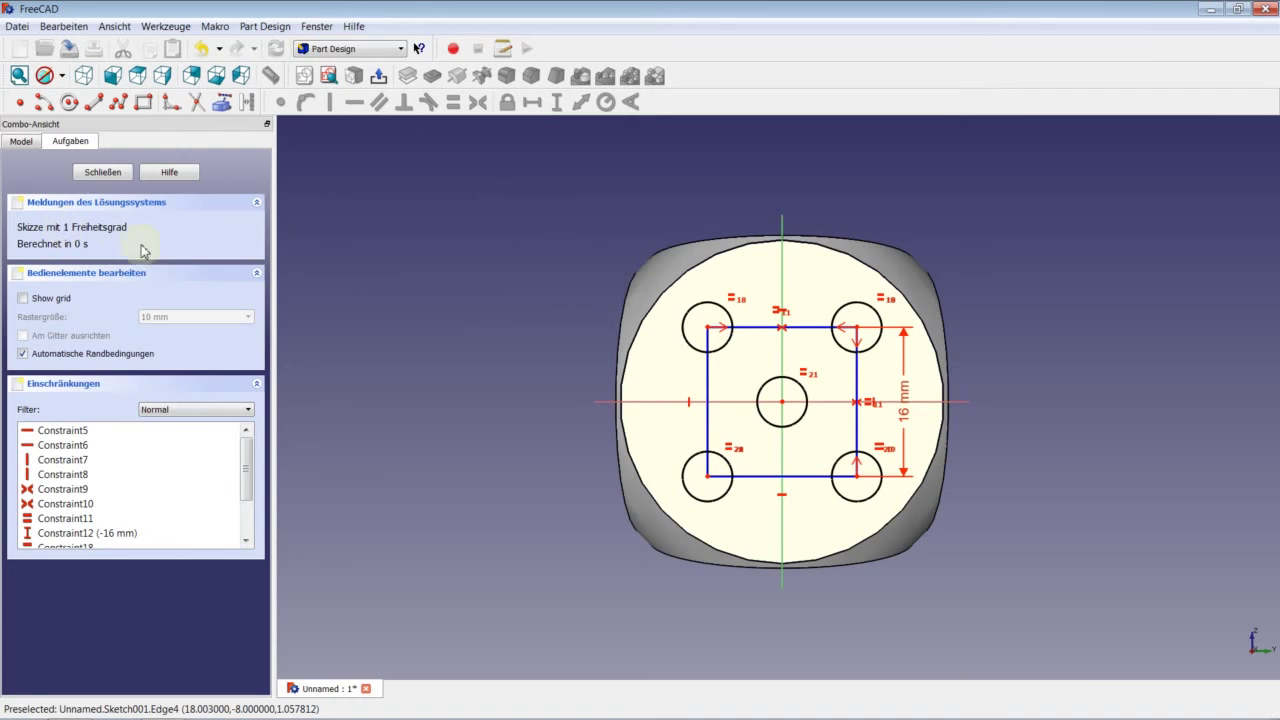
Give the top-left circle a 3 mm radius.
left_click(722, 351)
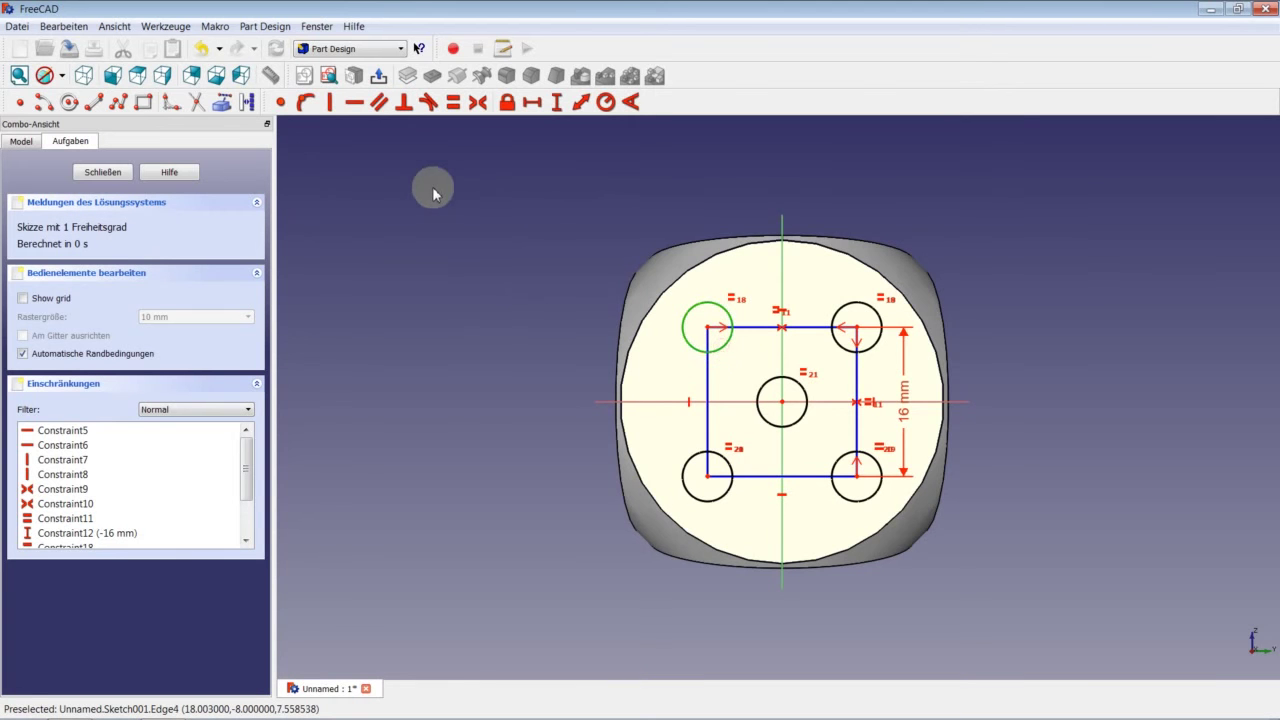
left_click(605, 102)
type("3")
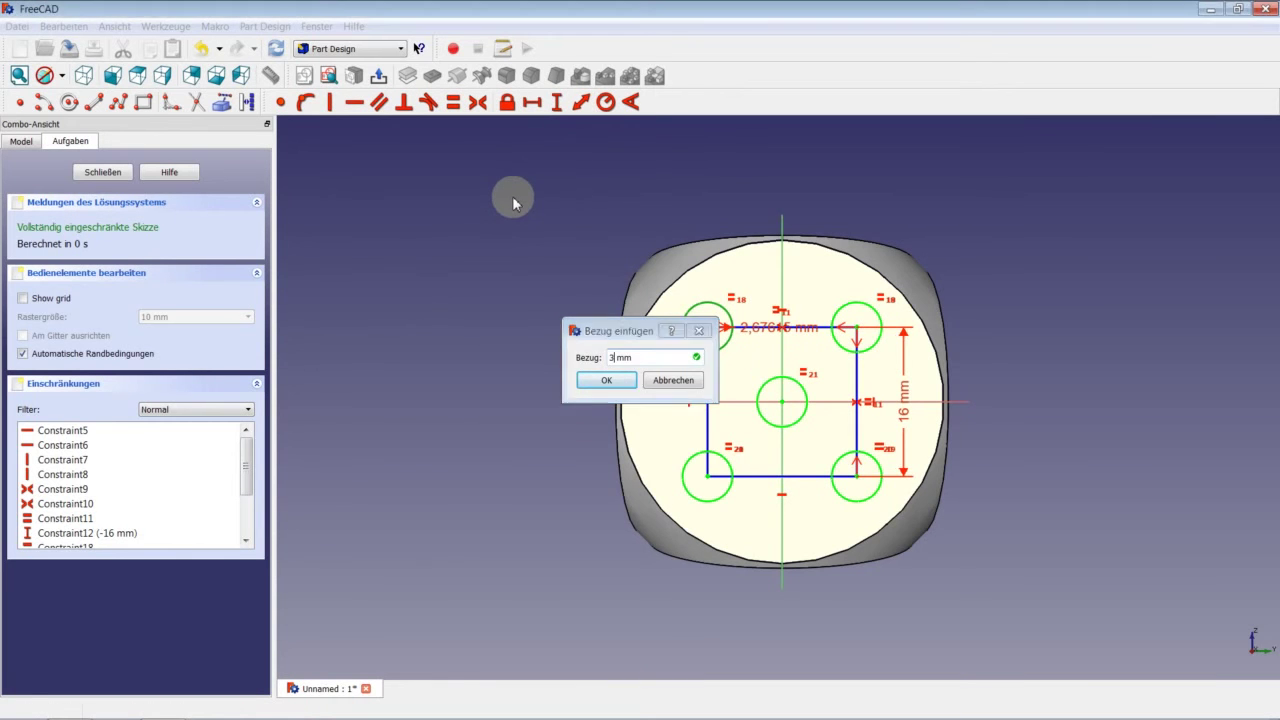
key("Return")
Close the five-pip sketch and pocket Sketch001 0,1 mm deep as Pocket001.
left_click(103, 173)
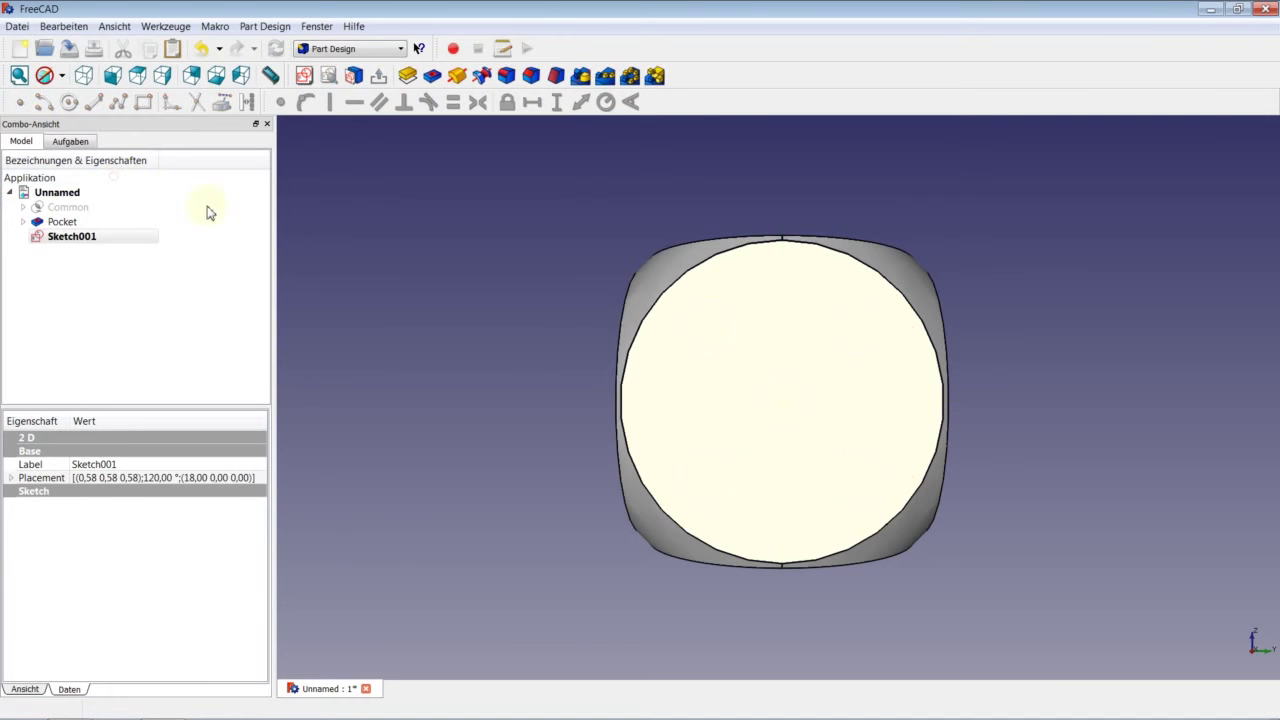
left_click(138, 238)
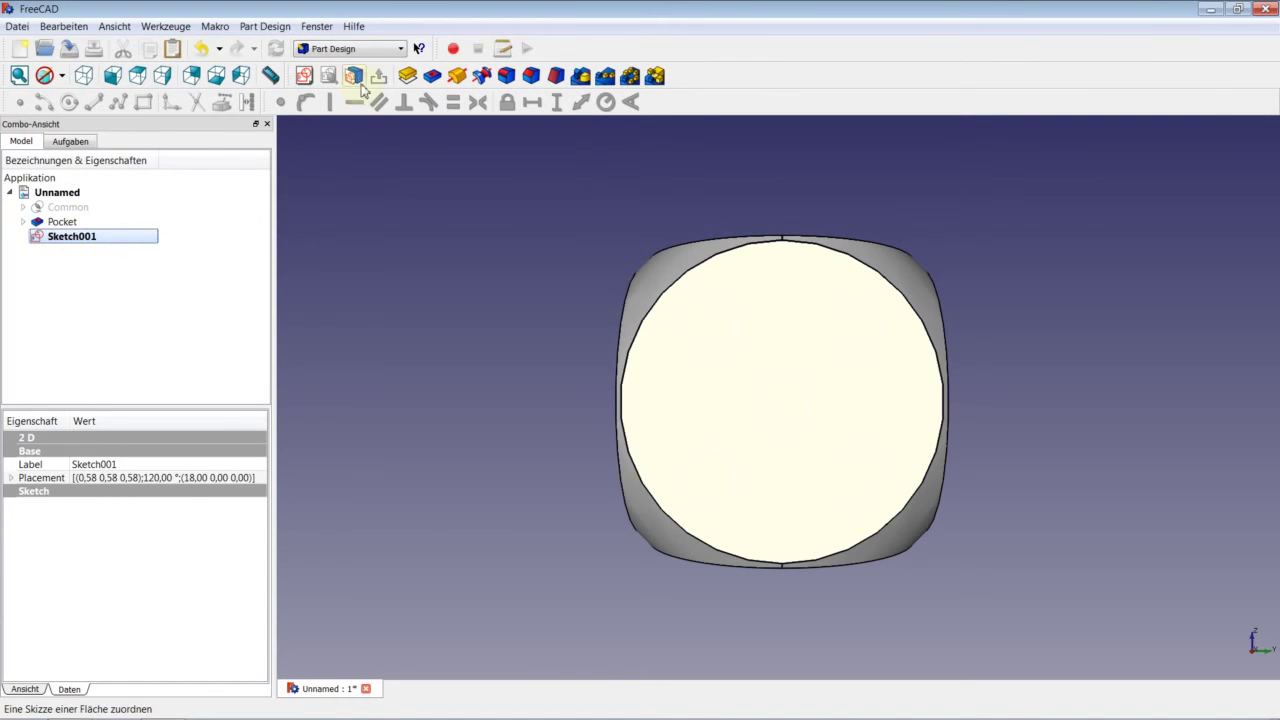
left_click(431, 77)
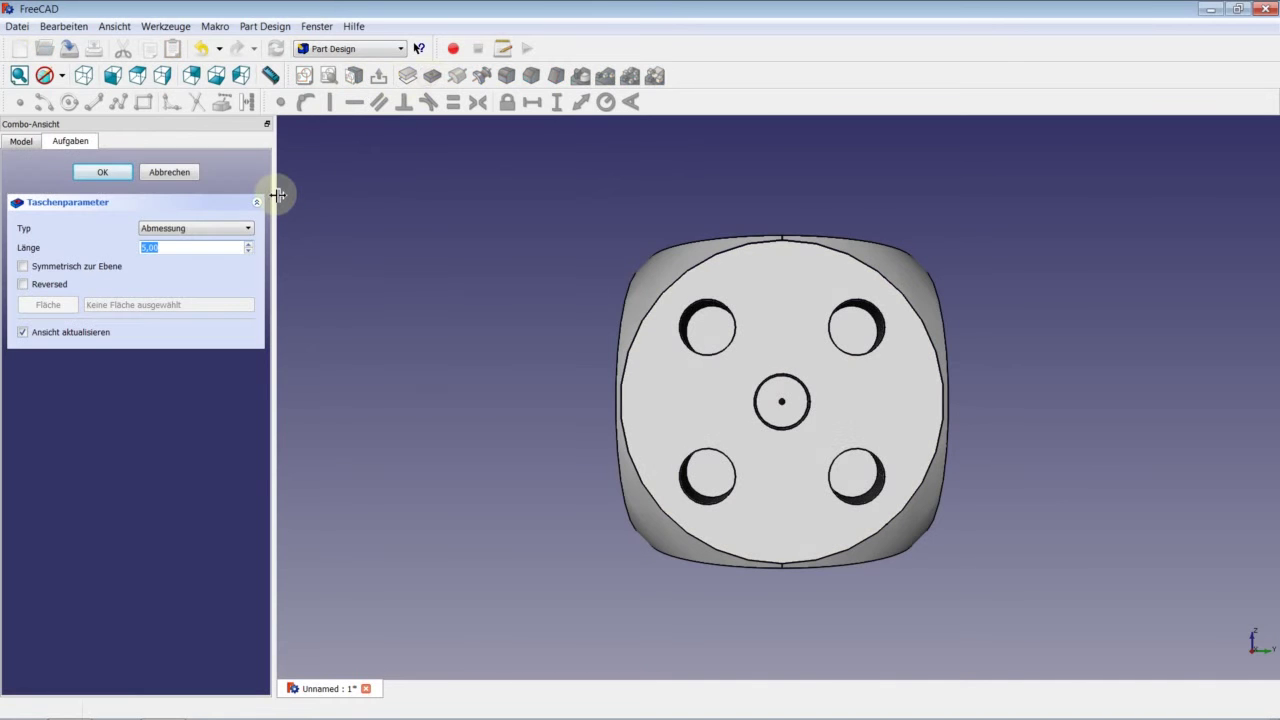
type("0,1")
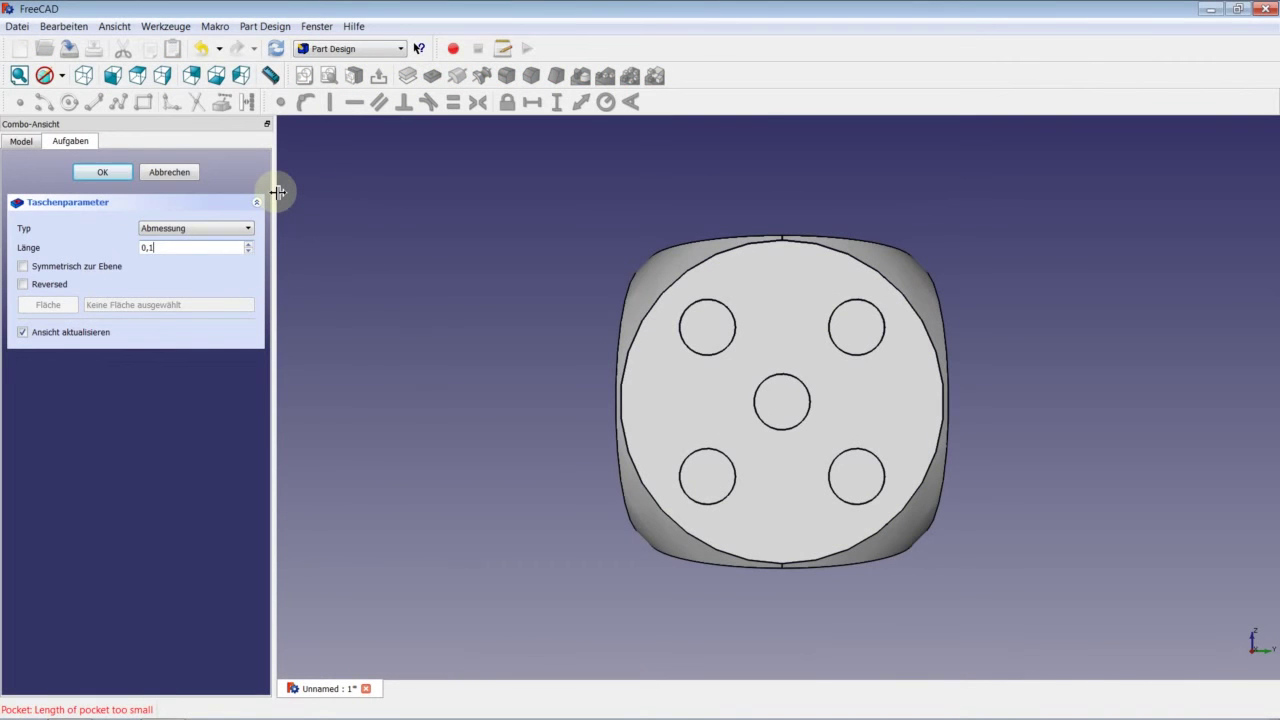
key("Return")
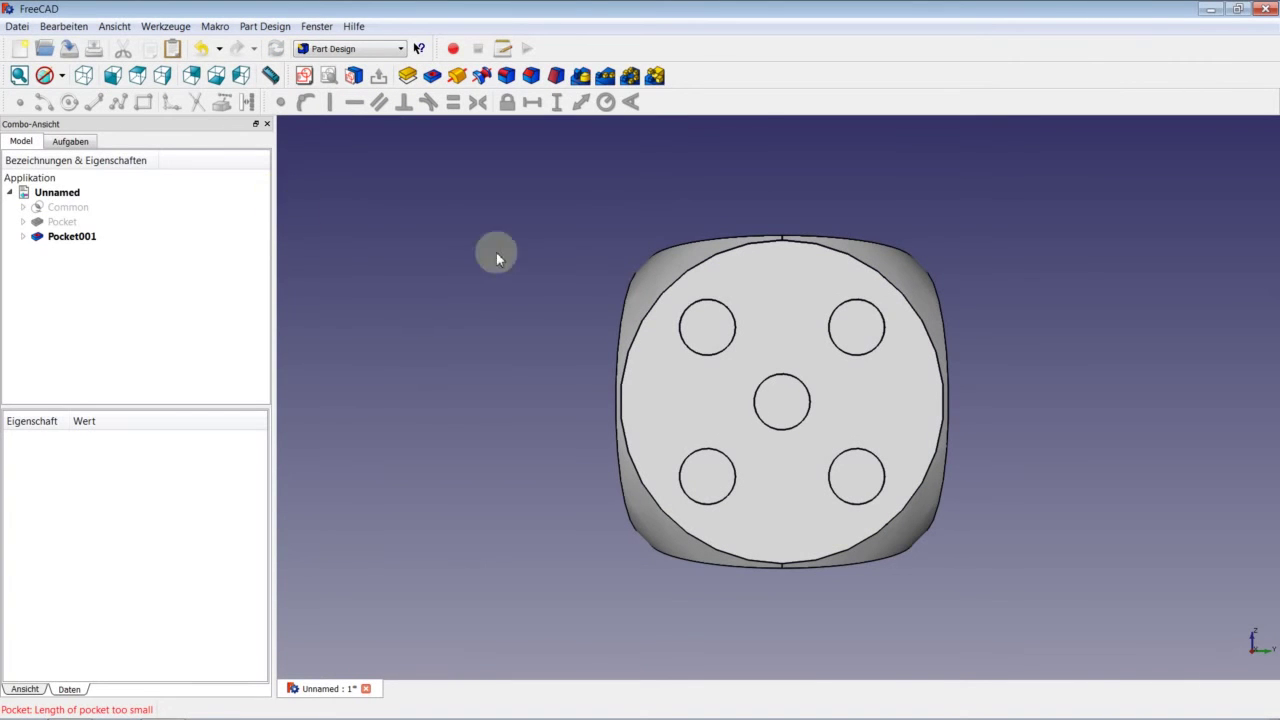
Orbit the die to view the new pip recesses and select its blank left face.
mouse_move(706, 352)
middle_mouse_down()
mouse_move(743, 339)
mouse_move(797, 360)
mouse_move(749, 409)
mouse_move(851, 343)
mouse_move(792, 398)
middle_mouse_up()
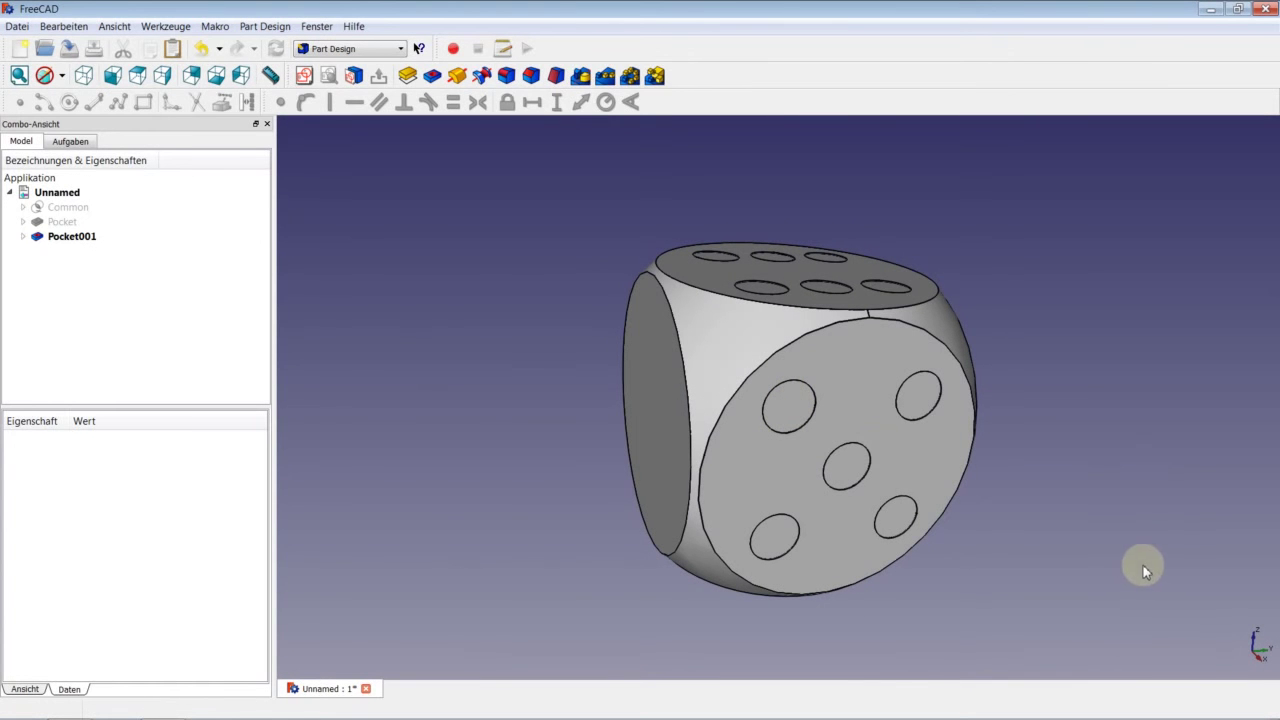
middle_click_drag(1140, 565, 711, 519)
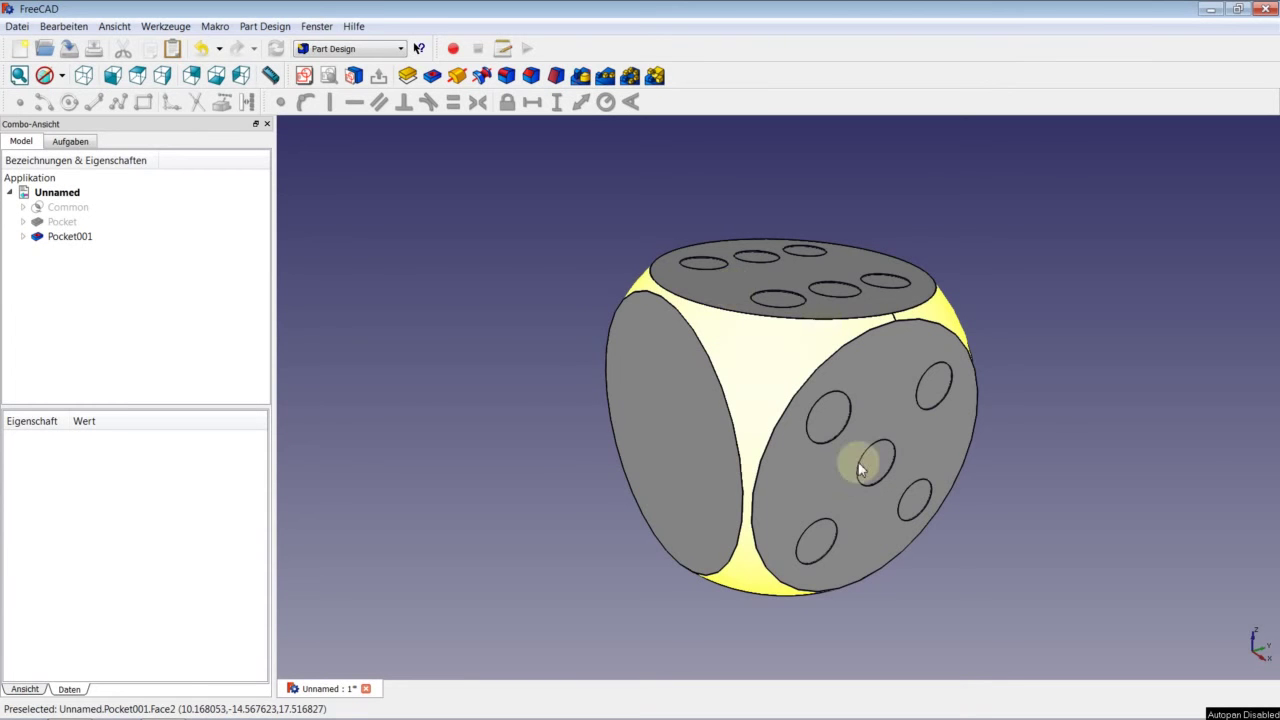
left_click(686, 444)
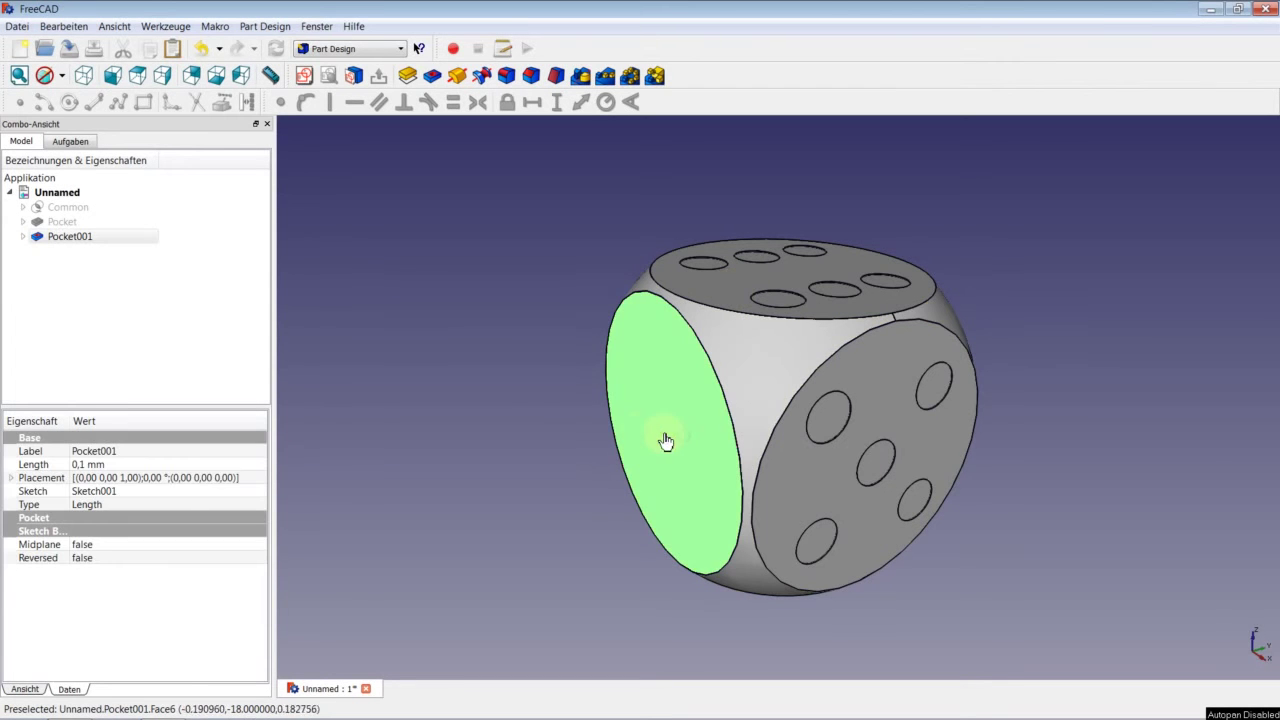
Start a new sketch on the blank face and draw a rectangle around its centre.
left_click(304, 76)
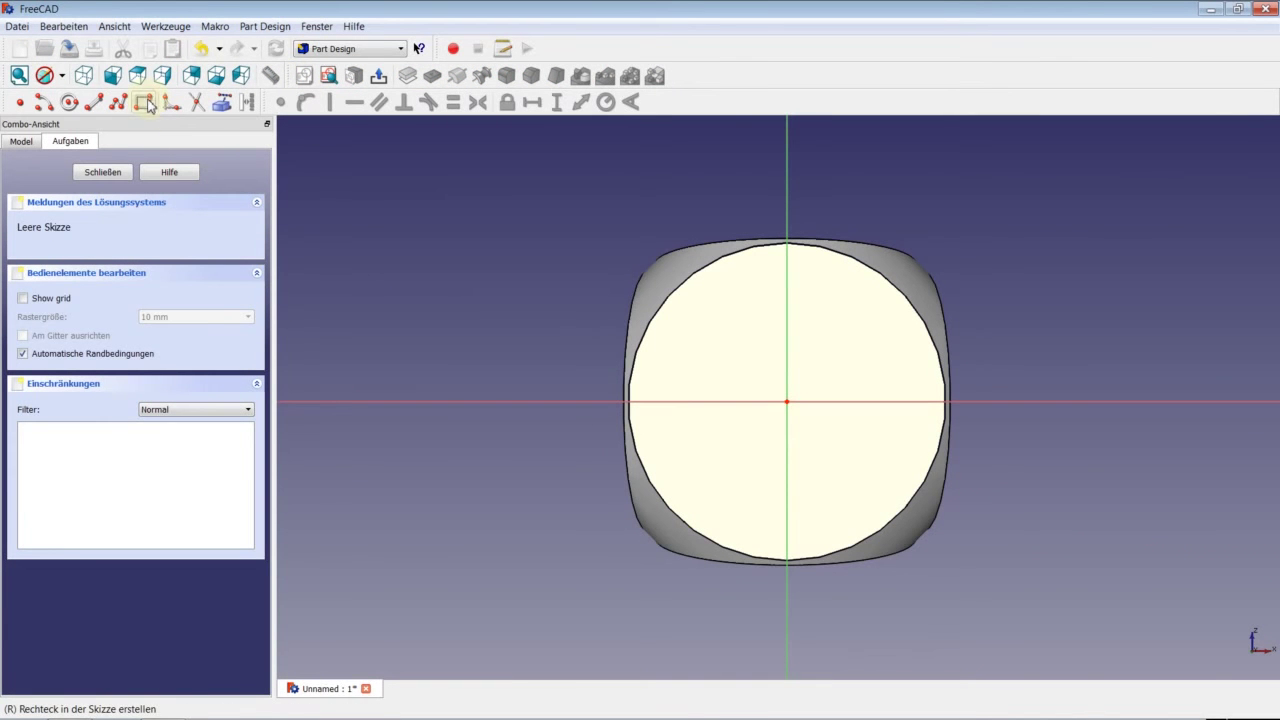
left_click(145, 103)
left_click(708, 330)
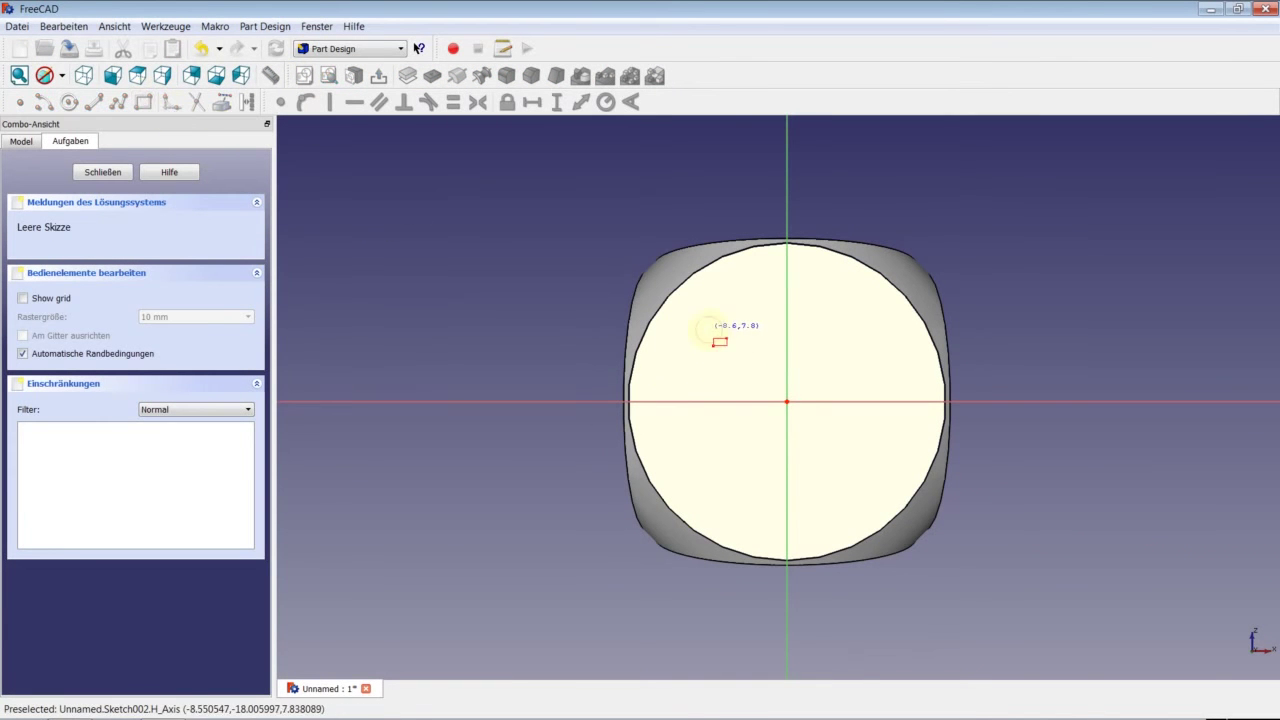
left_click(855, 460)
right_click(711, 334)
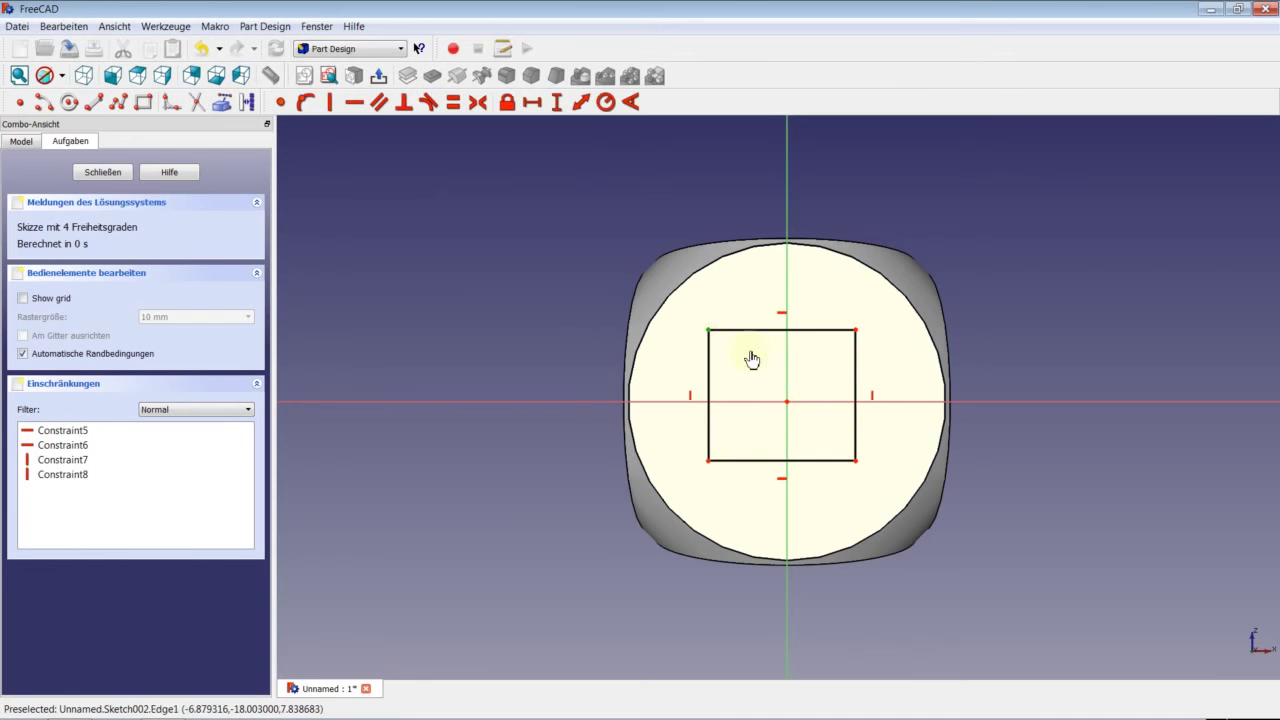
Centre the rectangle with symmetric constraints about both sketch axes.
left_click(855, 330)
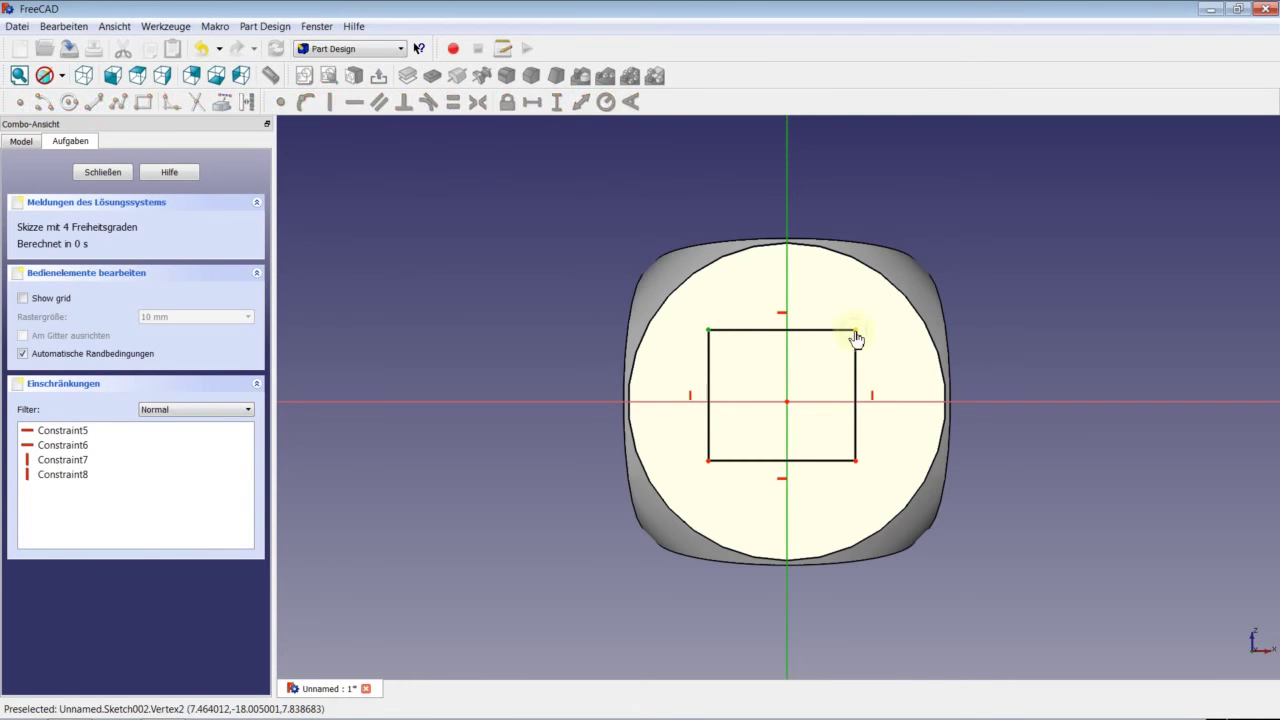
left_click(478, 102)
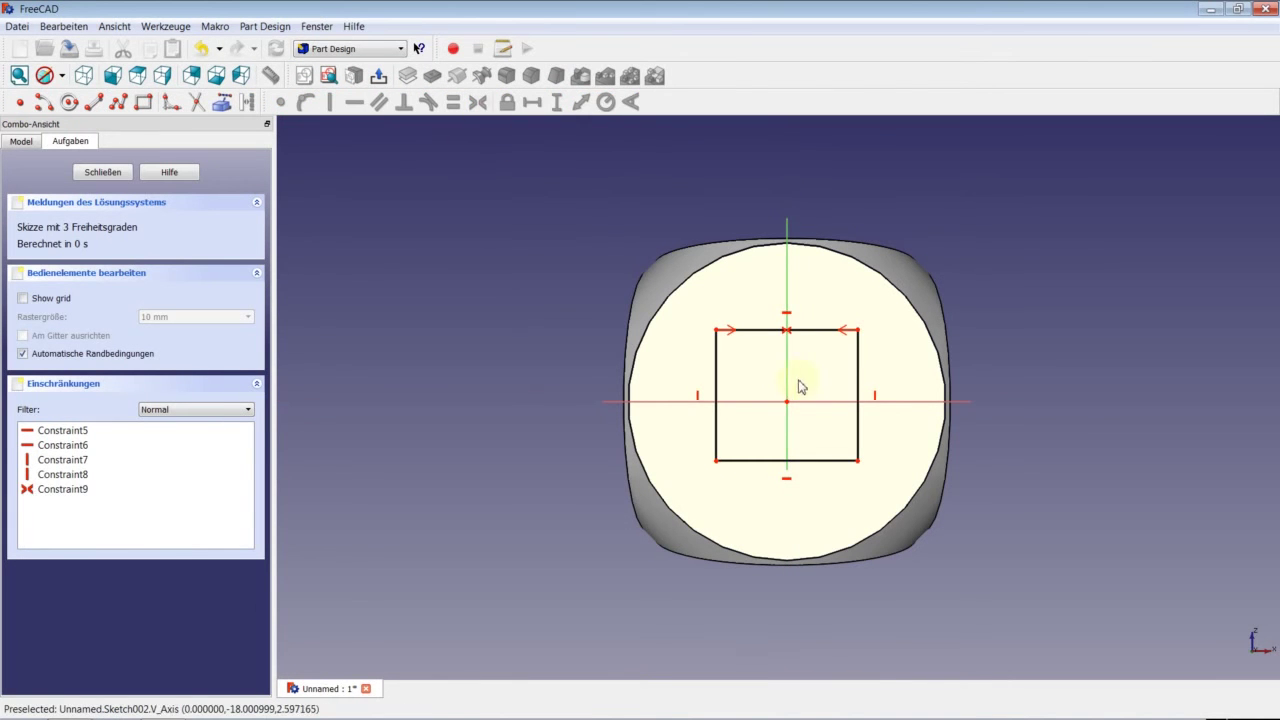
left_click(857, 330)
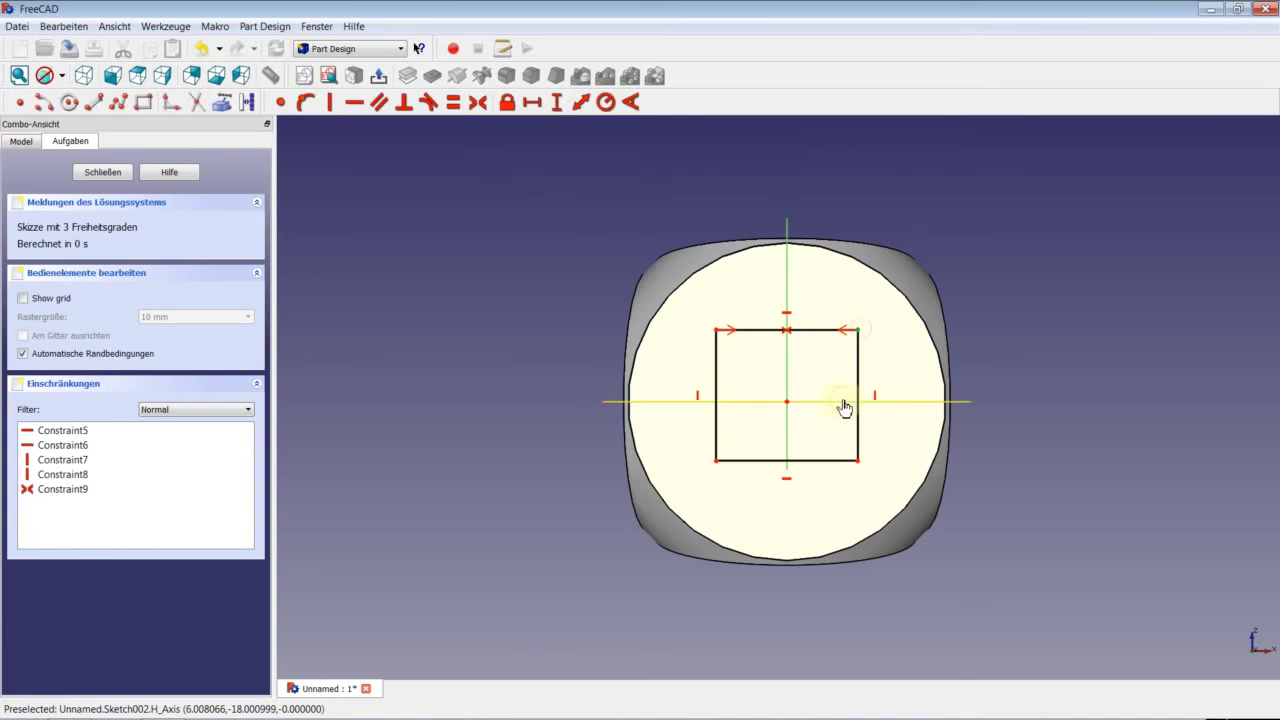
left_click(843, 402)
left_click(857, 462)
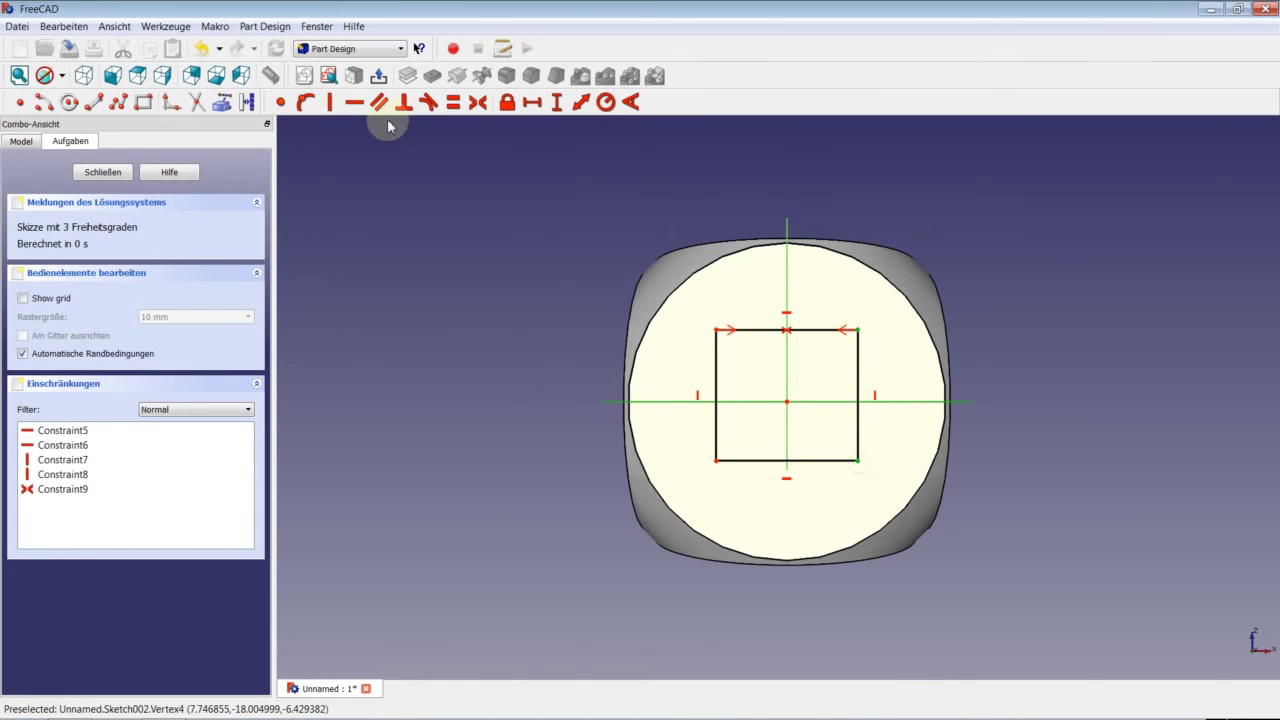
left_click(478, 102)
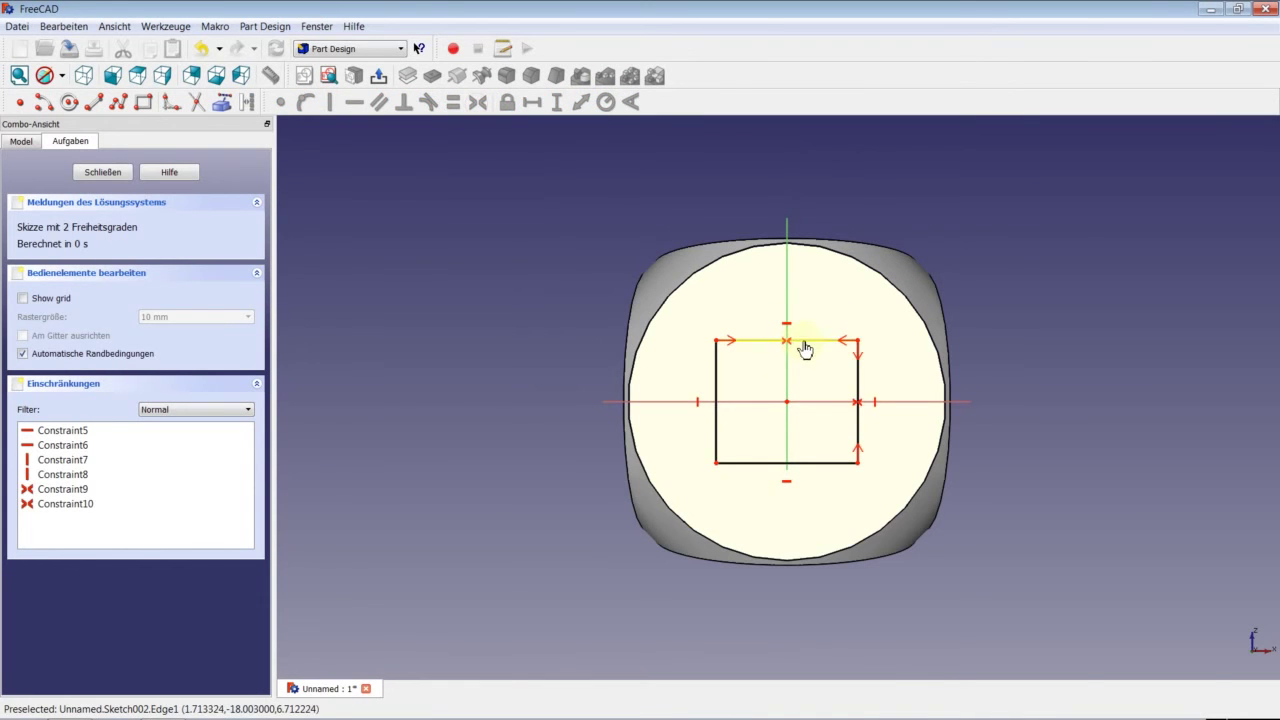
Make it an equal-sided 16 mm square and convert it to construction geometry.
left_click(805, 345)
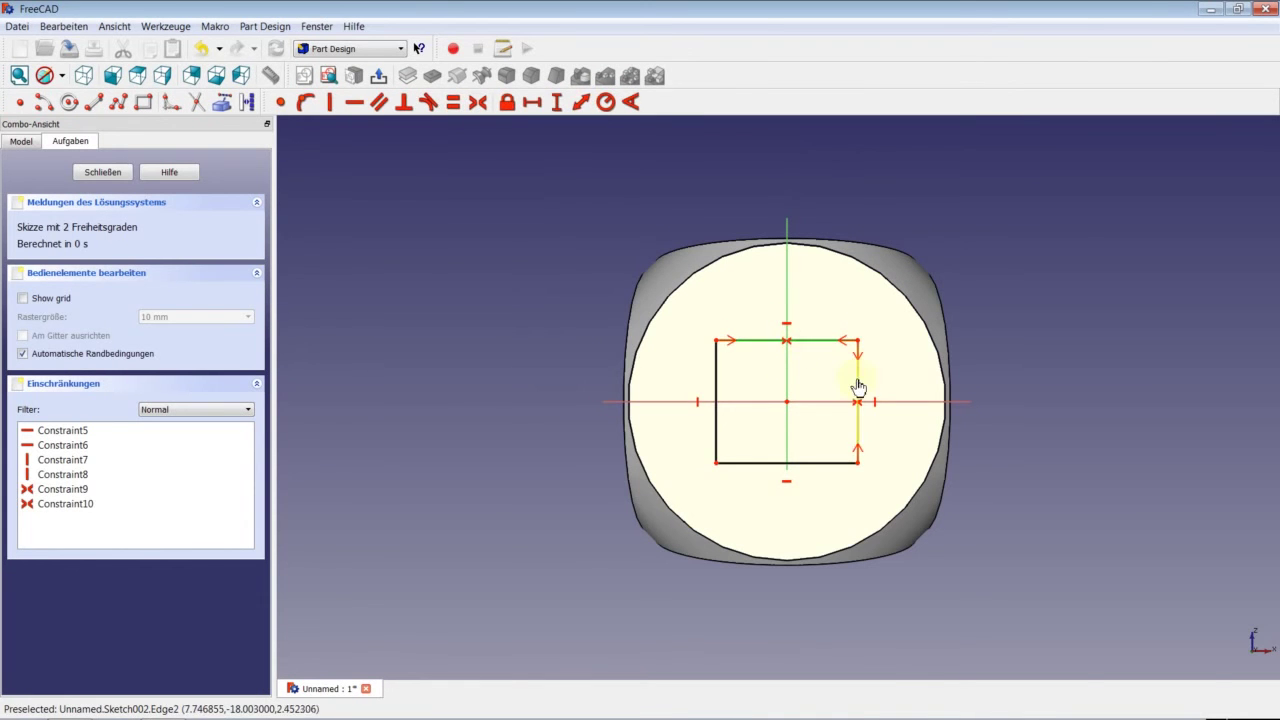
left_click(453, 102)
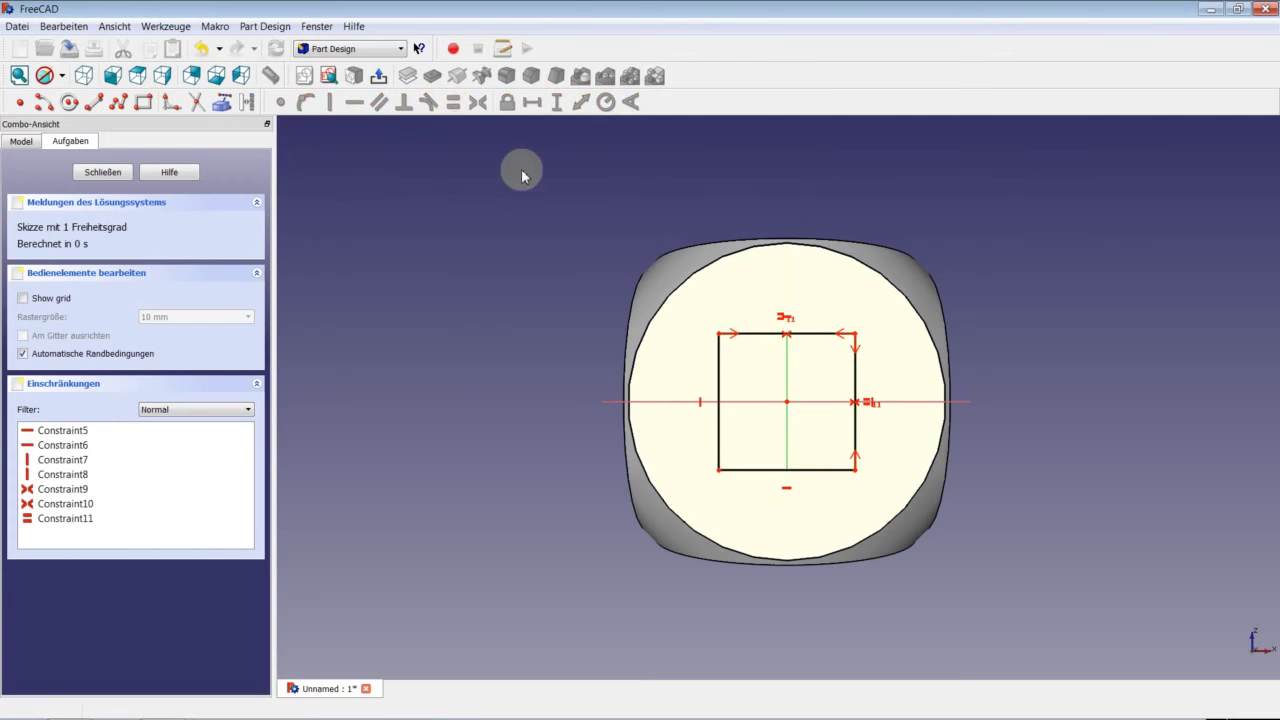
left_click(857, 386)
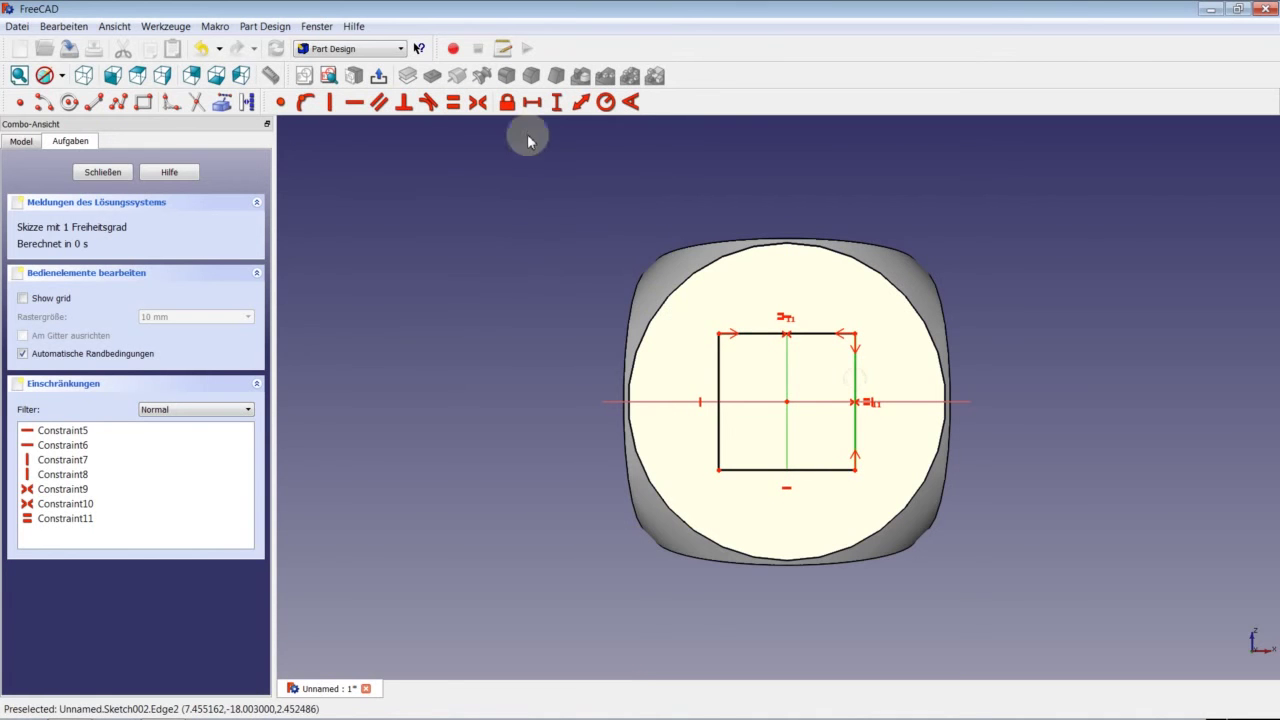
left_click(556, 106)
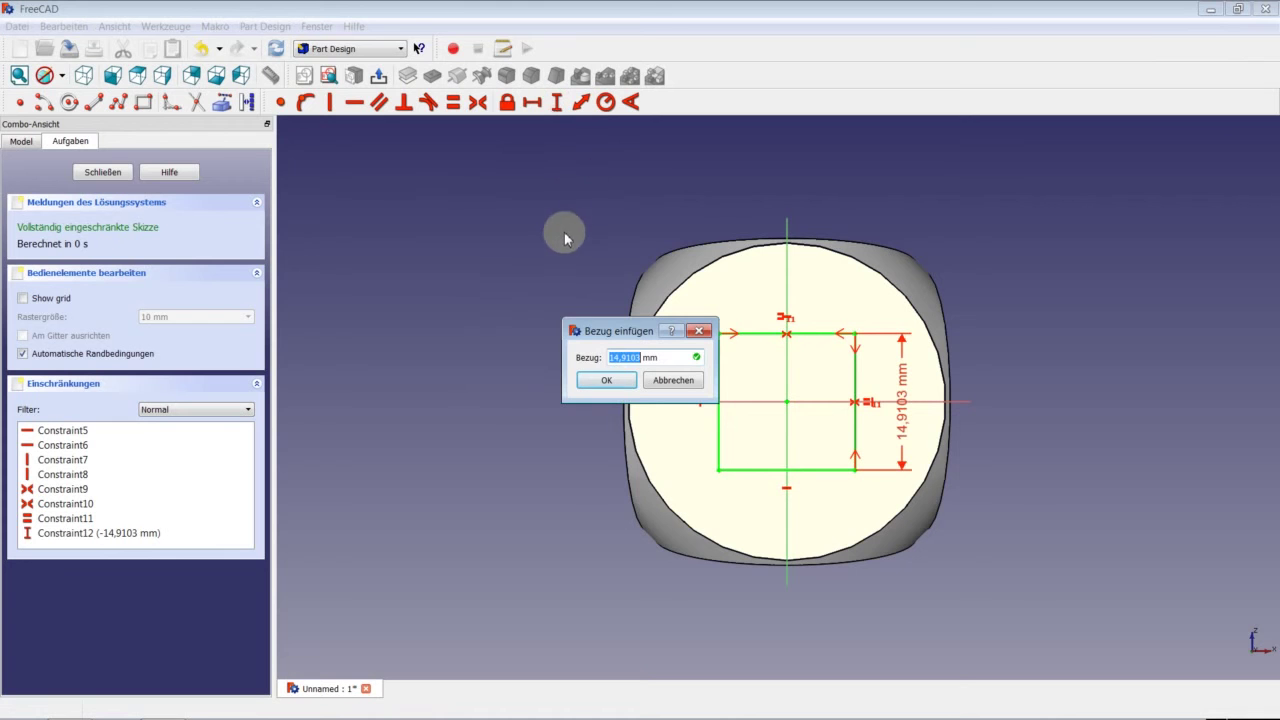
key("Return")
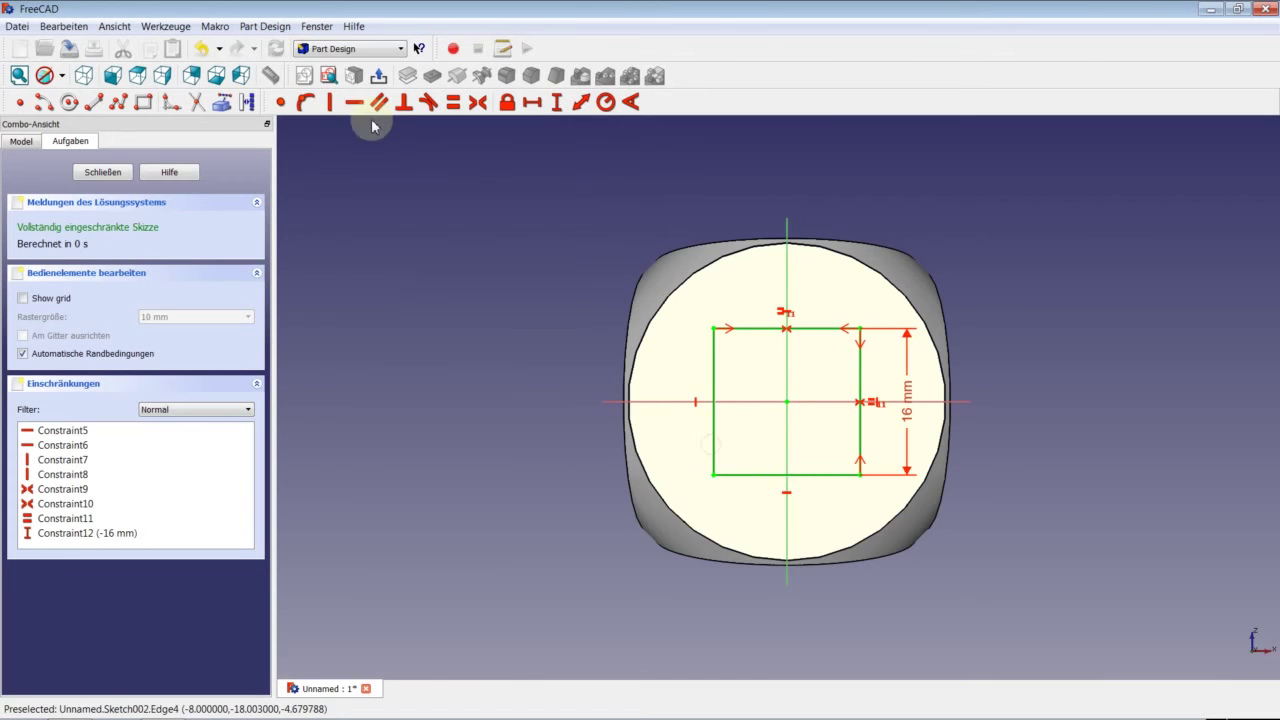
left_click(222, 101)
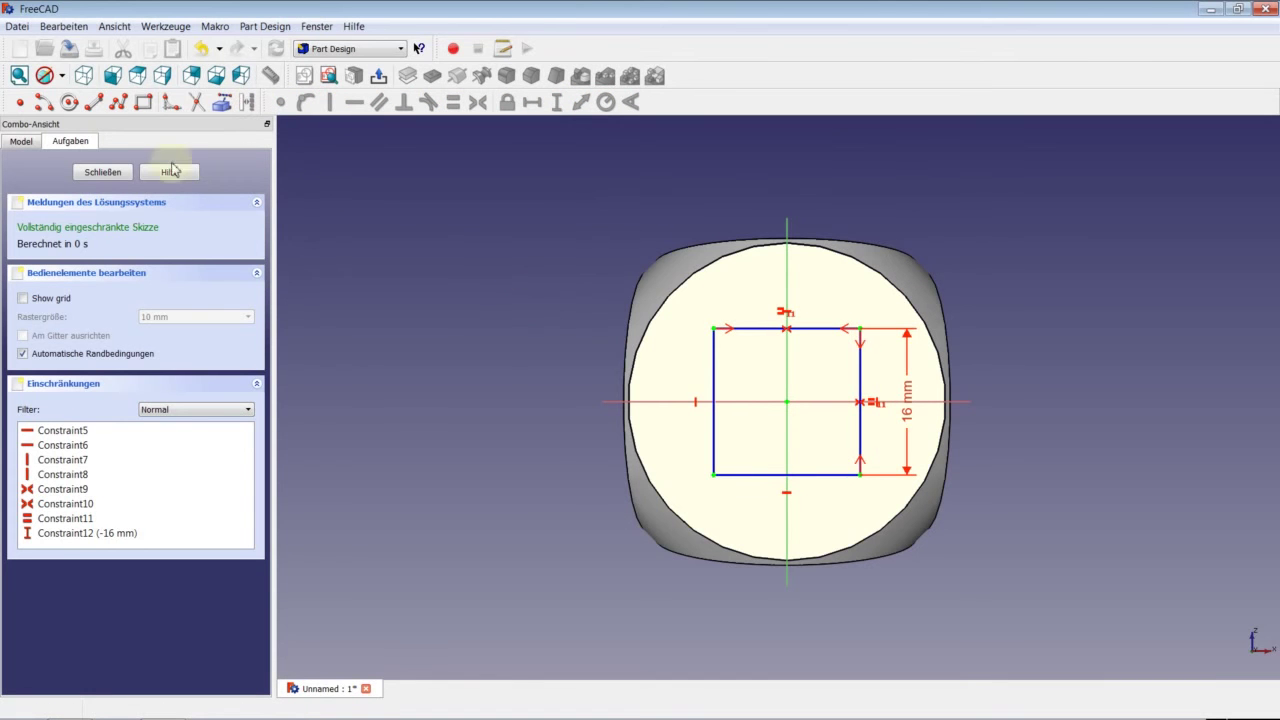
Draw four circles near the square's top-left, bottom-left, top-right and bottom-right corners.
left_click(69, 101)
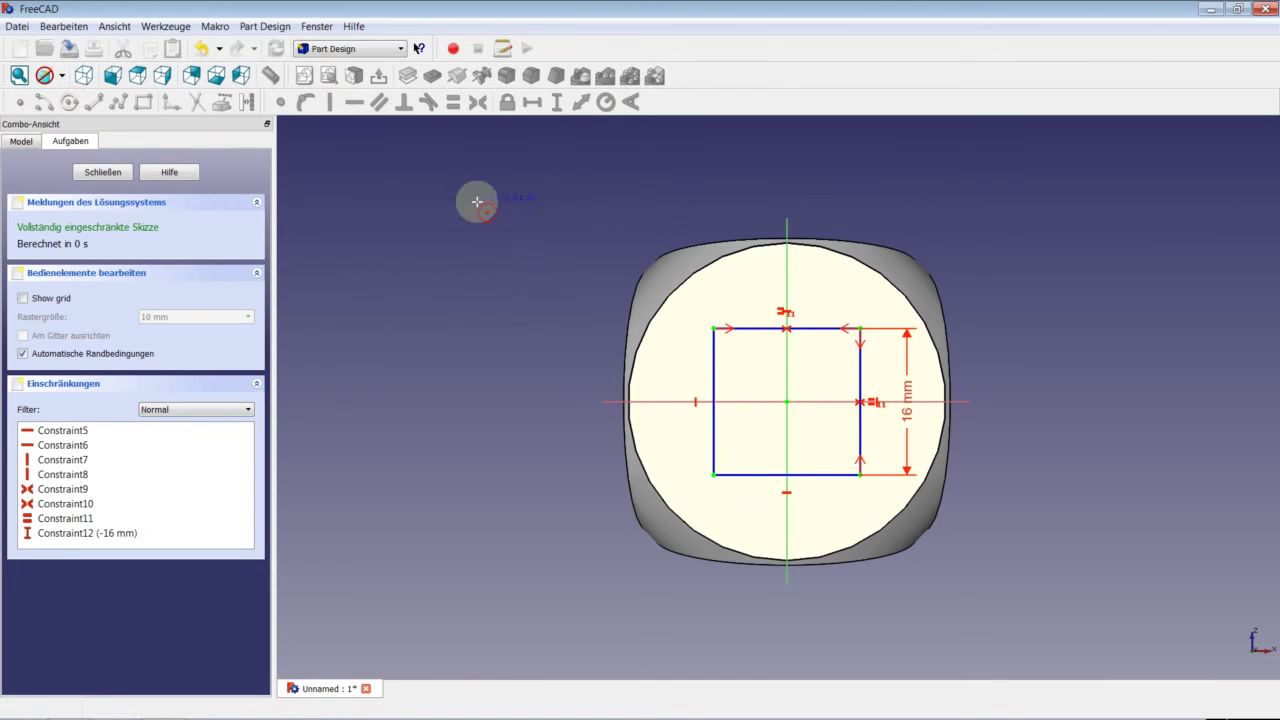
left_click(707, 308)
left_click(703, 293)
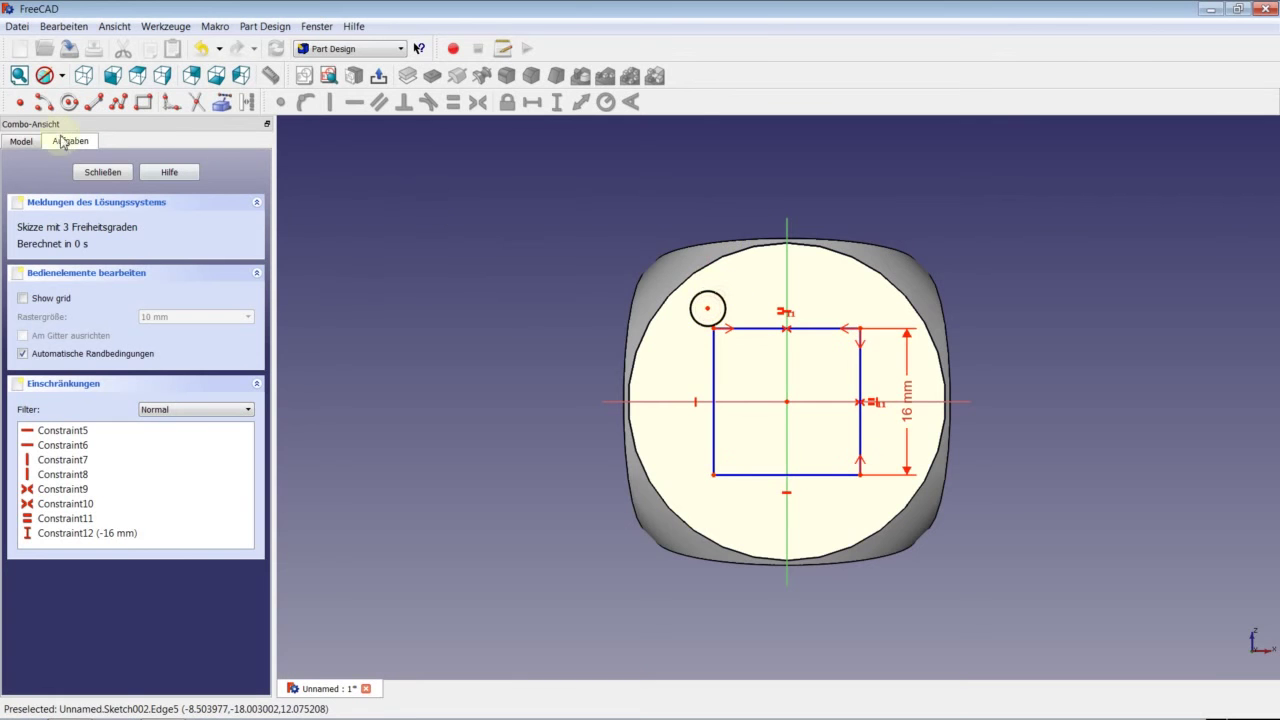
left_click(678, 488)
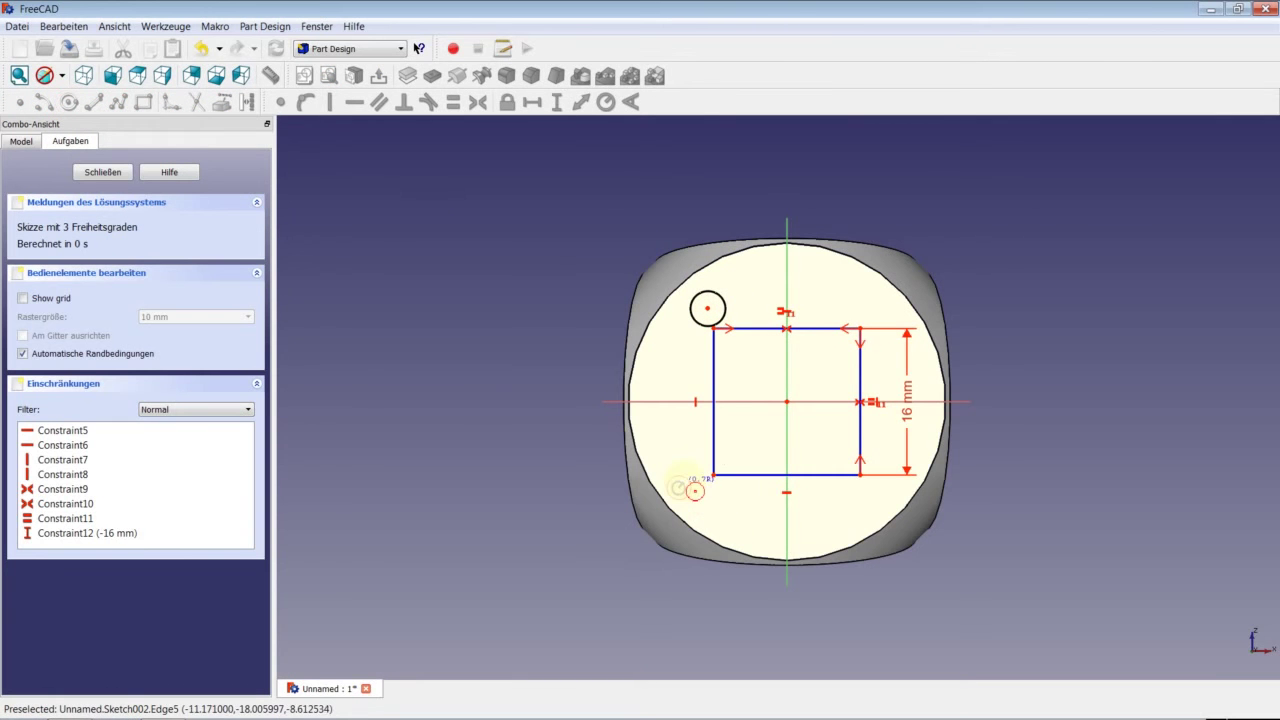
left_click(698, 507)
left_click(70, 106)
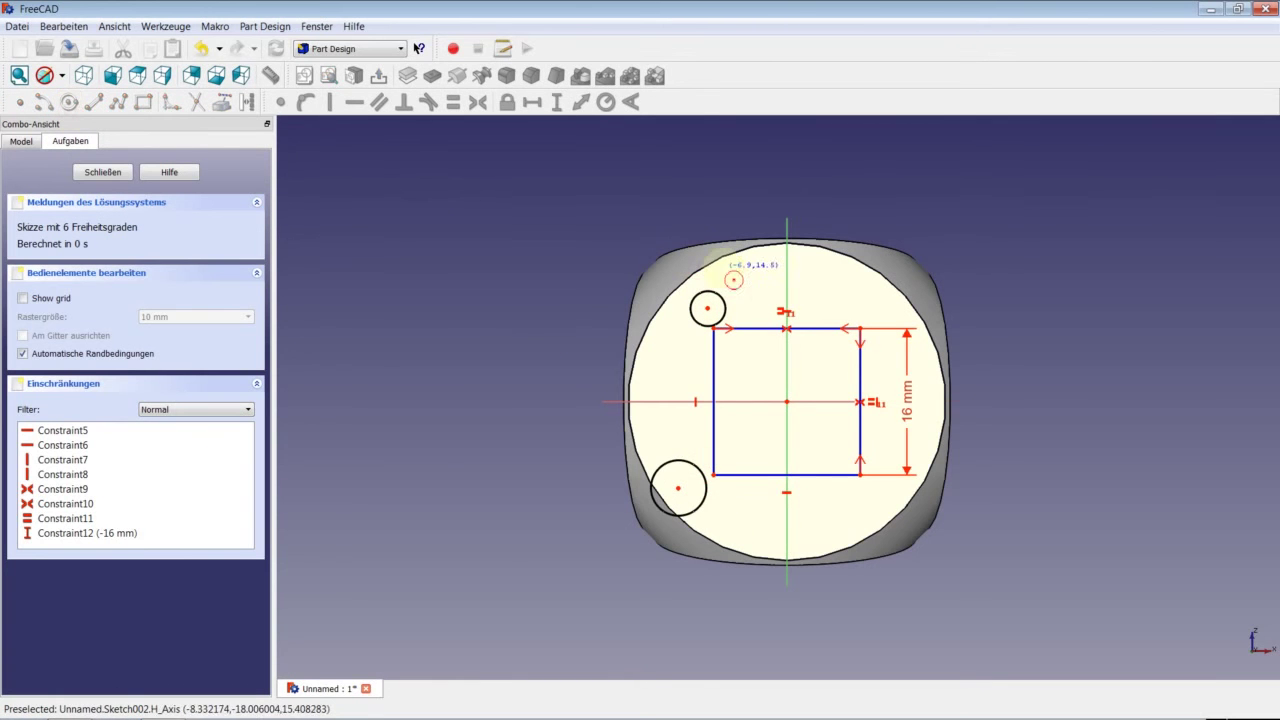
left_click(841, 302)
left_click(864, 302)
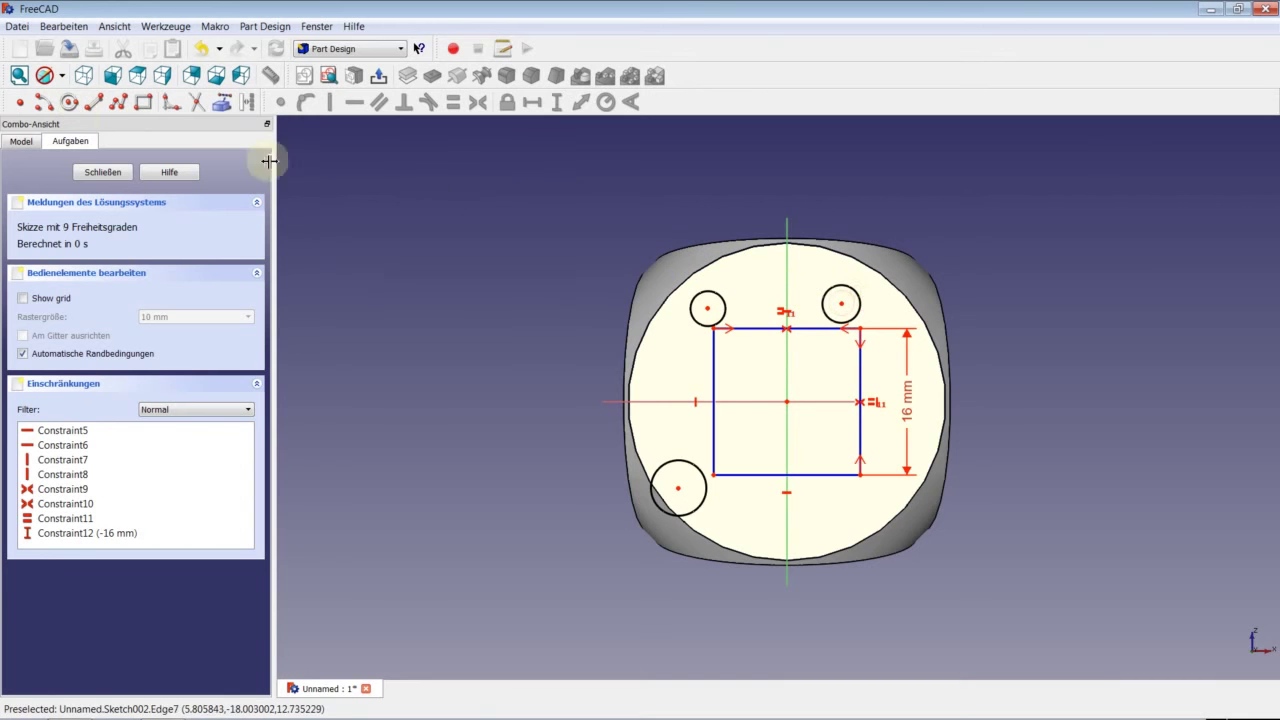
left_click(69, 102)
left_click(832, 507)
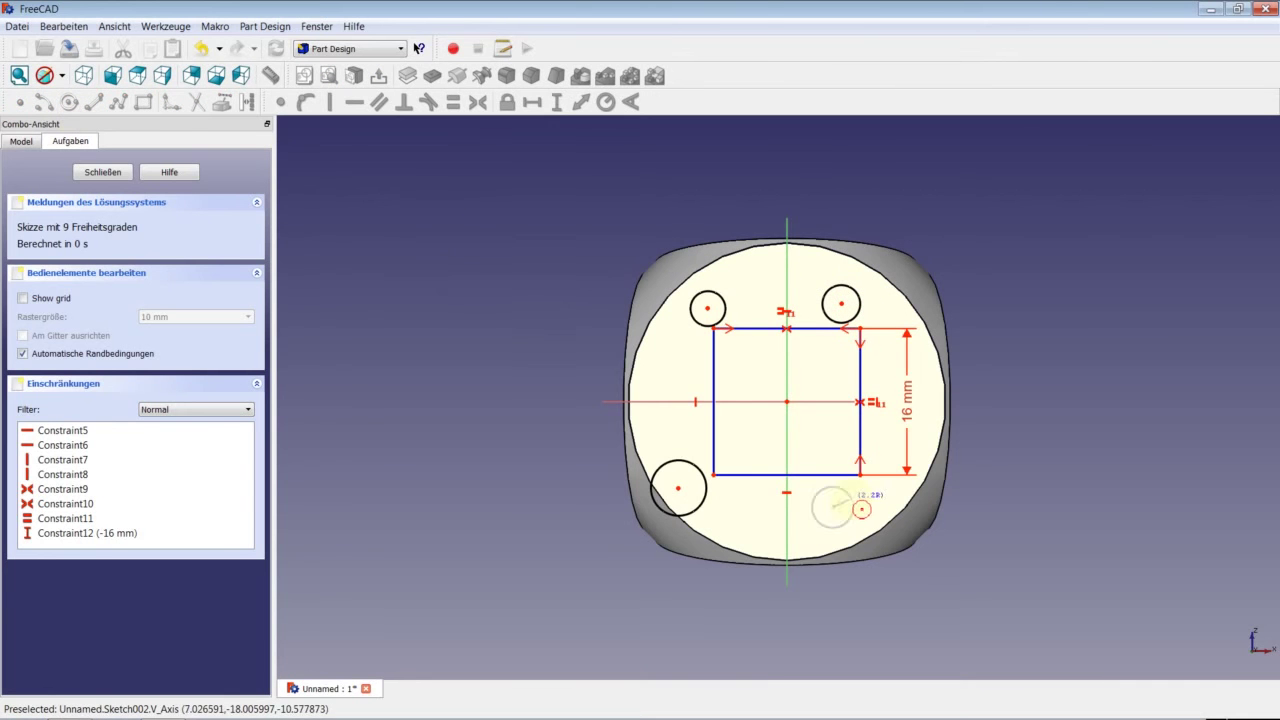
left_click(856, 507)
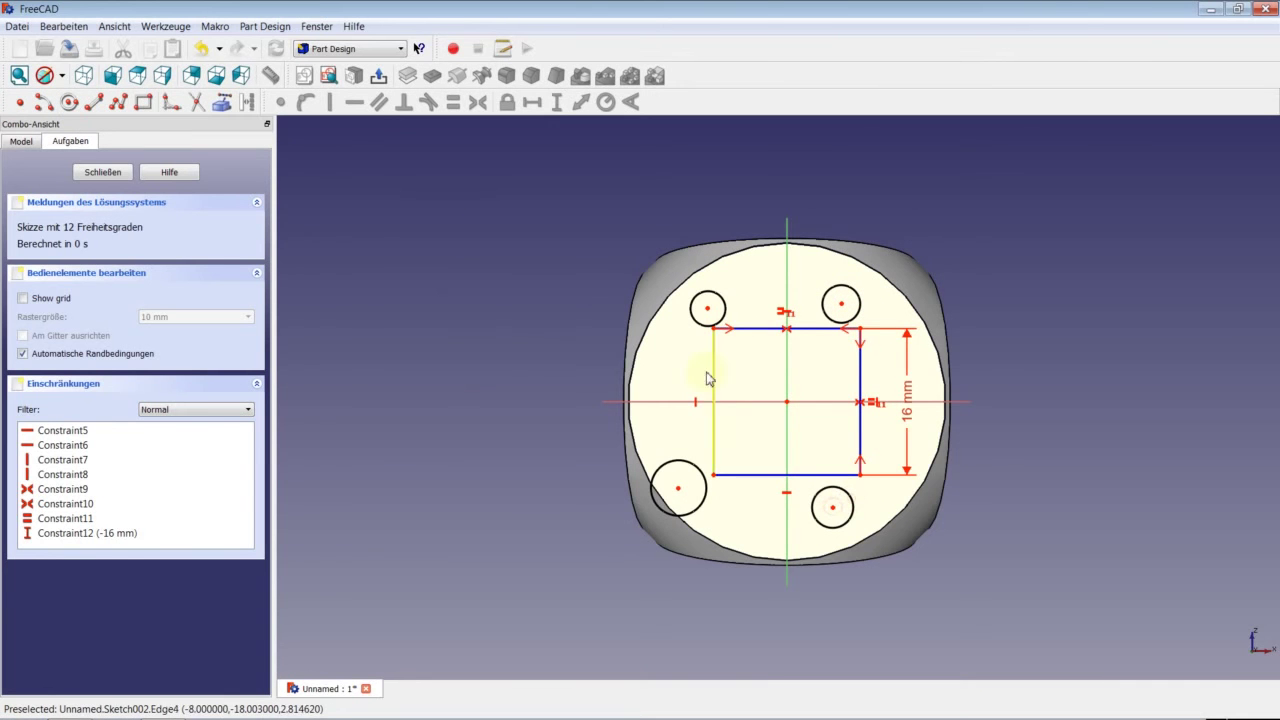
right_click(713, 317)
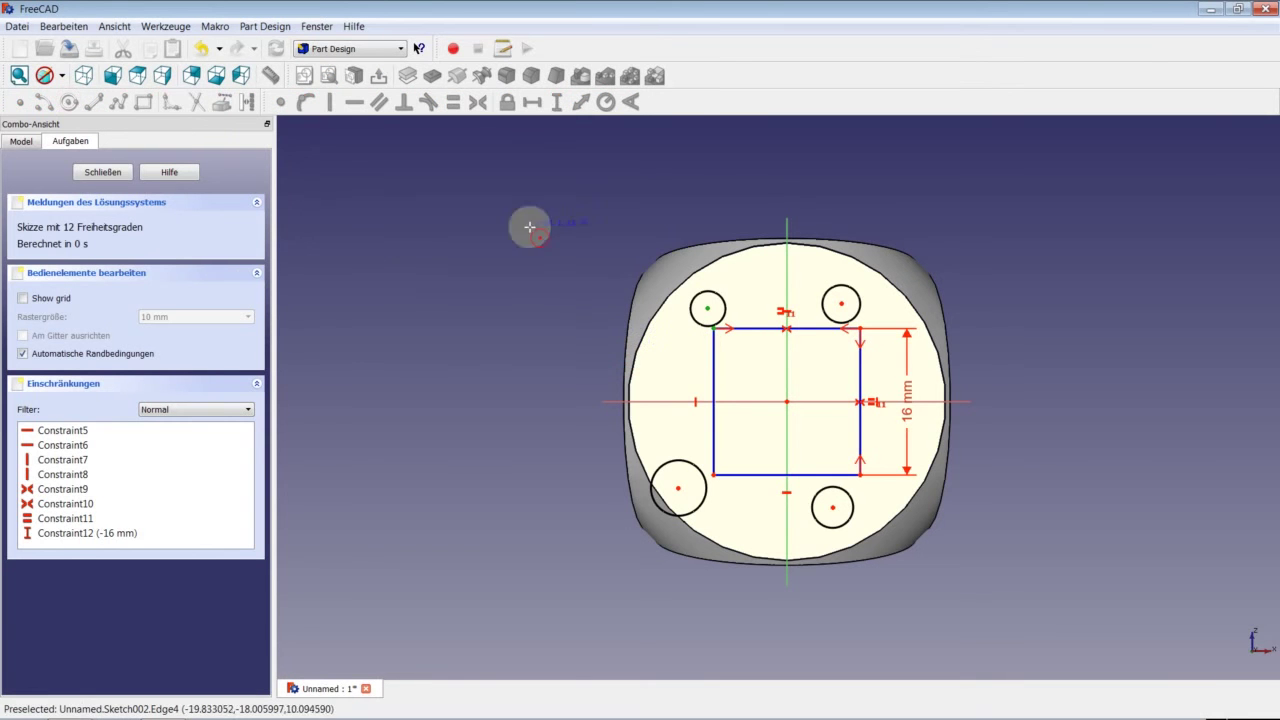
right_click(435, 204)
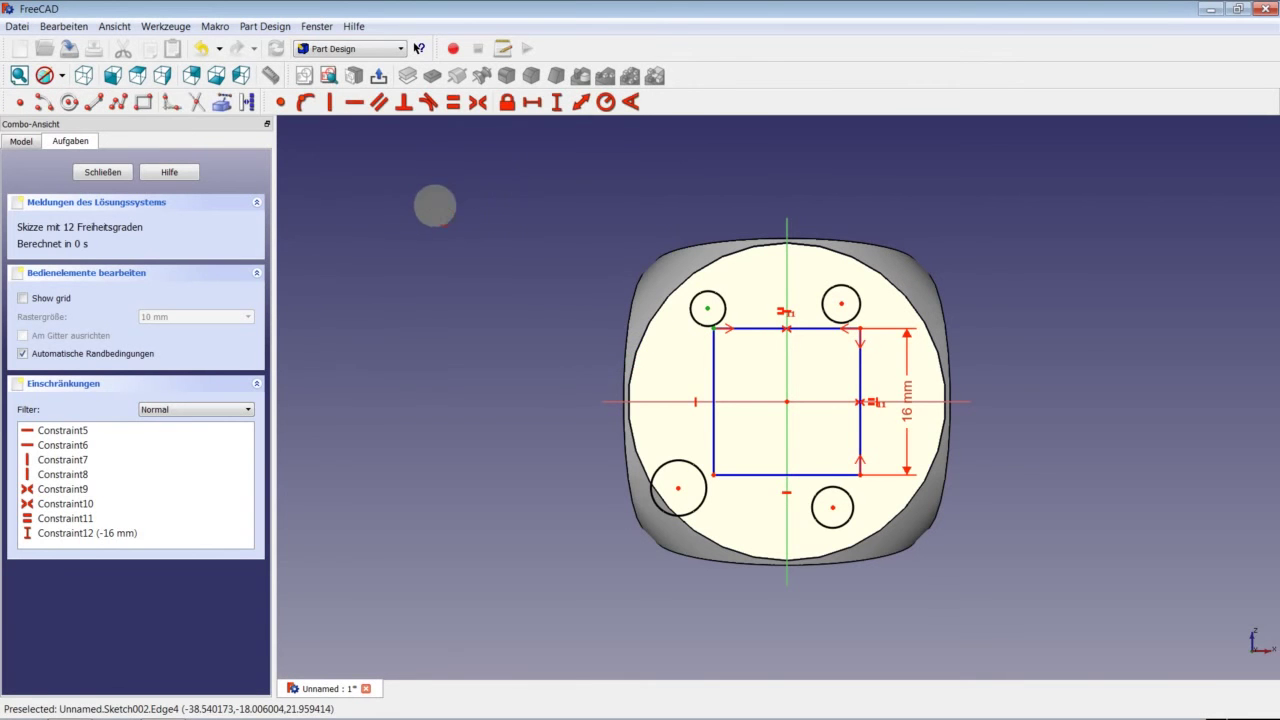
Make each circle's centre coincident with its matching corner of the square.
left_click(283, 102)
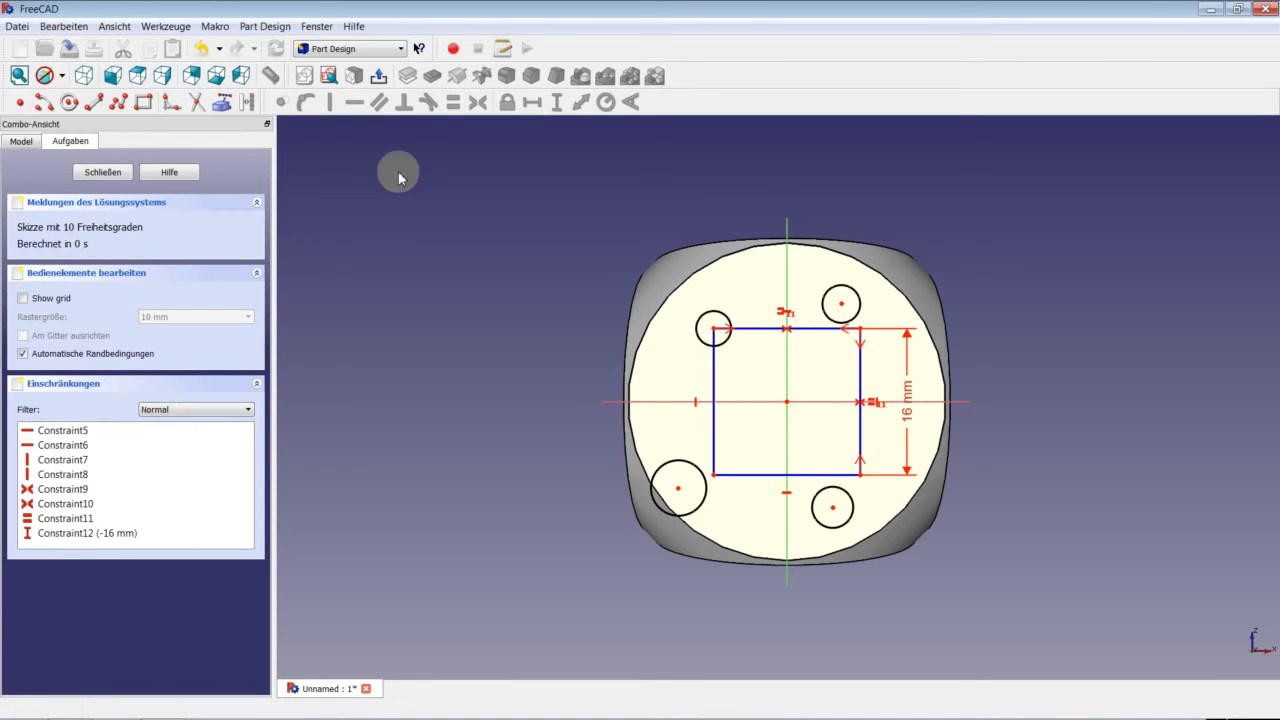
left_click(679, 489)
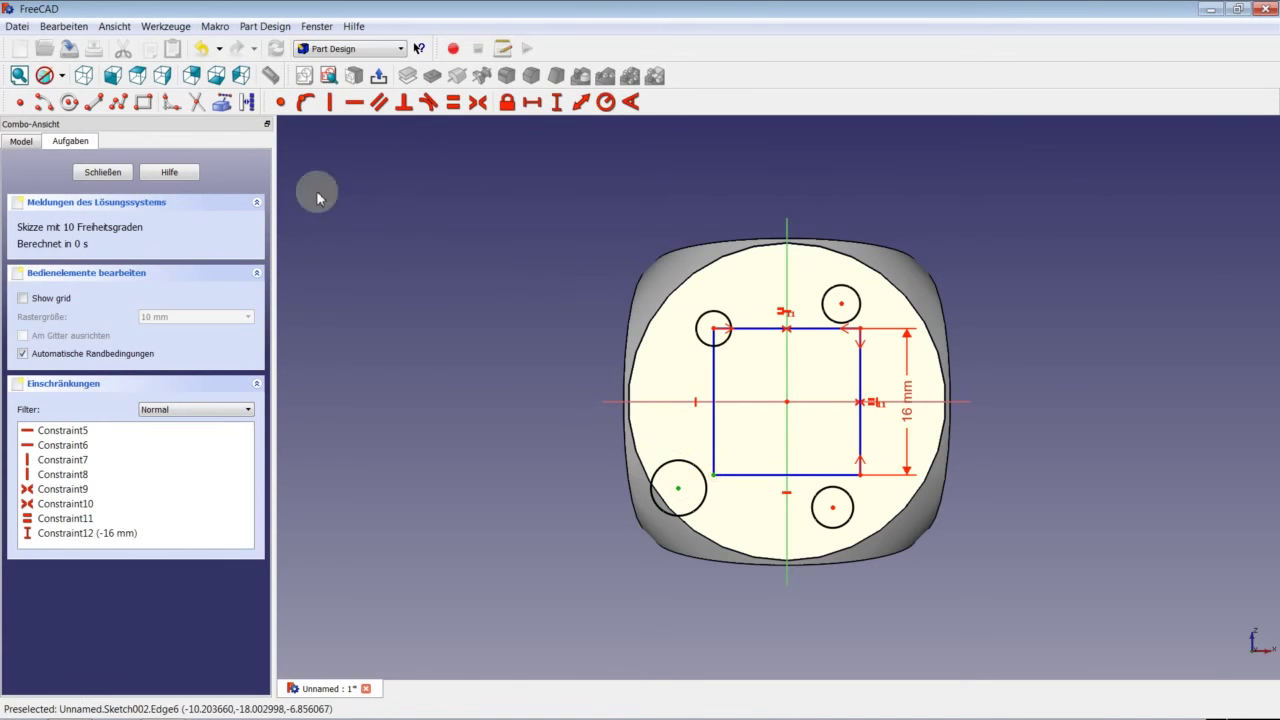
left_click(283, 102)
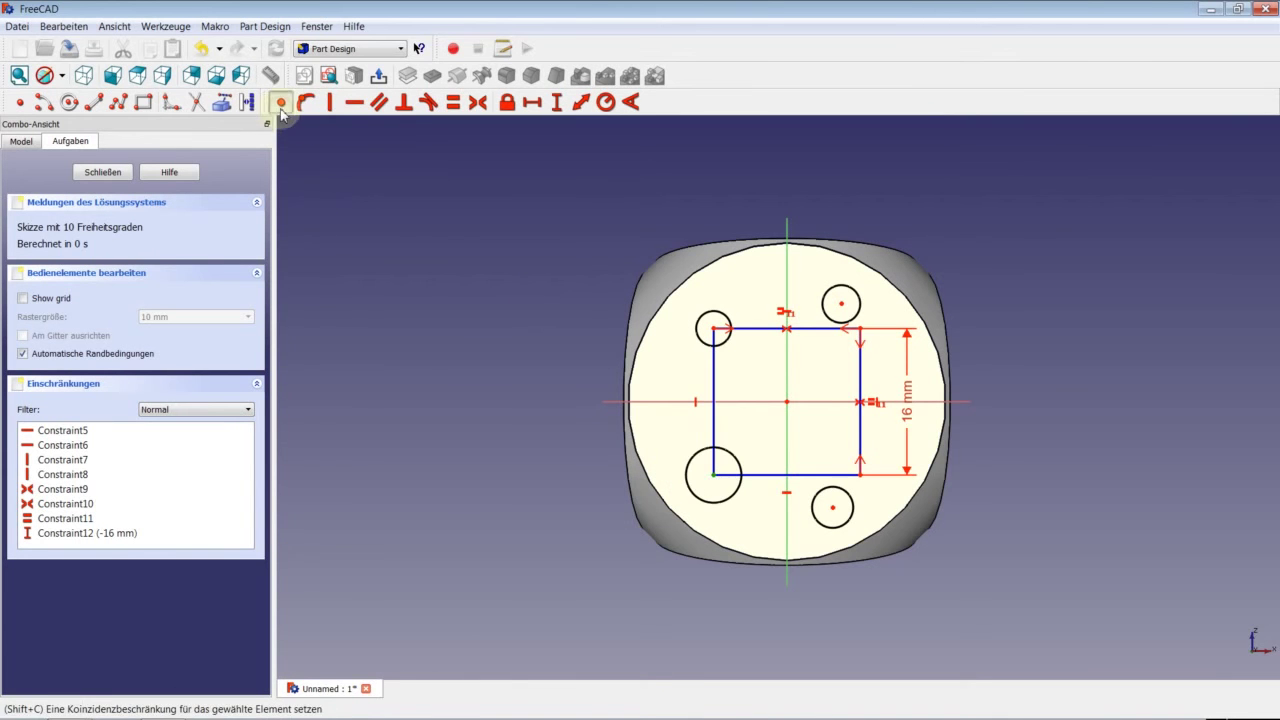
left_click(834, 509)
left_click(861, 477)
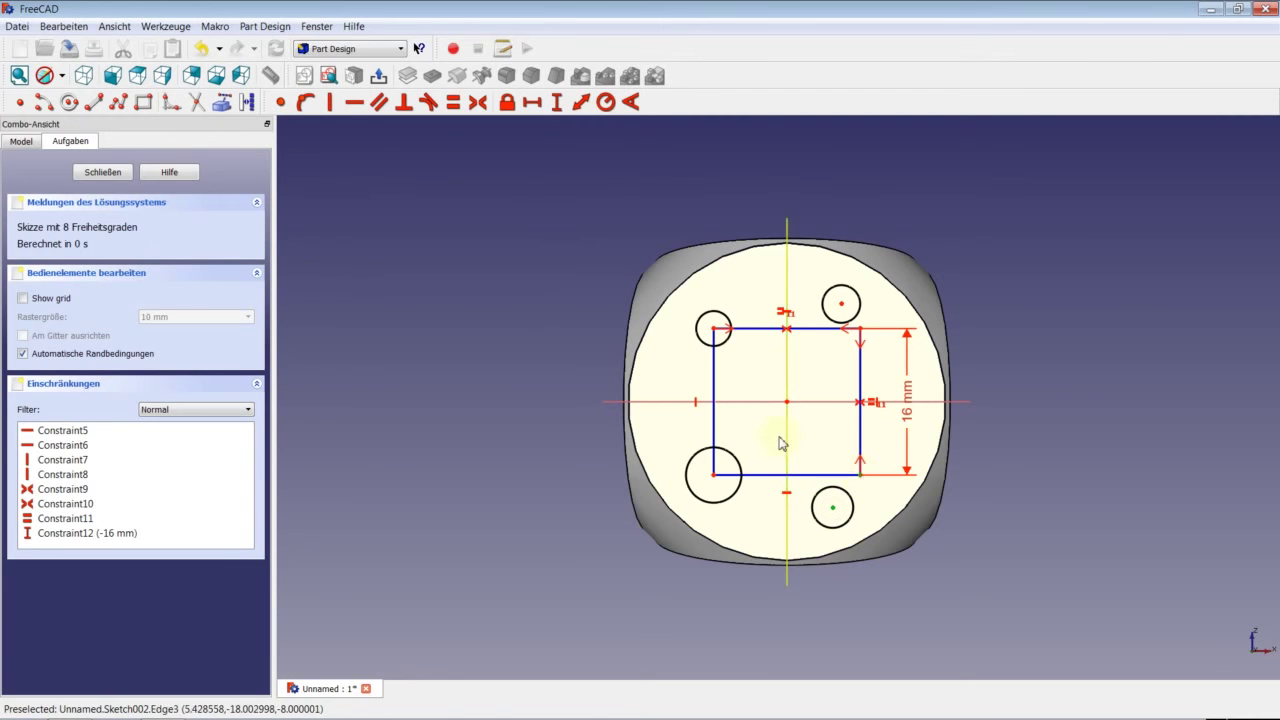
left_click(283, 102)
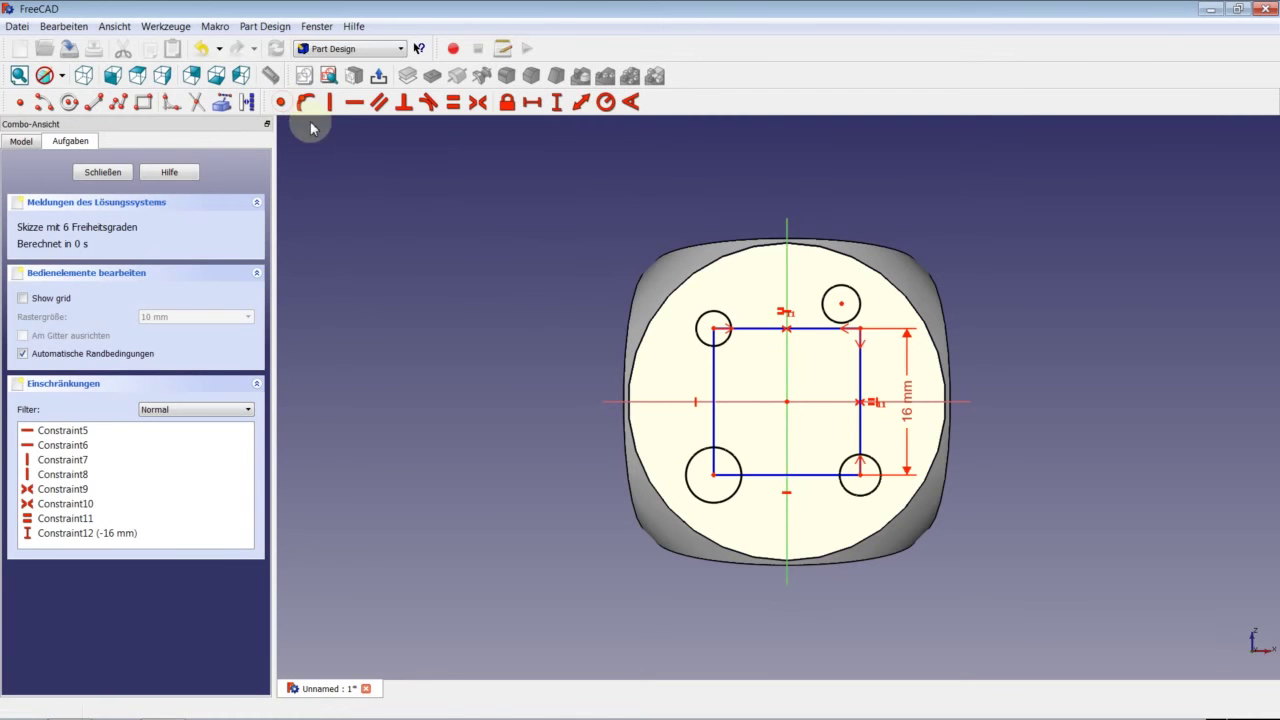
left_click(841, 303)
left_click(861, 331)
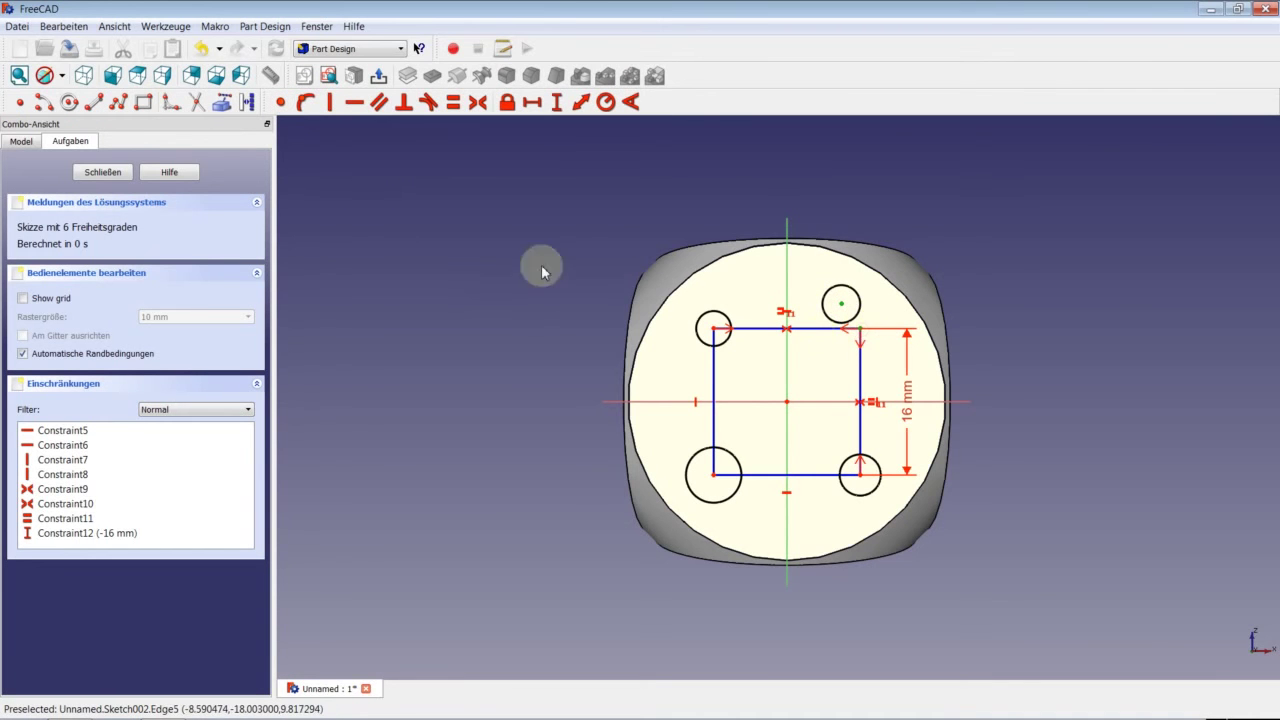
left_click(283, 102)
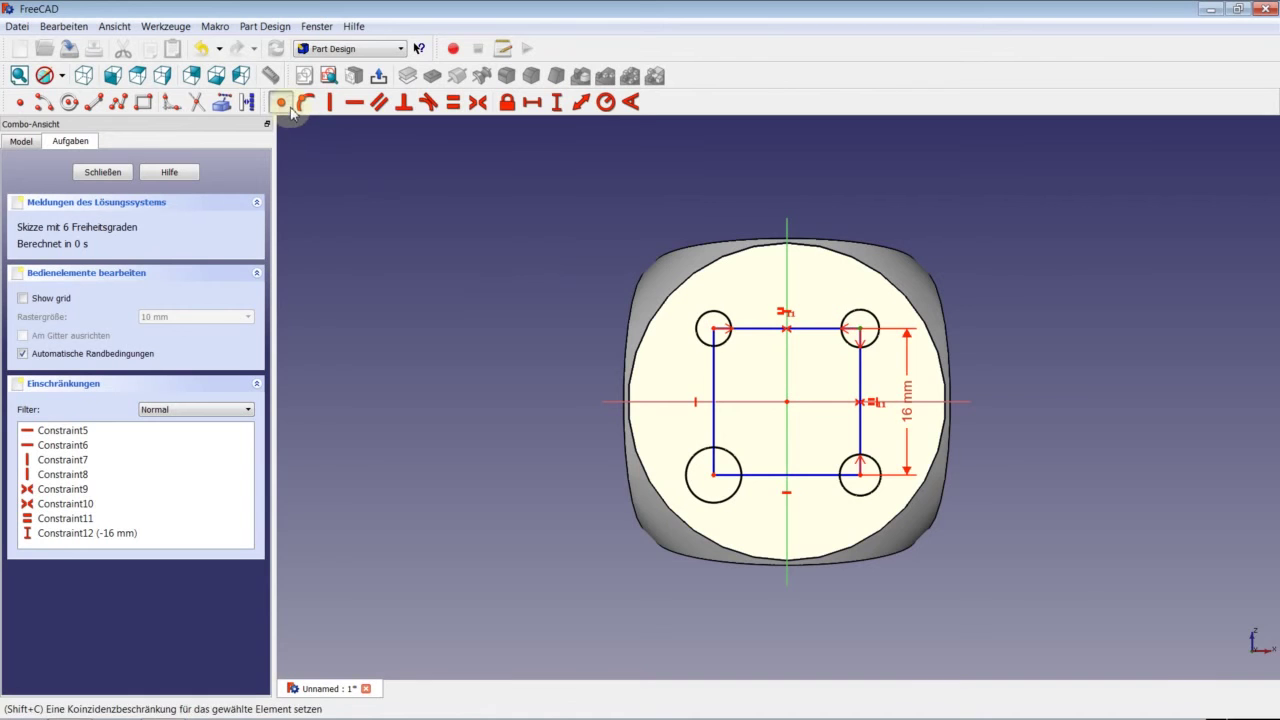
Make all four circles equal with a 3 mm radius.
left_click(720, 345)
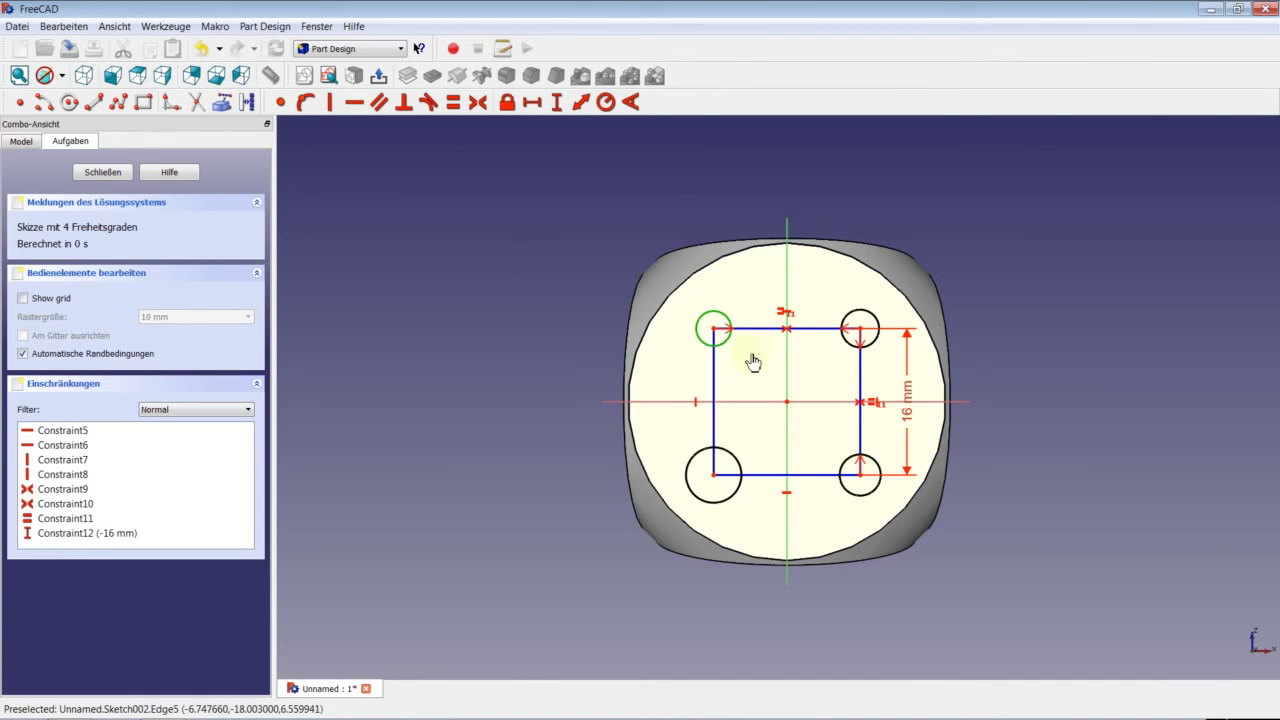
left_click(849, 352)
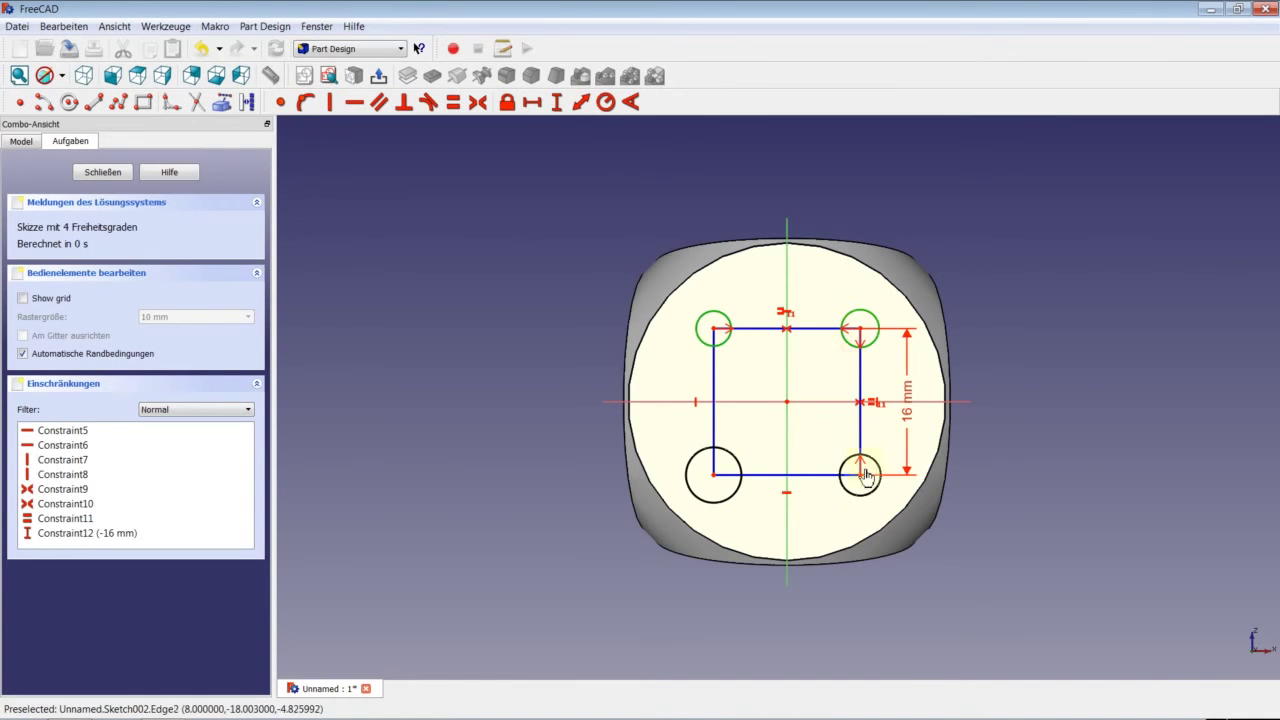
left_click(731, 497)
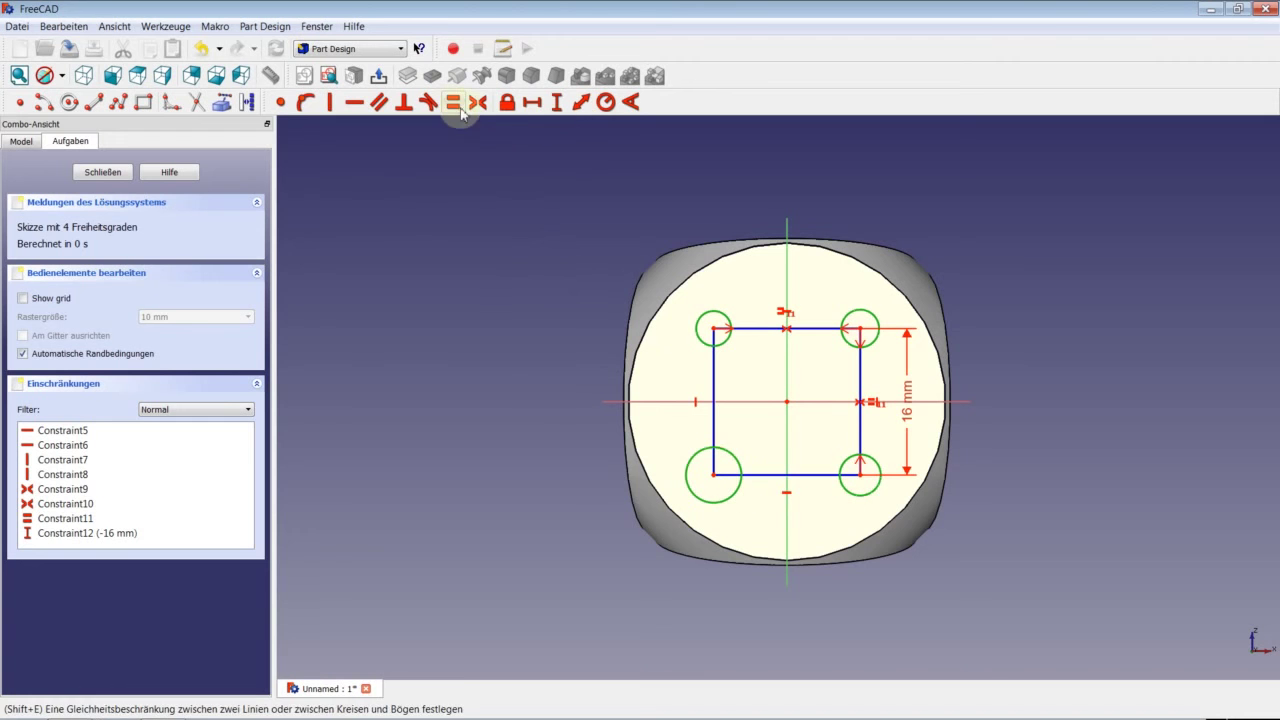
left_click(452, 104)
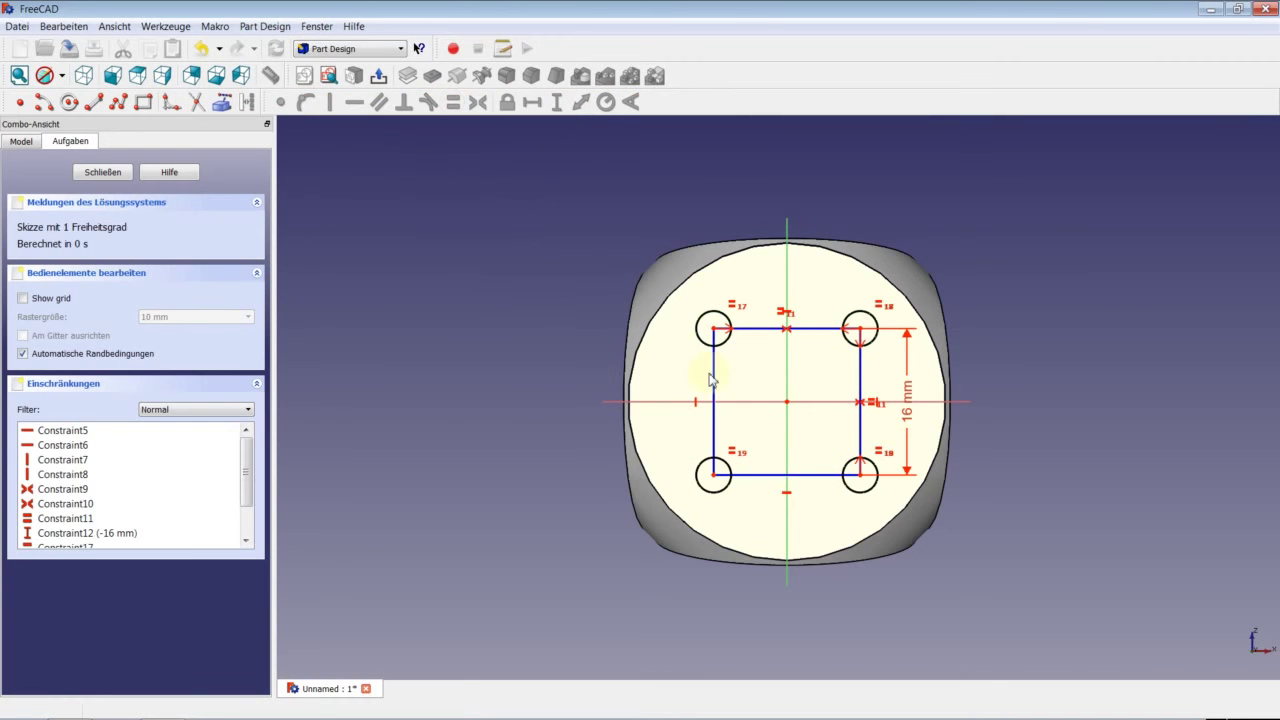
left_click(703, 342)
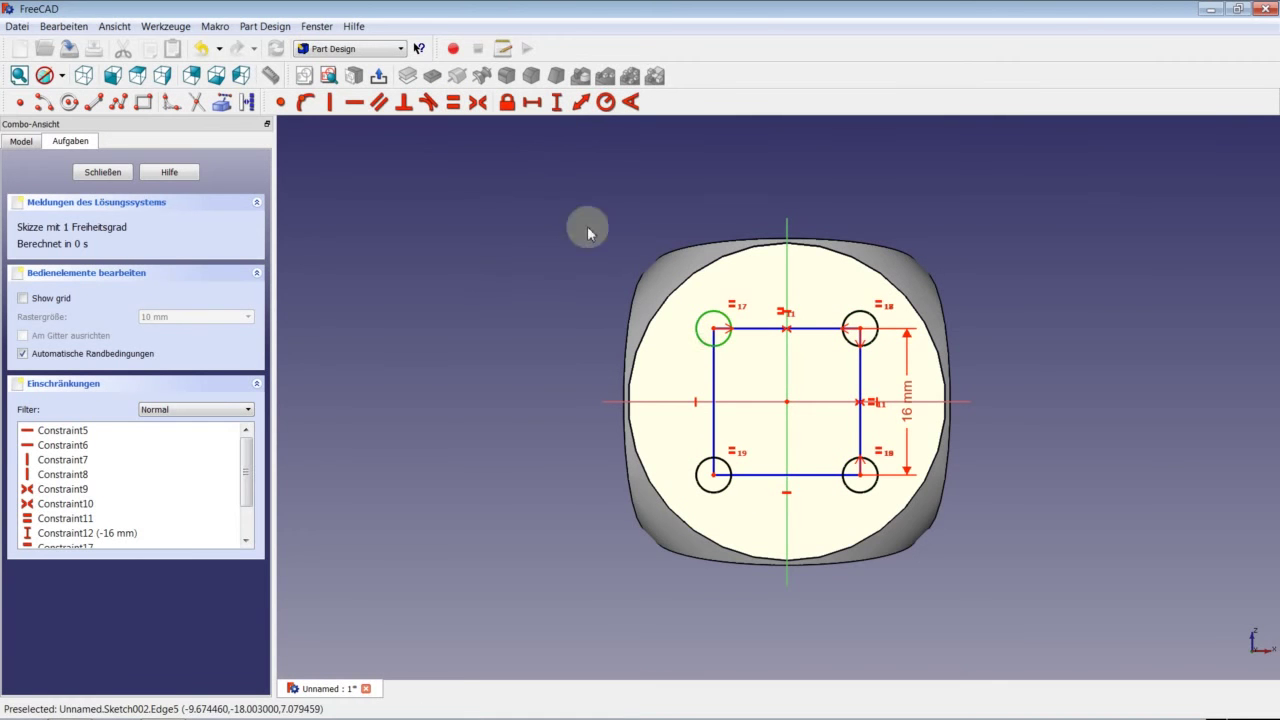
left_click(606, 102)
type("3")
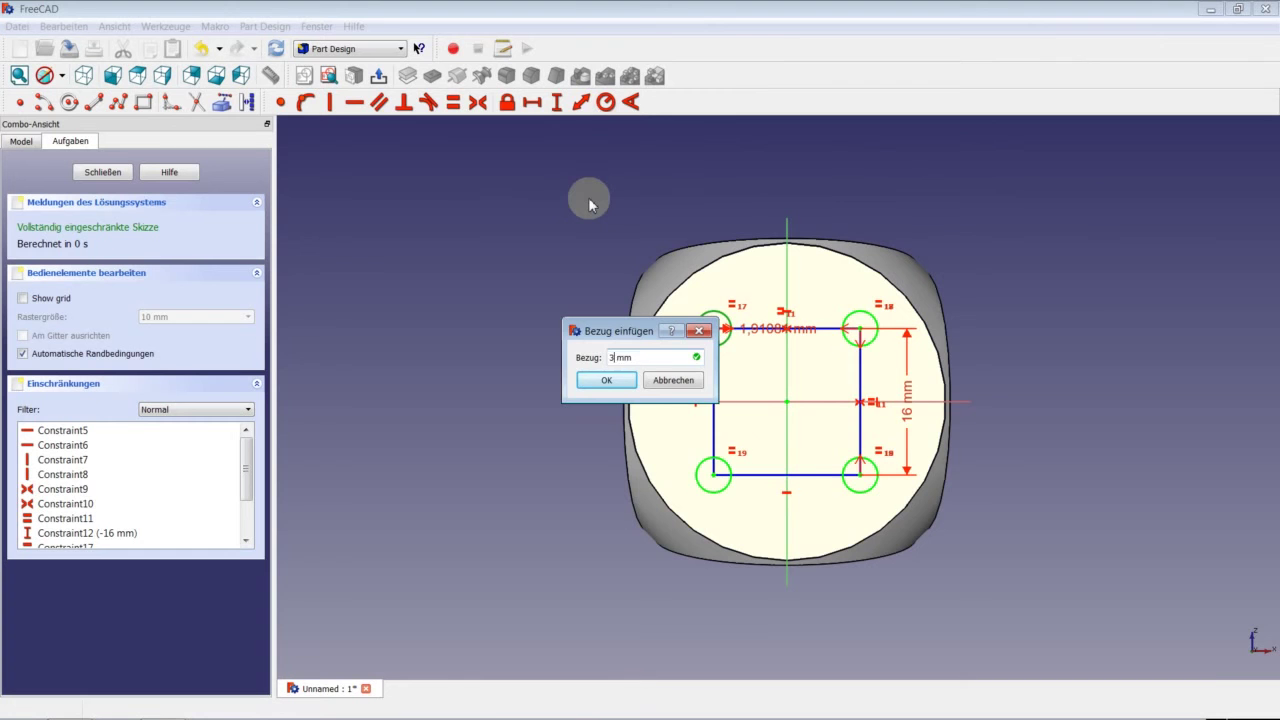
key("Return")
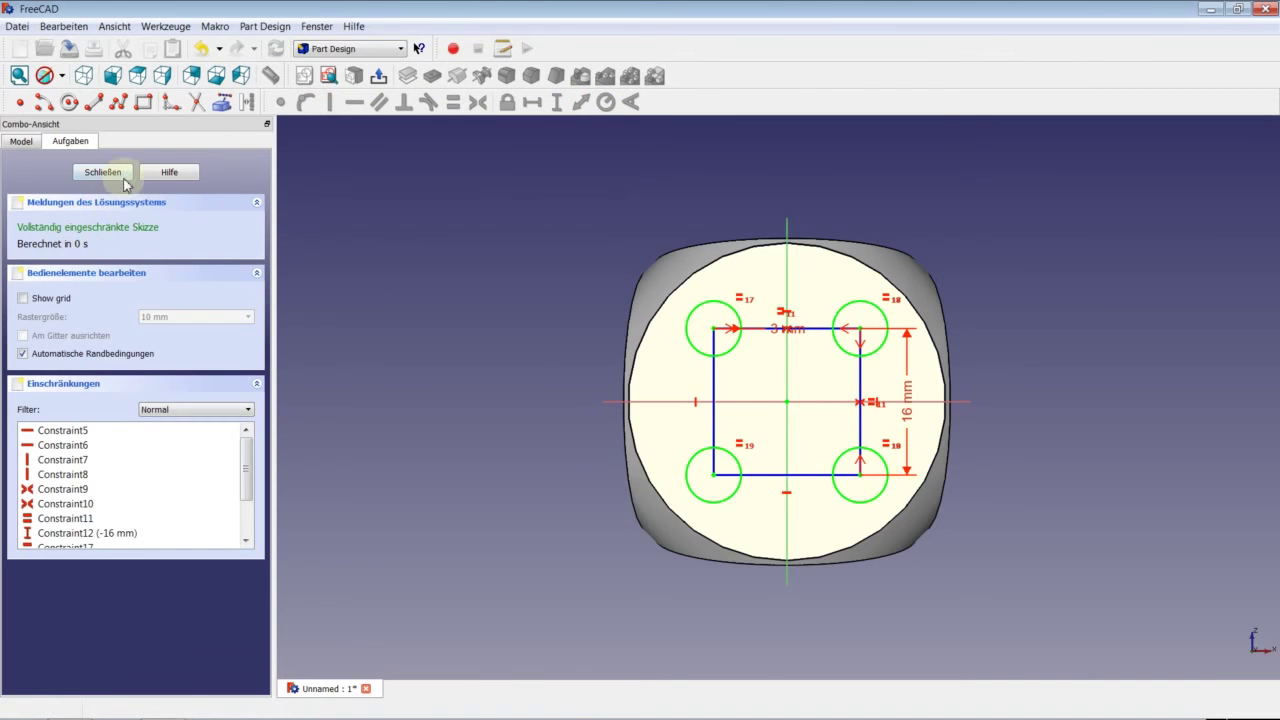
Pocket Sketch002's four circles 0,1 mm into the face and orbit to inspect the die.
left_click(103, 172)
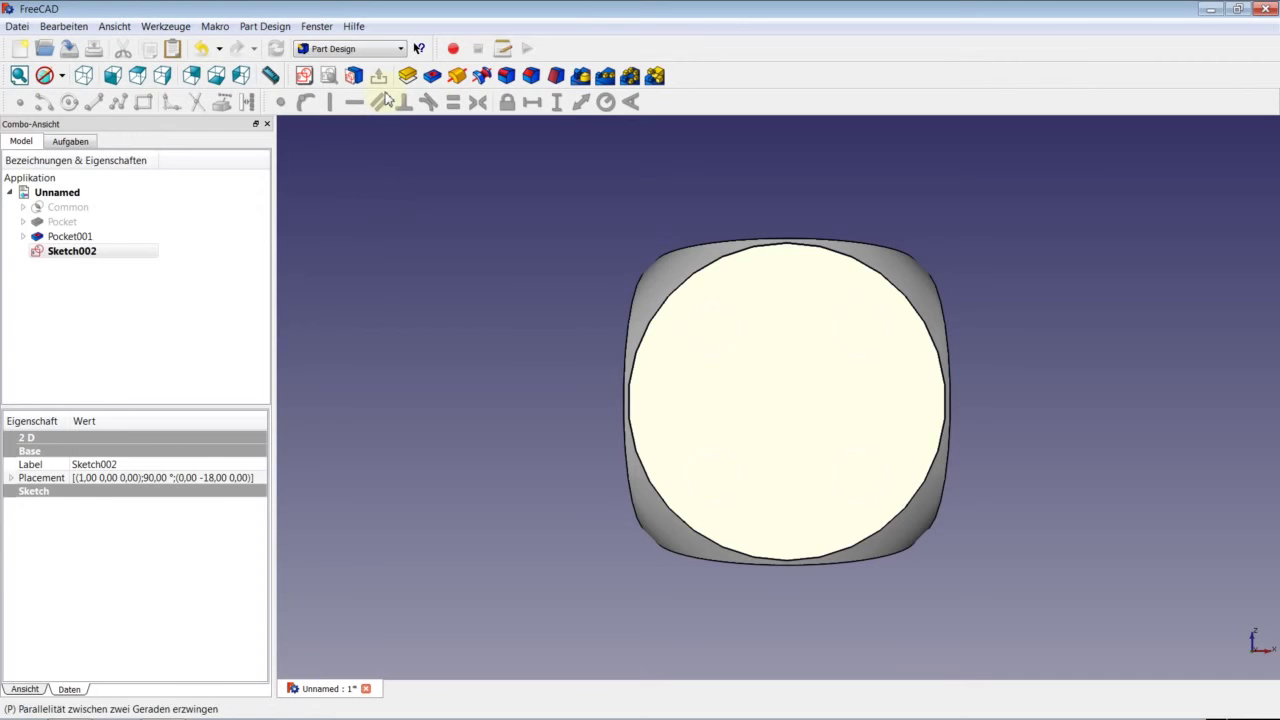
left_click(432, 77)
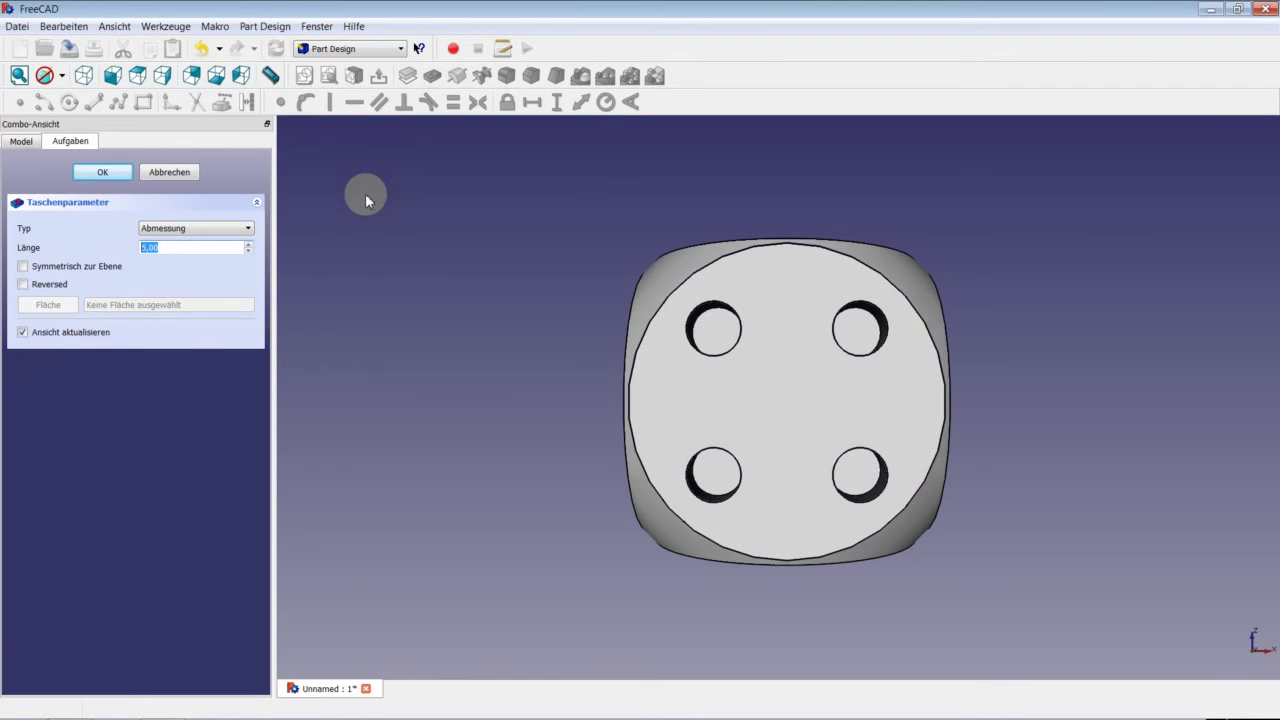
type("1")
key("Return")
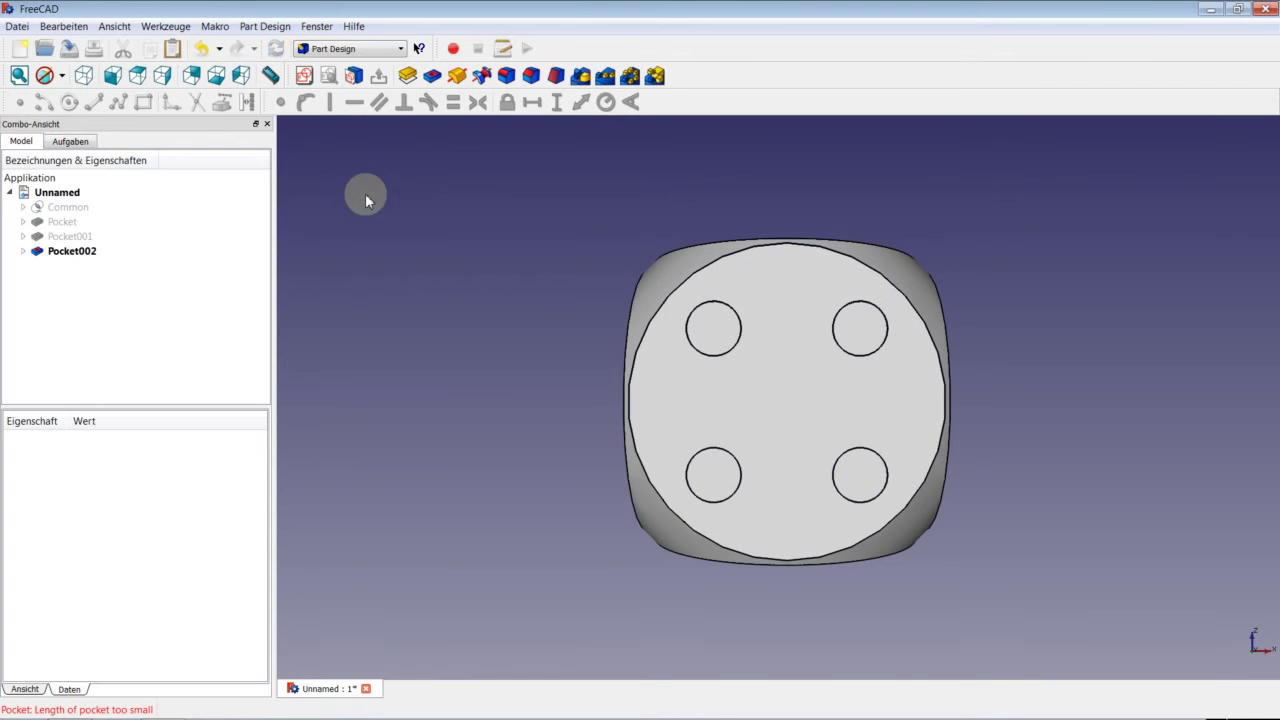
mouse_move(693, 327)
middle_mouse_down()
mouse_move(770, 390)
mouse_move(754, 367)
middle_mouse_up()
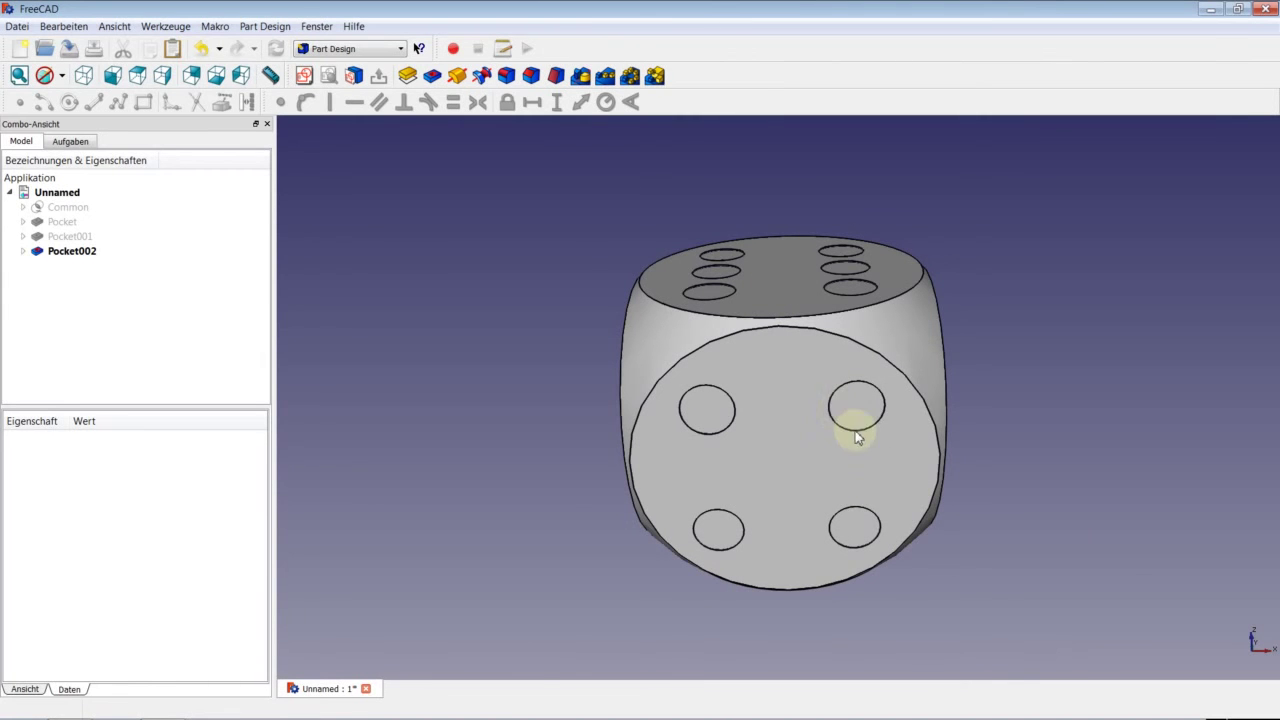
mouse_move(857, 428)
middle_mouse_down()
mouse_move(731, 380)
mouse_move(622, 470)
mouse_move(749, 463)
mouse_move(623, 414)
mouse_move(549, 457)
middle_mouse_up()
mouse_move(700, 466)
middle_mouse_down()
mouse_move(720, 340)
mouse_move(657, 508)
mouse_move(794, 409)
mouse_move(688, 506)
mouse_move(782, 446)
middle_mouse_up()
Start Sketch003 on another blank die face and draw a rectangle.
left_click(829, 392)
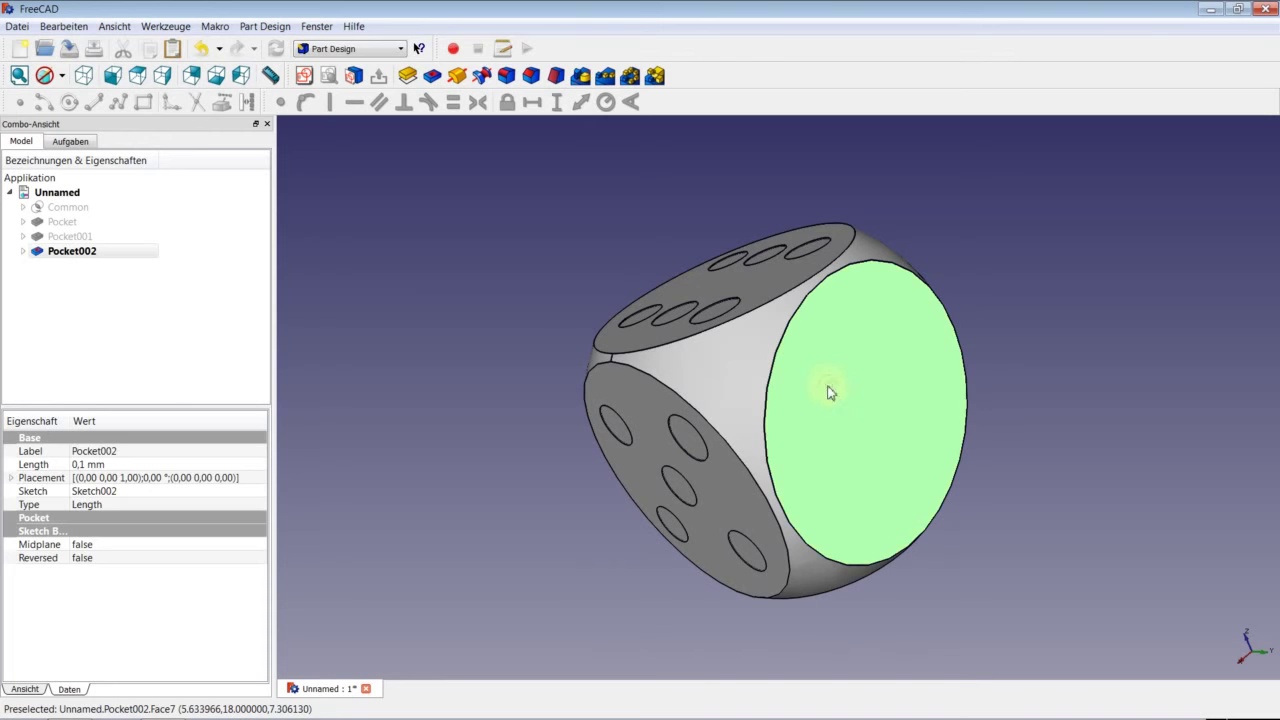
left_click(304, 77)
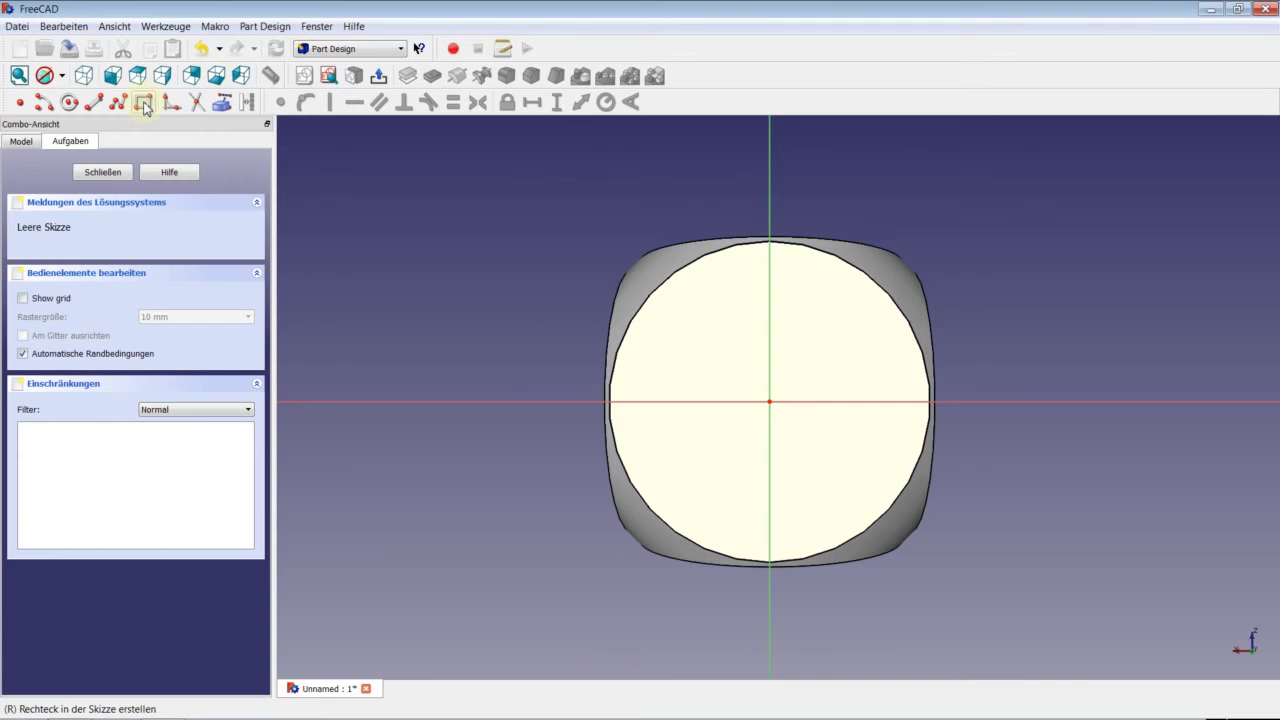
left_click(144, 104)
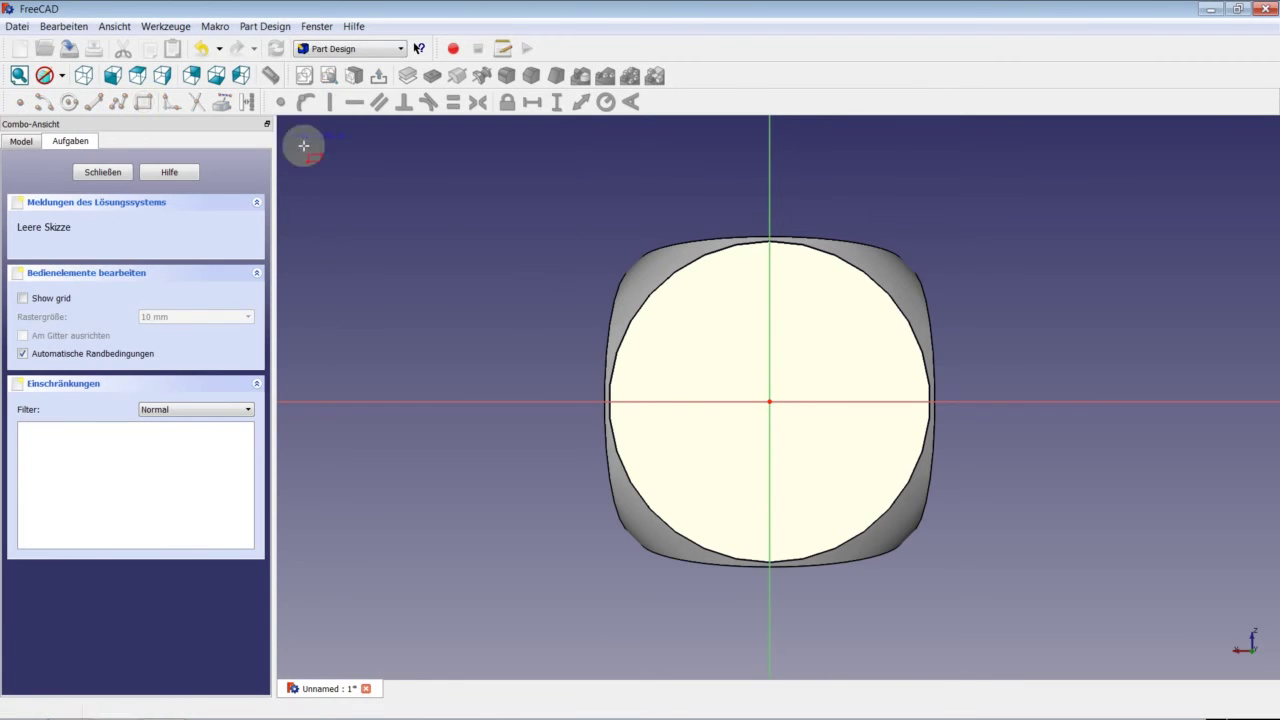
left_click(681, 322)
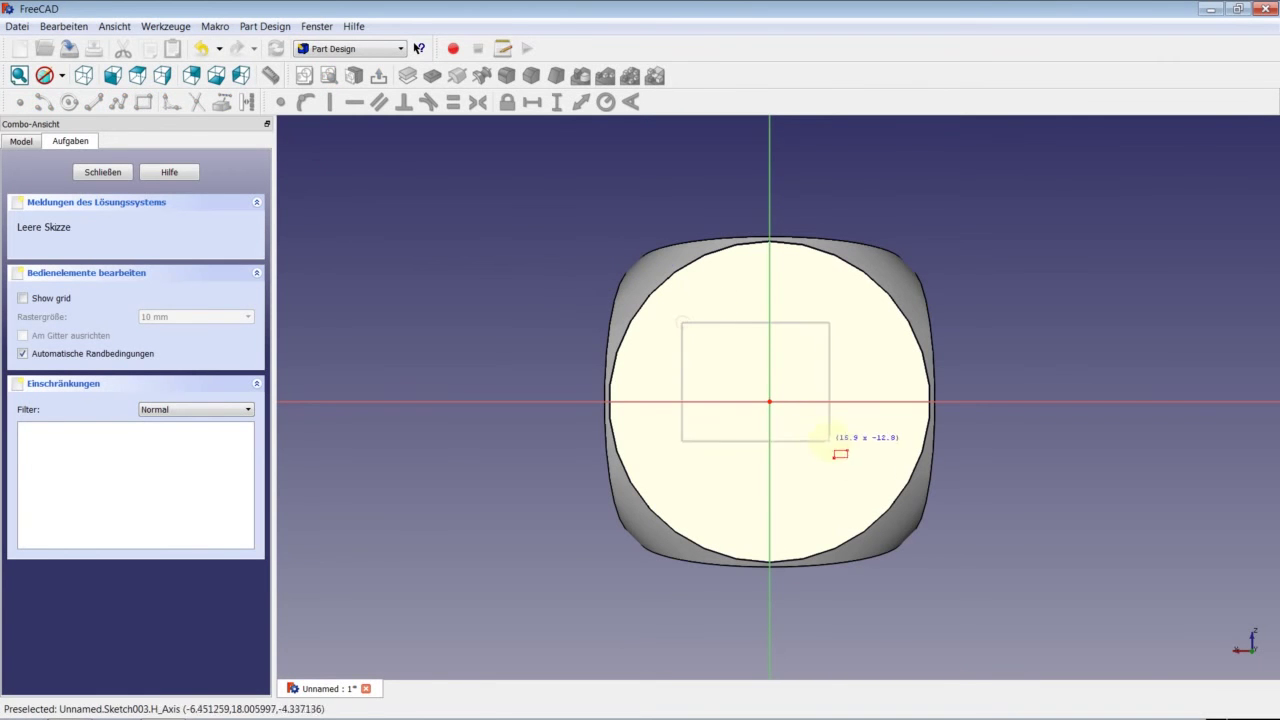
left_click(830, 457)
Centre the rectangle with symmetric constraints about the vertical and horizontal axes.
left_click(681, 323)
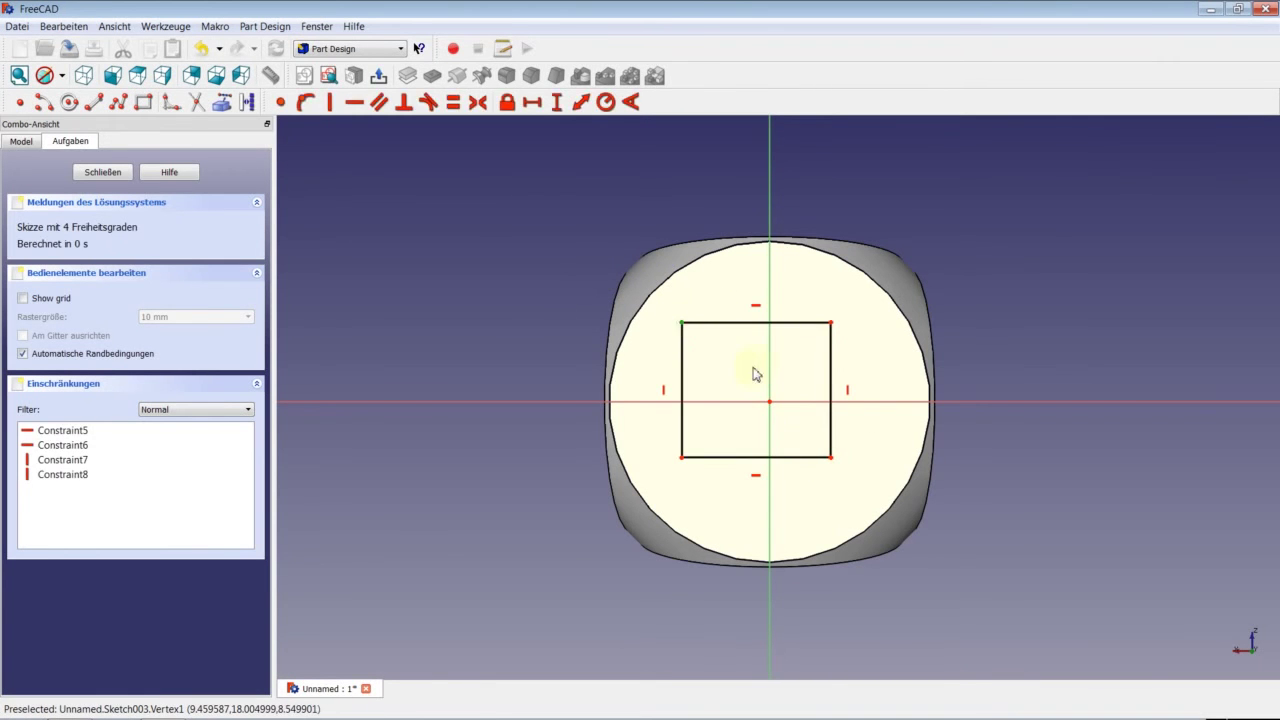
left_click(832, 323)
left_click(478, 102)
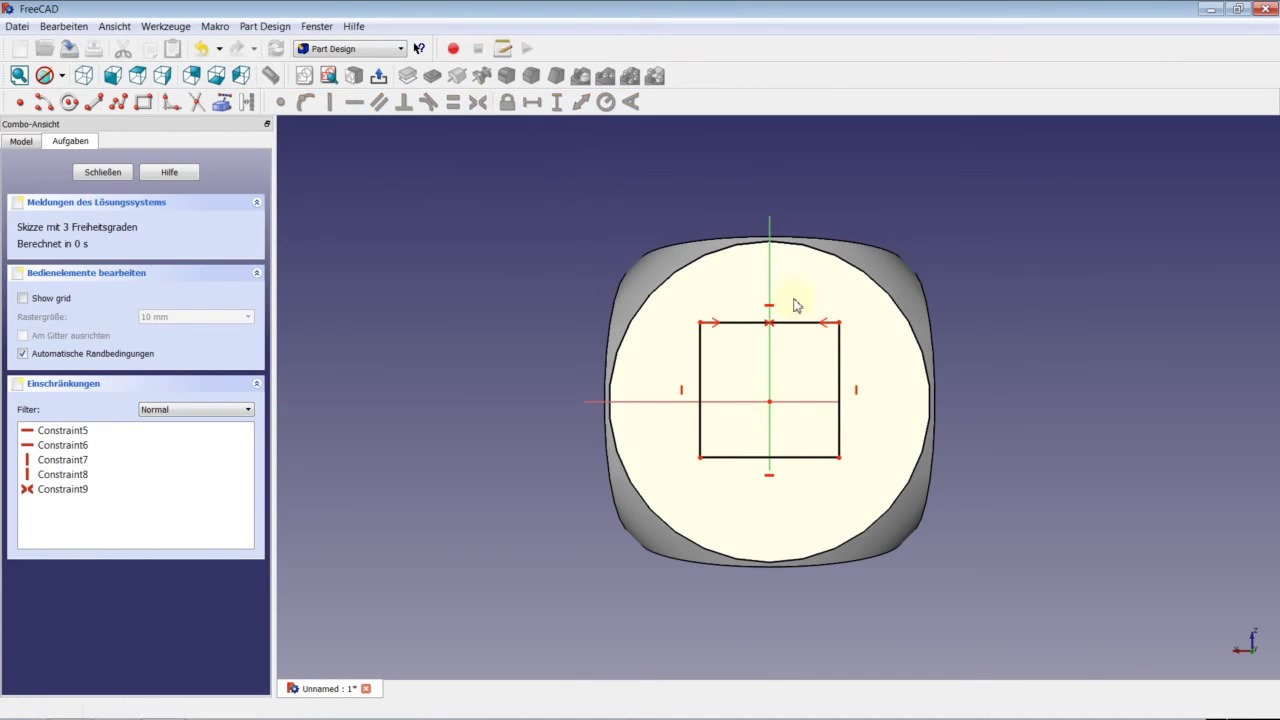
left_click(840, 323)
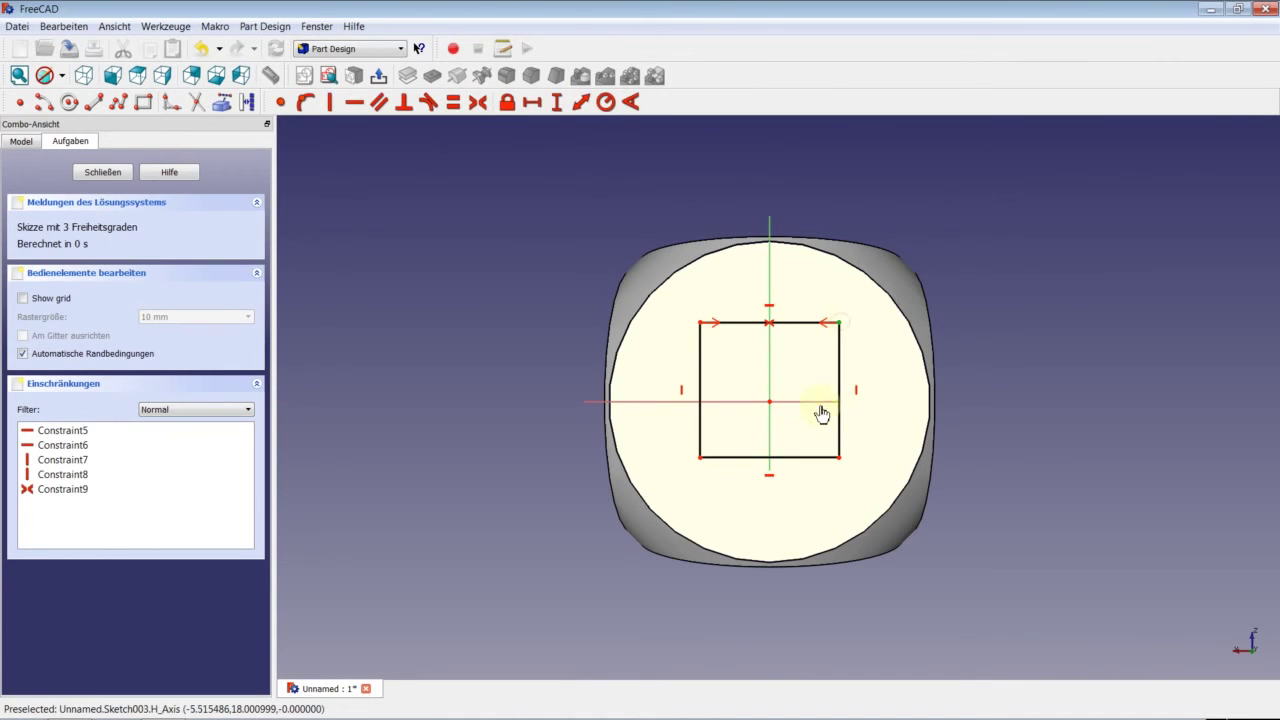
left_click(839, 459)
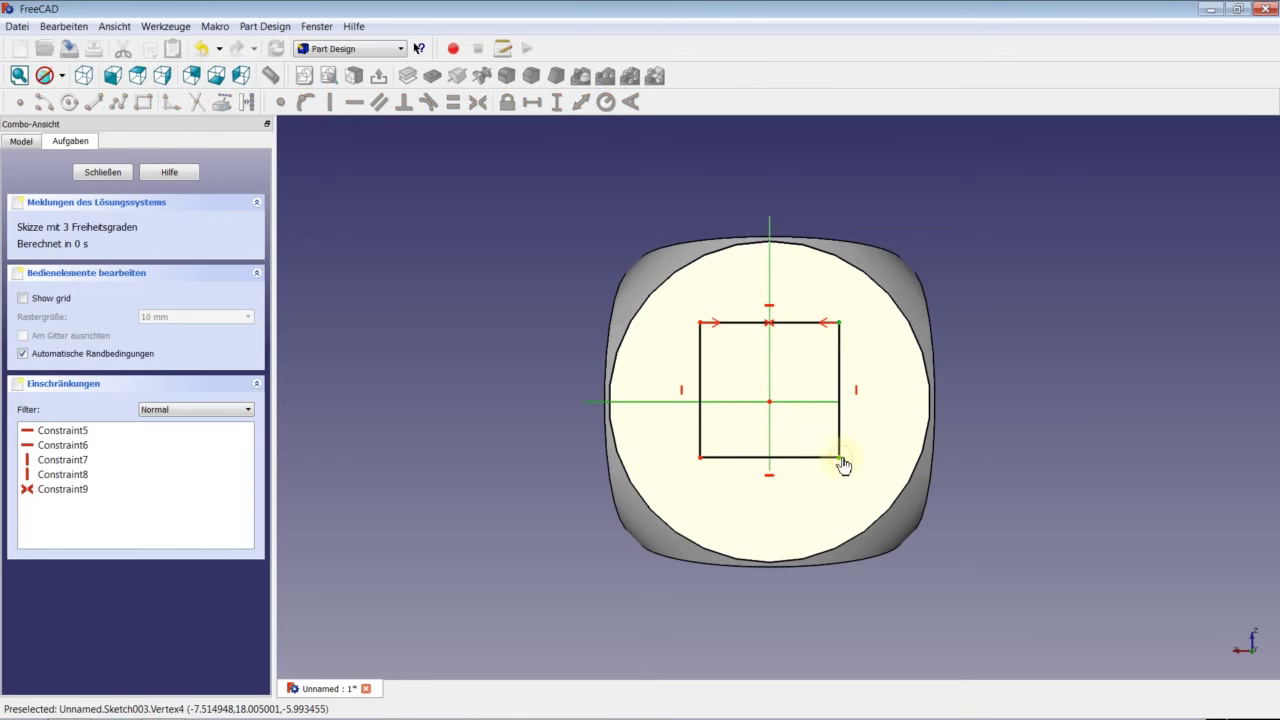
left_click(477, 102)
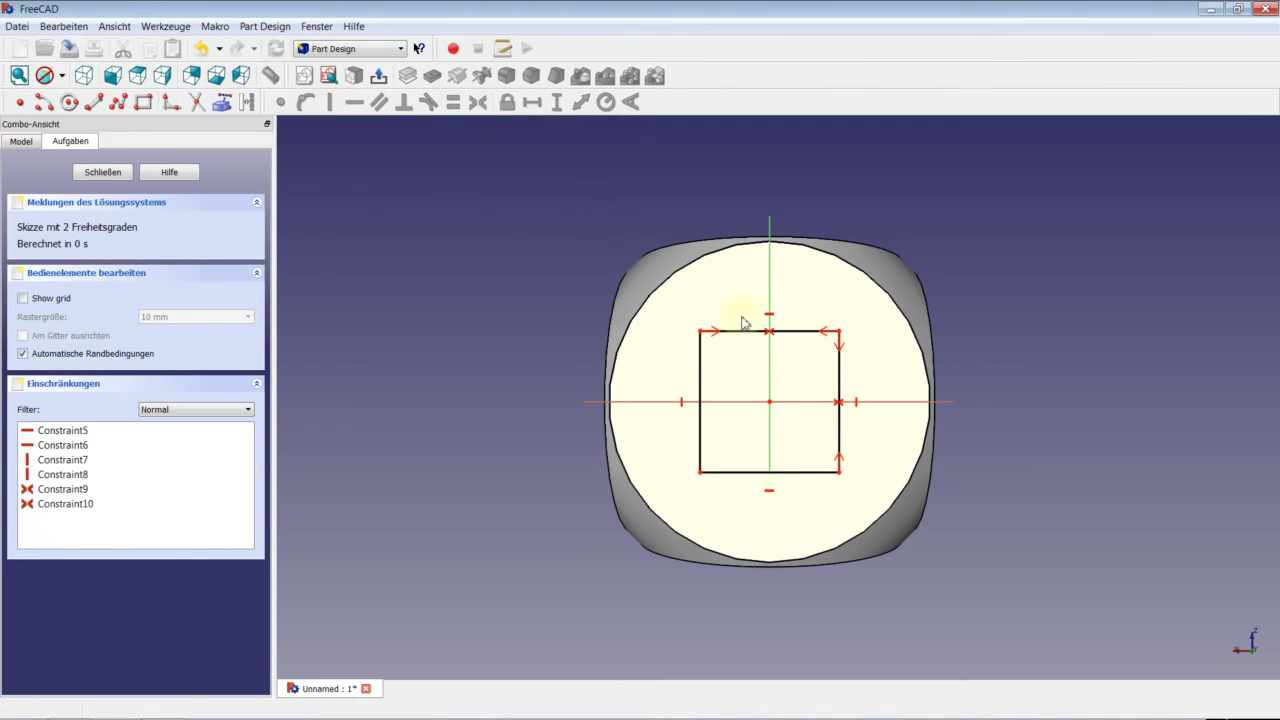
Make the rectangle's sides equal and set its vertical side to 16 mm.
left_click(800, 332)
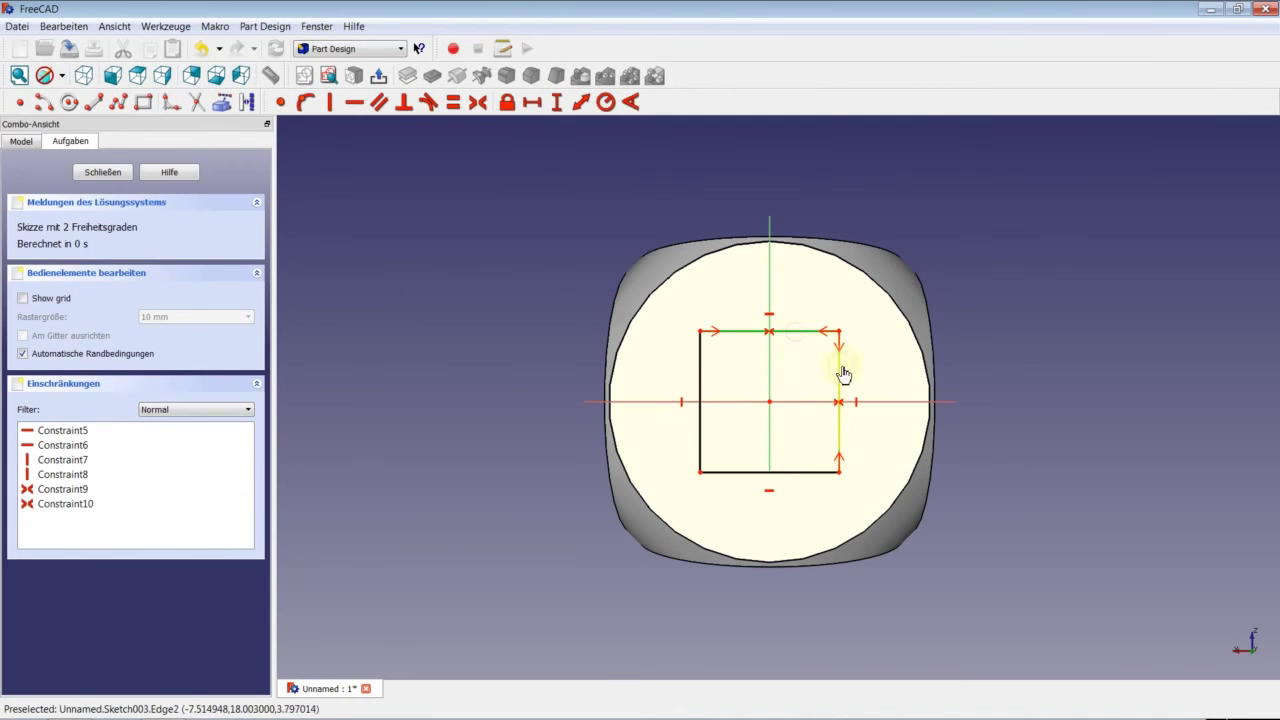
left_click(839, 366)
left_click(453, 102)
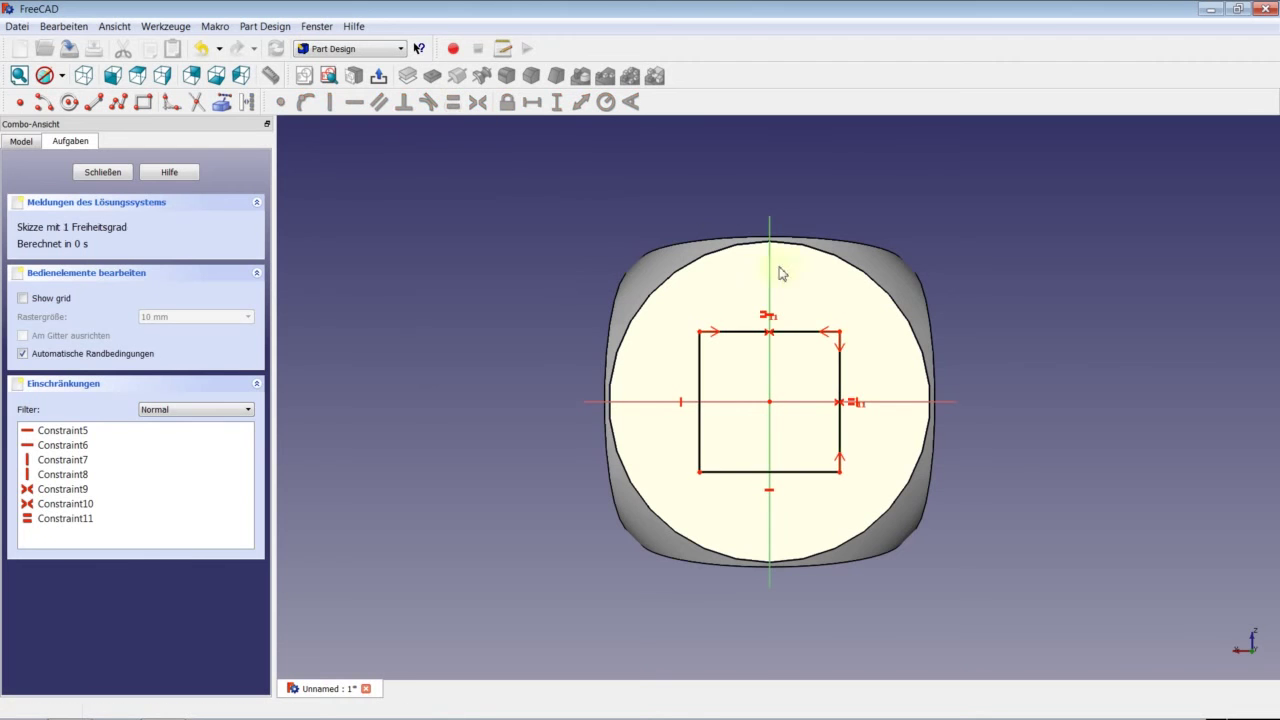
left_click(840, 378)
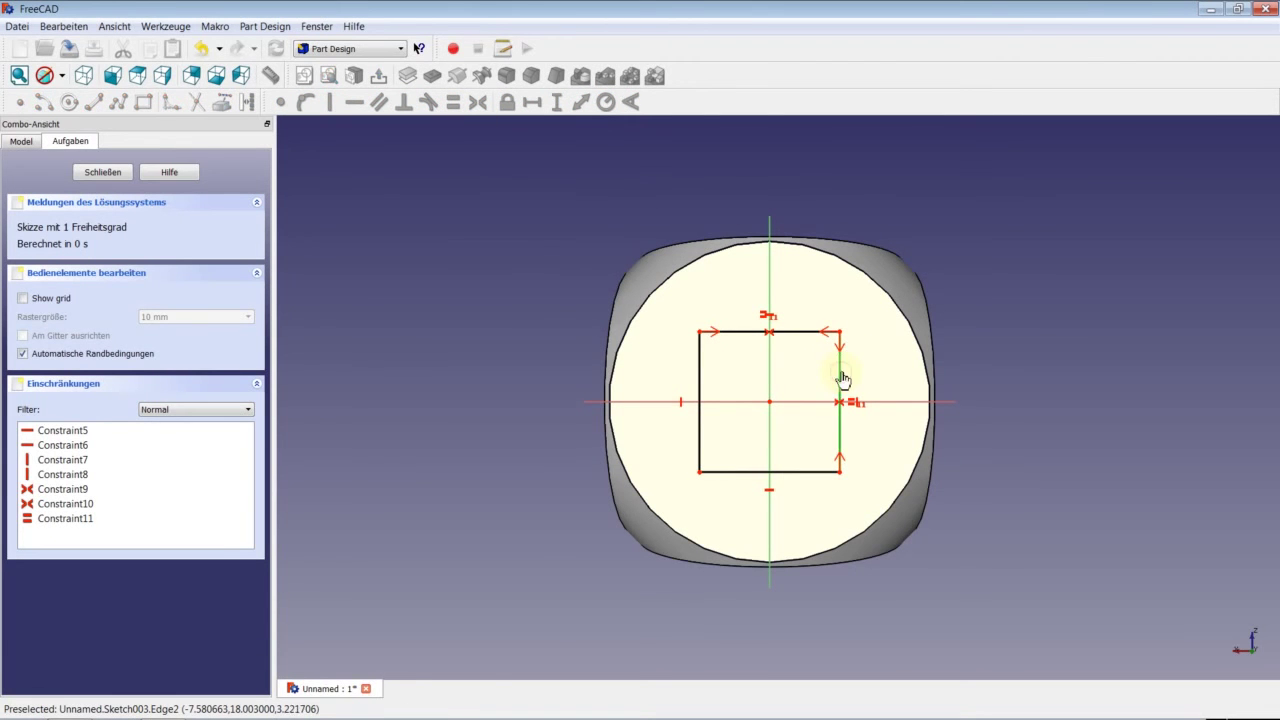
left_click(557, 102)
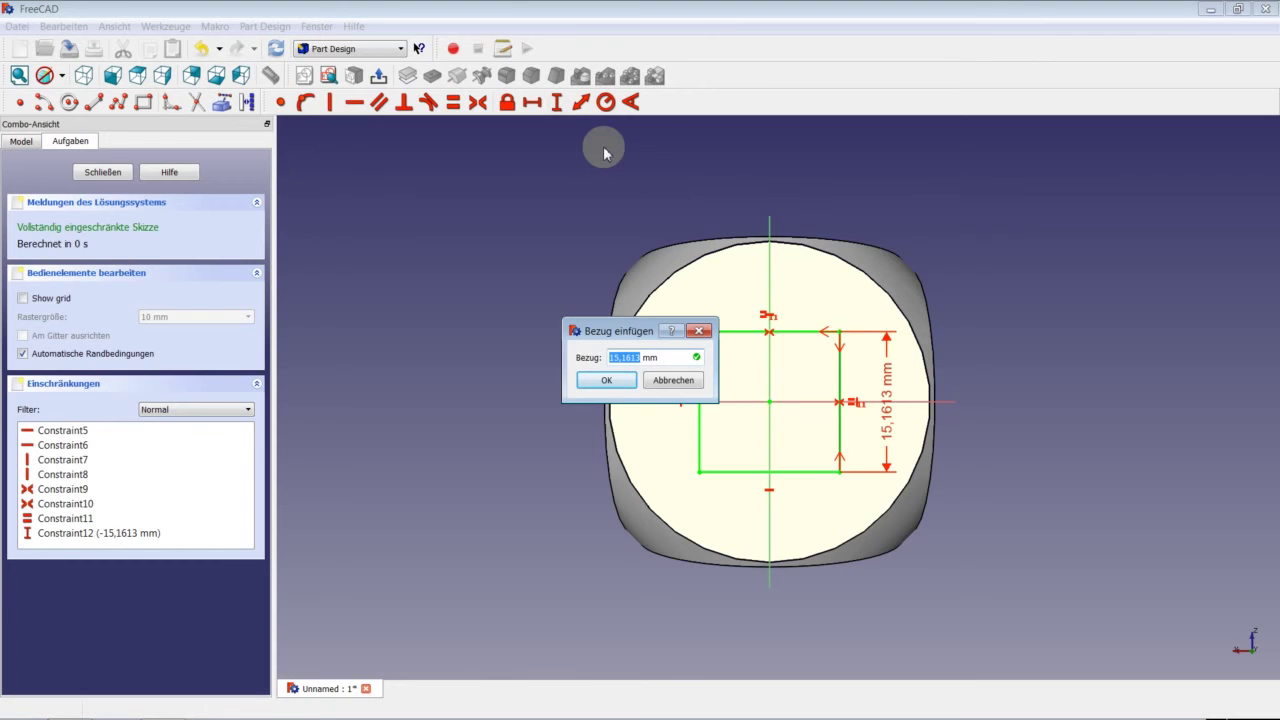
type("16")
key("Return")
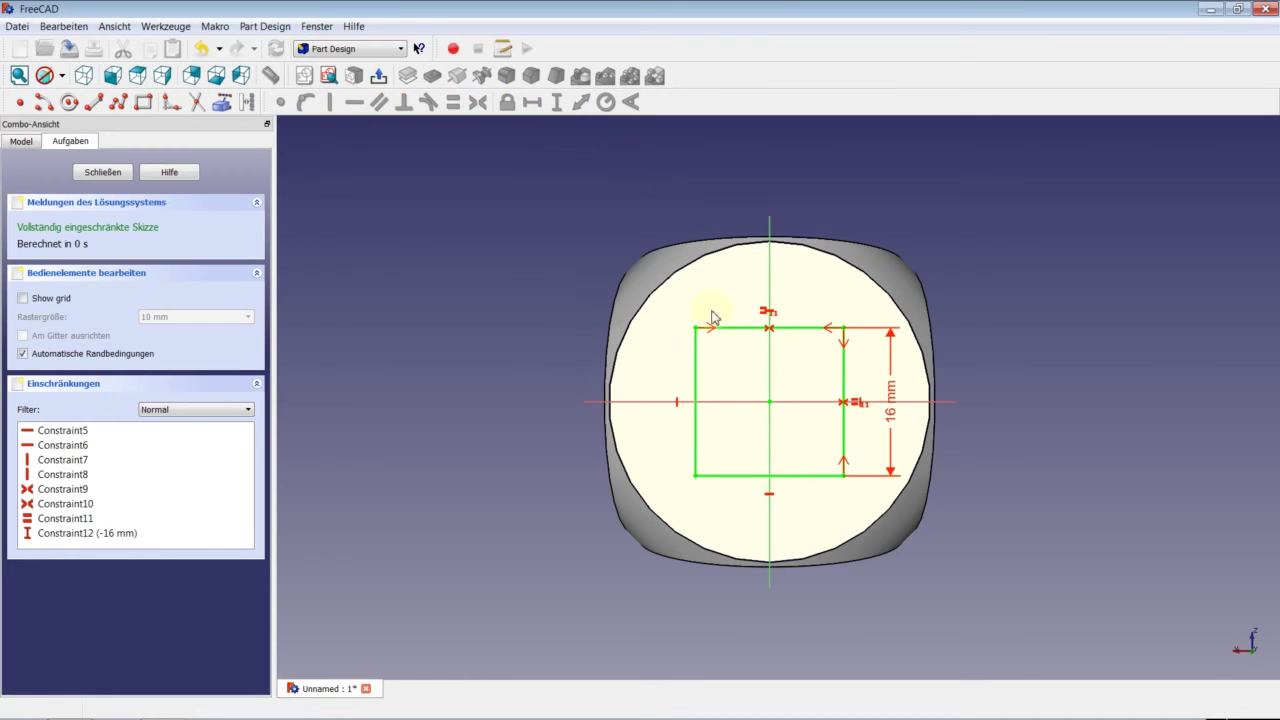
left_click(738, 330)
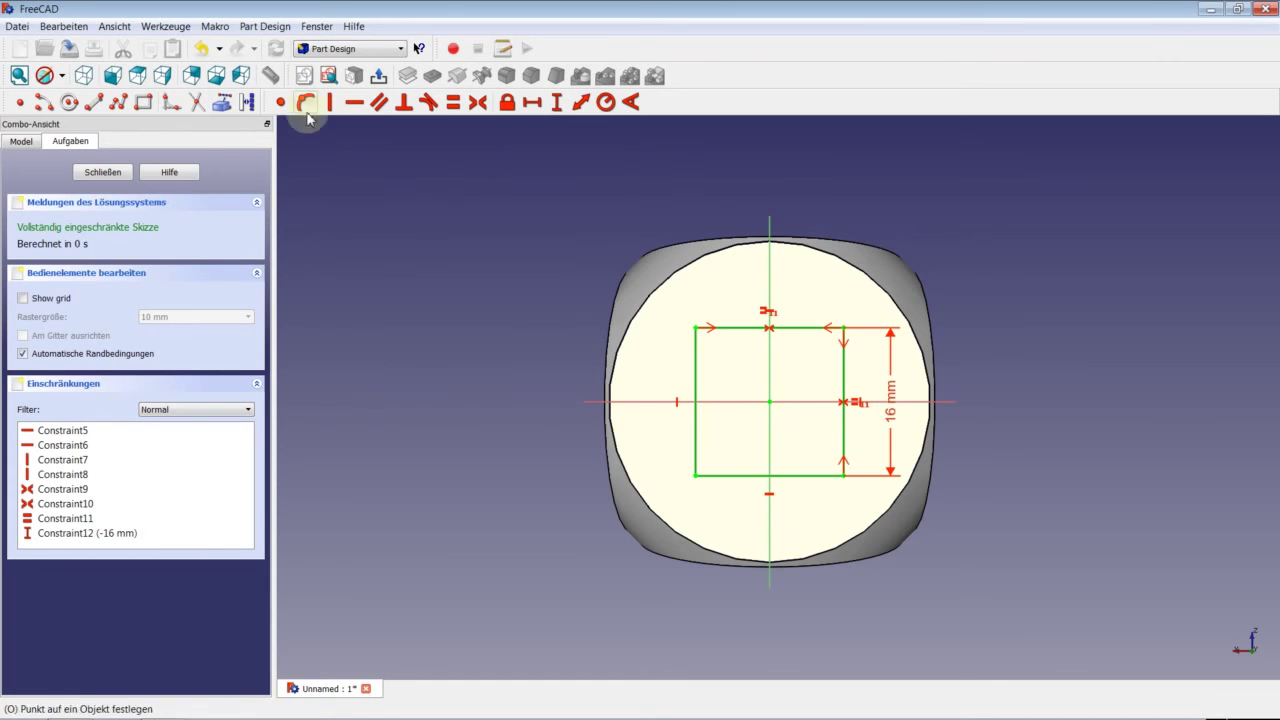
Convert the square to construction geometry and draw three circles along its diagonal.
left_click(247, 103)
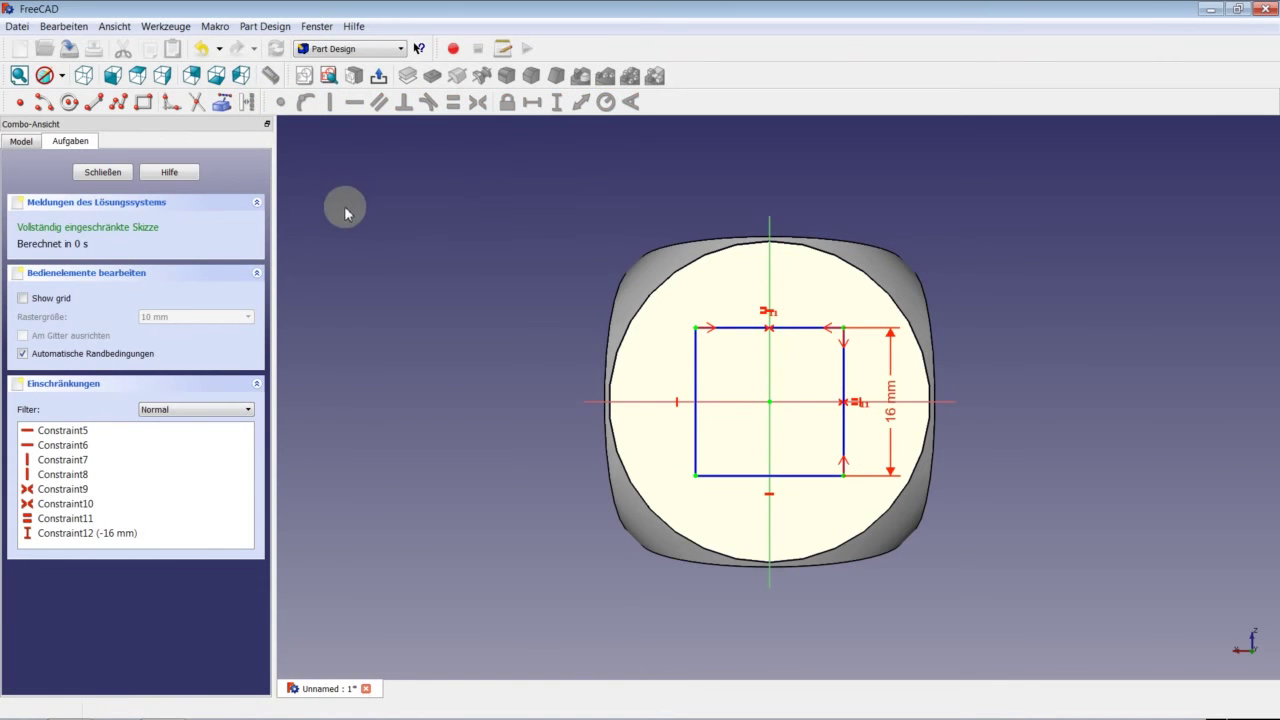
left_click(69, 102)
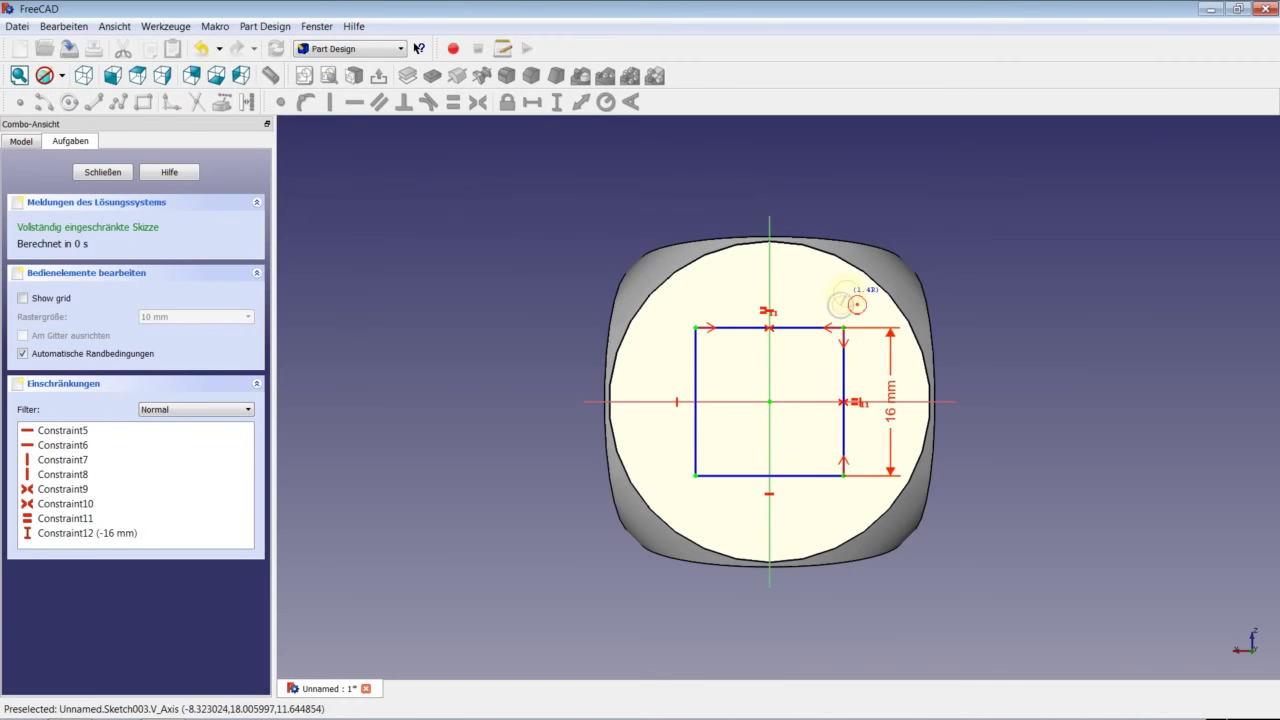
left_click(857, 304)
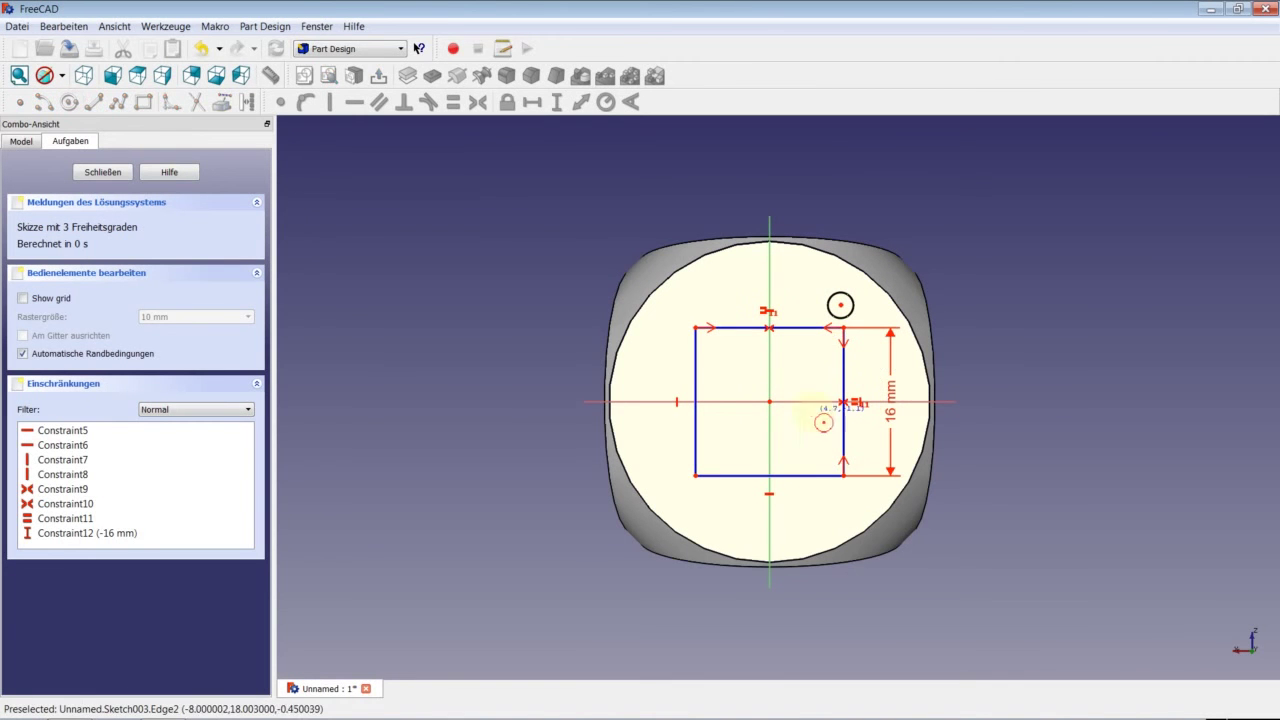
left_click(797, 416)
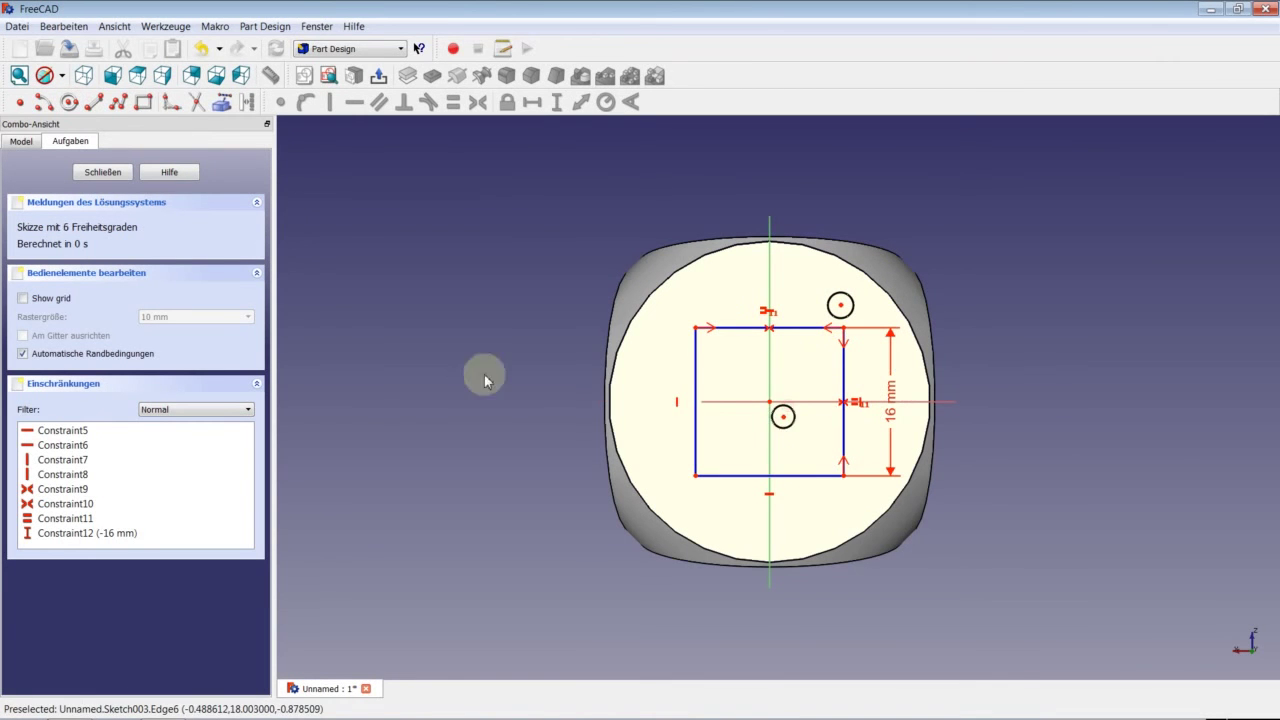
left_click(694, 495)
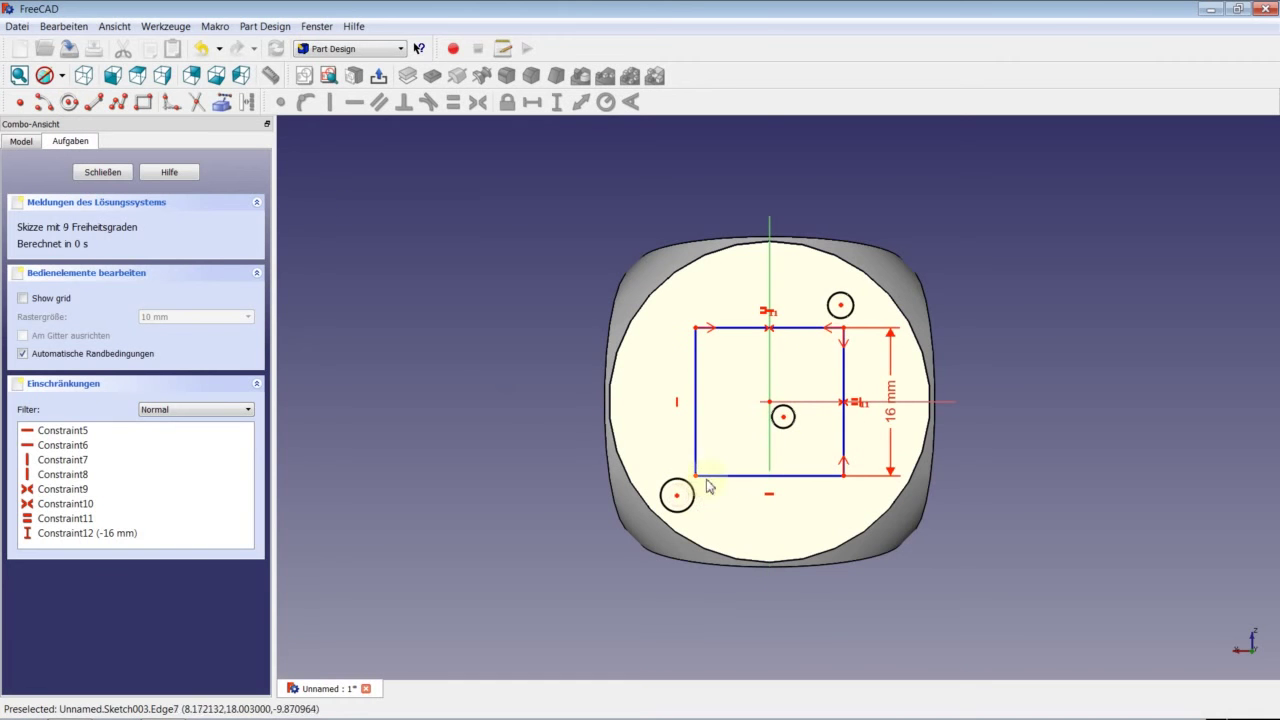
right_click(845, 313)
Centre the circles on the square's top-right corner, the origin and bottom-left corner.
left_click(843, 328)
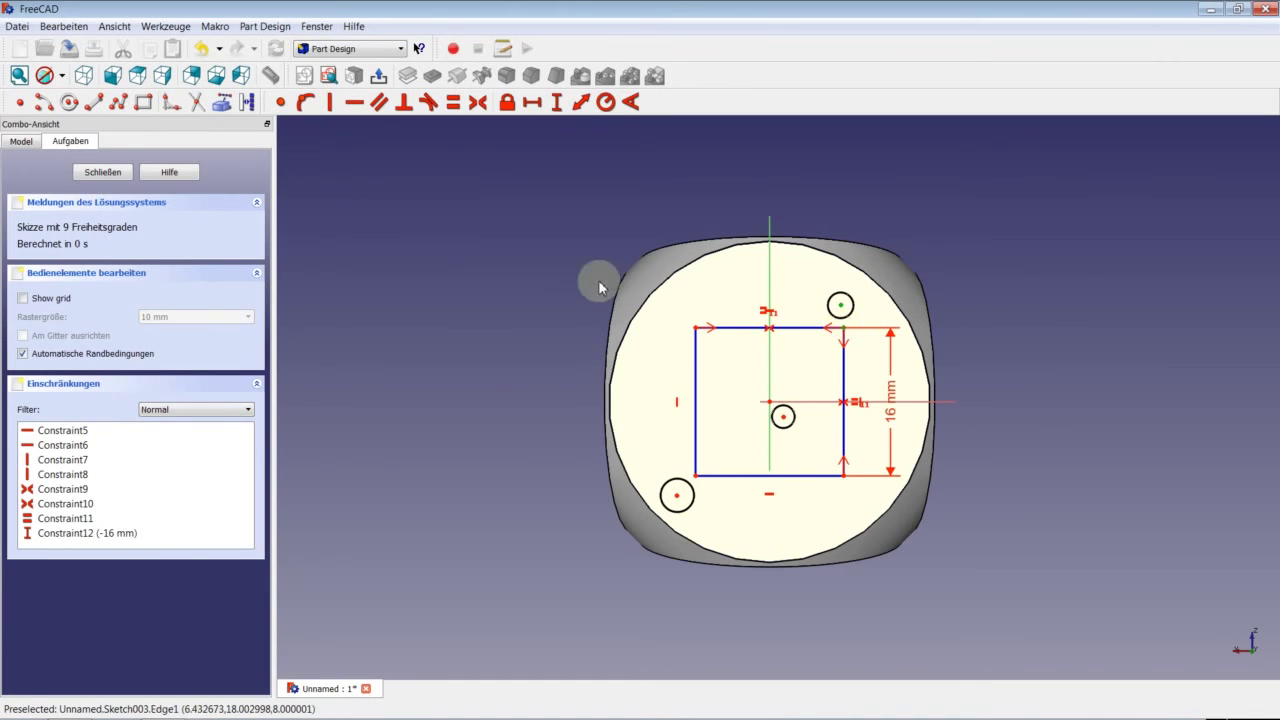
left_click(280, 101)
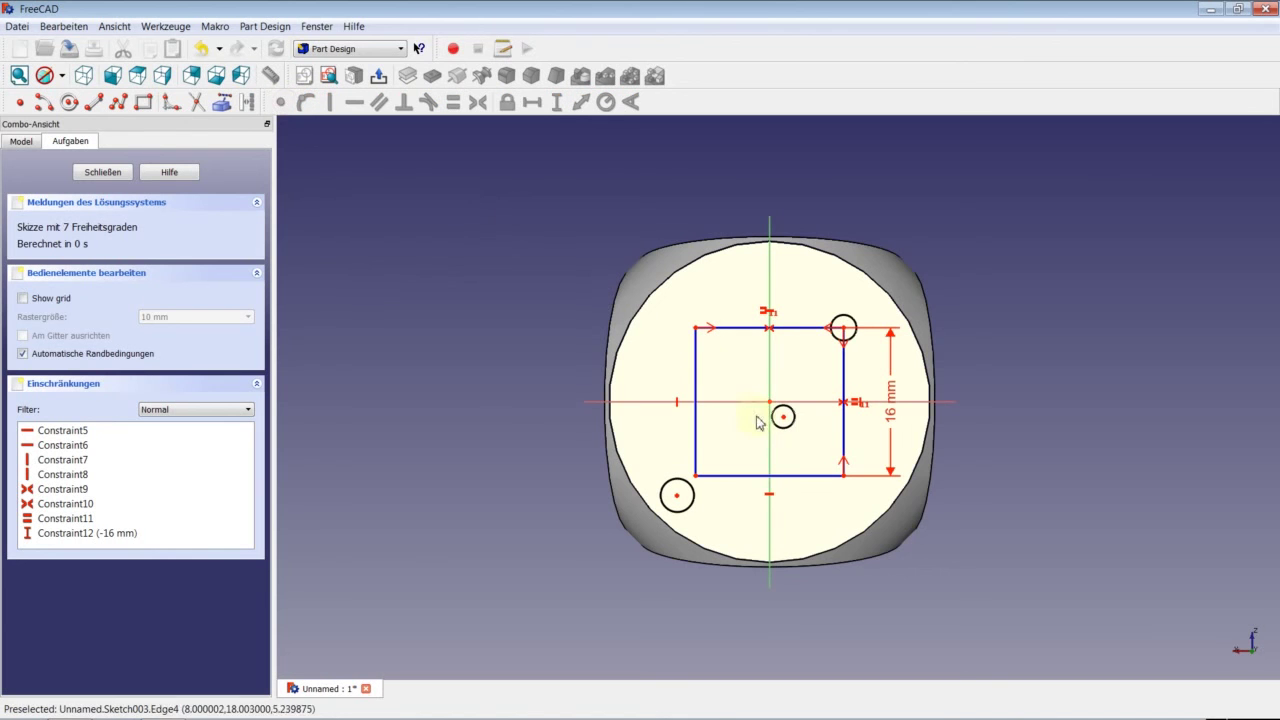
right_click(786, 425)
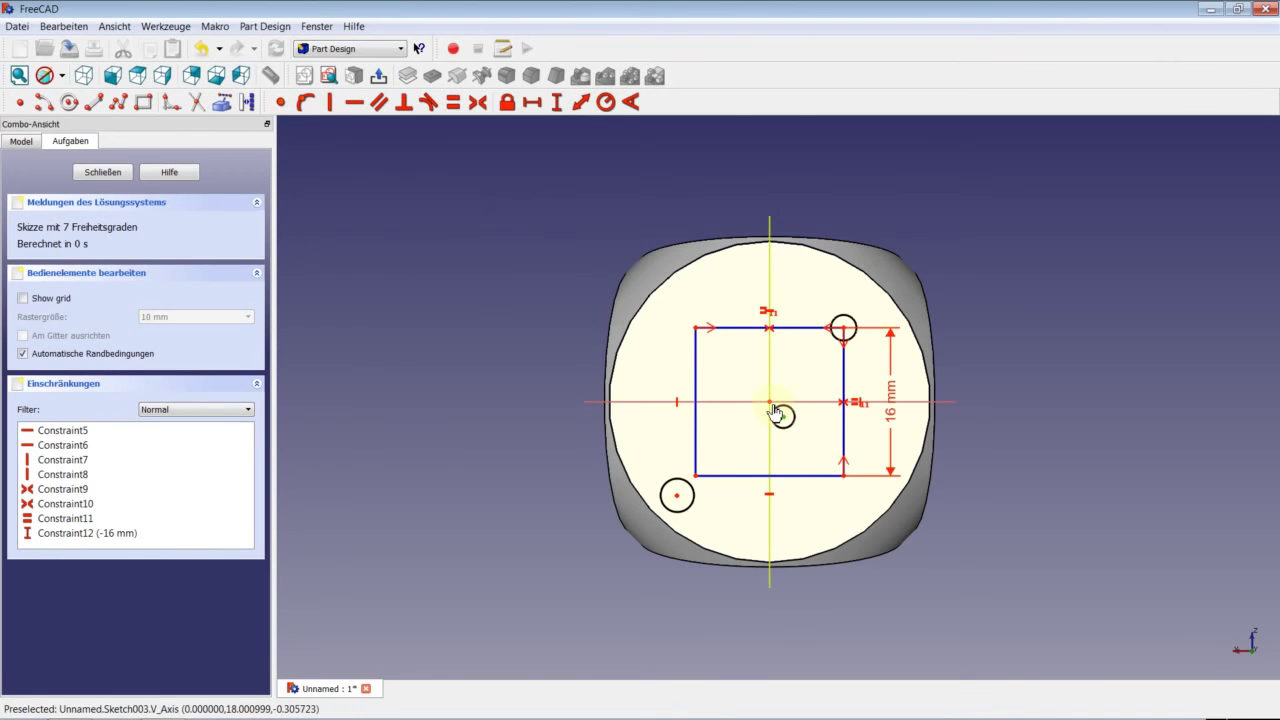
left_click(770, 403)
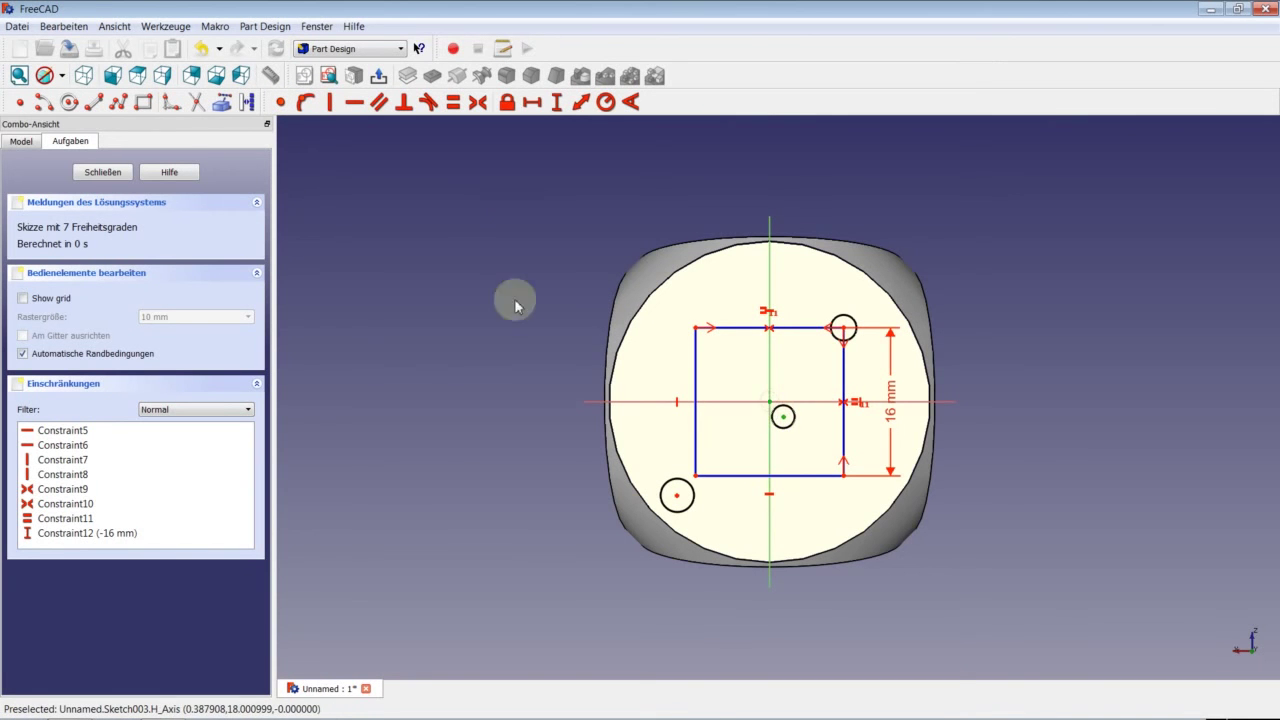
left_click(284, 104)
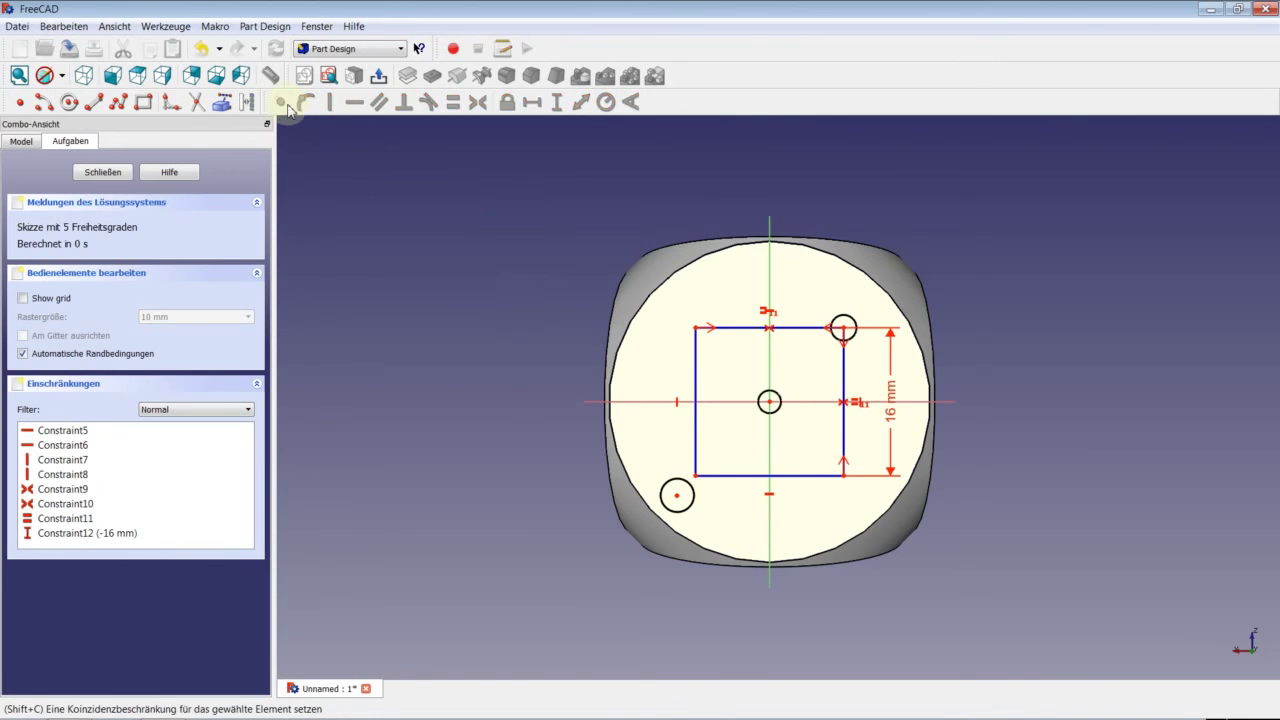
left_click(677, 495)
left_click(700, 485)
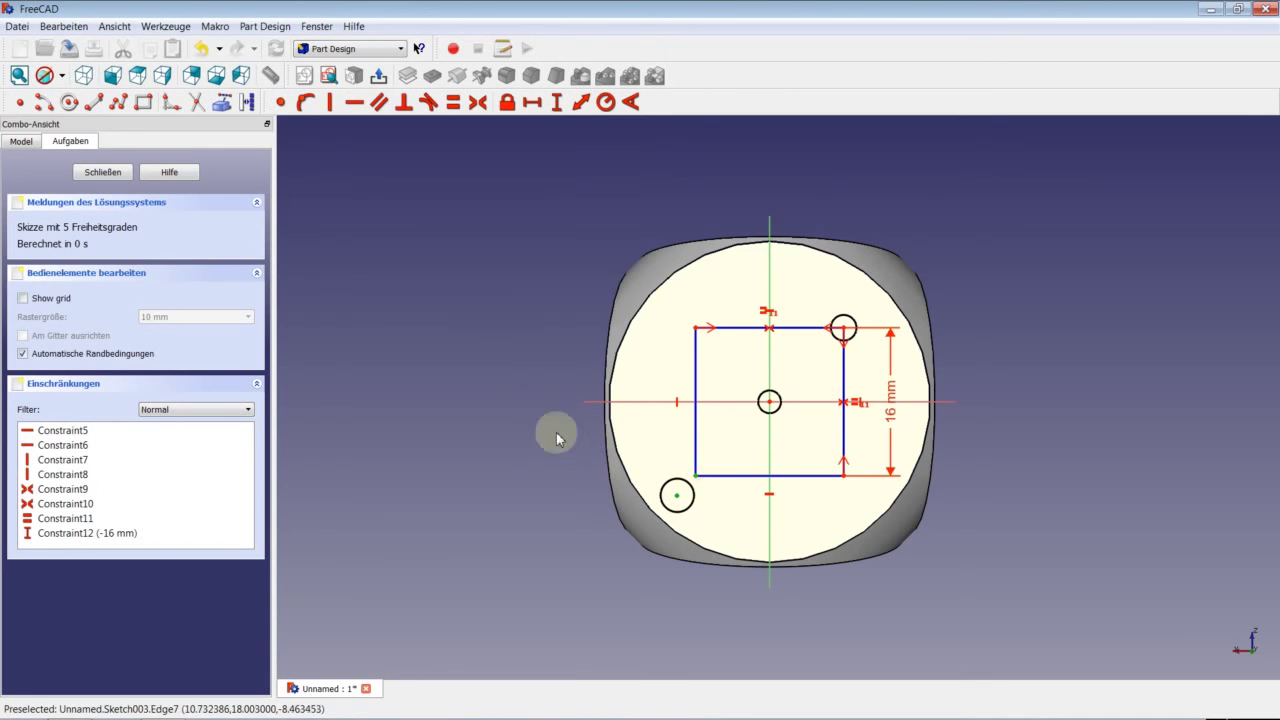
left_click(281, 102)
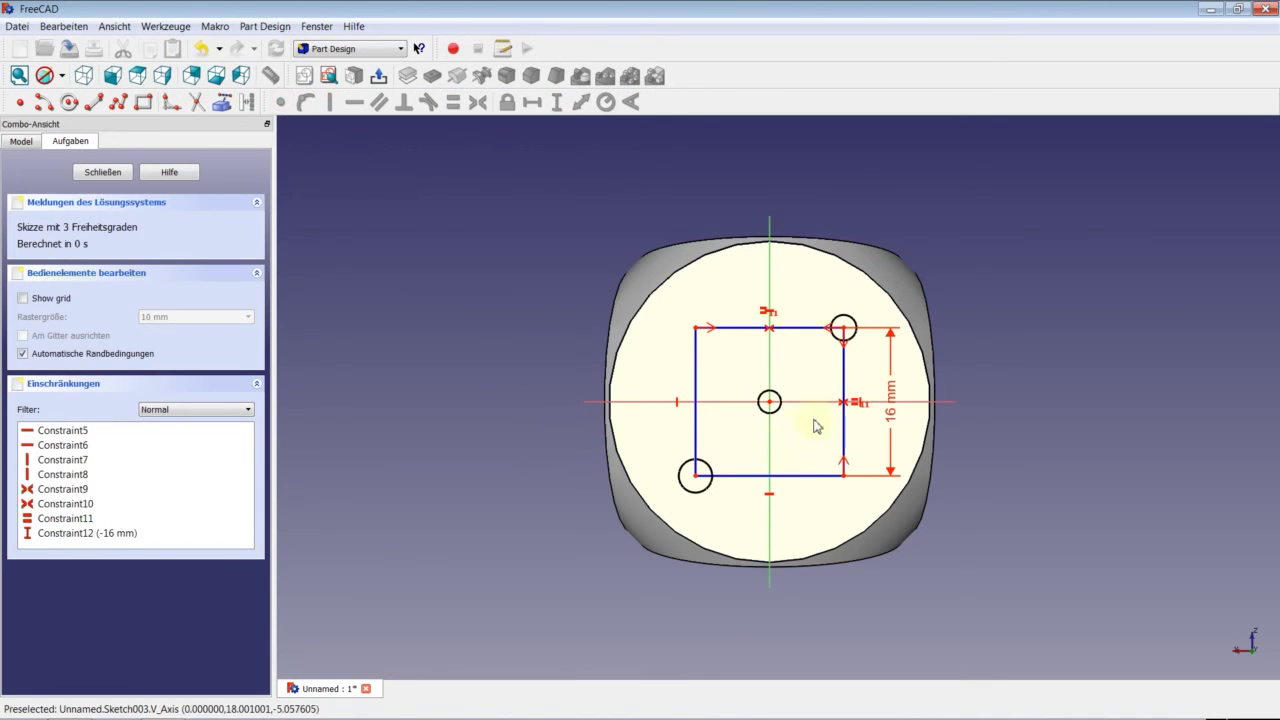
Make the three circles equal with a 3 mm radius.
left_click(845, 323)
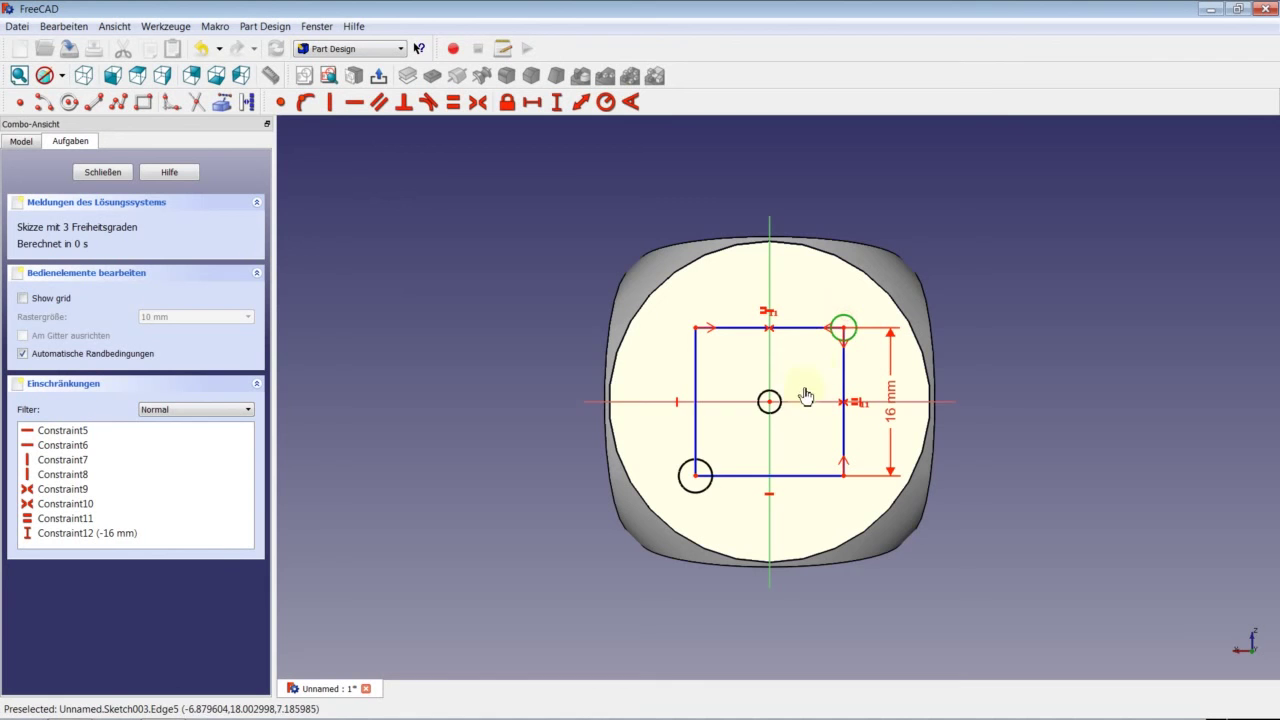
left_click(770, 402)
left_click(697, 491)
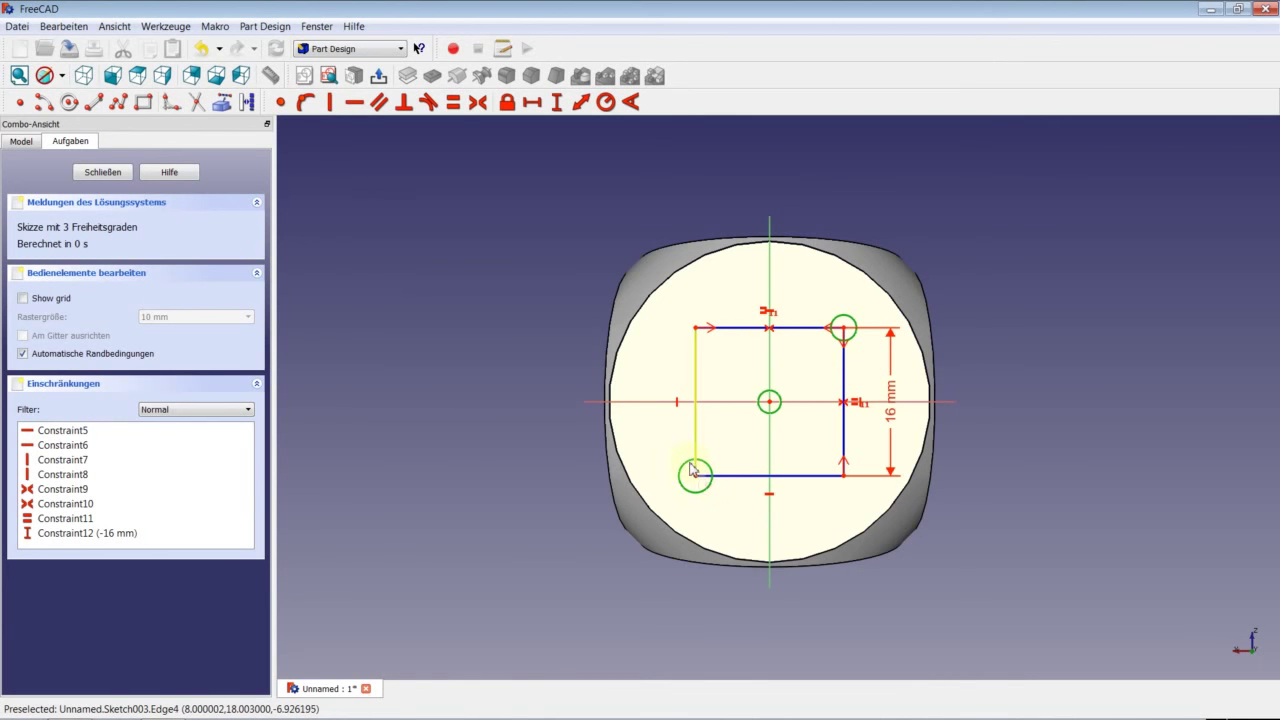
left_click(453, 101)
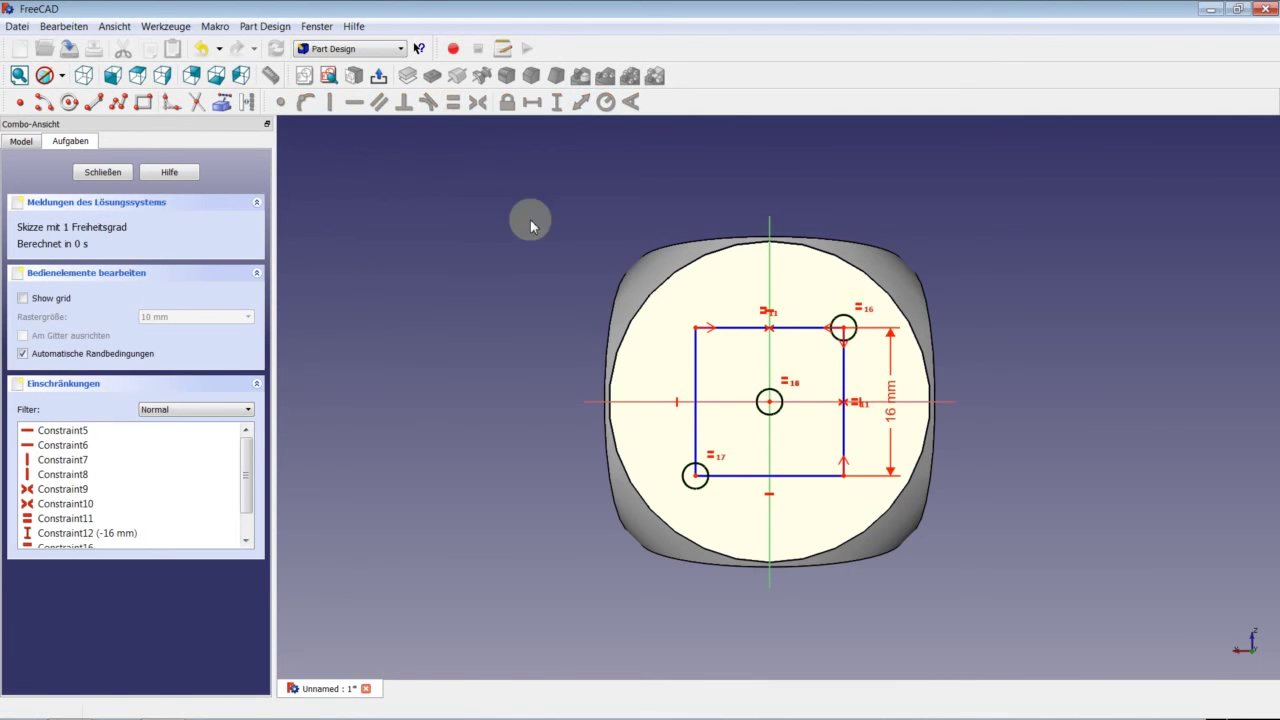
left_click(851, 322)
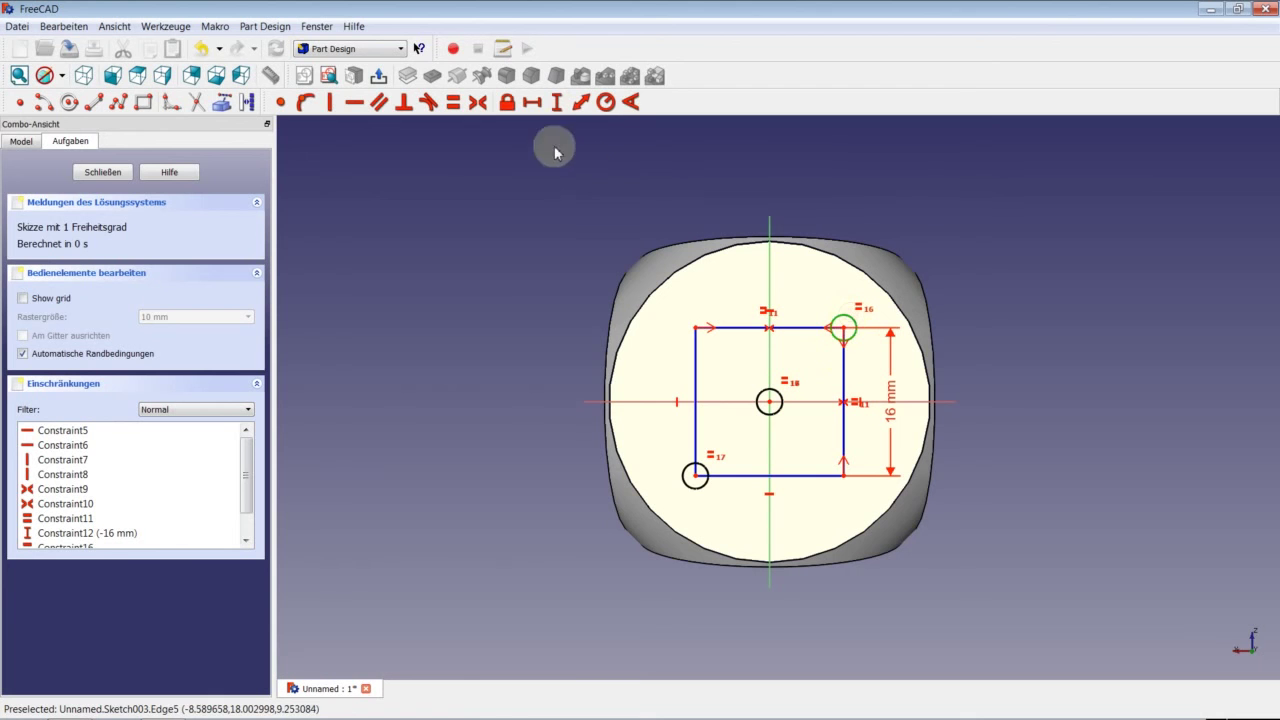
left_click(605, 102)
key("Return")
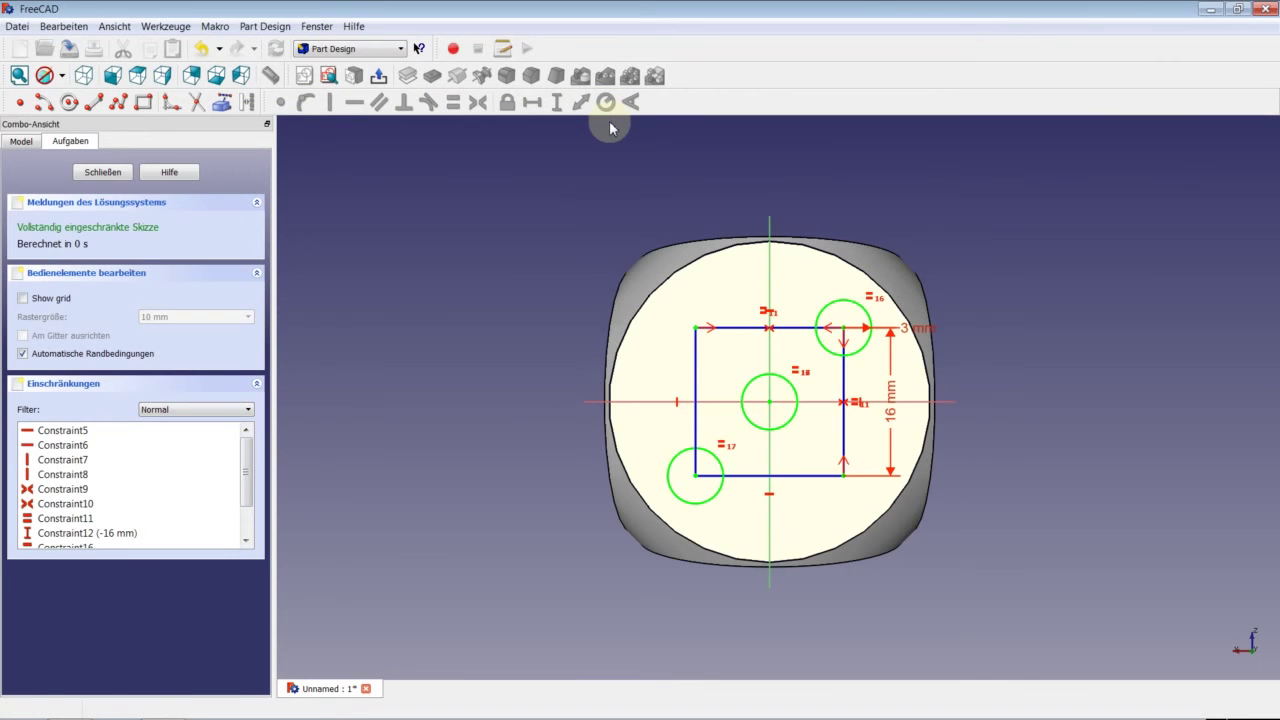
Pocket Sketch003's three diagonal circles 0,1 mm deep as Pocket003 and tilt the view.
left_click(104, 176)
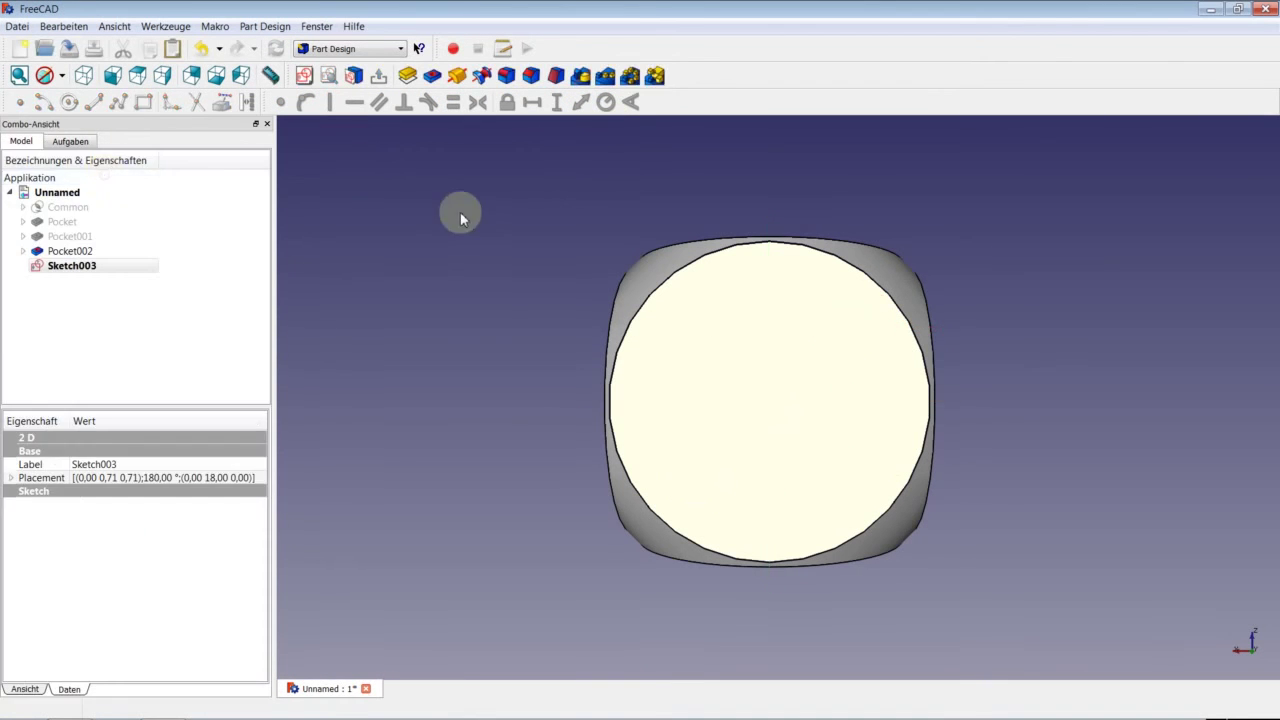
left_click(430, 80)
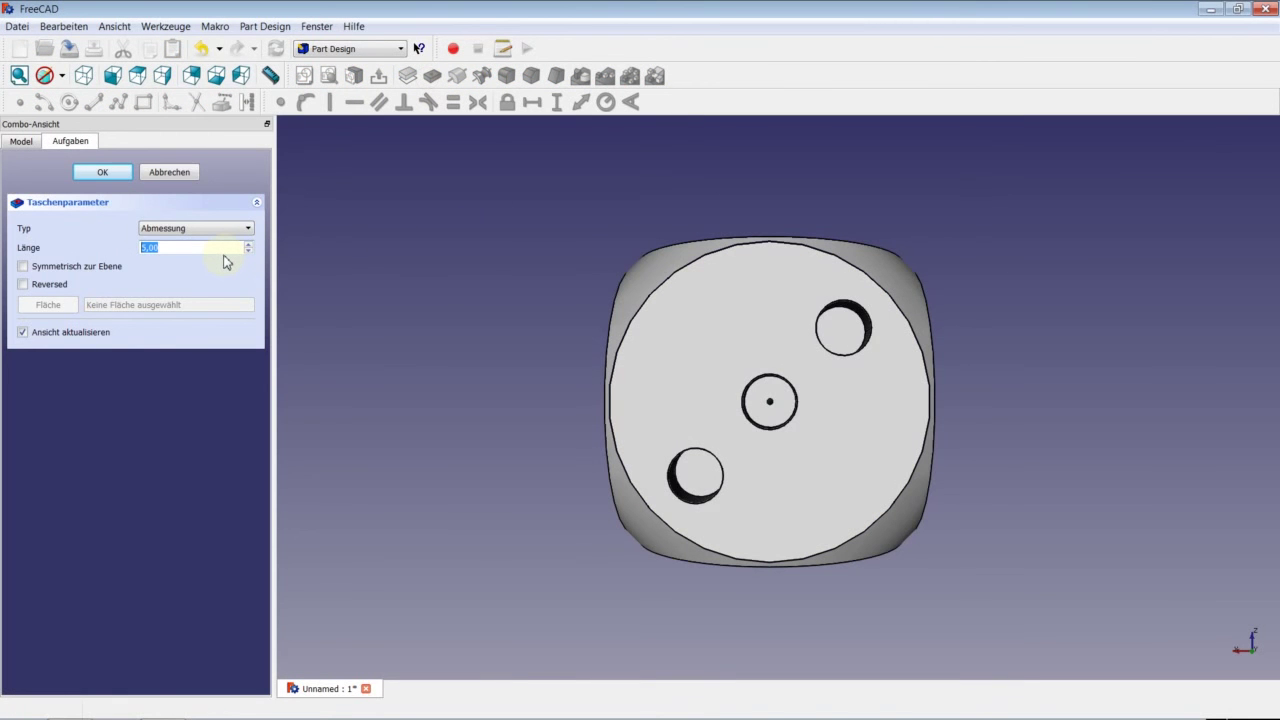
type("1")
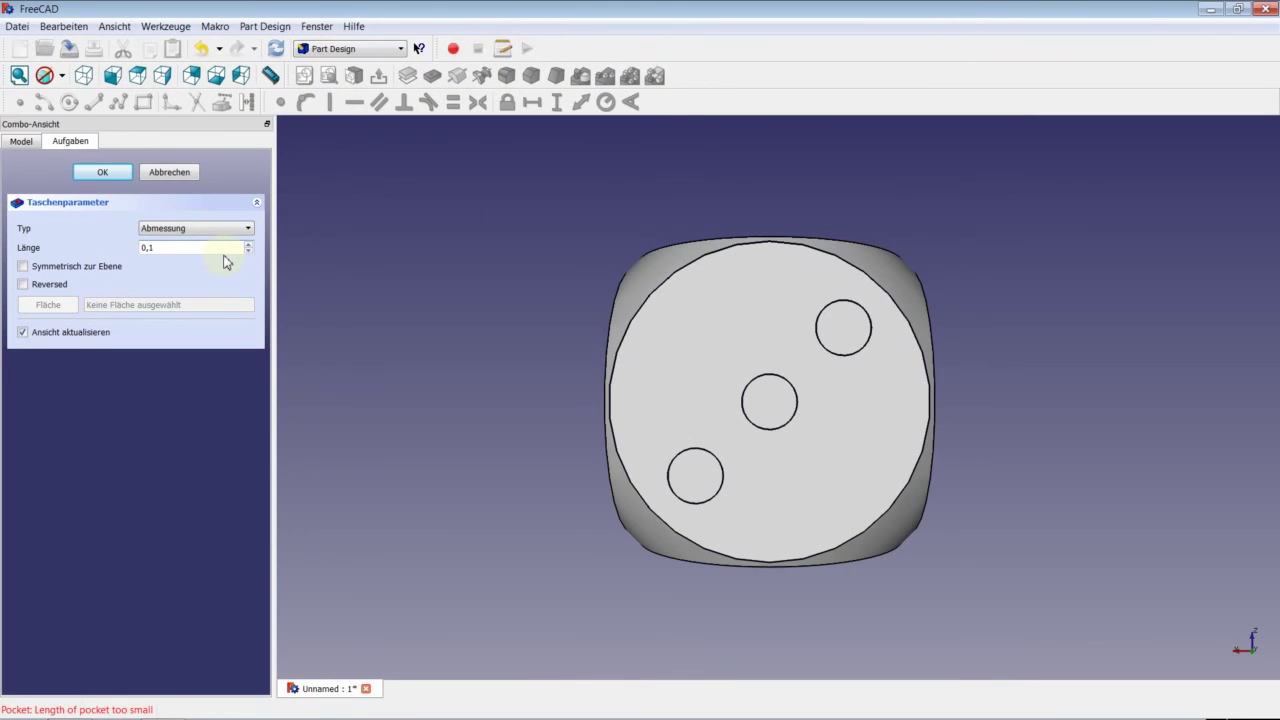
key("Return")
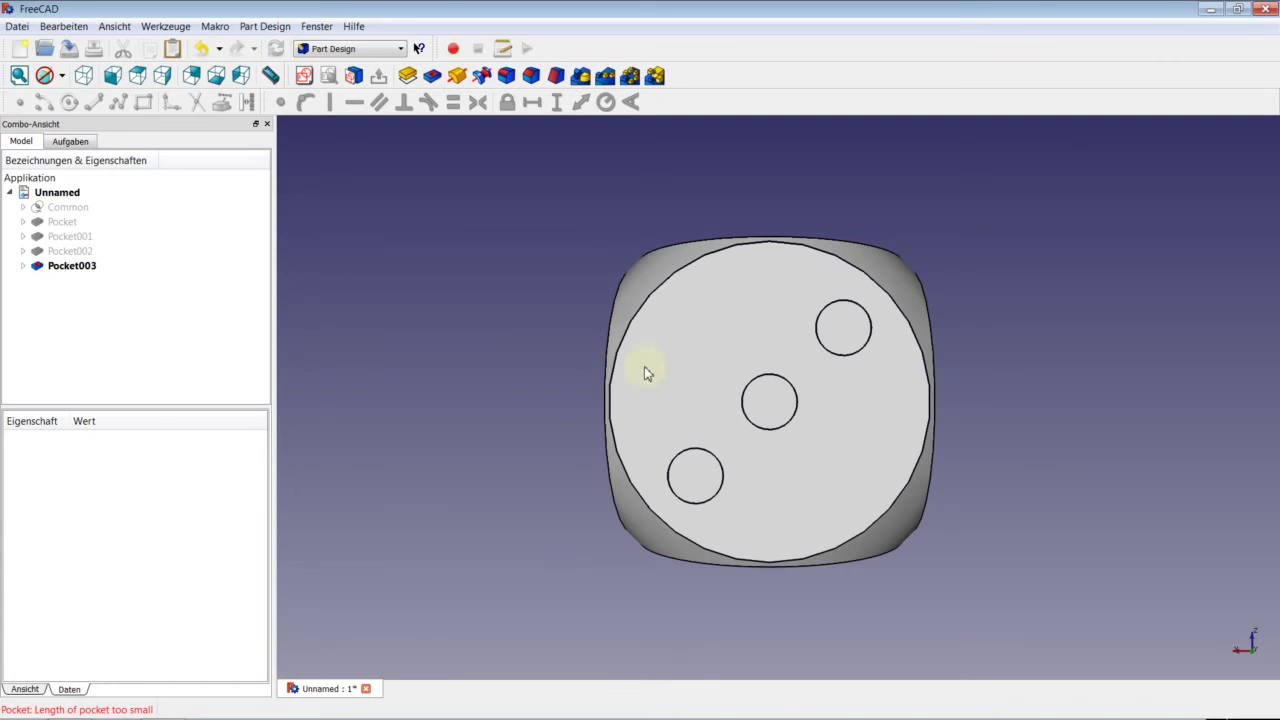
mouse_move(649, 369)
middle_mouse_down()
mouse_move(810, 372)
mouse_move(763, 363)
mouse_move(894, 400)
mouse_move(823, 386)
mouse_move(856, 401)
mouse_move(1011, 434)
mouse_move(889, 380)
mouse_move(580, 354)
mouse_move(694, 380)
middle_mouse_up()
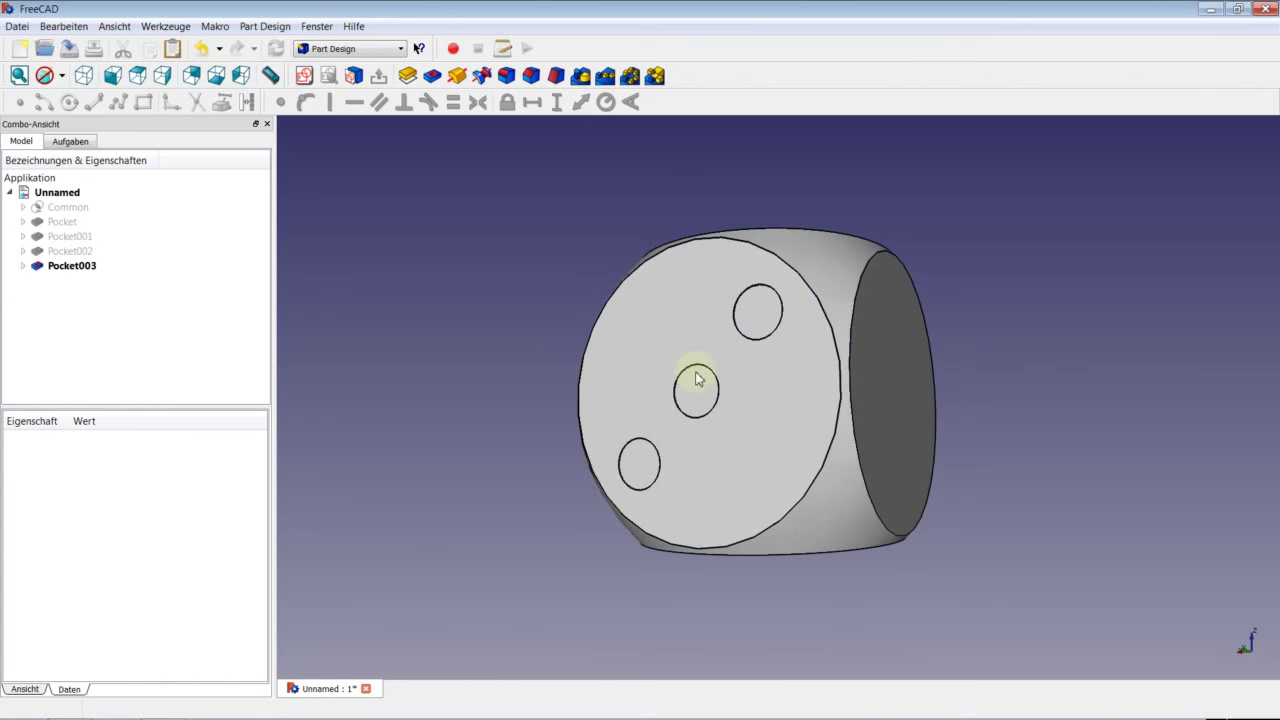
Start a new sketch on the die's right face and draw a rectangle.
left_click(875, 390)
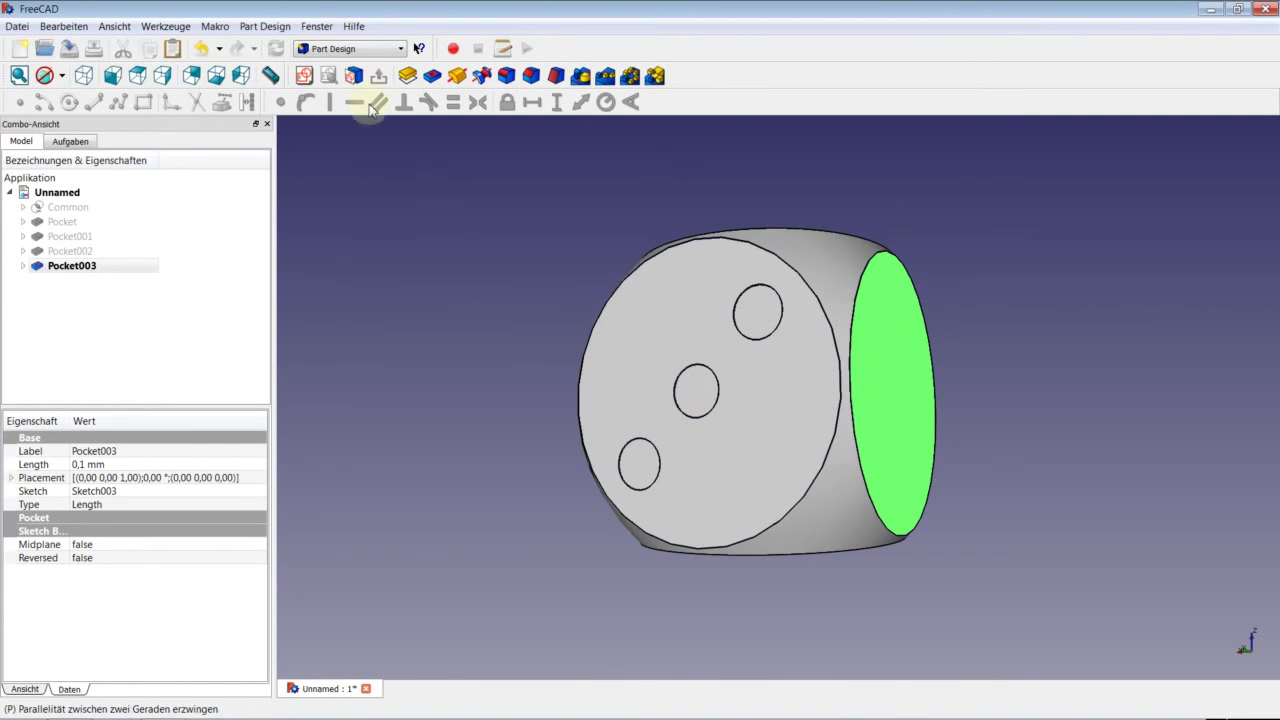
left_click(304, 75)
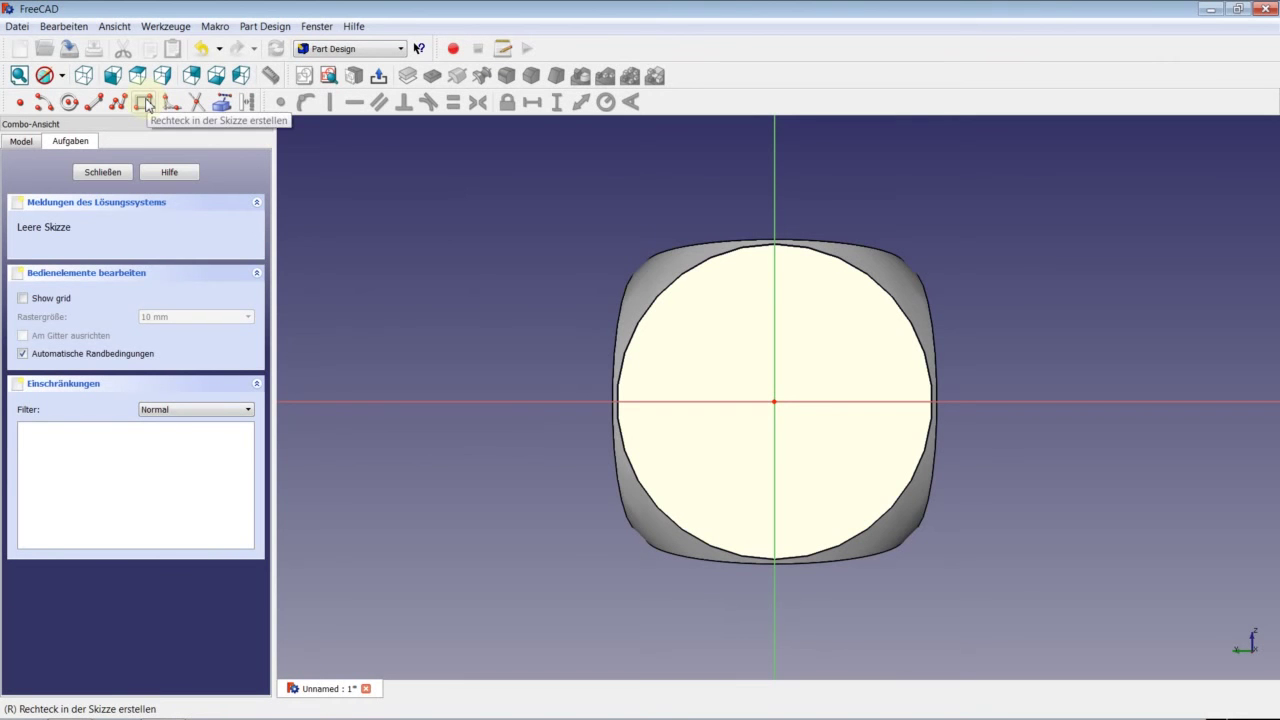
left_click(145, 103)
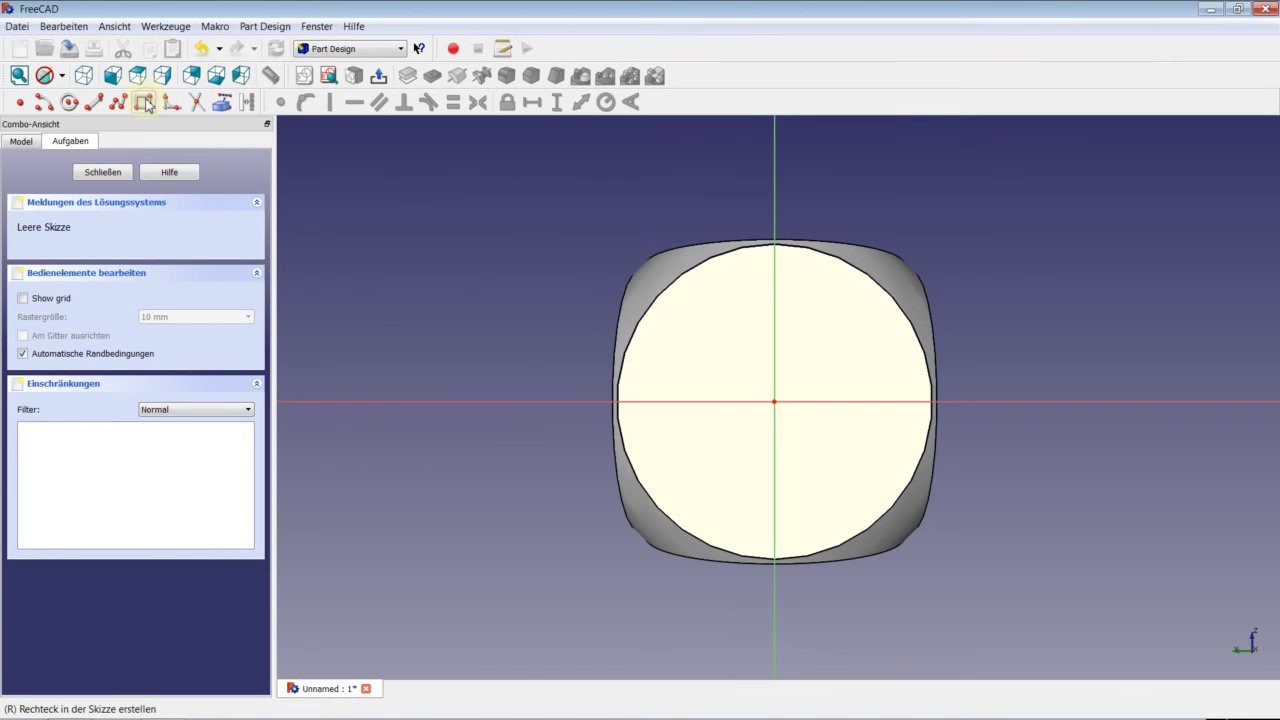
left_click(708, 346)
left_click(855, 467)
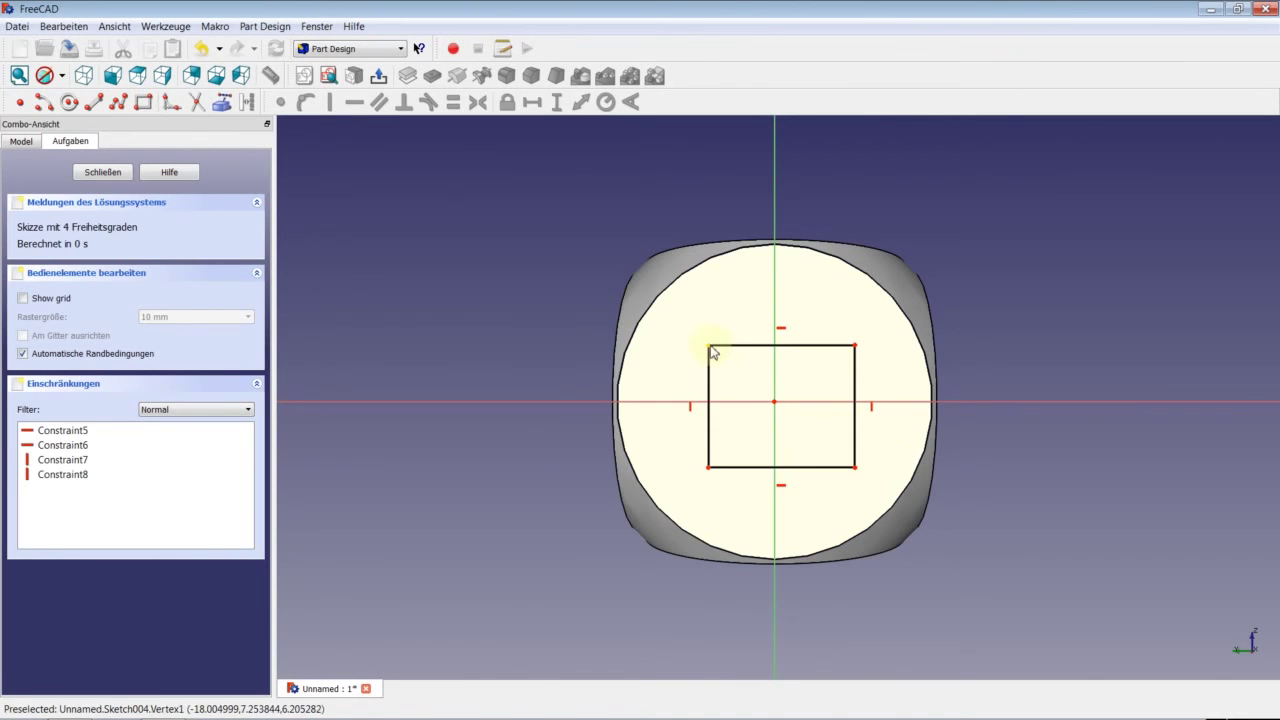
right_click(711, 350)
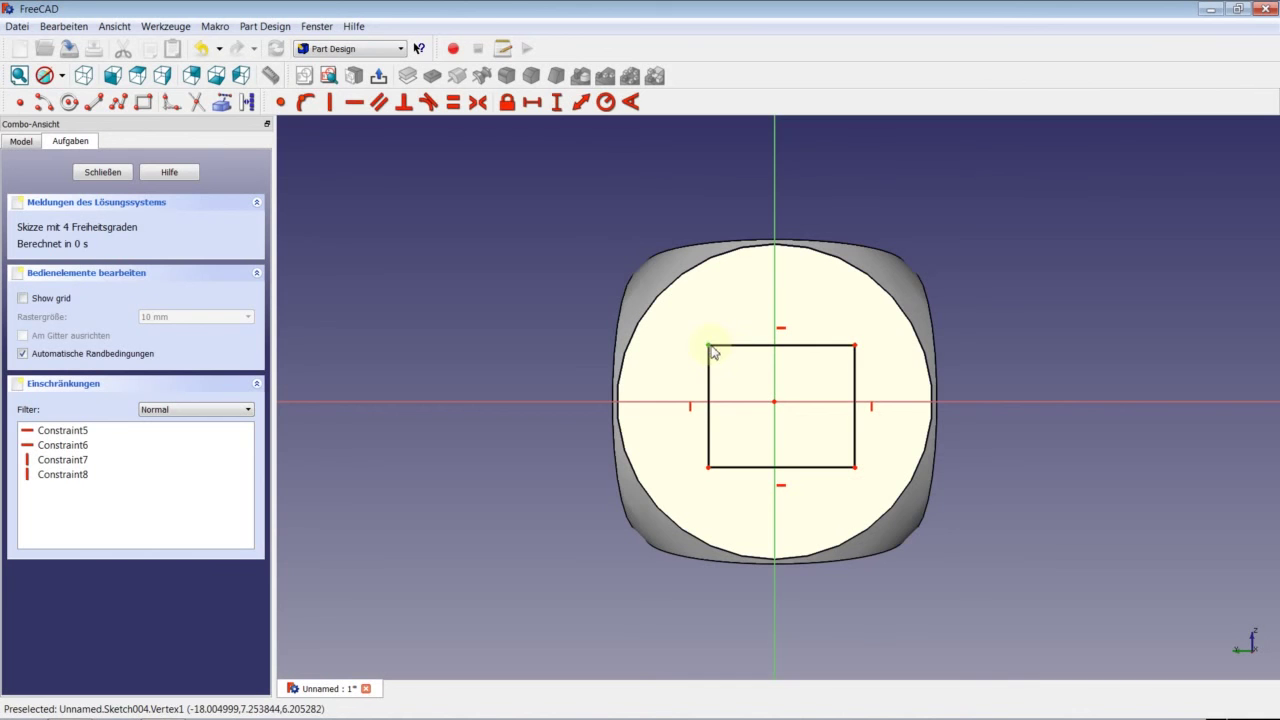
Centre the rectangle on both sketch axes with symmetric constraints.
left_click(855, 346)
left_click(477, 102)
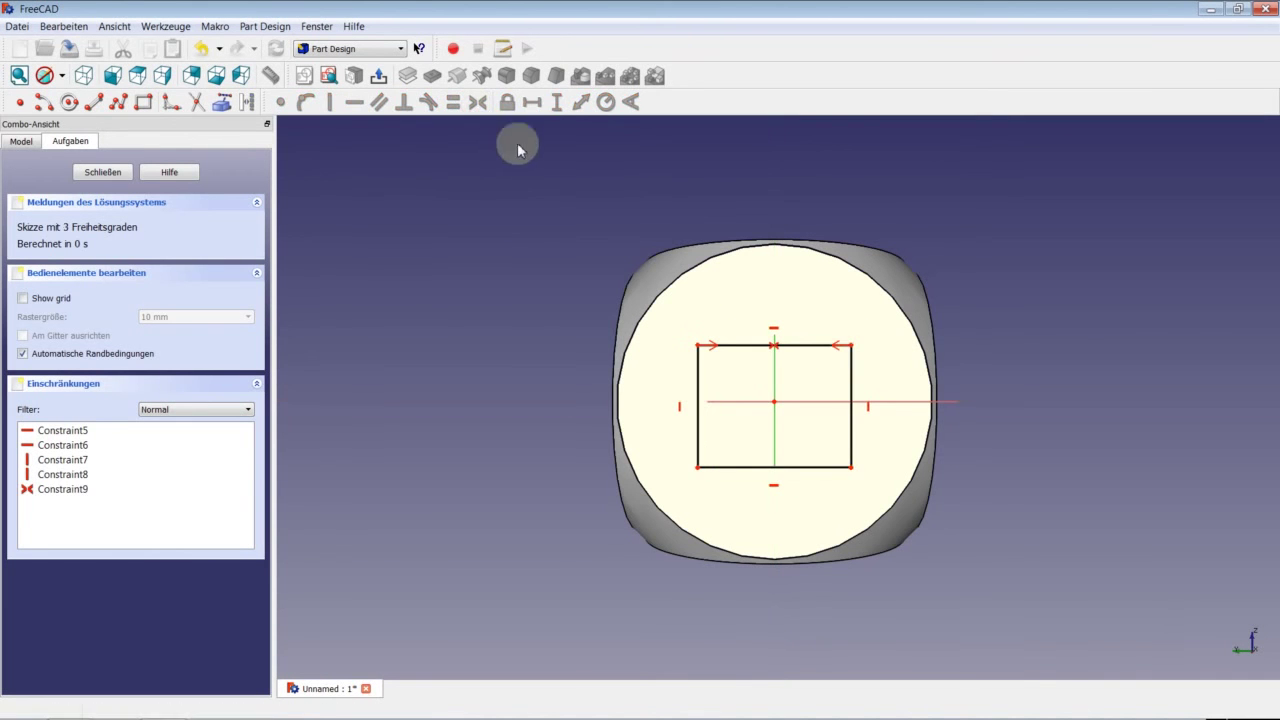
left_click(853, 347)
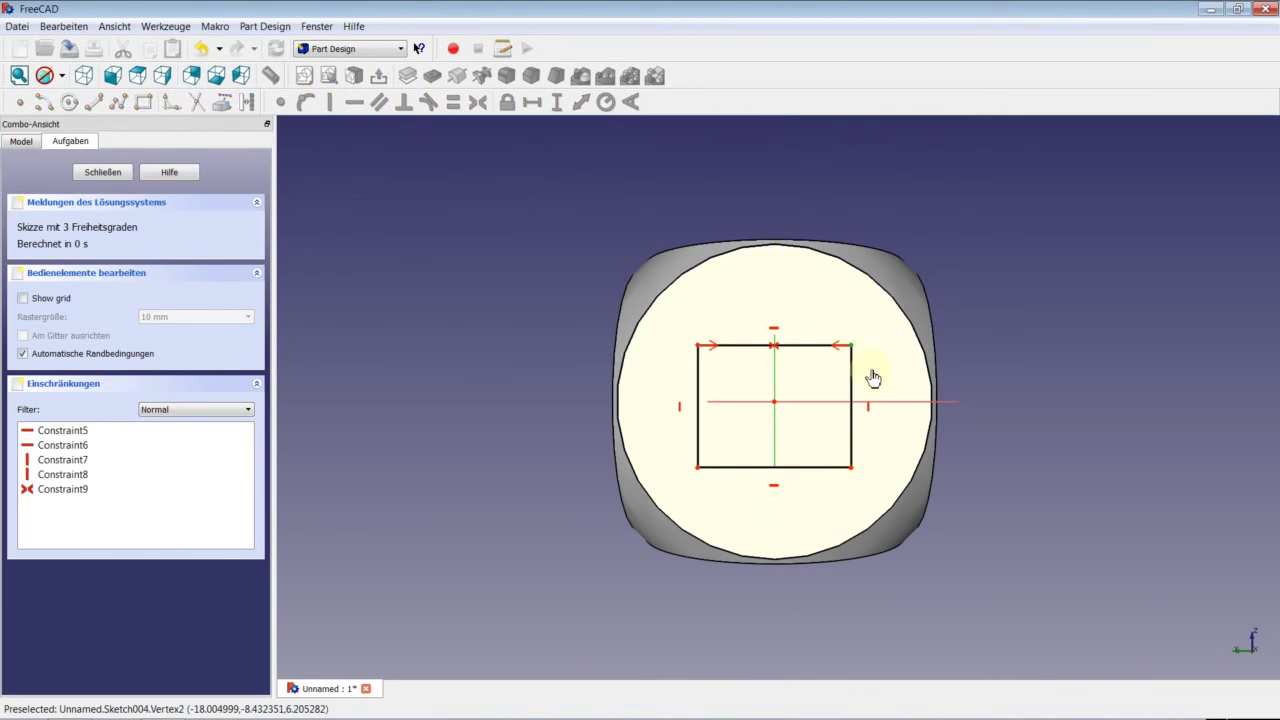
left_click(856, 403)
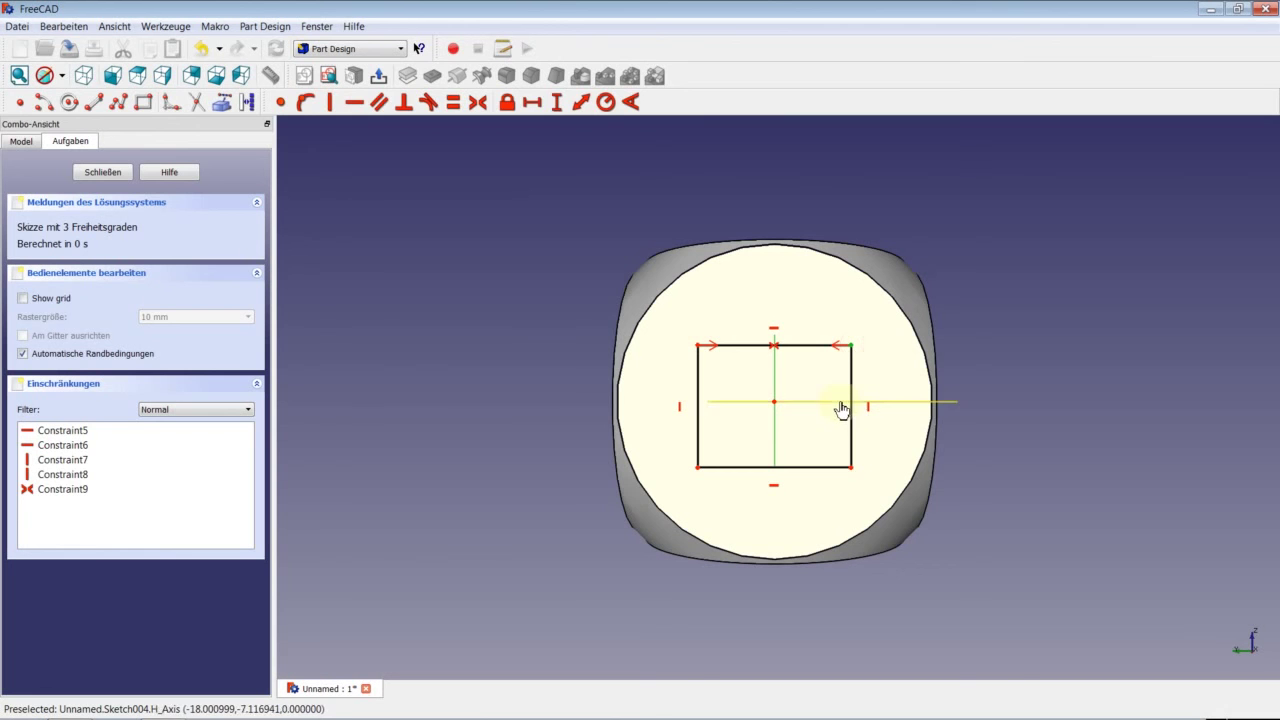
left_click(851, 467)
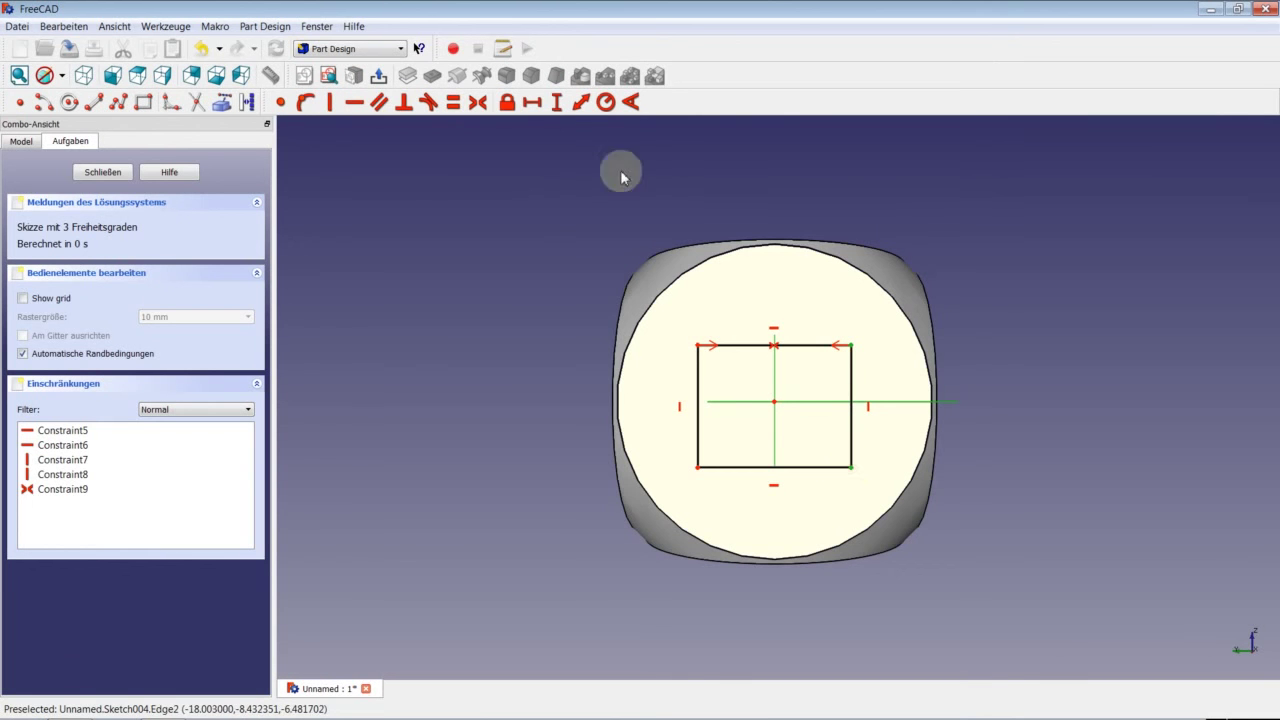
left_click(477, 102)
Make it an equal-sided 16 mm square and turn it into construction geometry.
left_click(809, 341)
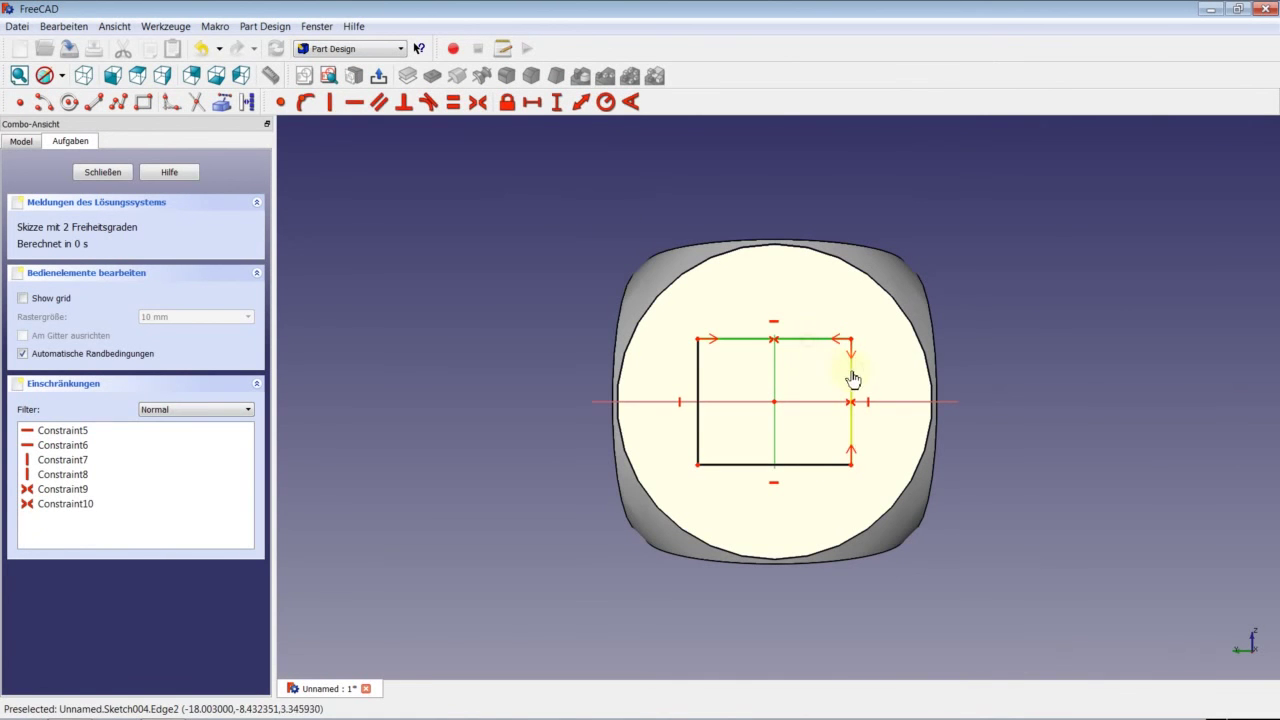
left_click(454, 102)
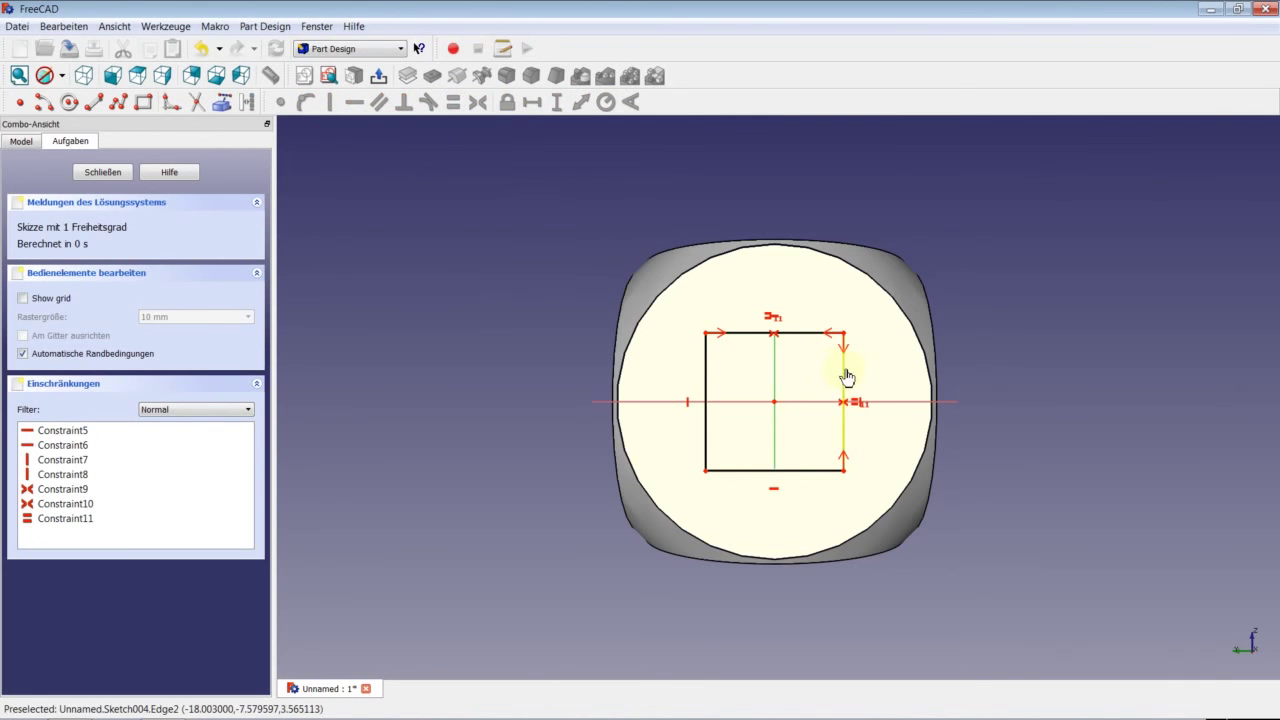
left_click(846, 376)
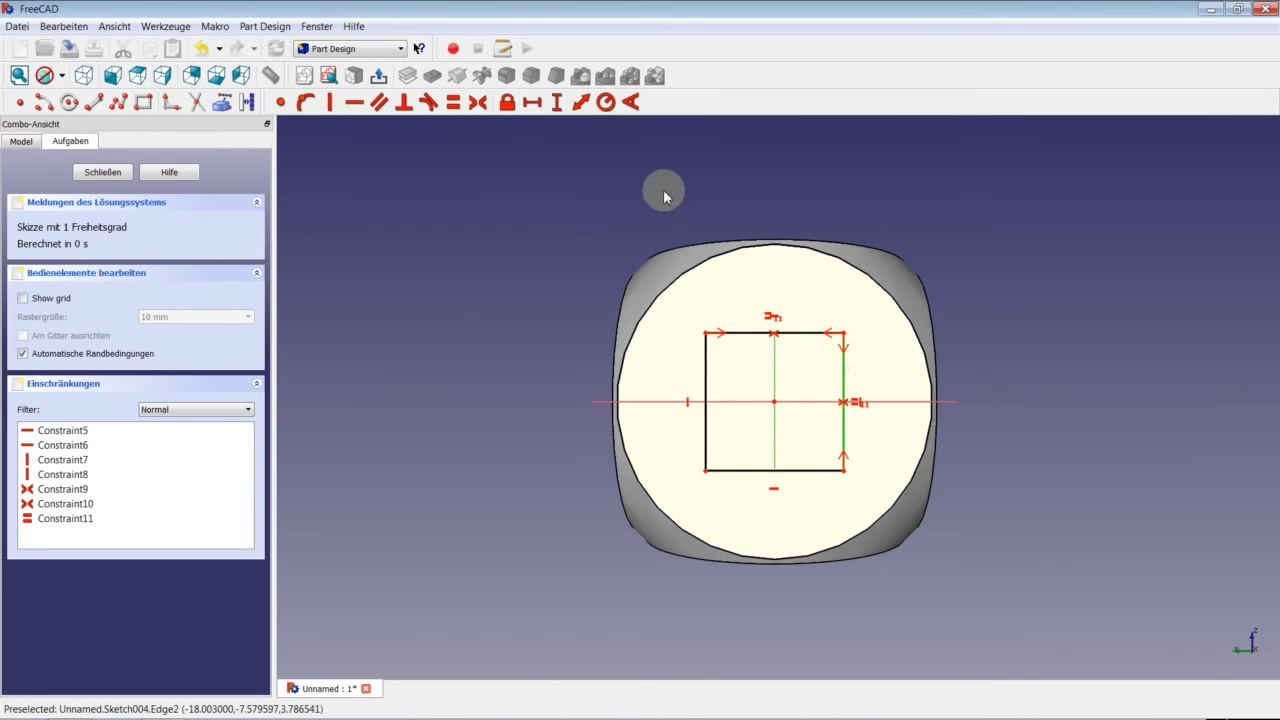
left_click(556, 102)
type("6")
key("Return")
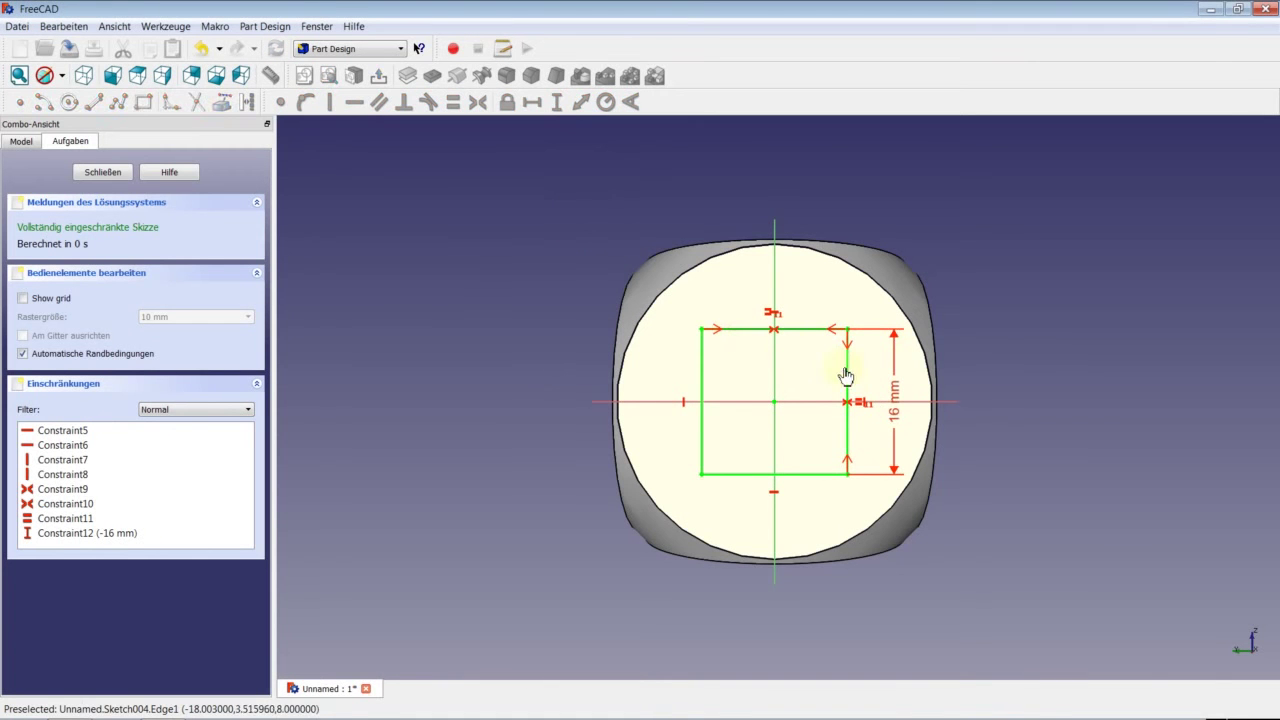
left_click(815, 474)
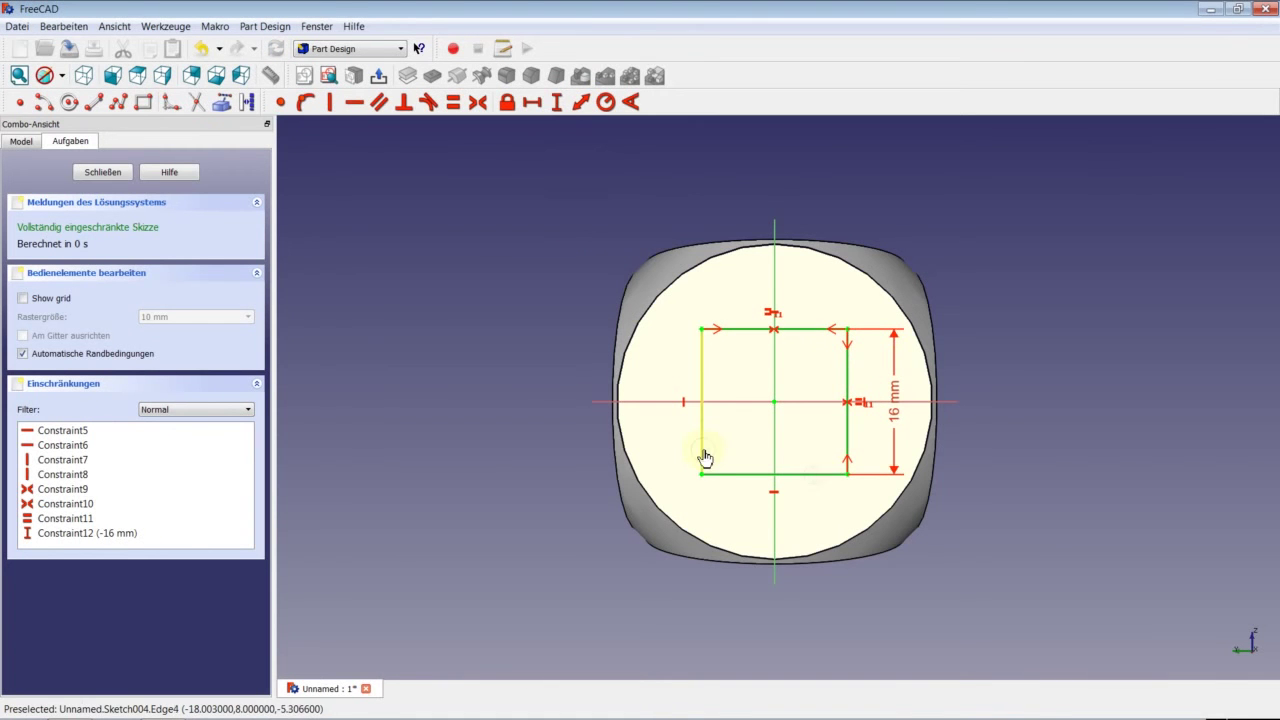
left_click(247, 102)
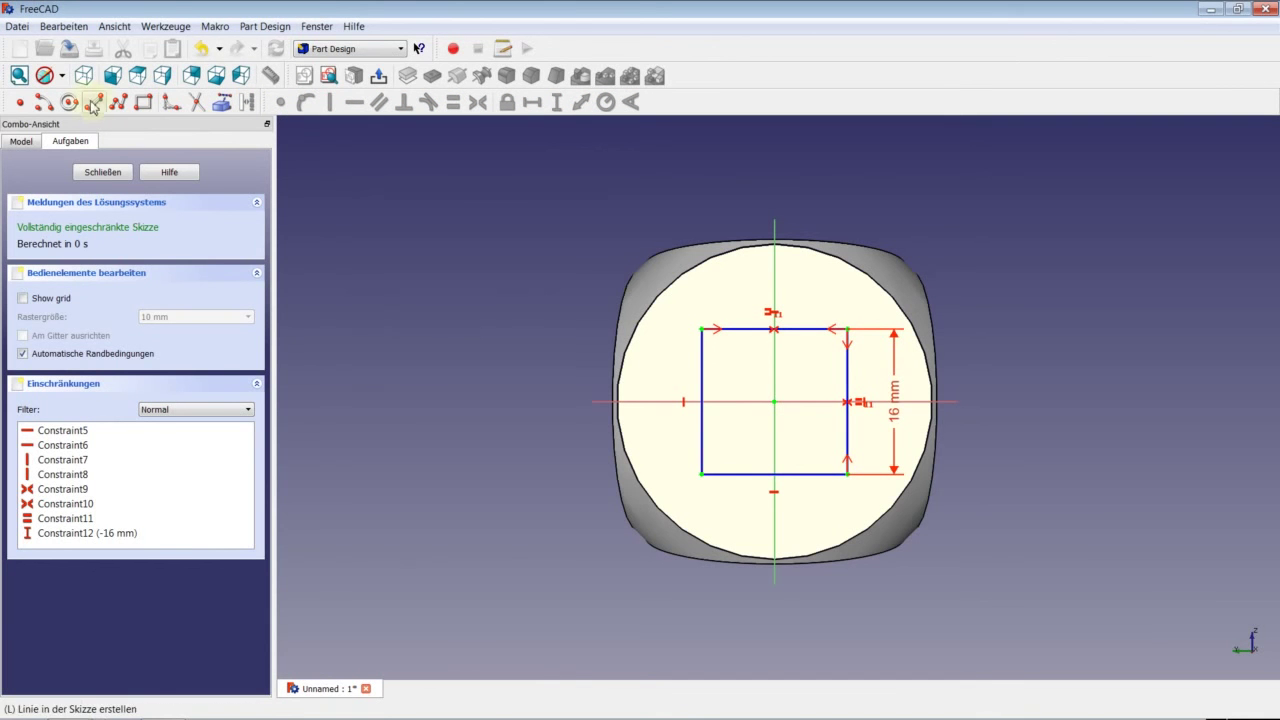
Draw two circles near the top-right and bottom-left corners of the guide square.
left_click(69, 101)
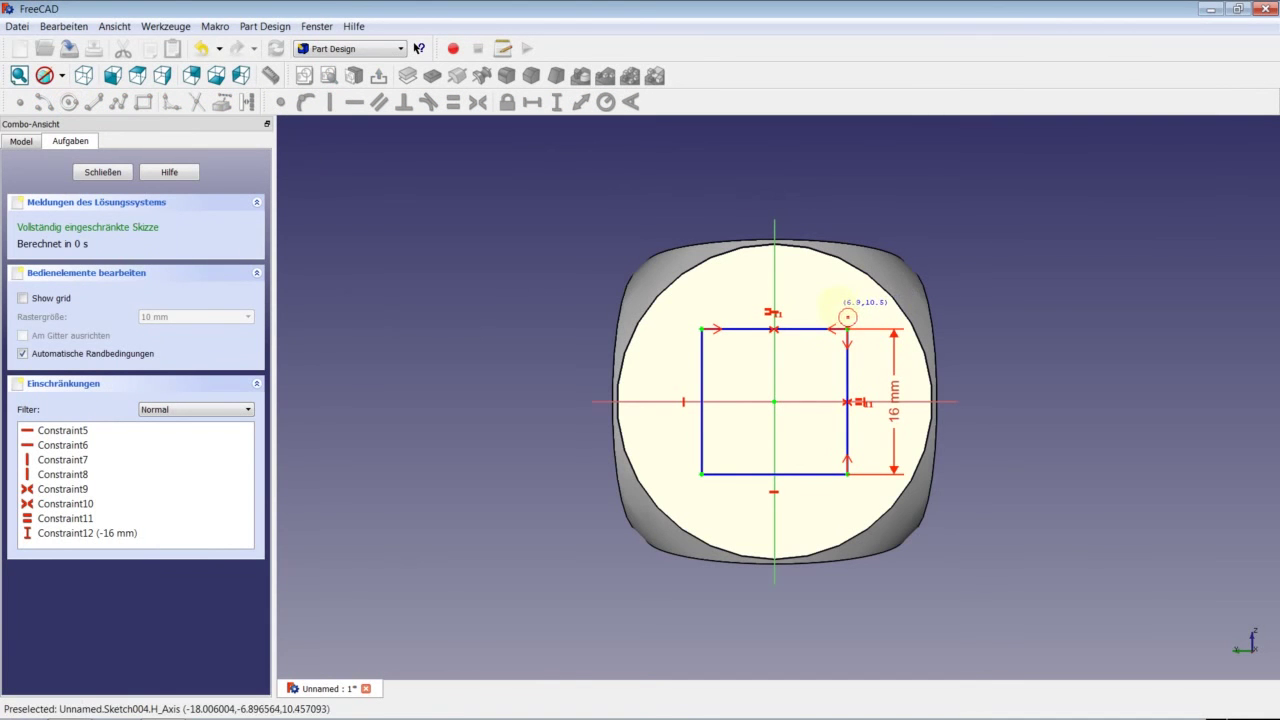
left_click(838, 307)
left_click(856, 312)
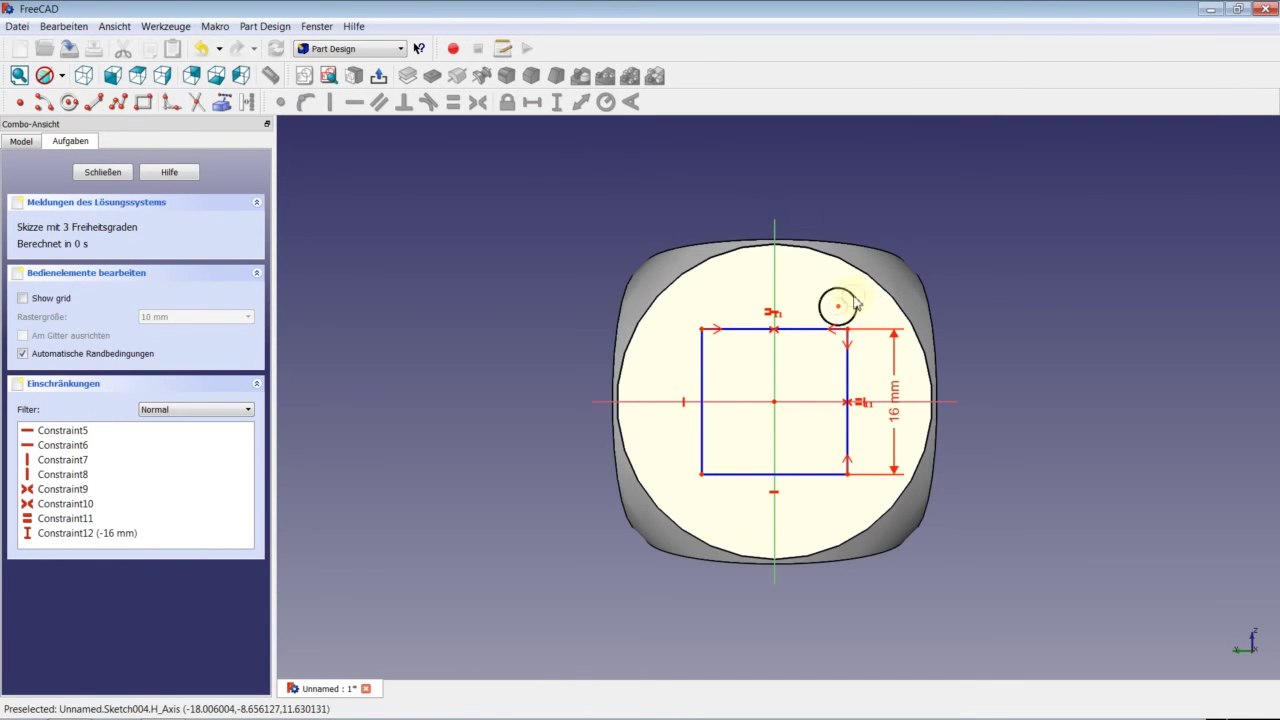
left_click(70, 102)
left_click(671, 480)
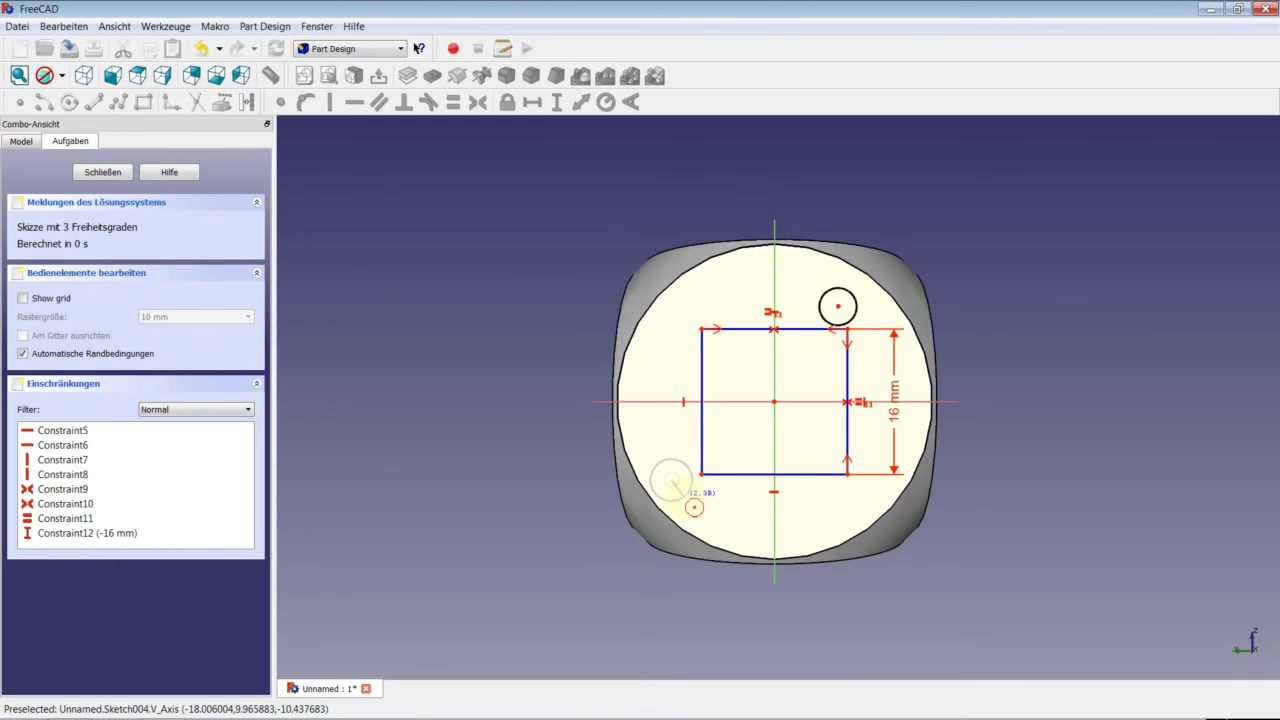
left_click(690, 486)
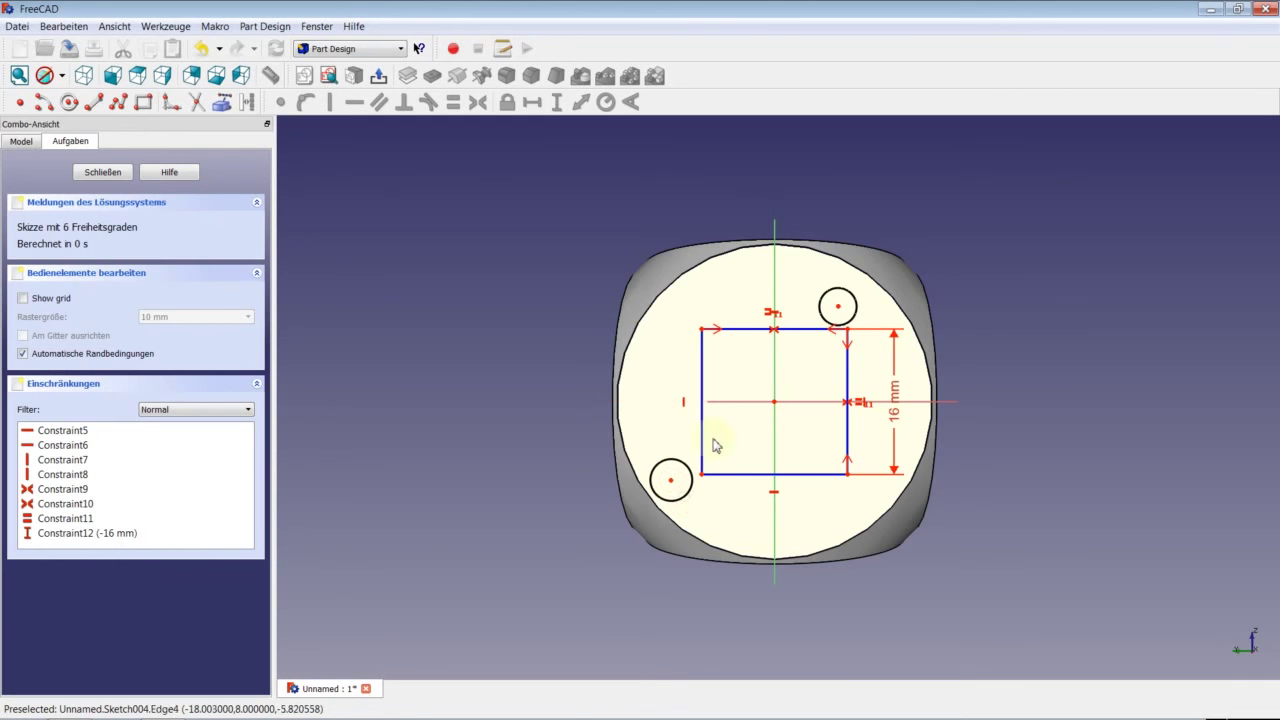
Make both circle centres coincident with the square's top-right and bottom-left corners.
left_click(843, 311)
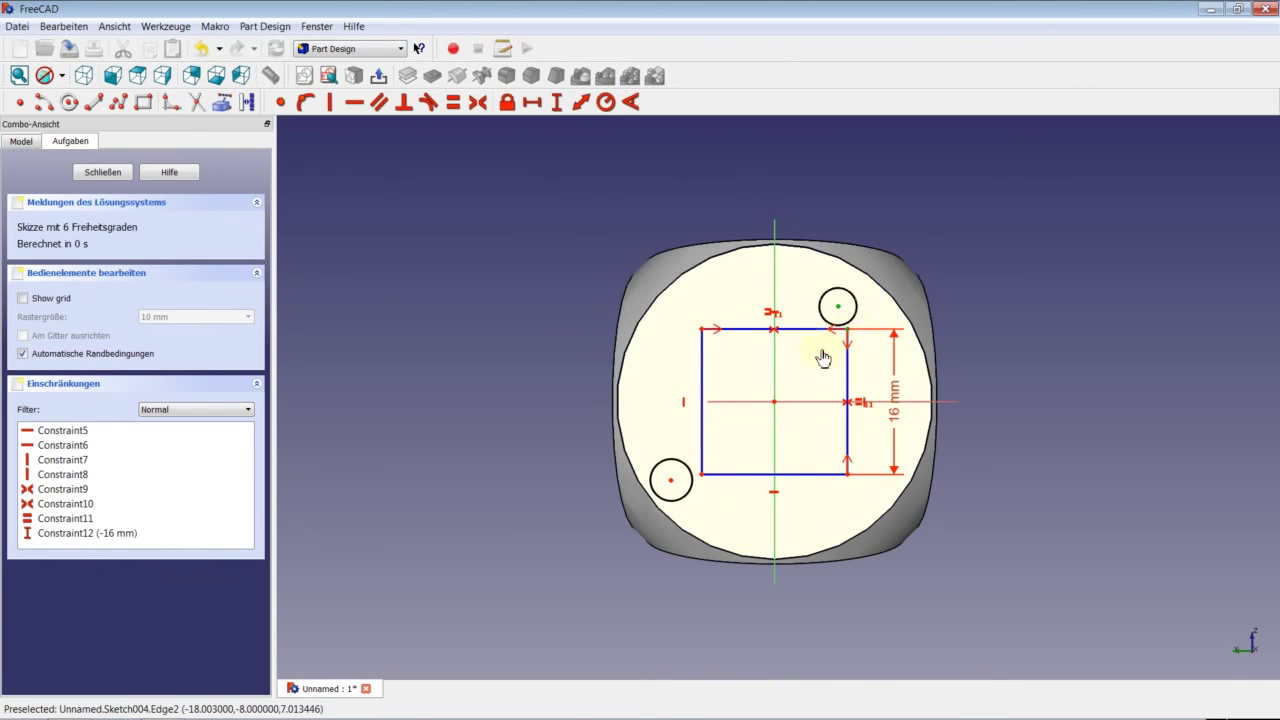
left_click(282, 102)
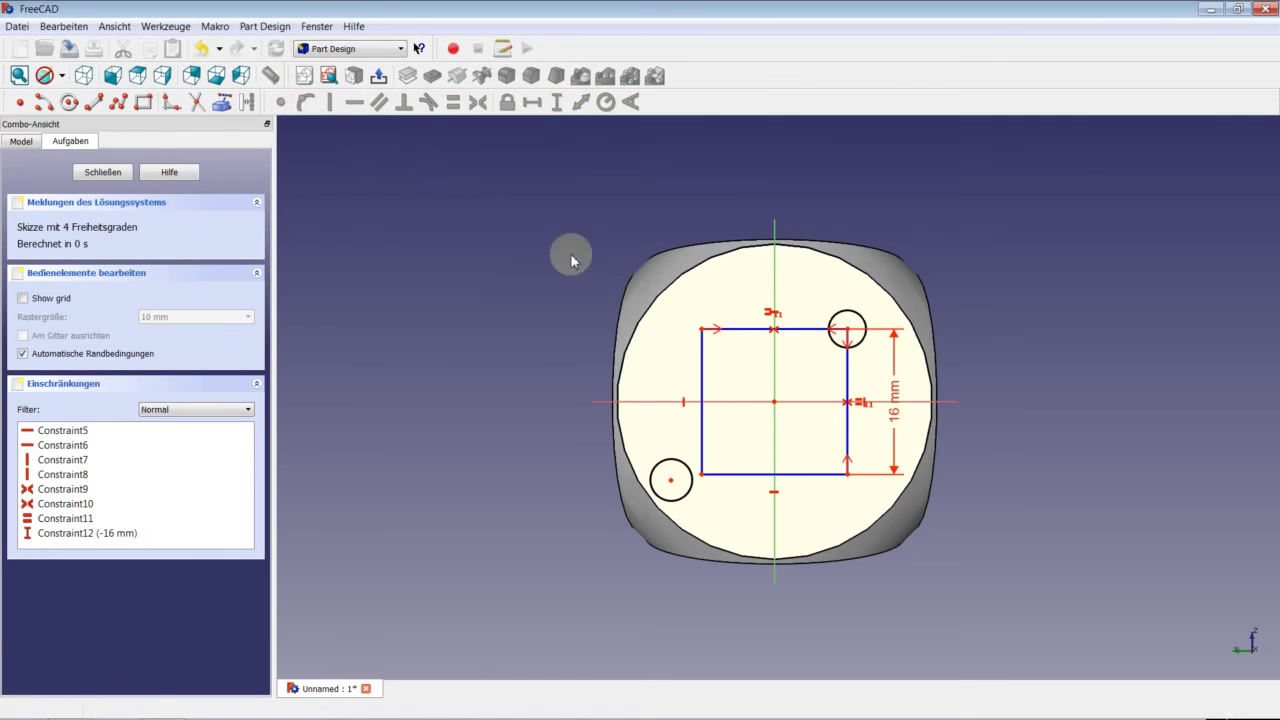
left_click(671, 481)
left_click(701, 473)
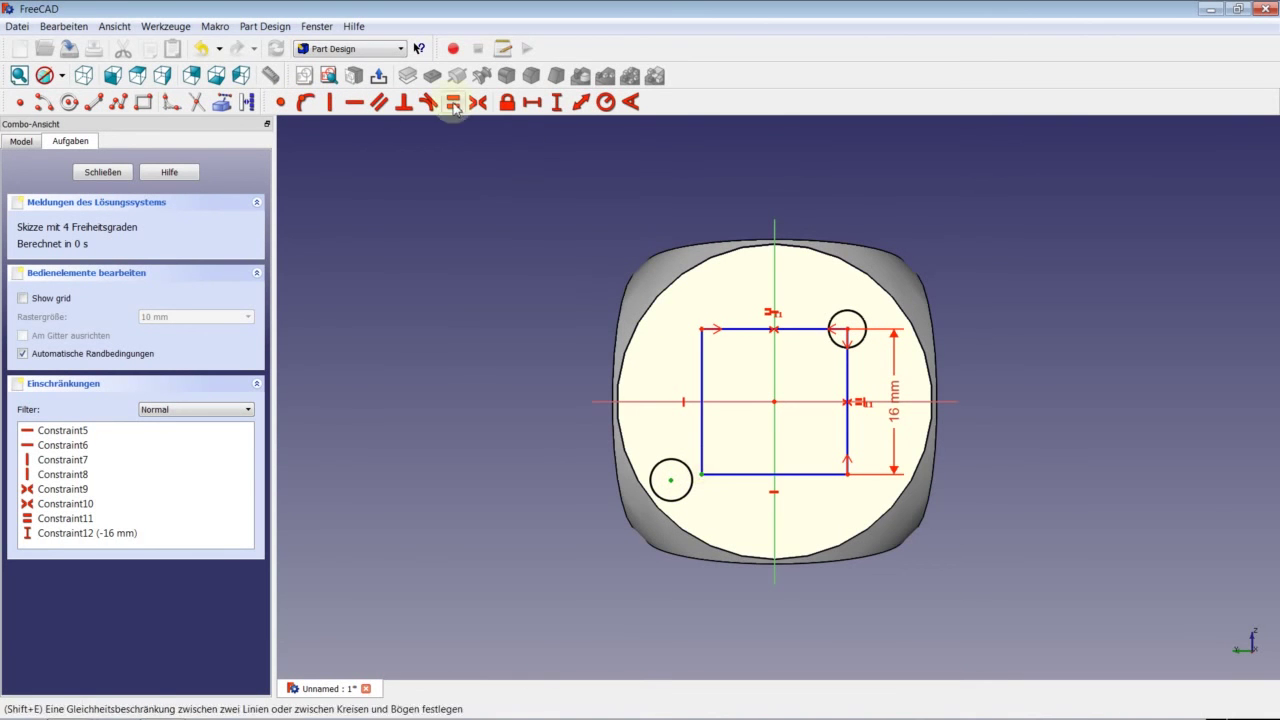
left_click(285, 102)
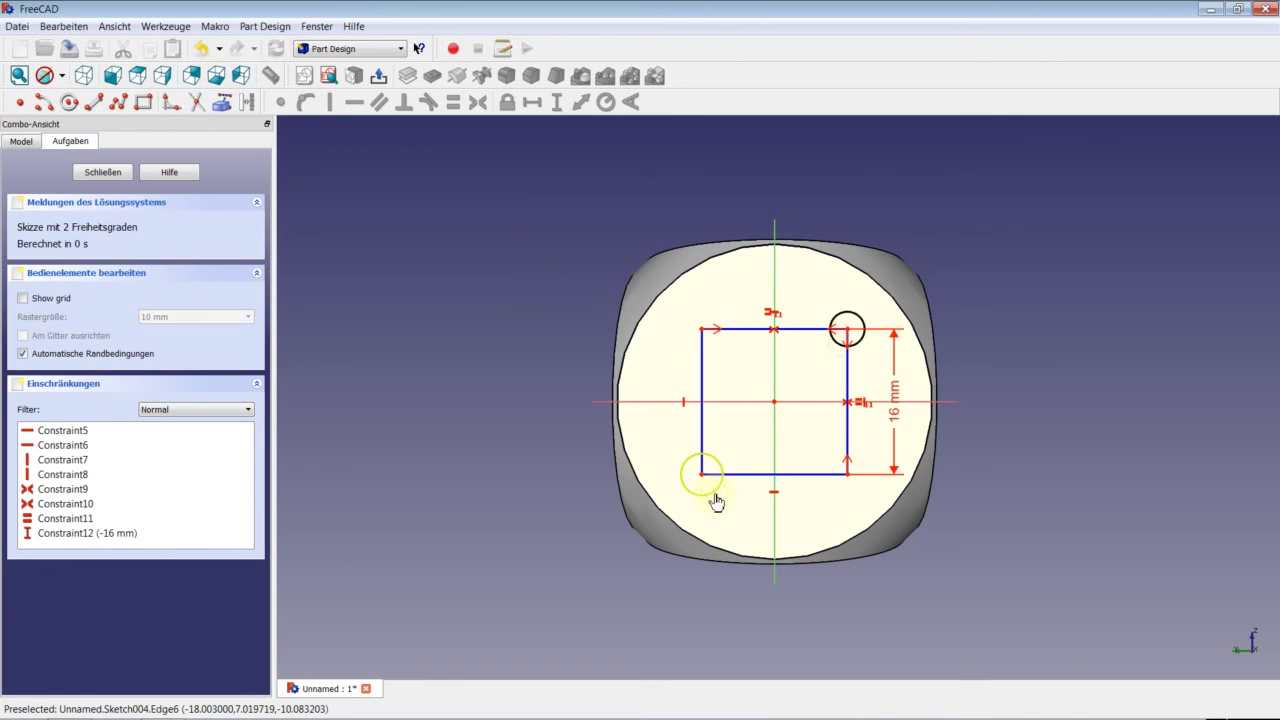
Constrain the circles equal with a 3 mm radius, close the sketch and pocket it.
left_click(842, 350)
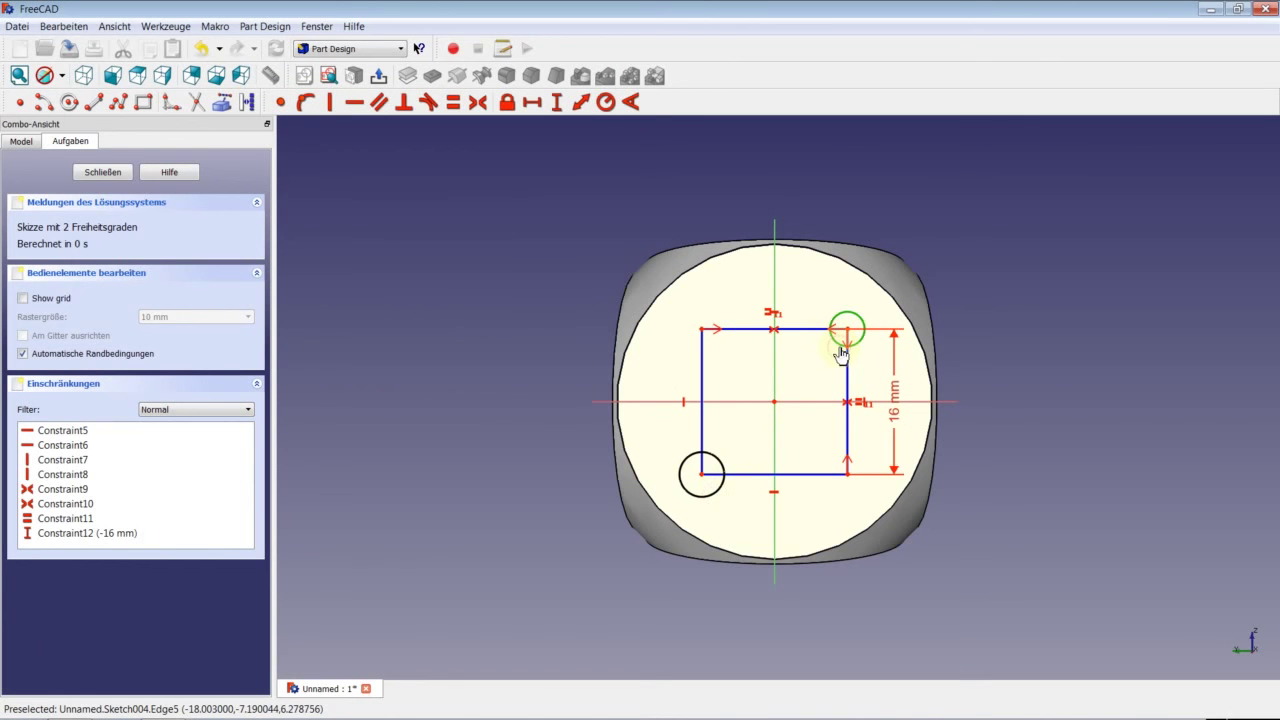
left_click(700, 496)
left_click(453, 102)
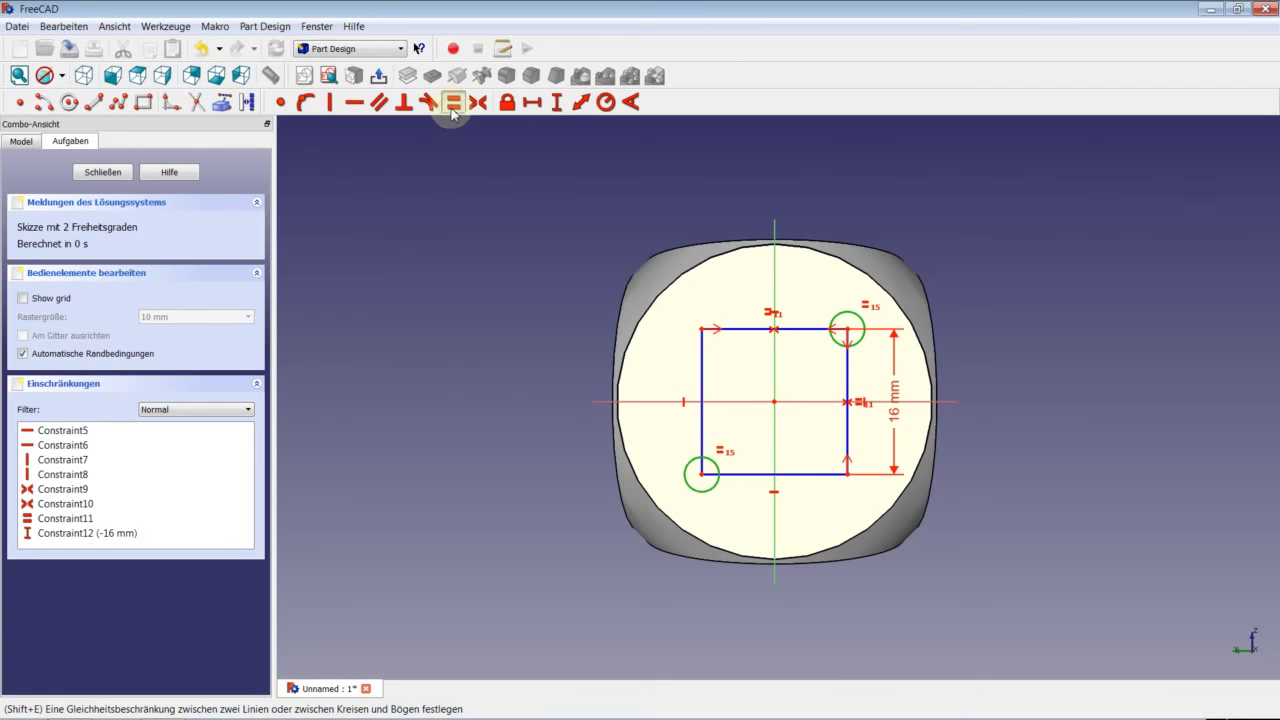
left_click(851, 322)
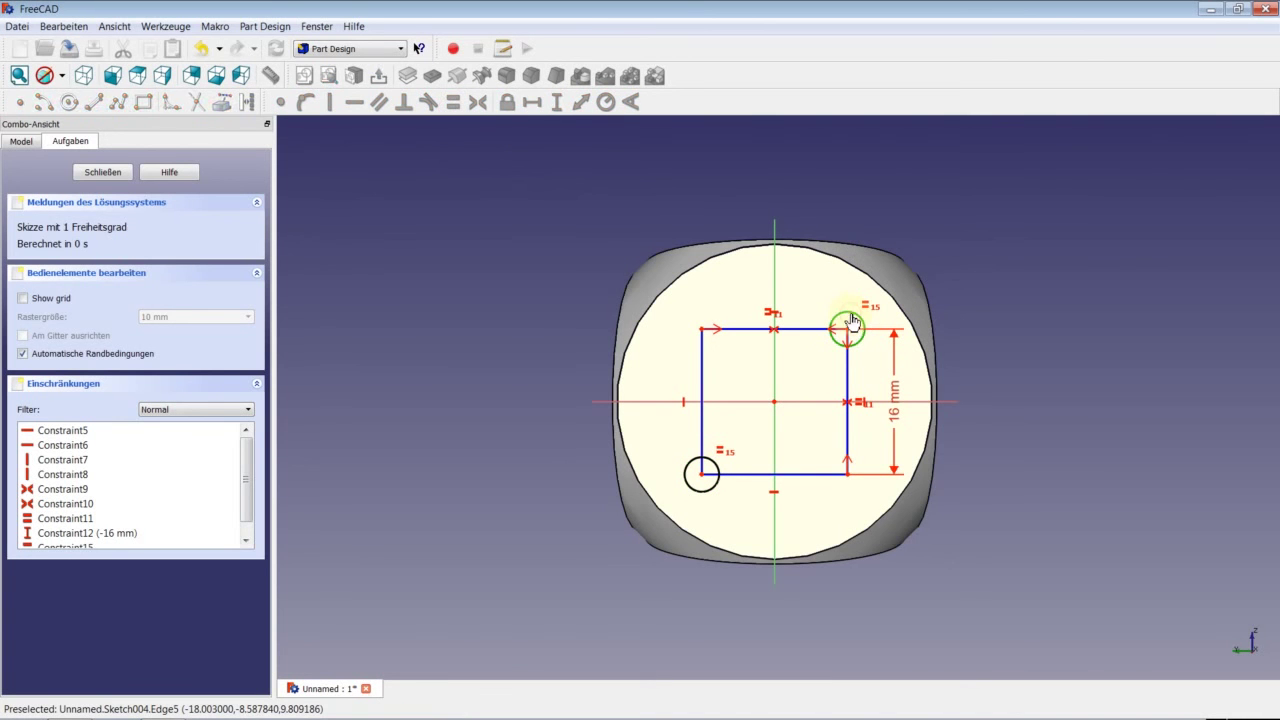
left_click(606, 102)
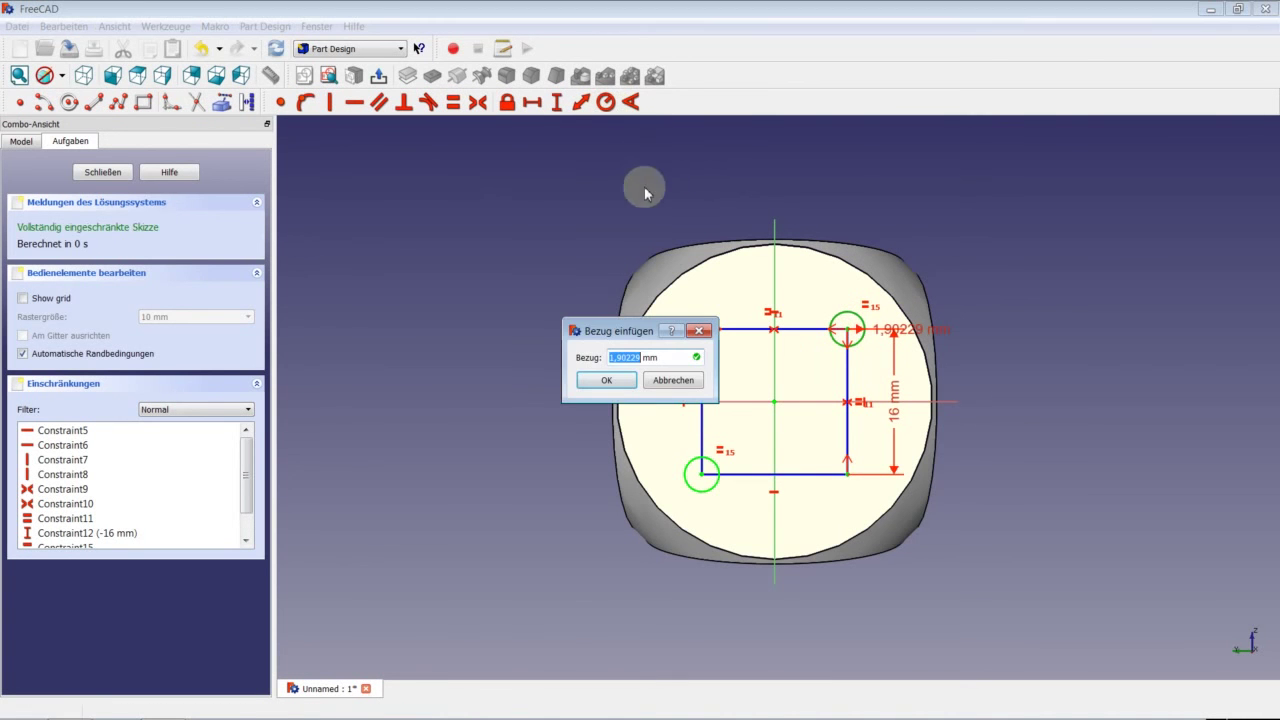
type("3")
key("Return")
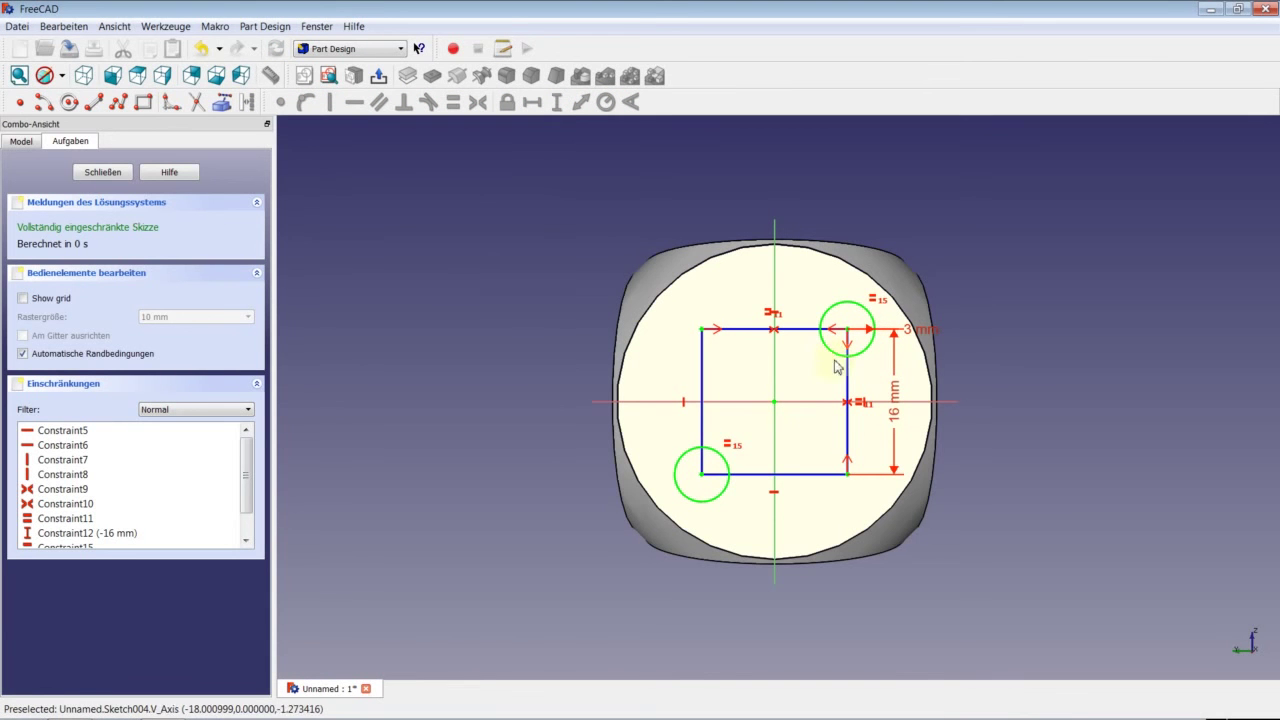
left_click(100, 175)
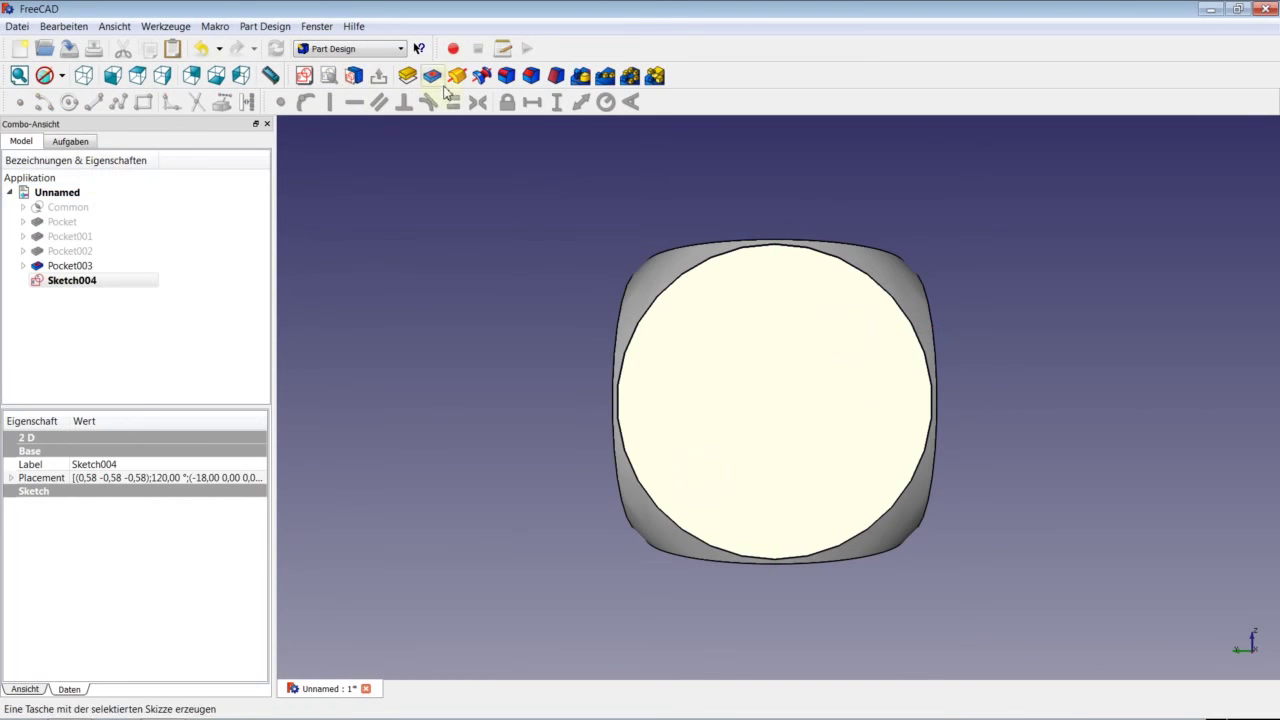
left_click(434, 79)
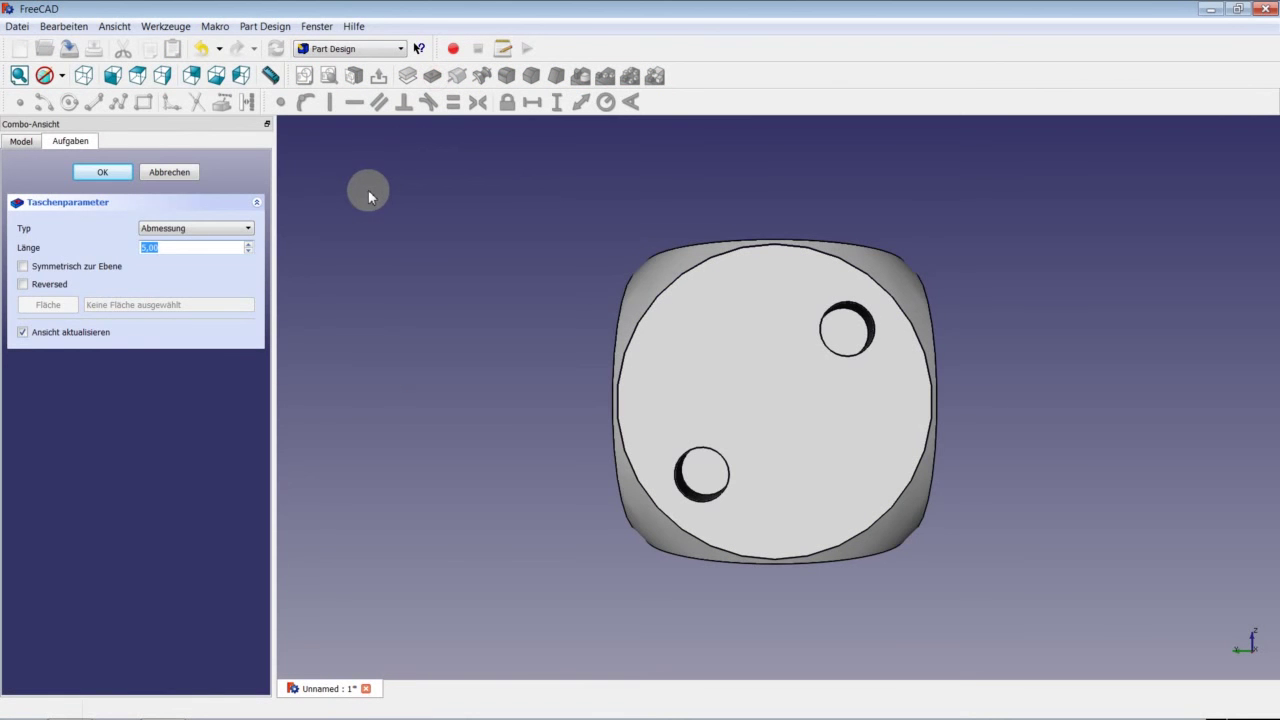
Confirm the pocket with length 0,1 and start a sketch on the die's blank face.
type("0,1")
key("Return")
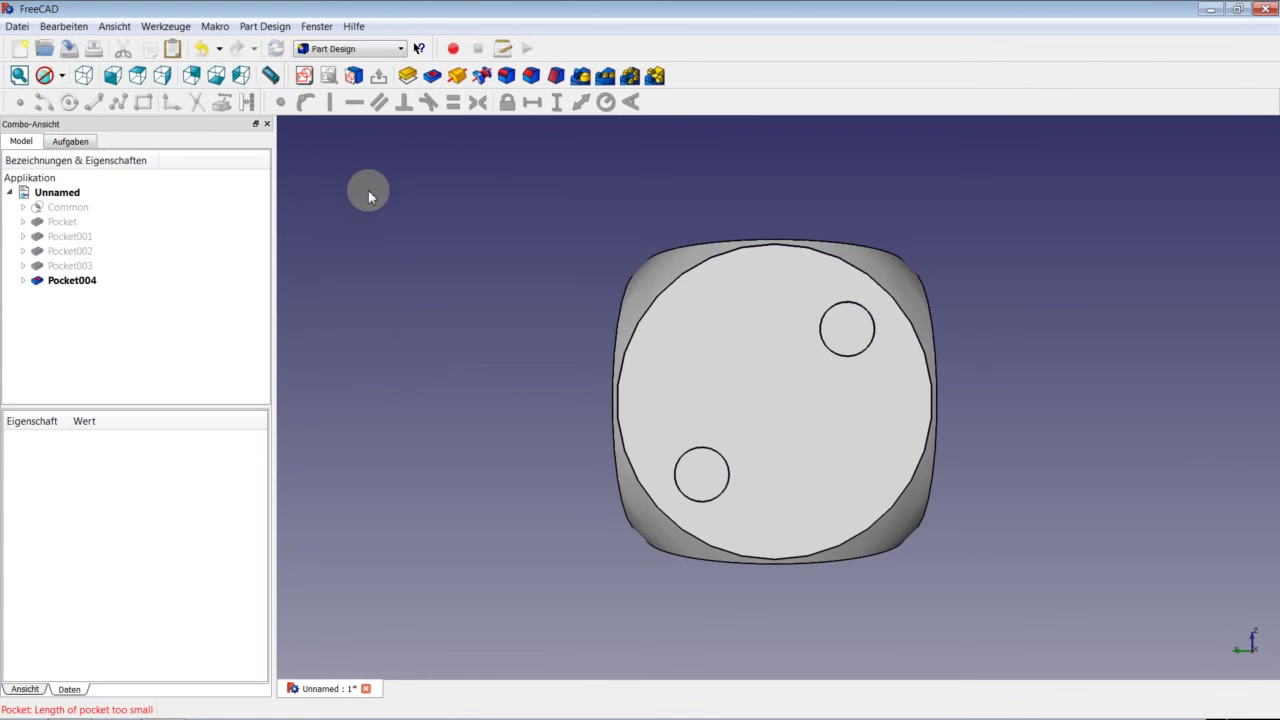
mouse_move(585, 412)
middle_mouse_down()
mouse_move(646, 366)
mouse_move(650, 311)
middle_mouse_up()
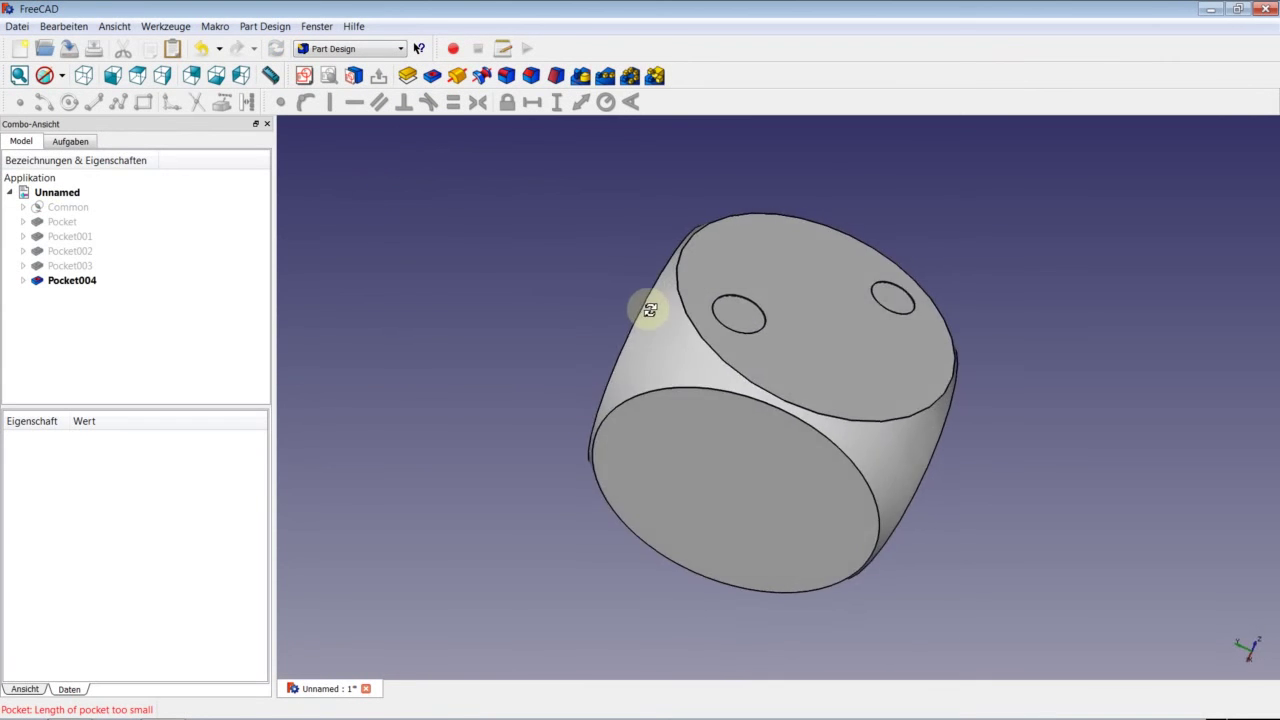
left_click(707, 465)
left_click(305, 76)
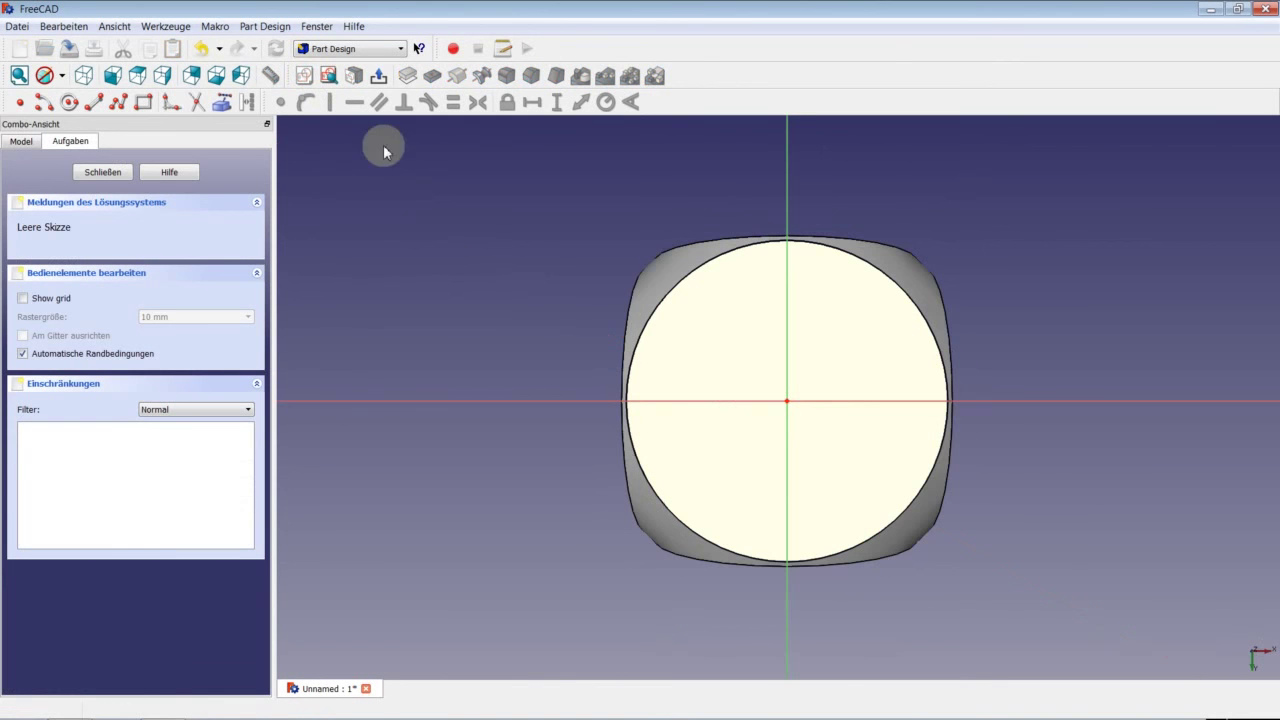
Draw a circle centred on the origin with a 3 mm radius, then close the sketch.
left_click(69, 102)
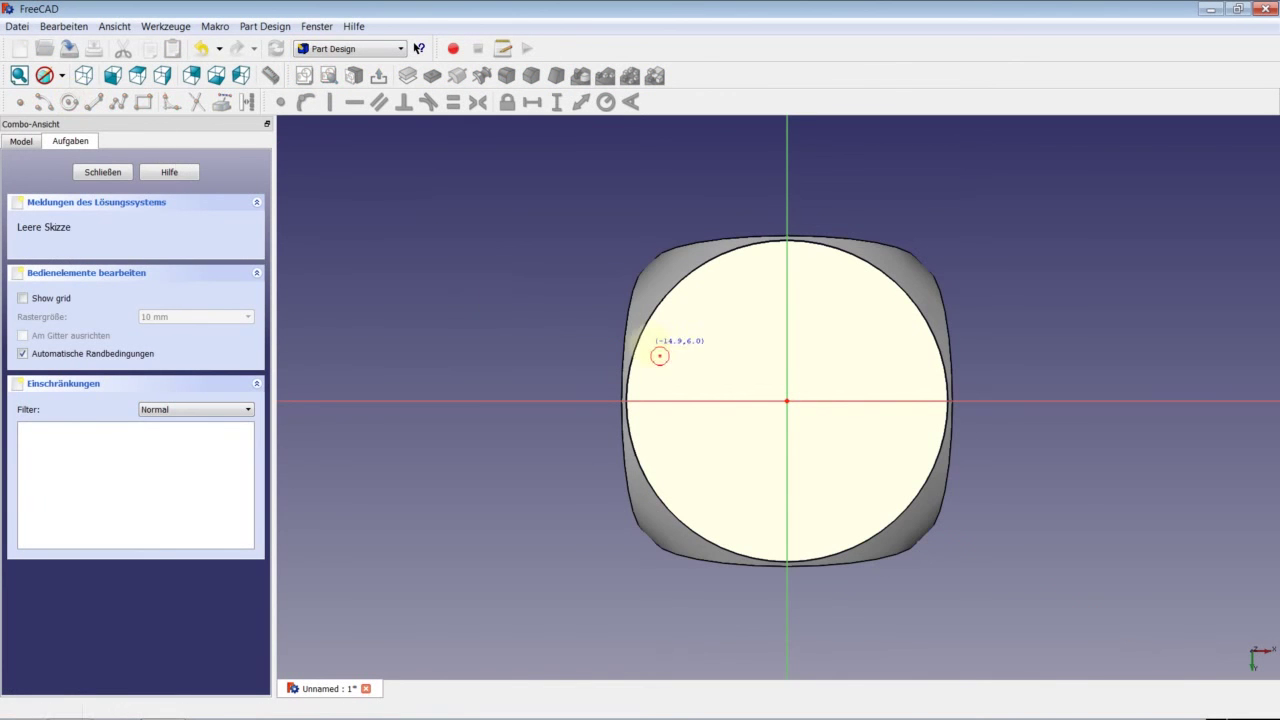
left_click(768, 385)
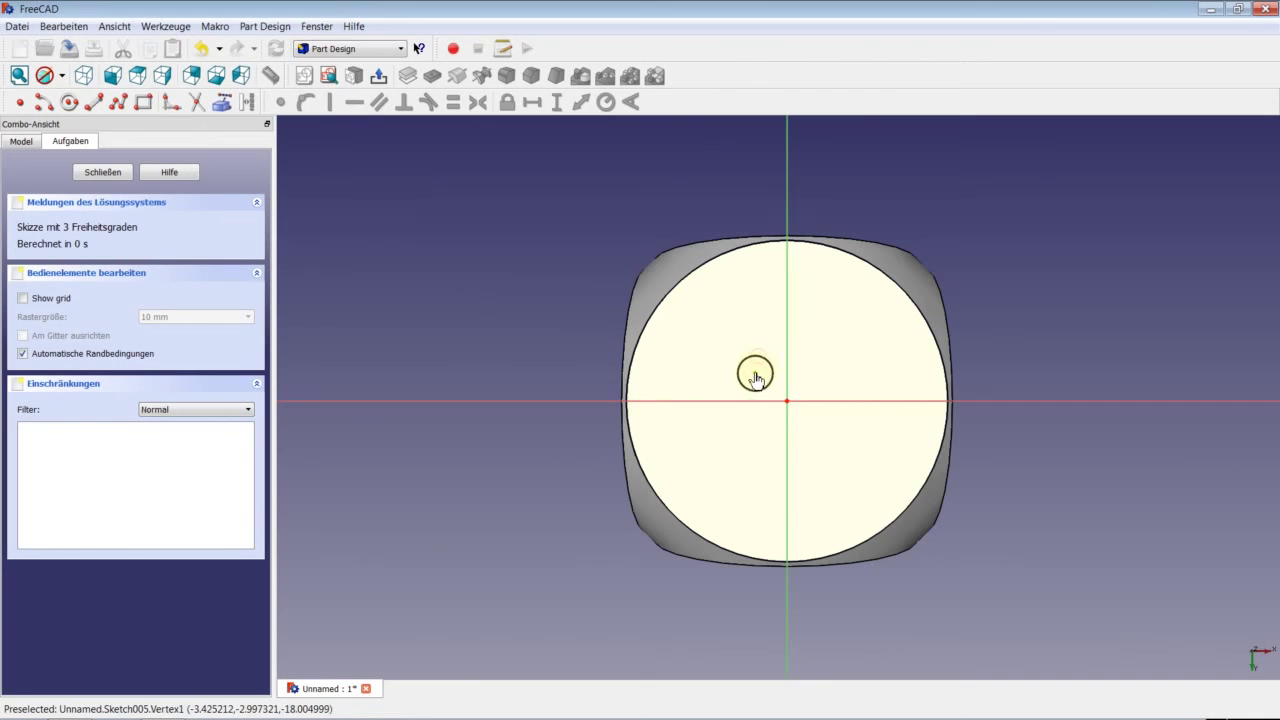
left_click(788, 402)
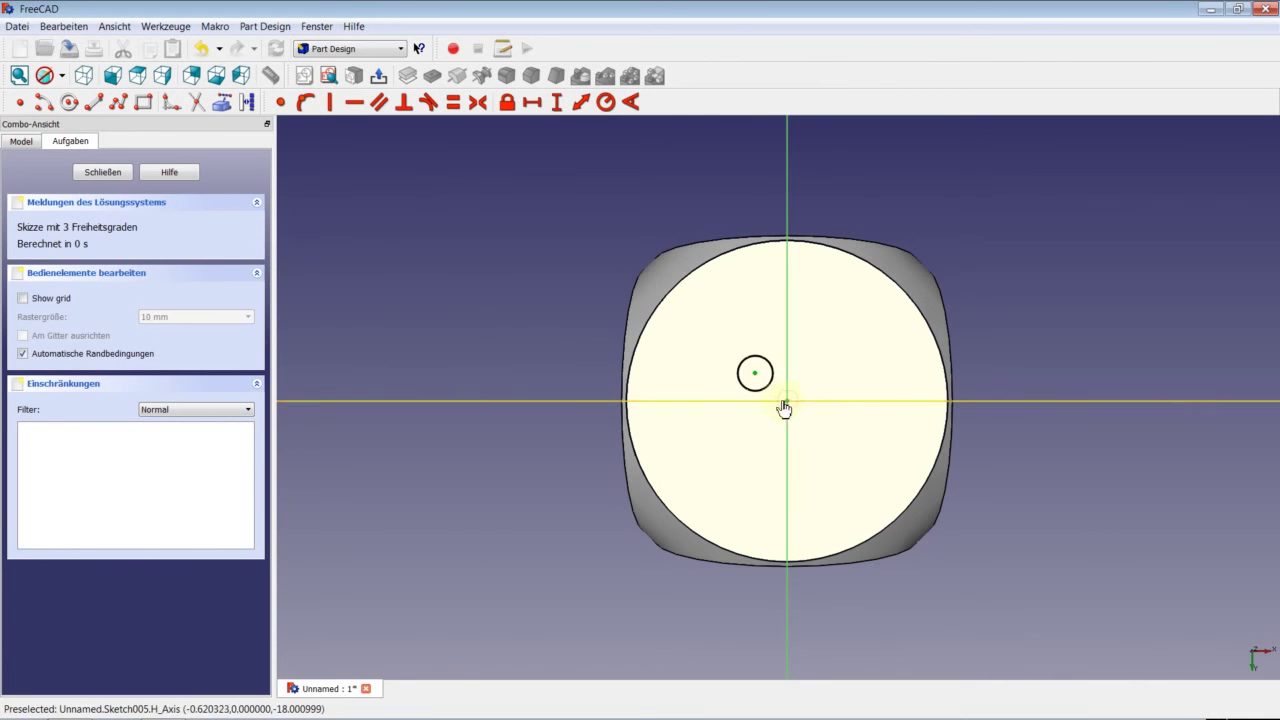
left_click(281, 102)
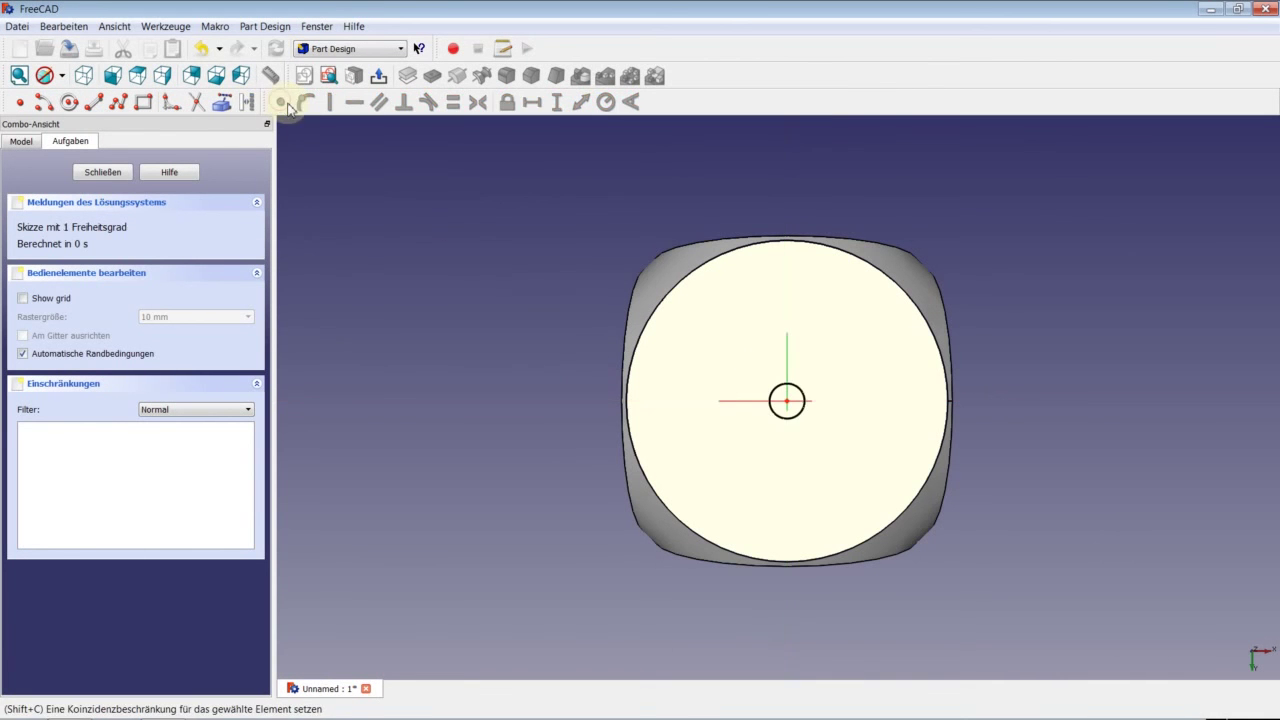
left_click(776, 417)
left_click(607, 102)
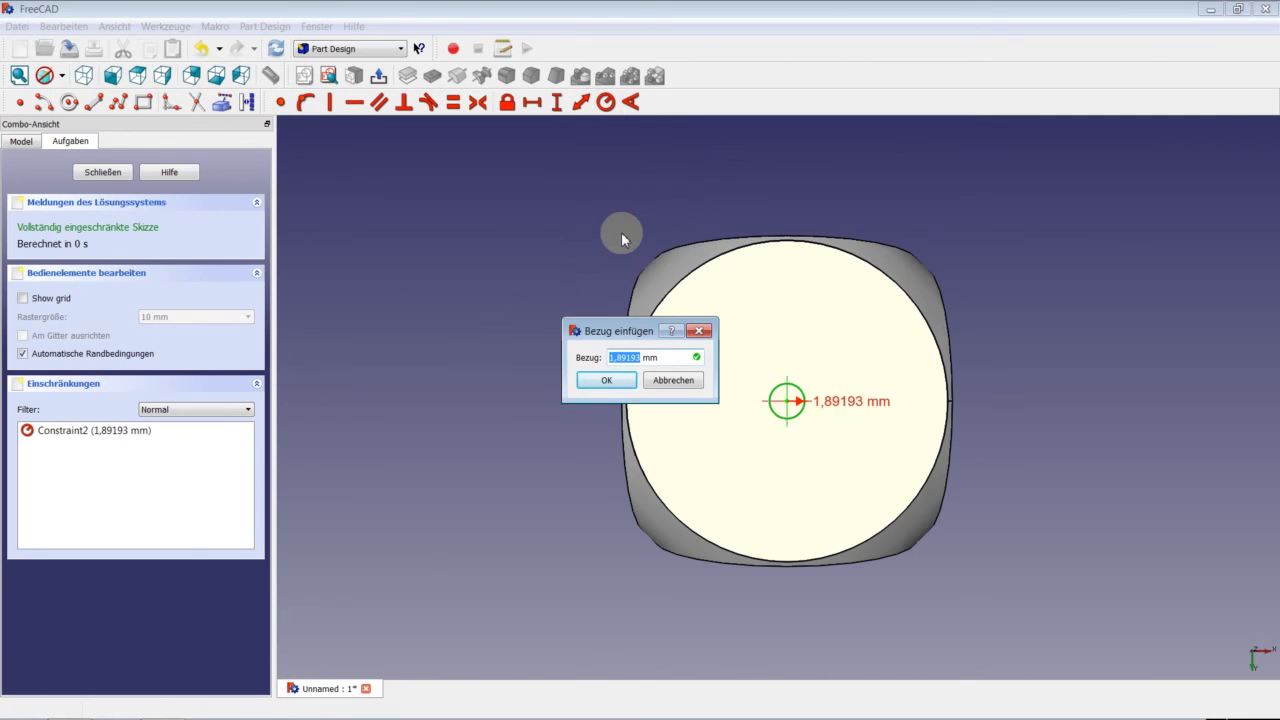
type("3")
key("Return")
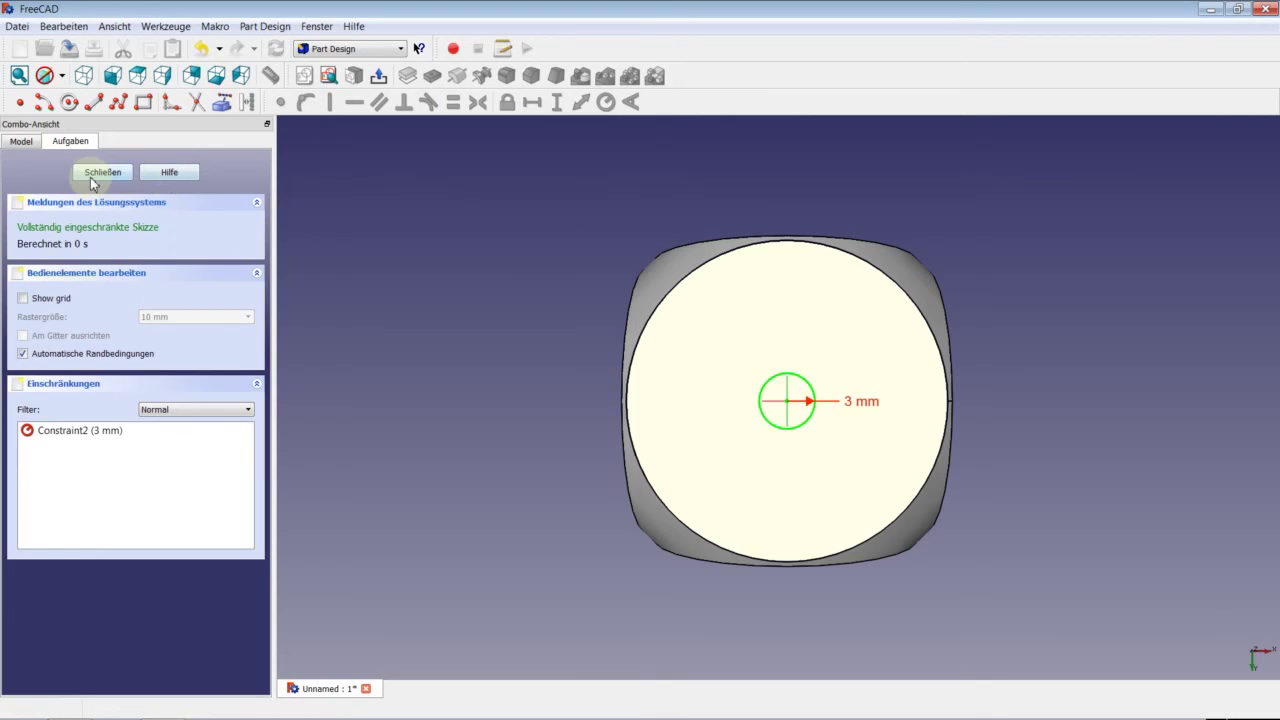
left_click(101, 172)
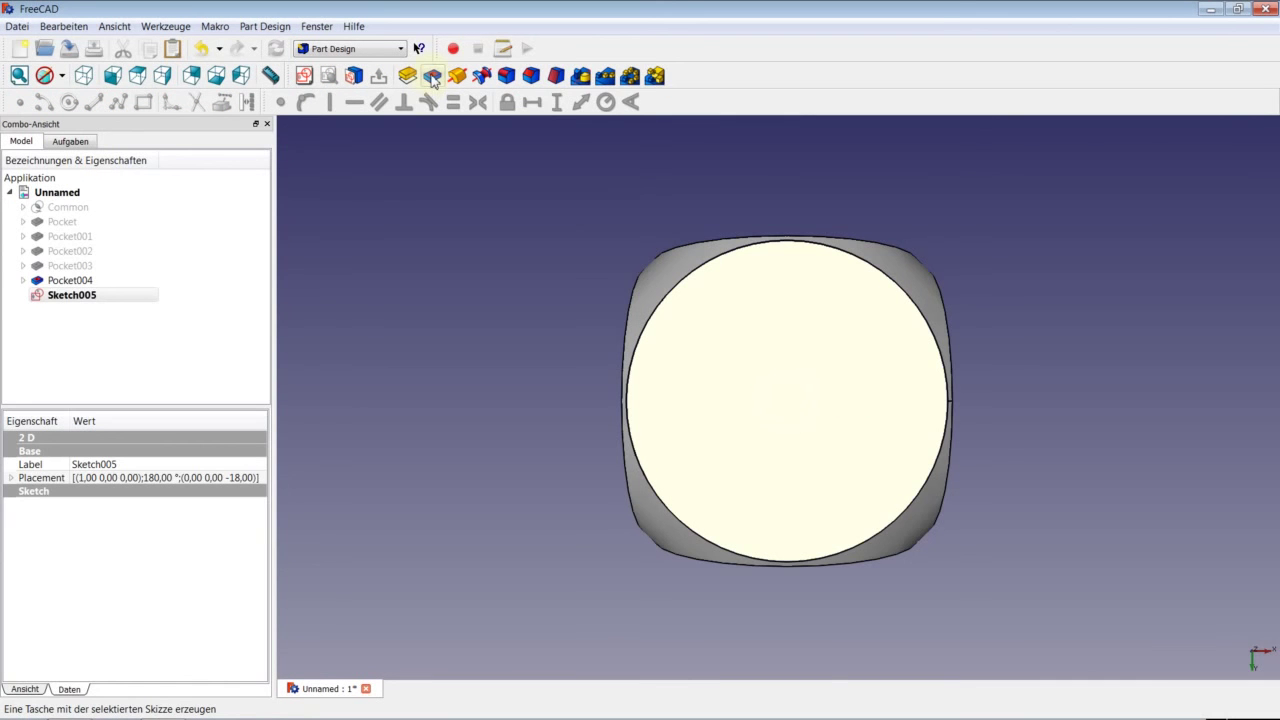
Pocket Sketch005's circle 5 mm deep and show the whole die in isometric view.
left_click(432, 77)
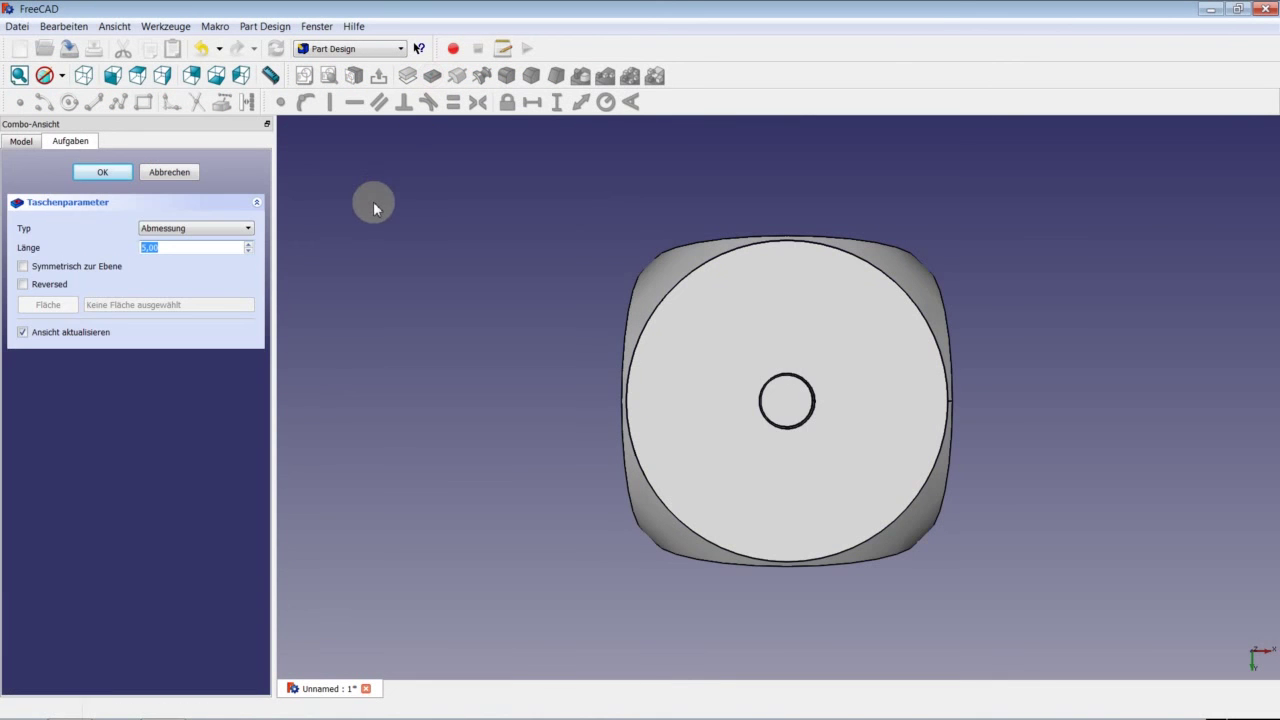
type("5")
key("Return")
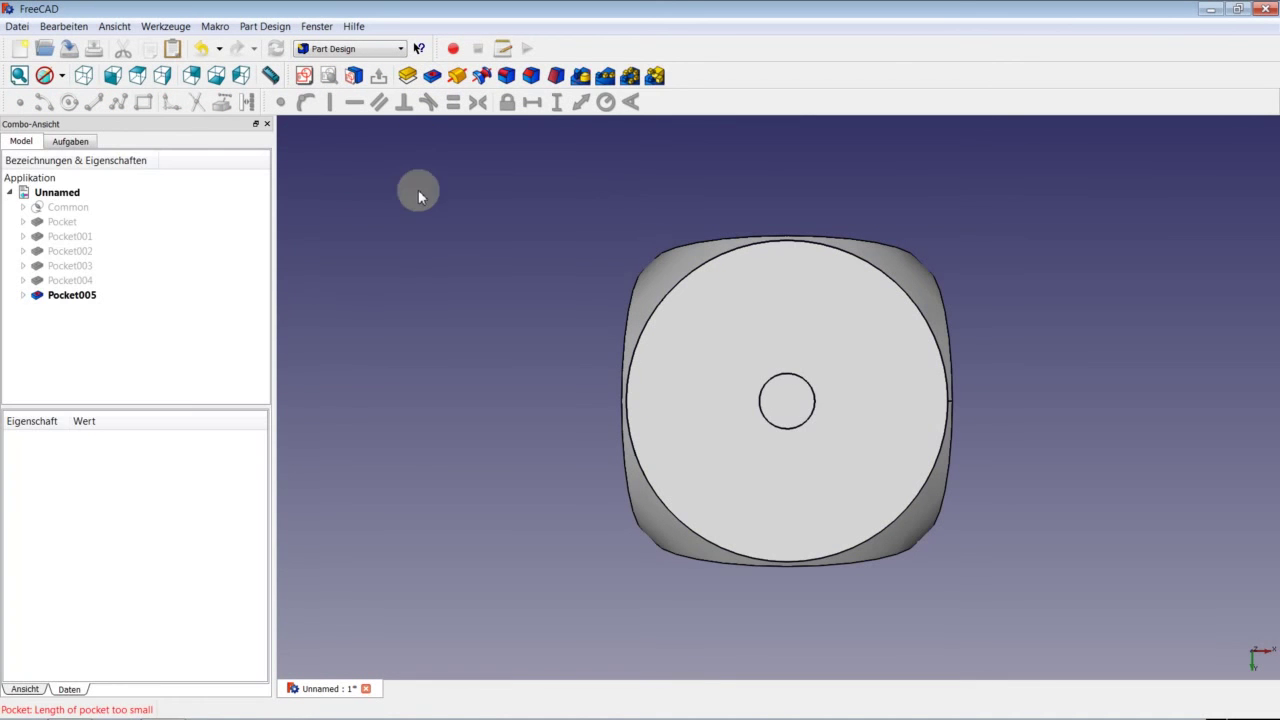
left_click(84, 75)
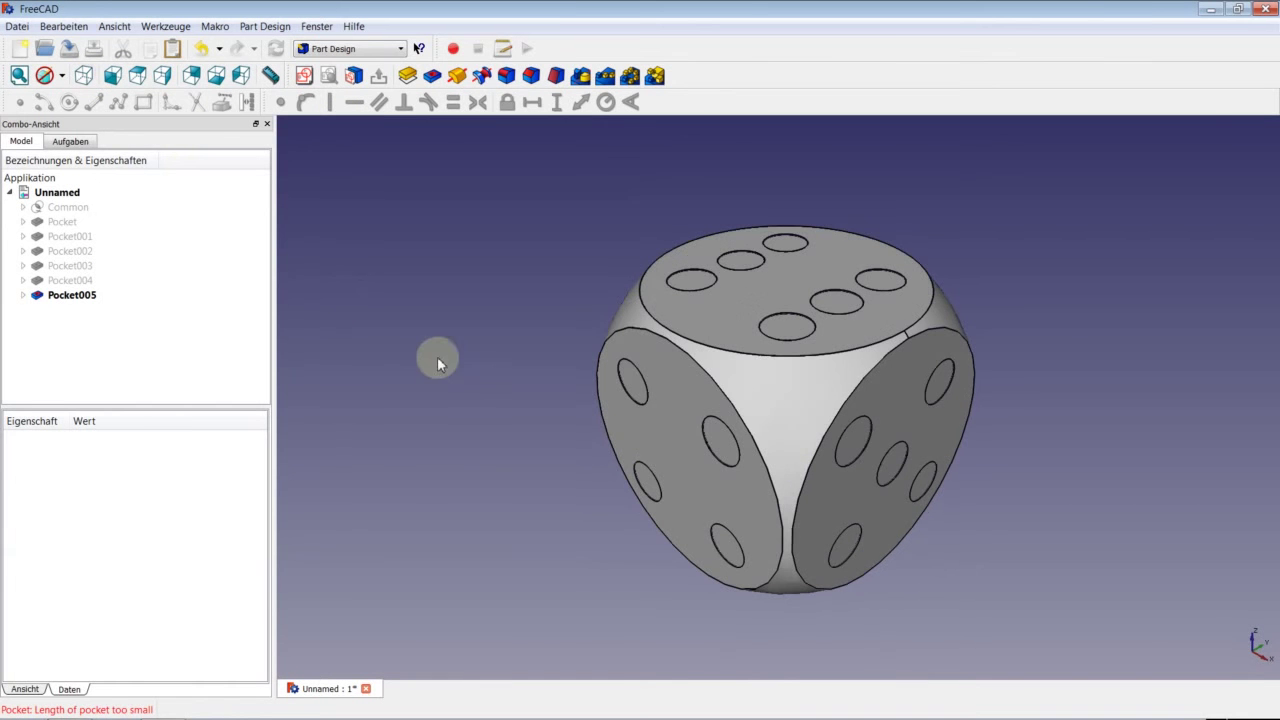
left_click(457, 373)
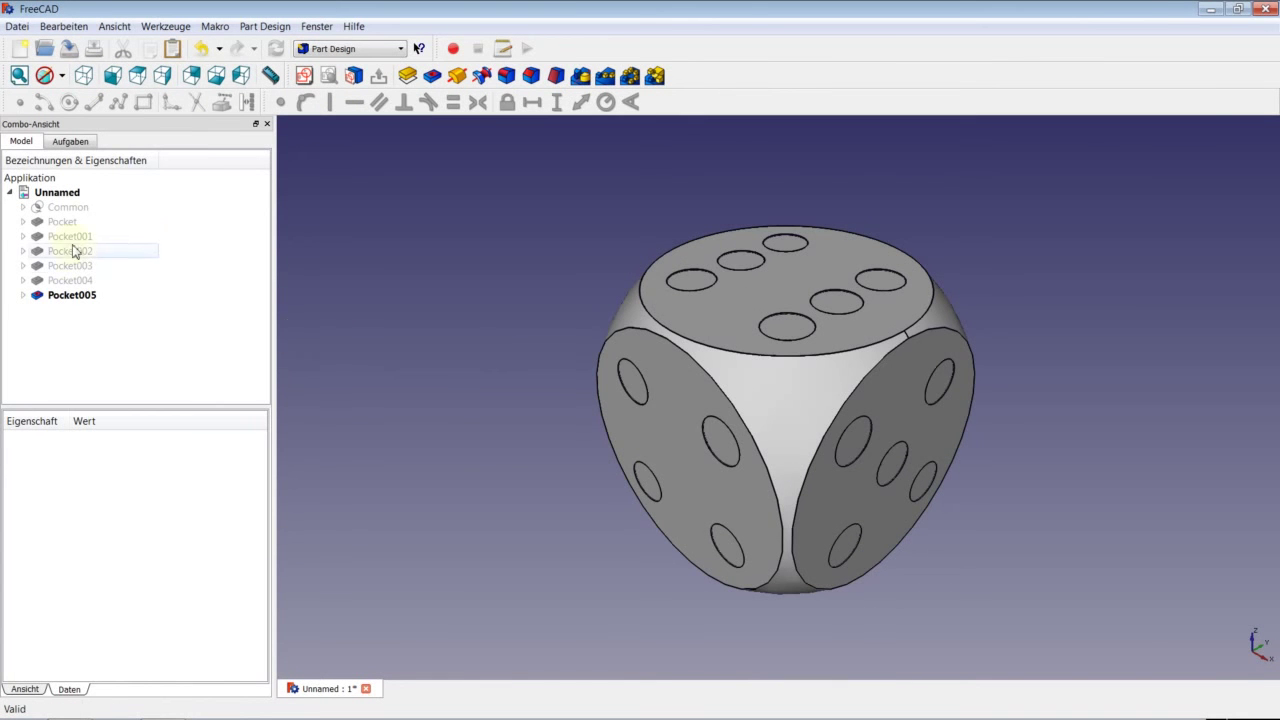
Toggle the first Pocket feature's visibility and inspect its settings without changes.
left_click(68, 210)
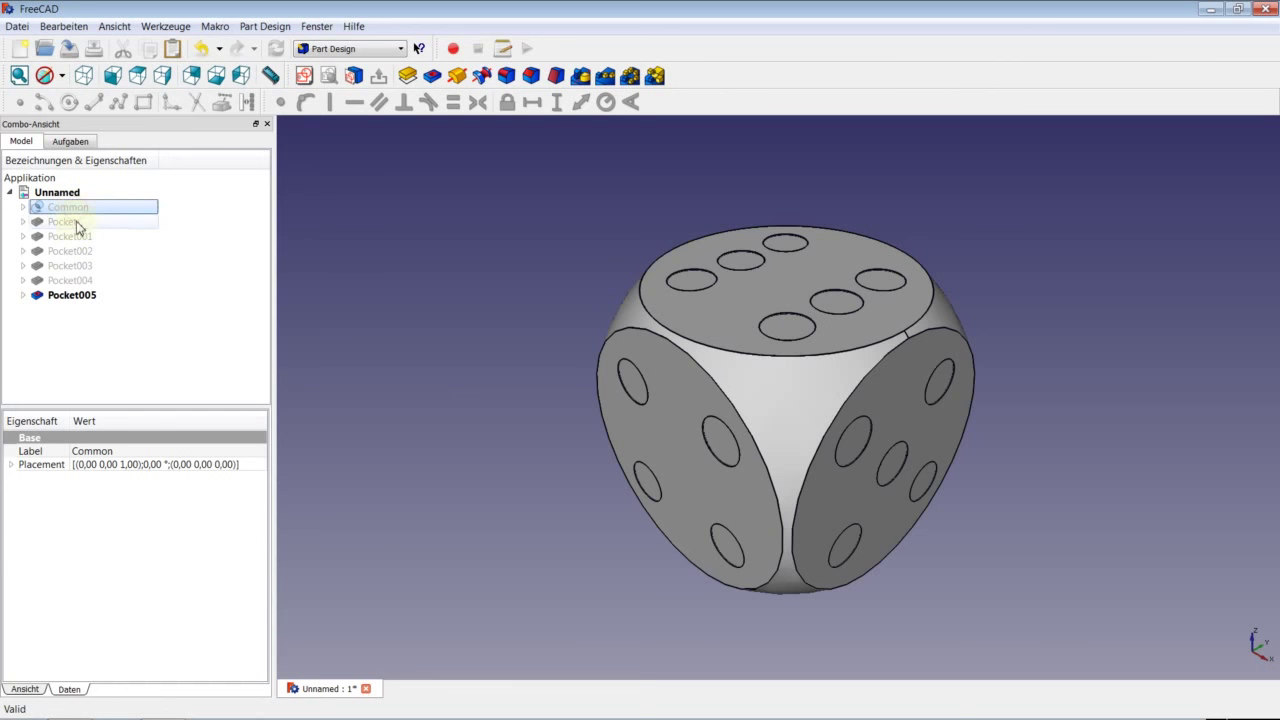
left_click(77, 224)
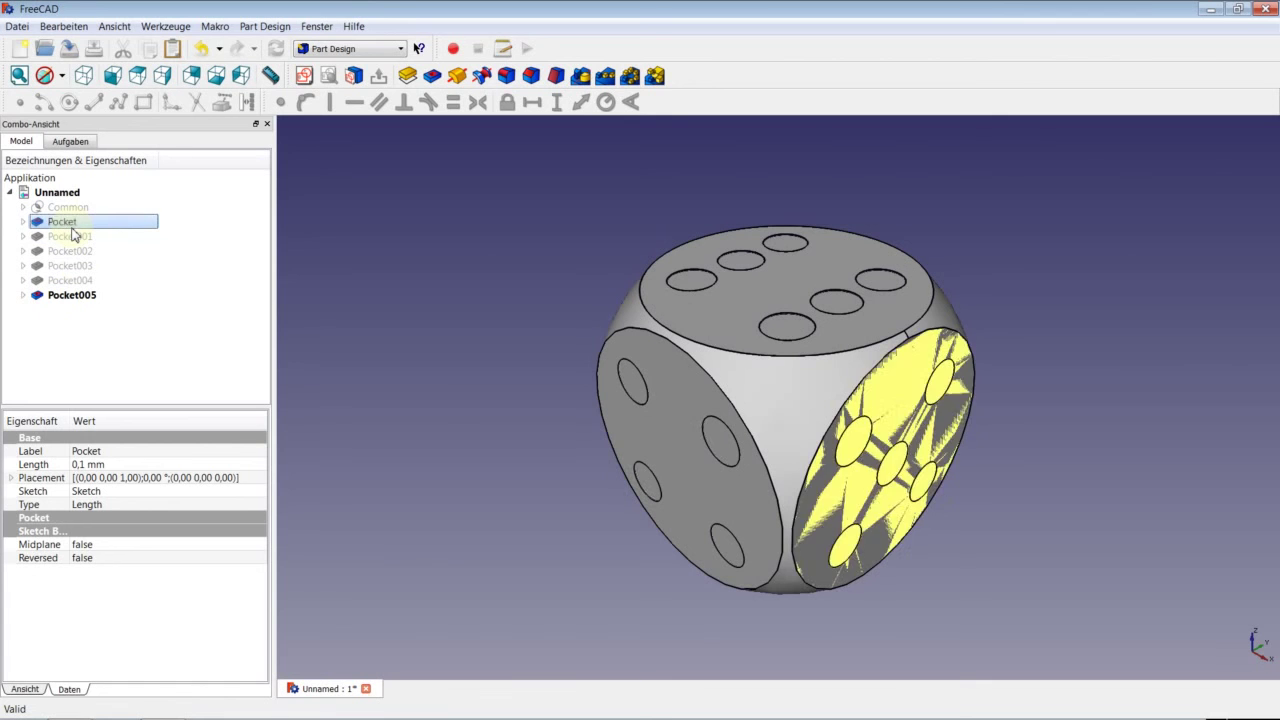
key("space")
double_click(72, 229)
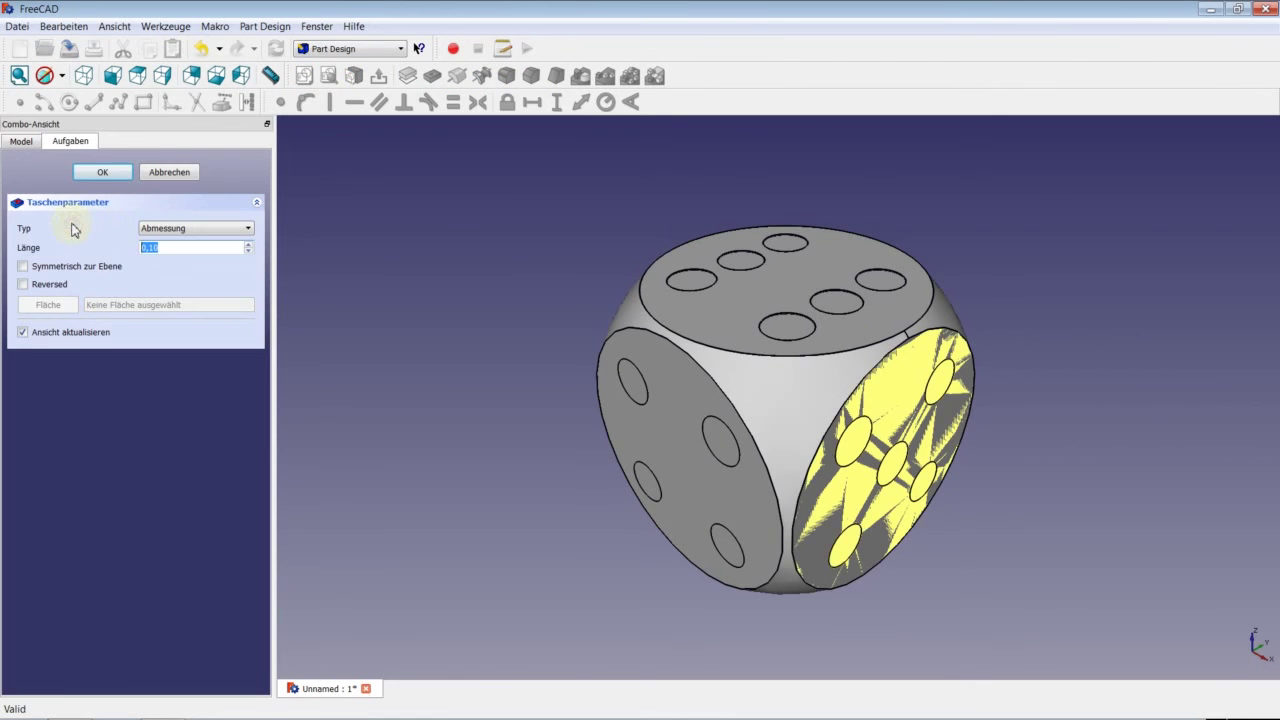
left_click(105, 174)
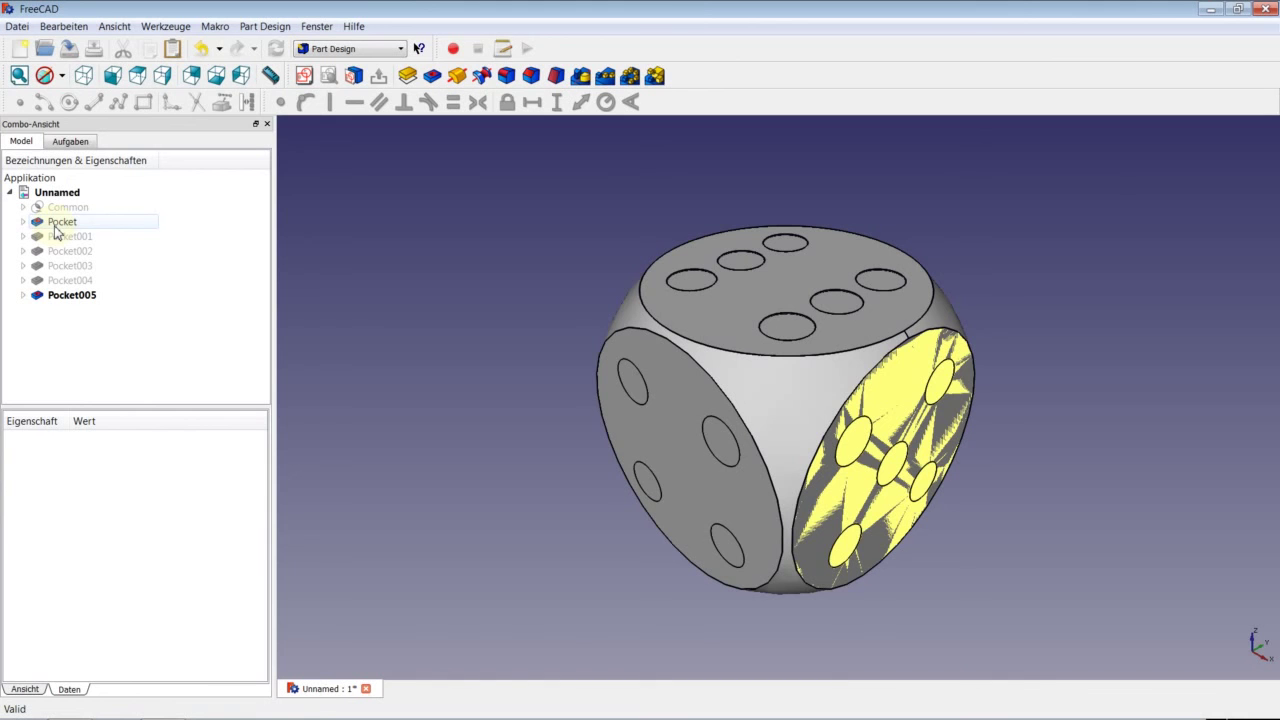
Reopen the first Pocket for inspection, cancel, then begin renaming it via Umbenennen.
left_click(58, 229)
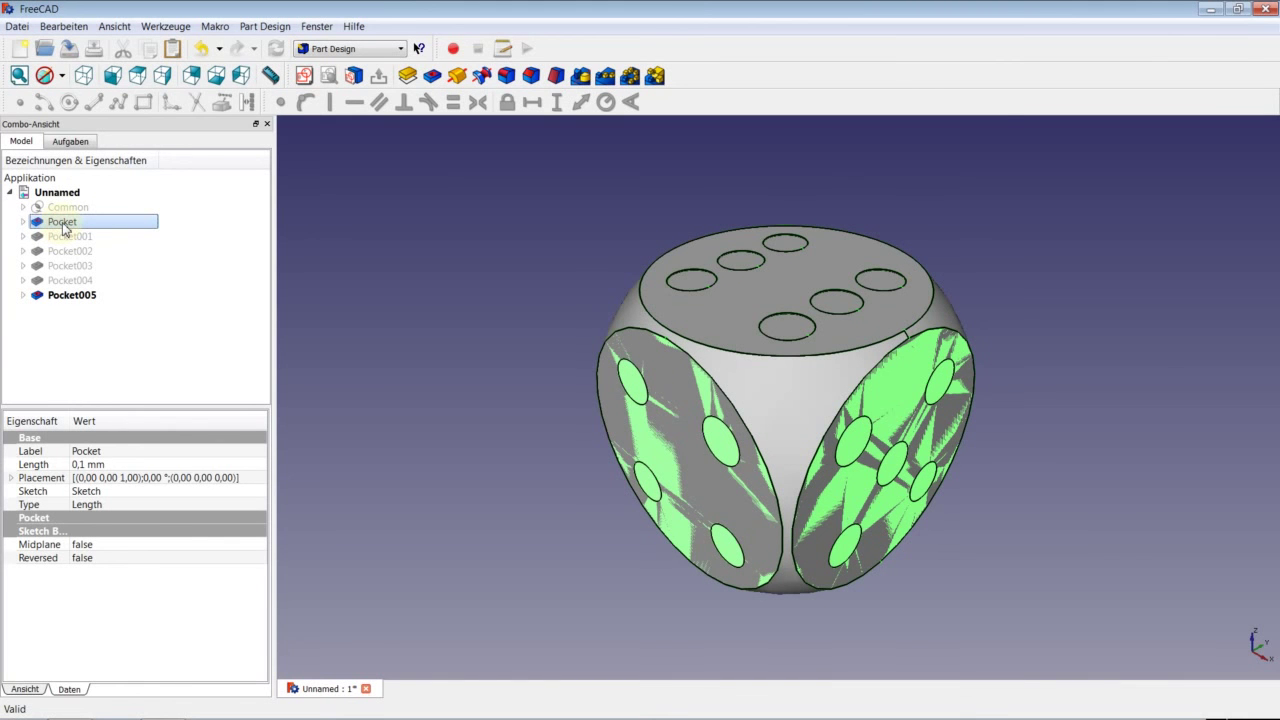
double_click(62, 224)
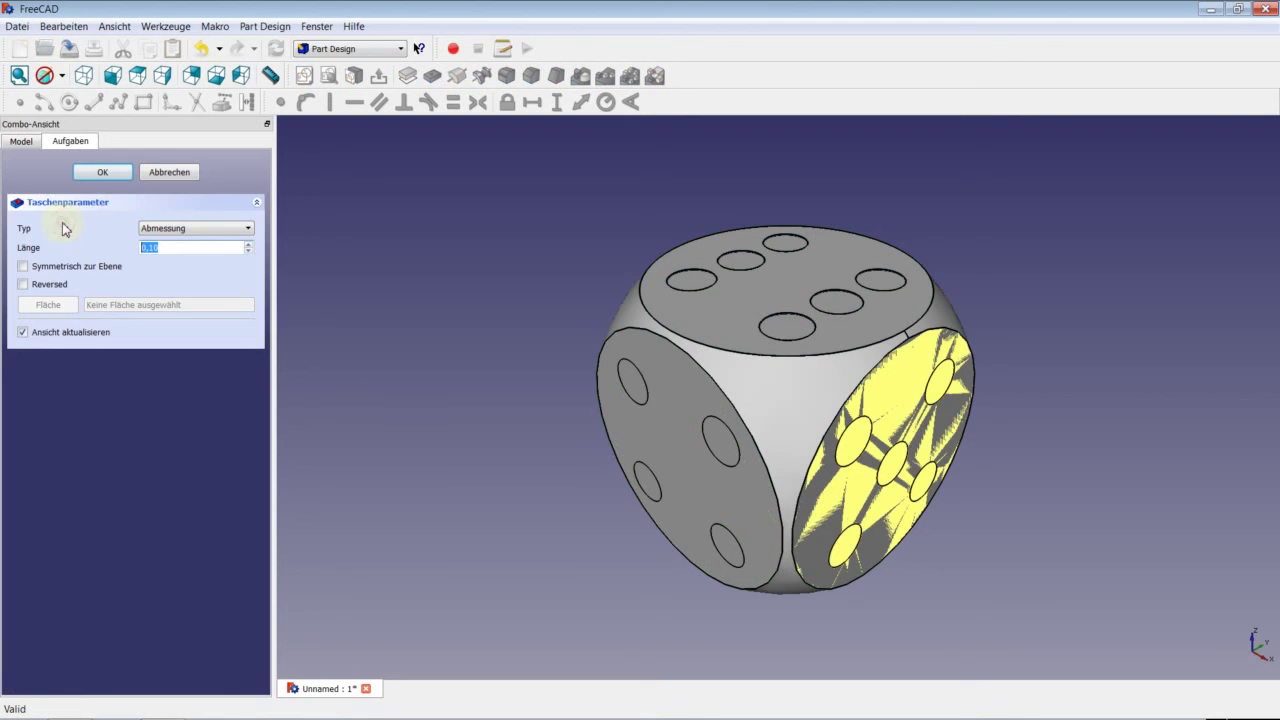
left_click(153, 172)
right_click(66, 229)
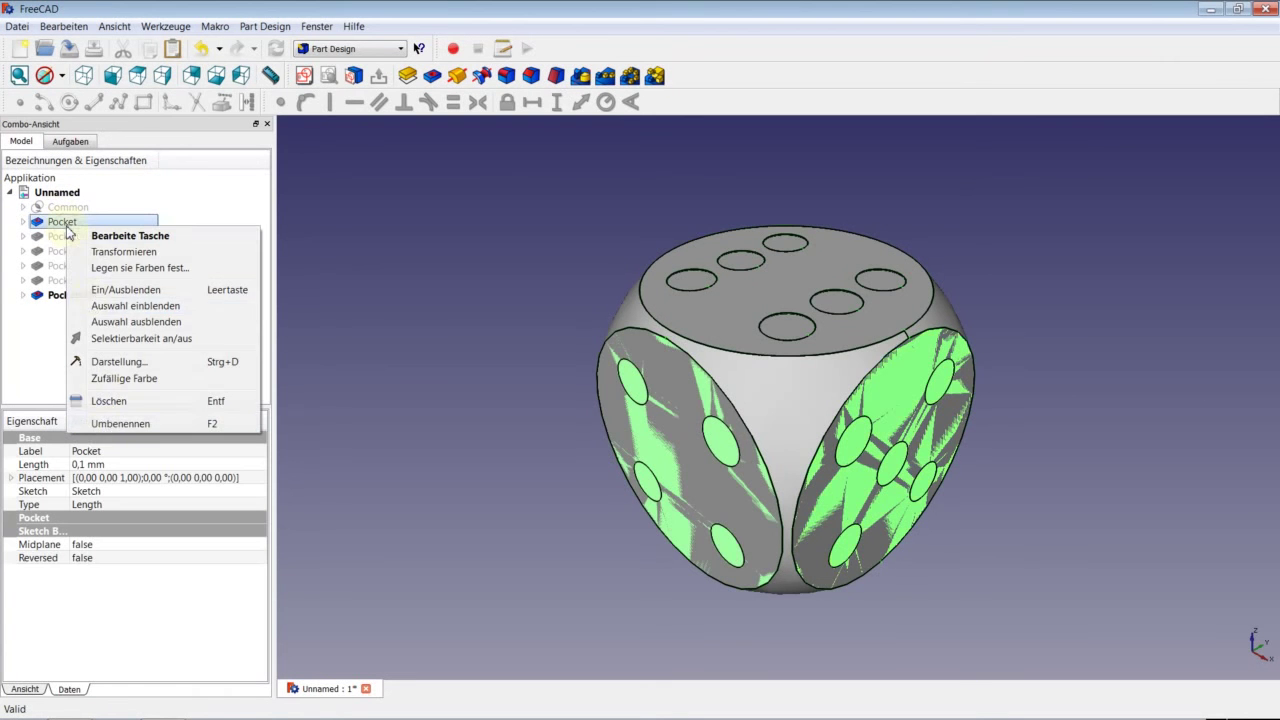
left_click(110, 424)
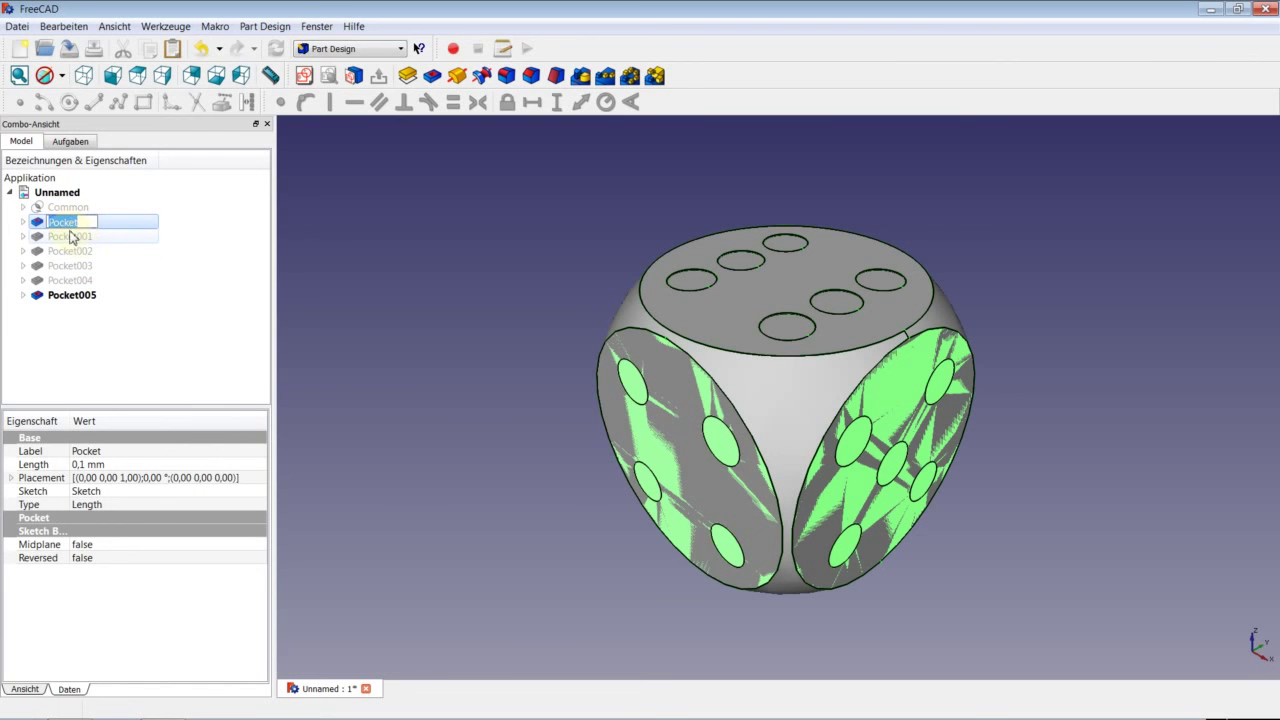
Cancel the Pocket rename and toggle the Pocket feature's visibility with Ein/Ausblenden.
left_click(167, 297)
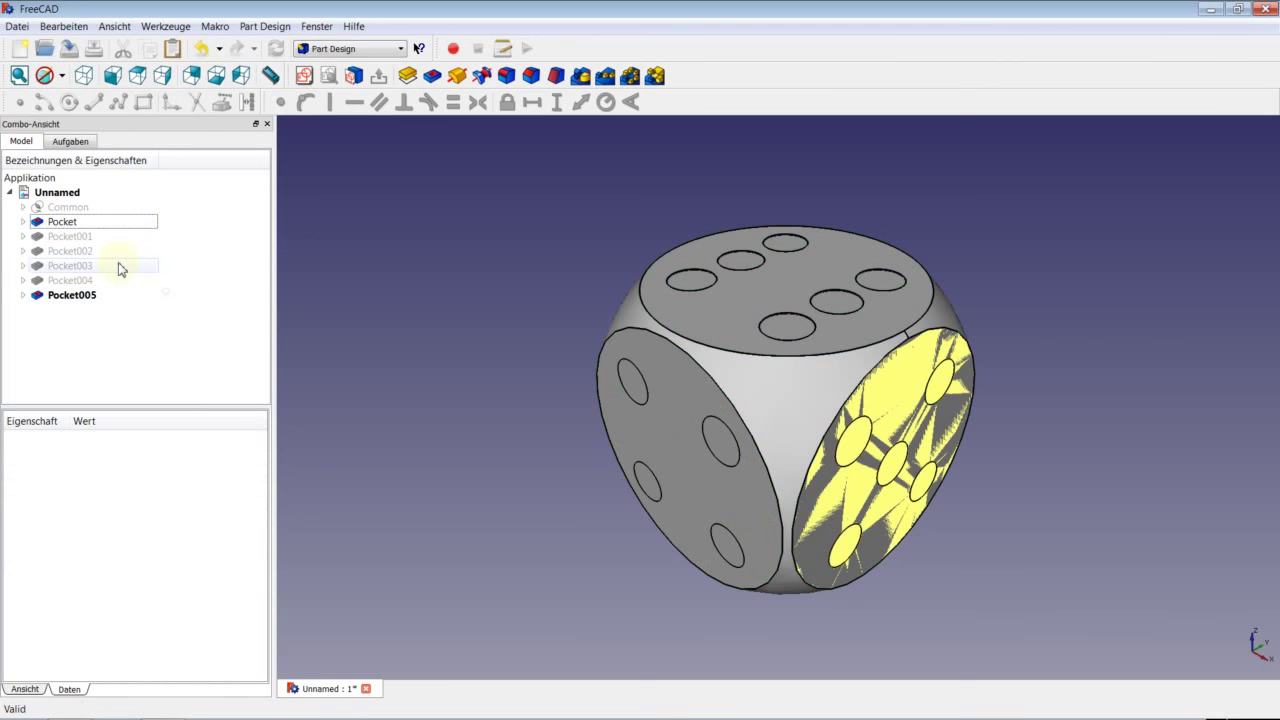
right_click(72, 229)
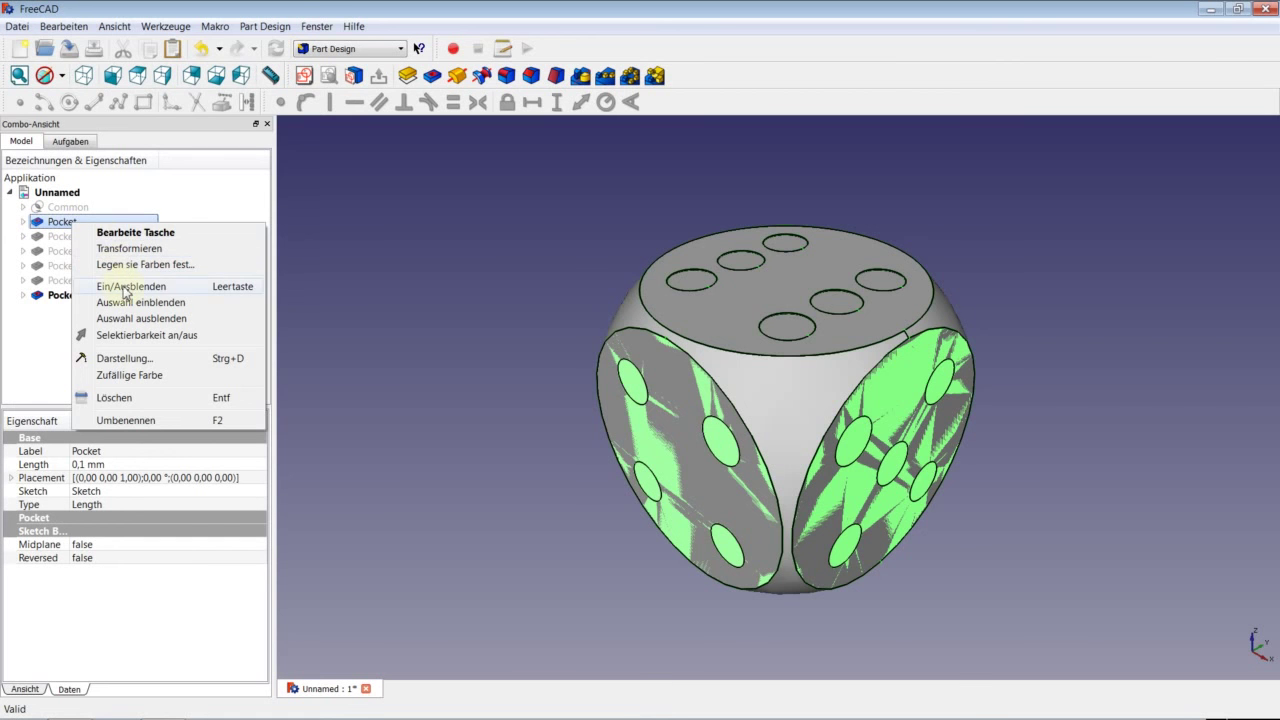
left_click(138, 288)
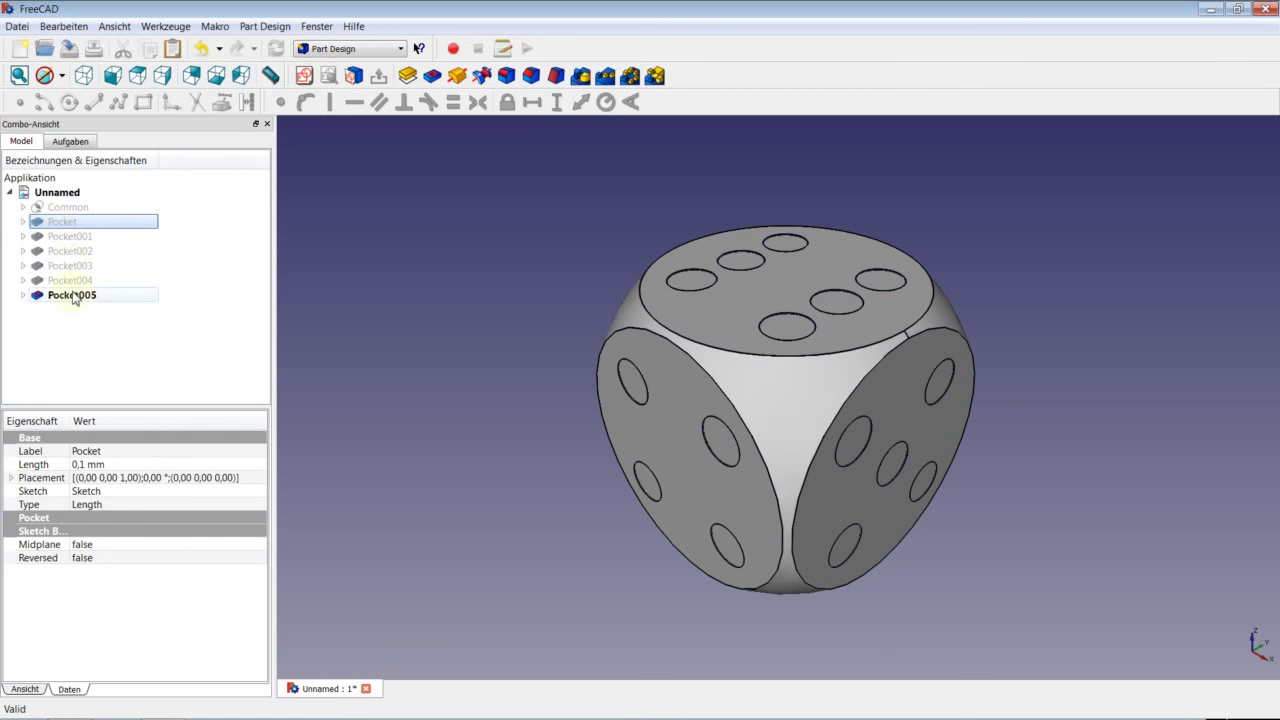
Review the pockets and the Common feature, undo the last change, and select Pocket005.
left_click(80, 238)
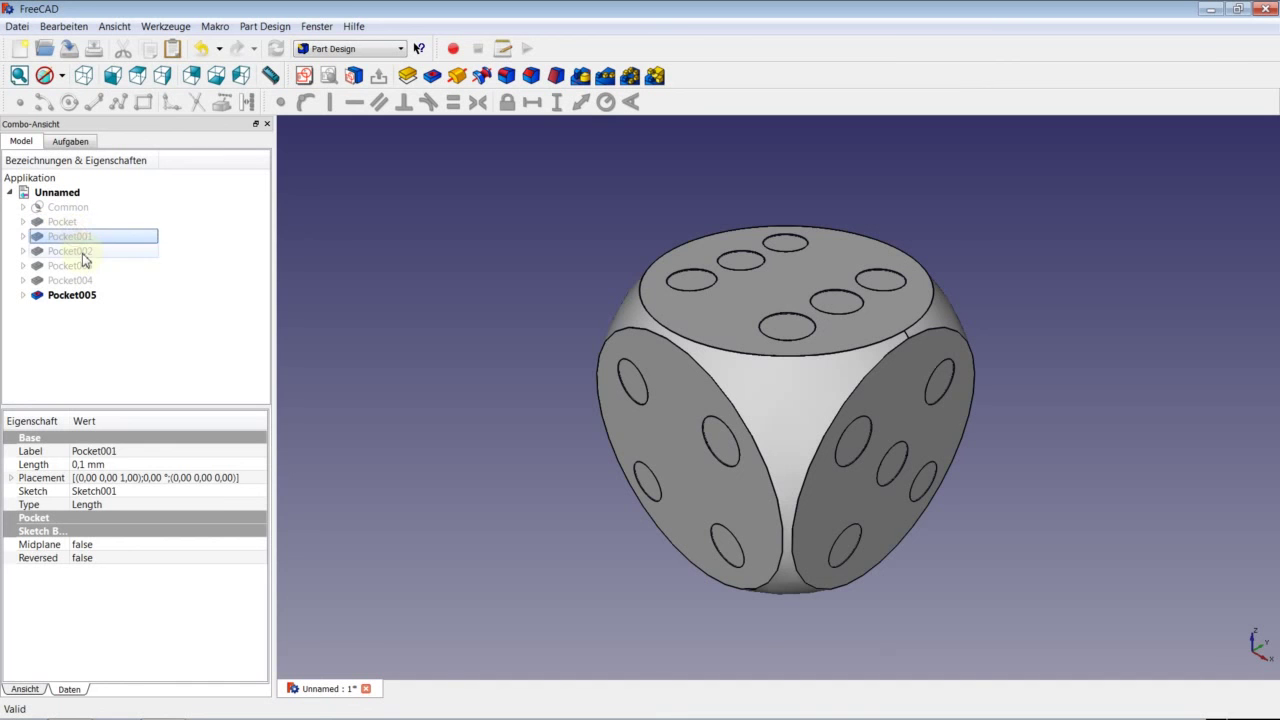
left_click(83, 251)
left_click(85, 266)
left_click(85, 280)
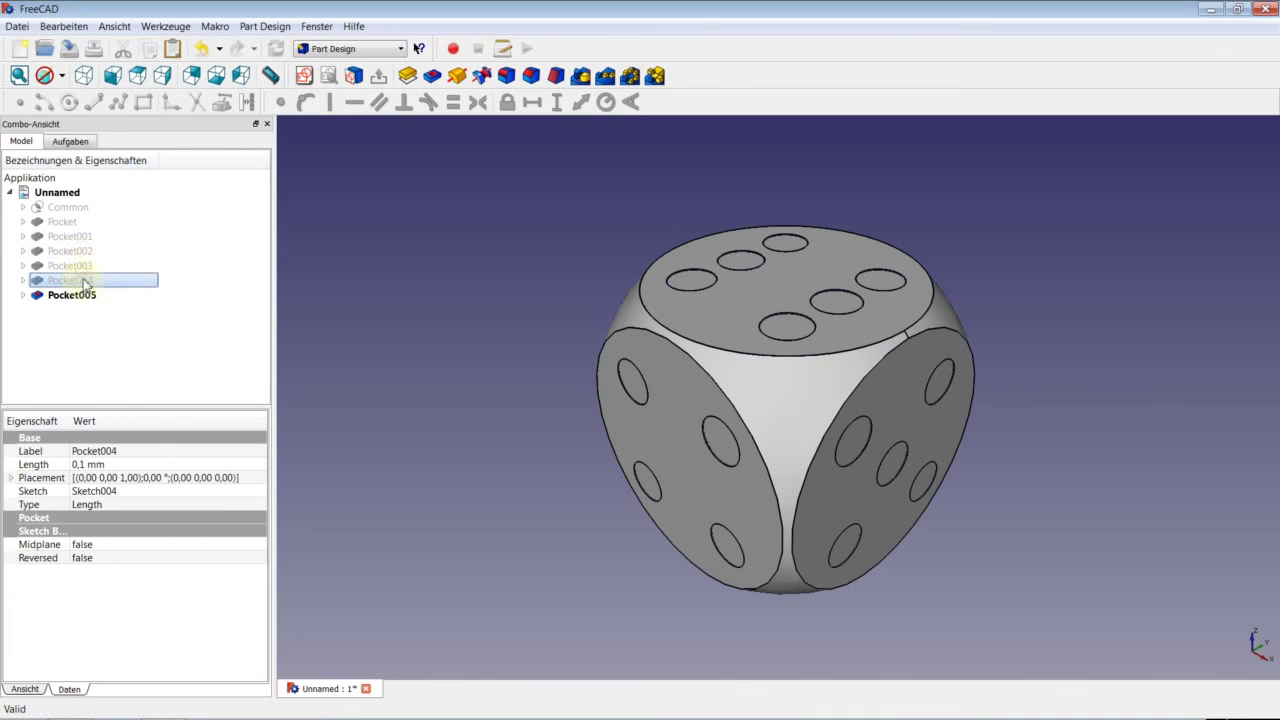
left_click(68, 207)
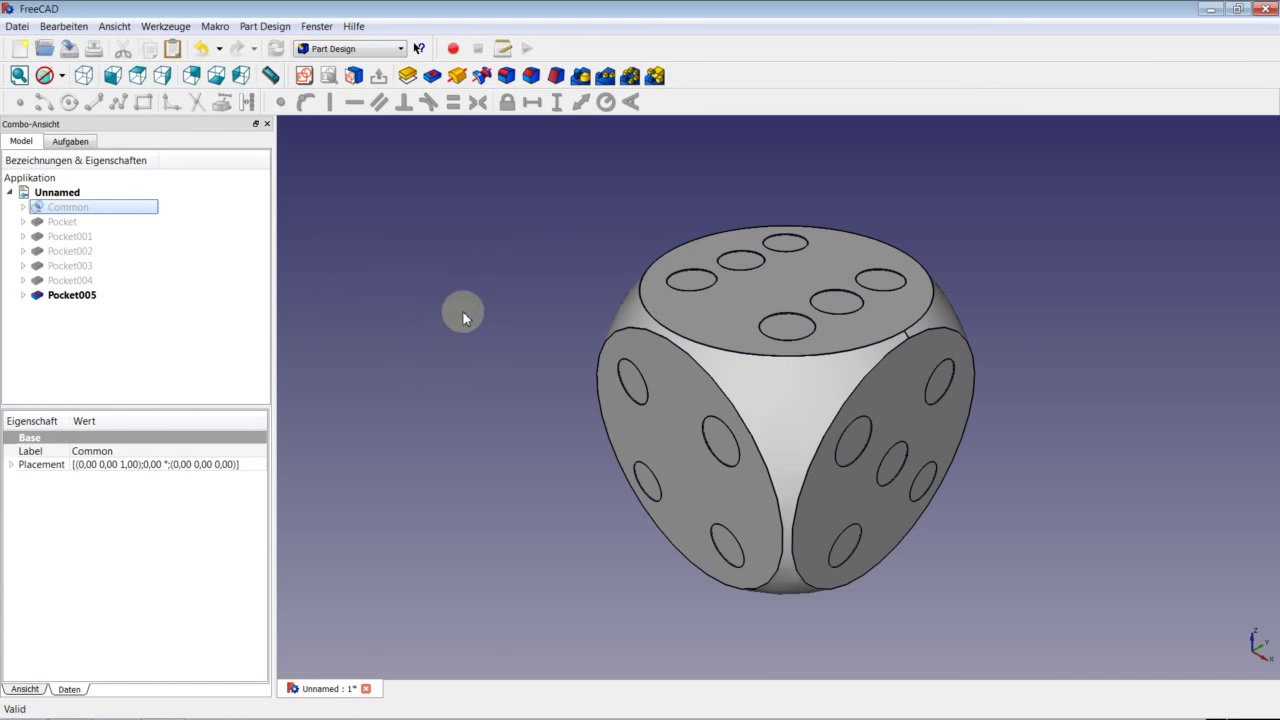
key("ctrl+z")
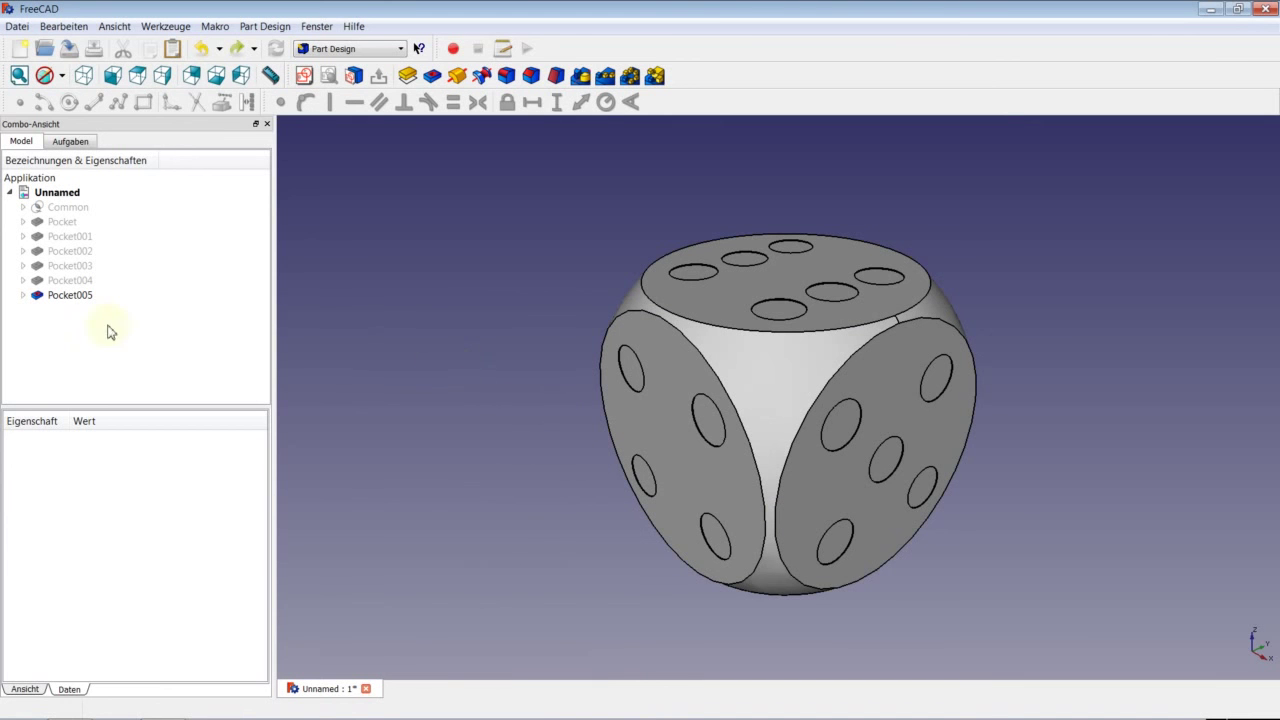
left_click(73, 301)
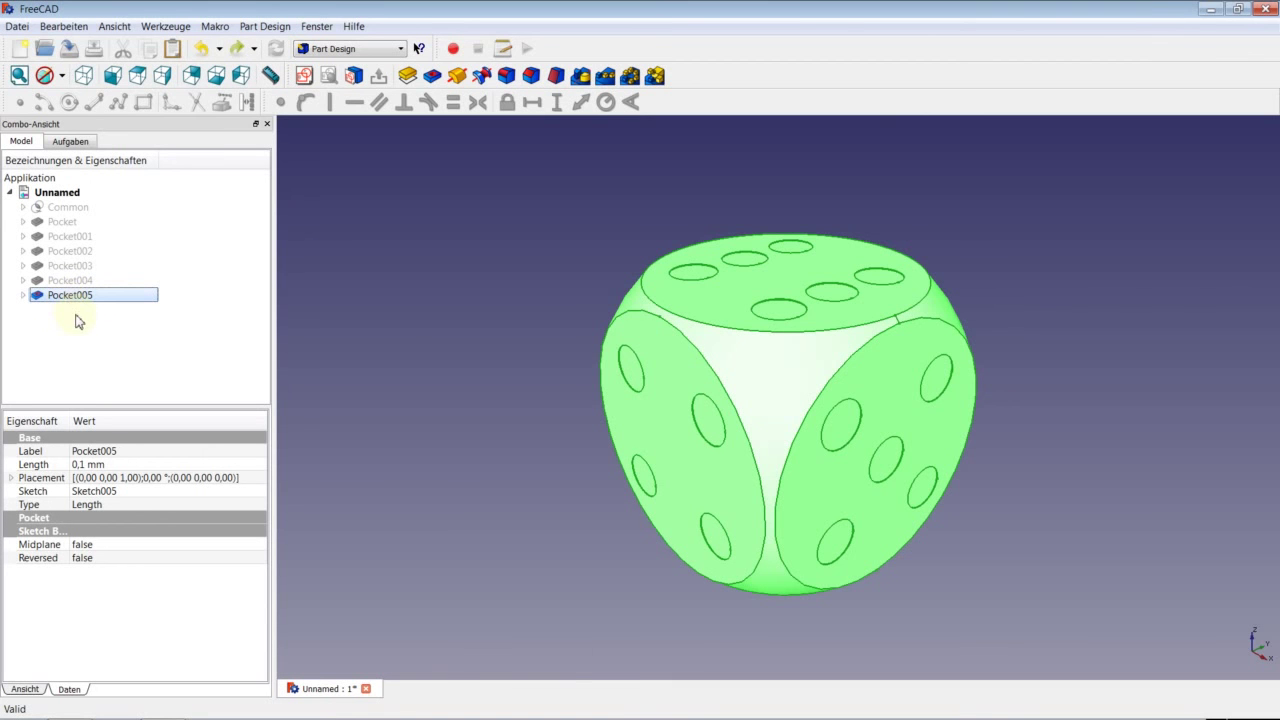
Box-select every face of Pocket005 and set them all to dark green.
right_click(77, 299)
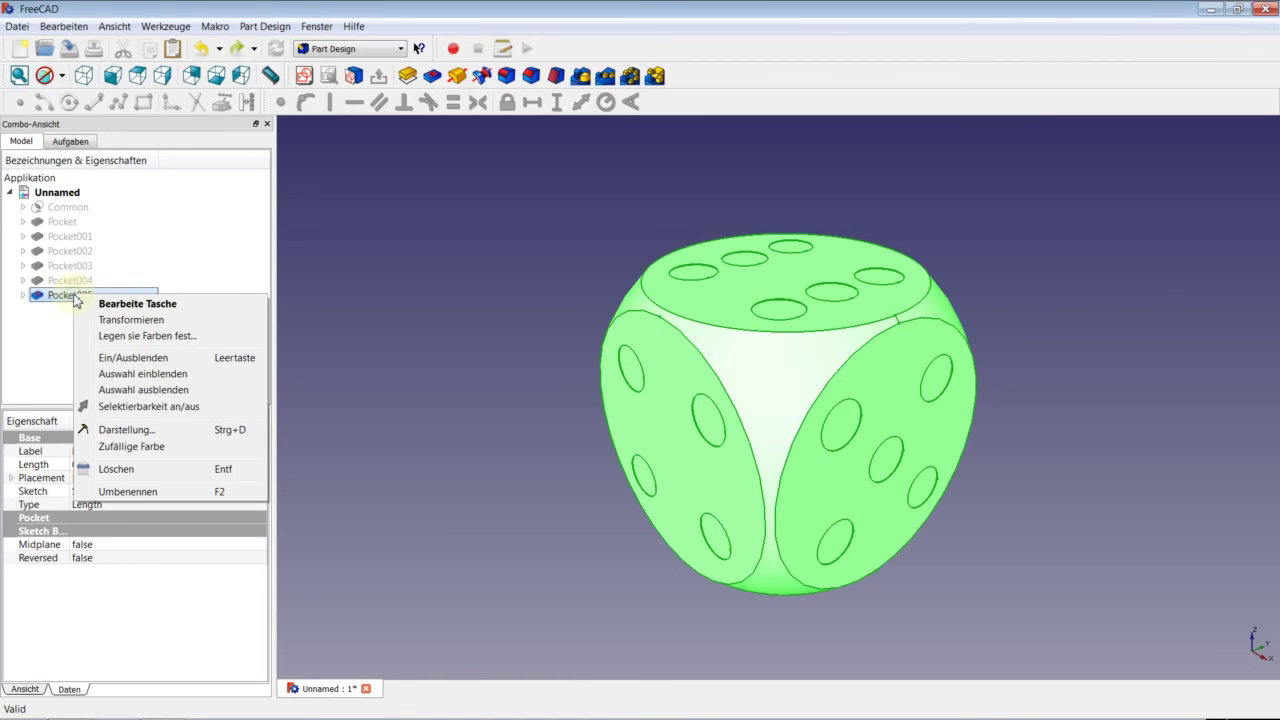
left_click(120, 340)
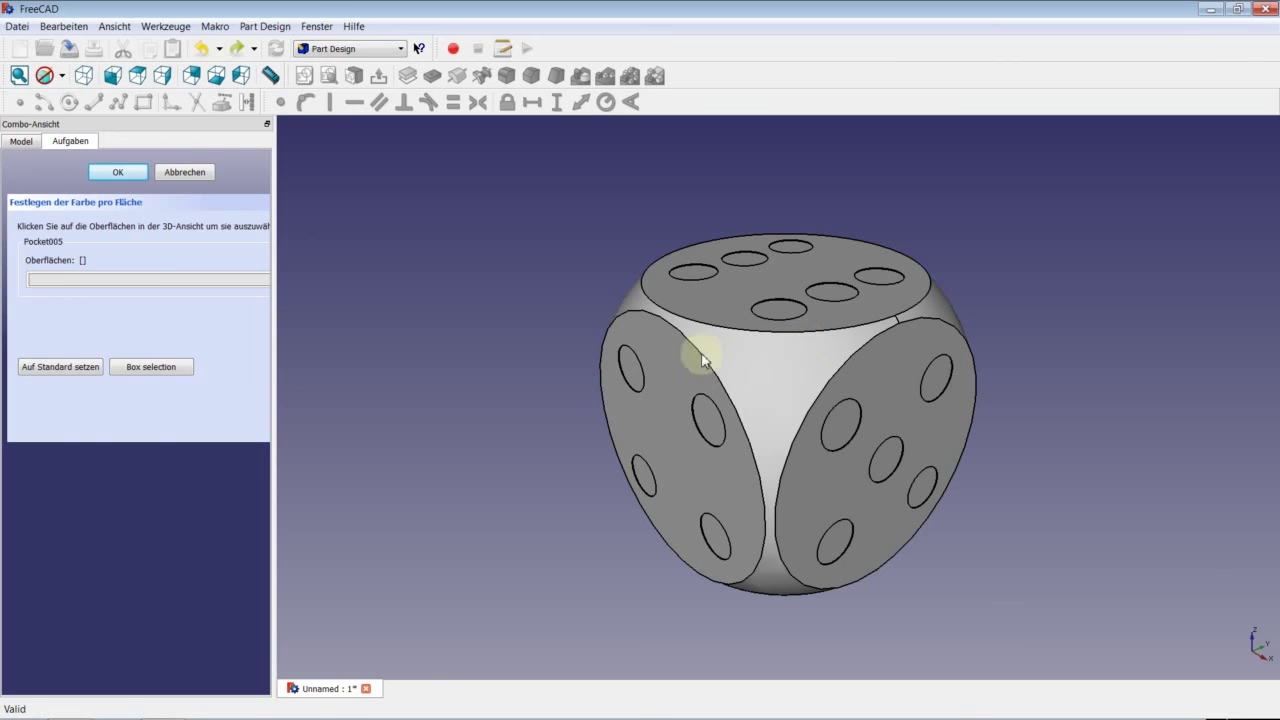
left_click(166, 370)
mouse_move(544, 188)
left_mouse_down()
mouse_move(911, 472)
mouse_move(1048, 627)
left_mouse_up()
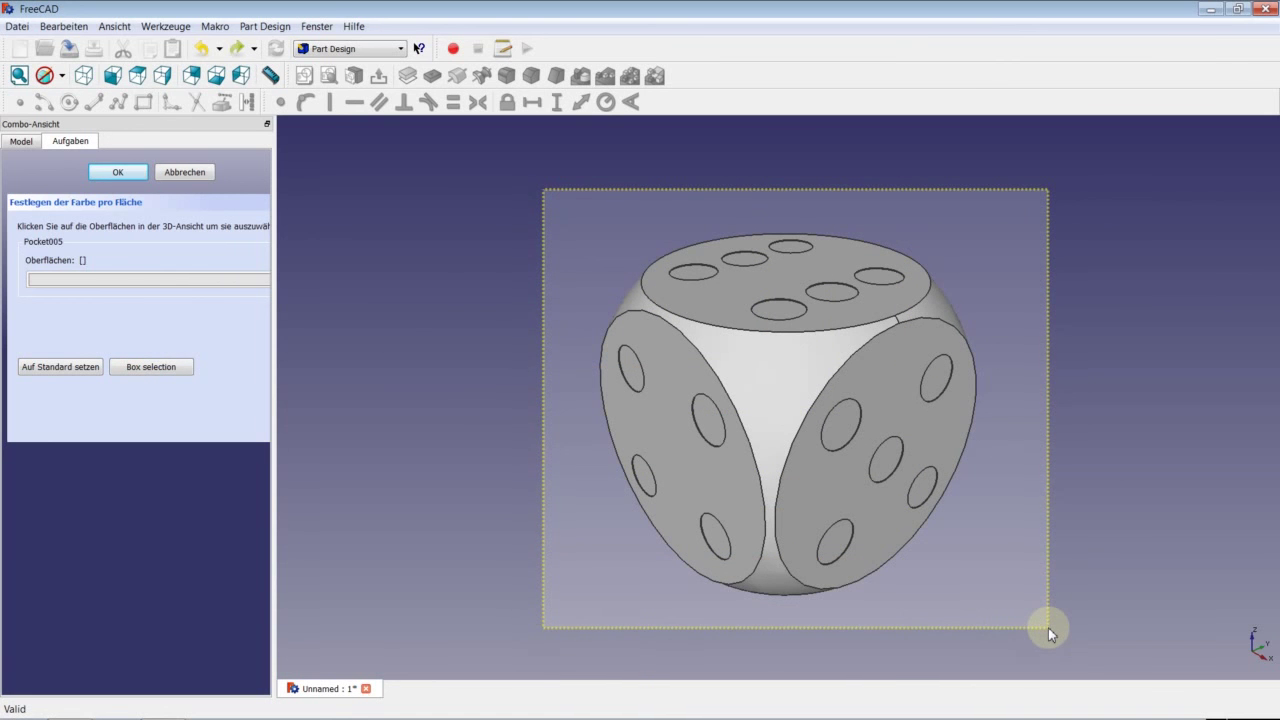
left_click_drag(1048, 627, 1048, 627)
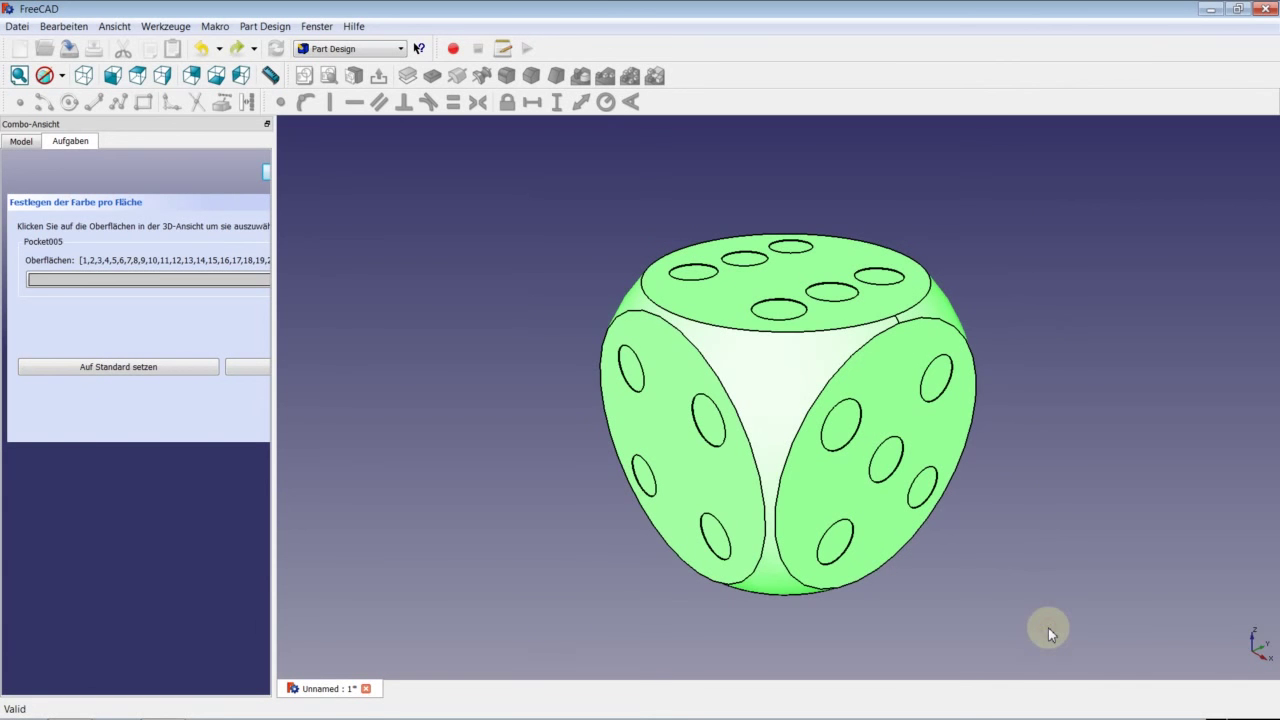
left_click(190, 282)
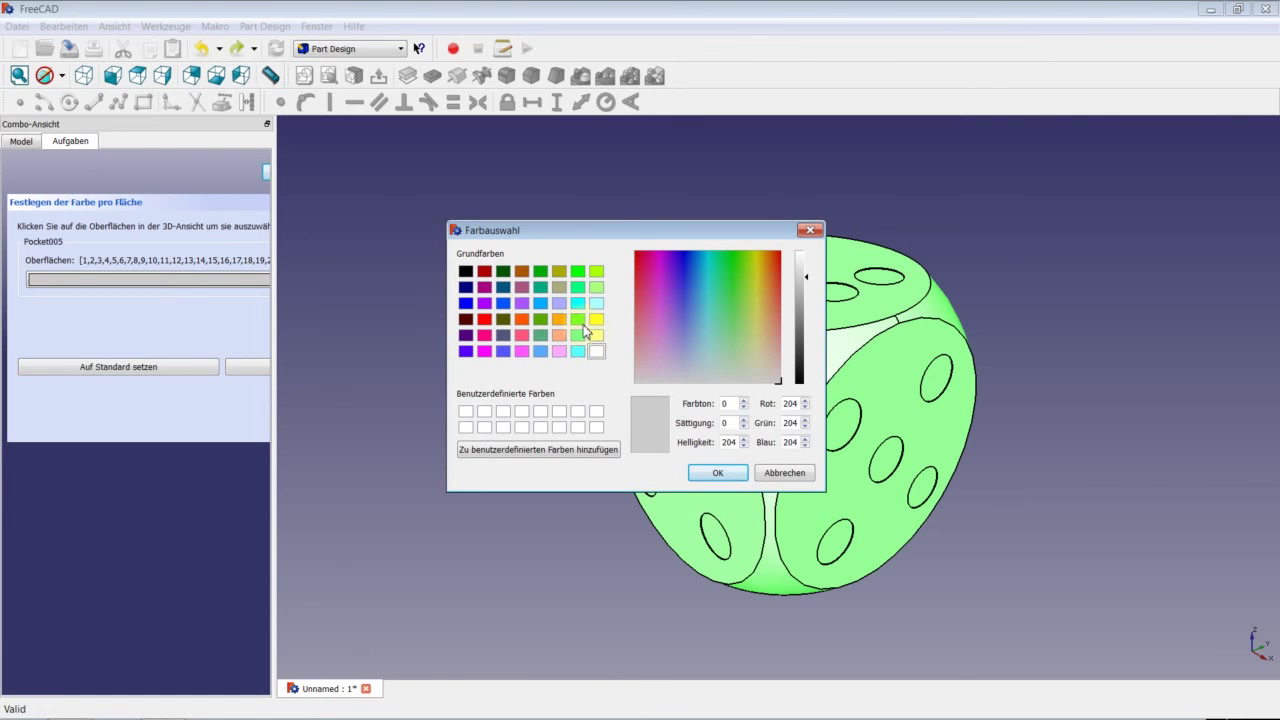
left_click(540, 271)
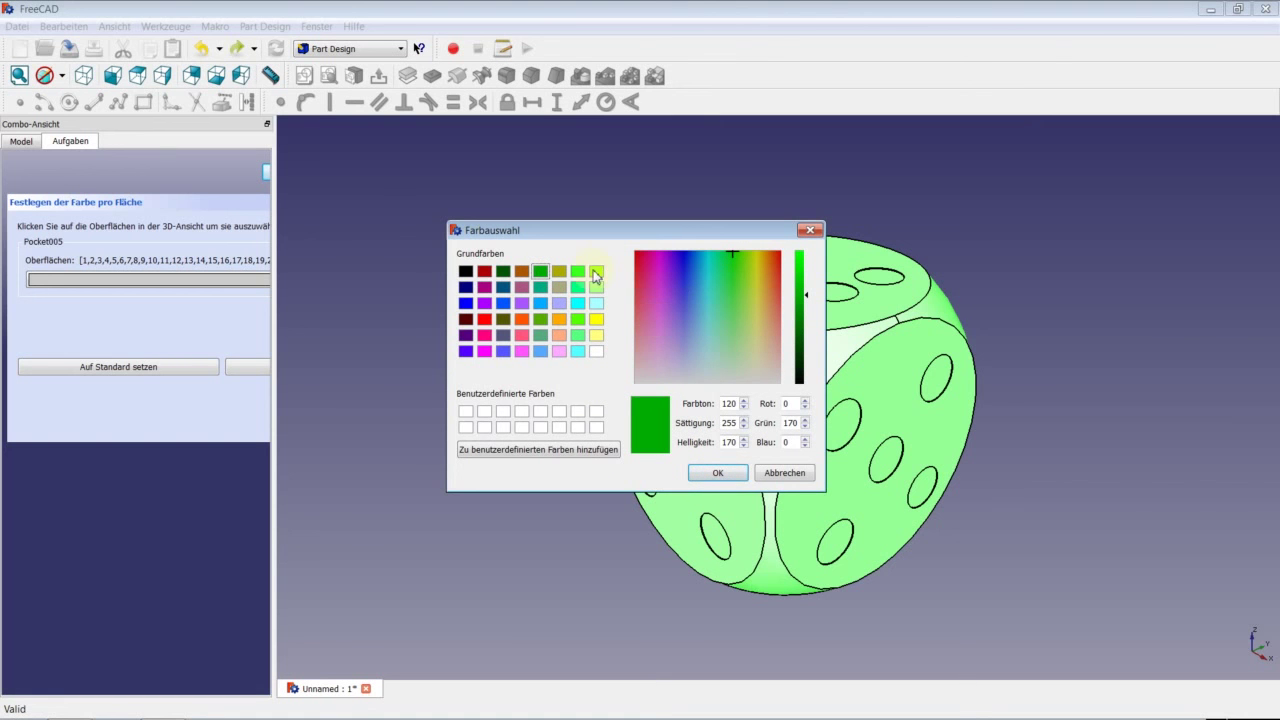
left_click(718, 474)
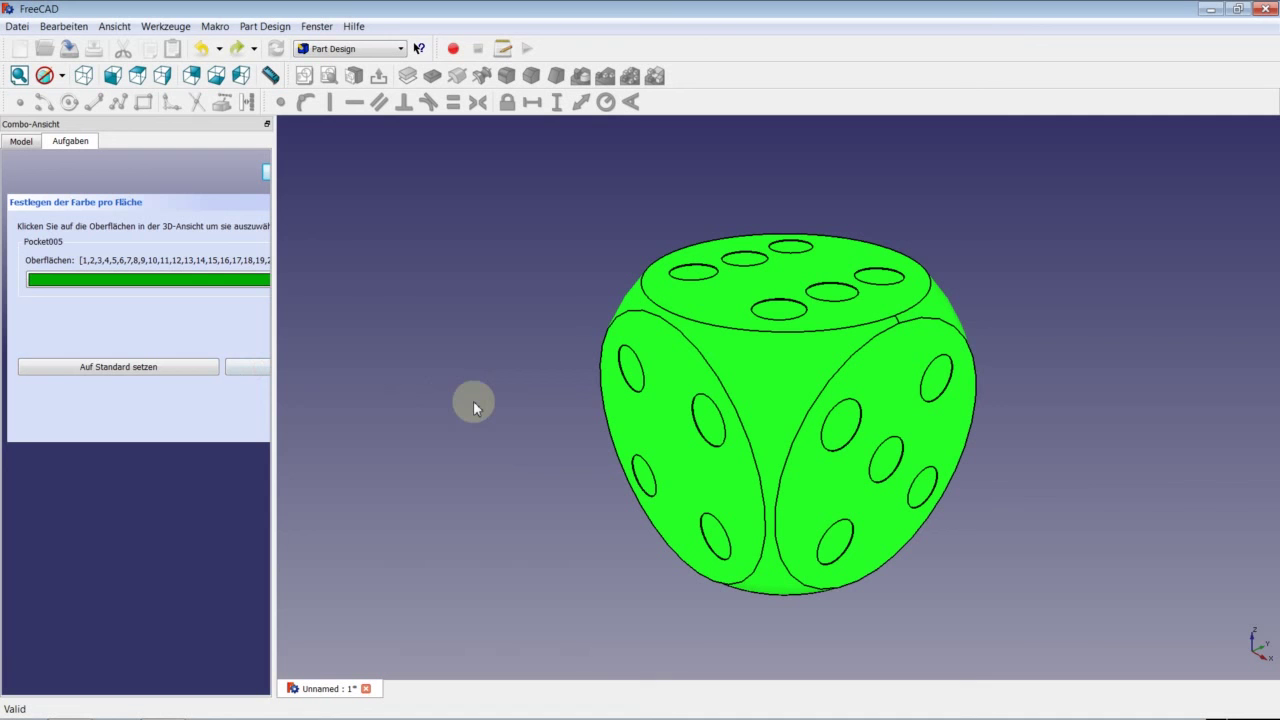
Finish face-colour editing, deselect to check the green die, and reselect Pocket005.
left_click(22, 141)
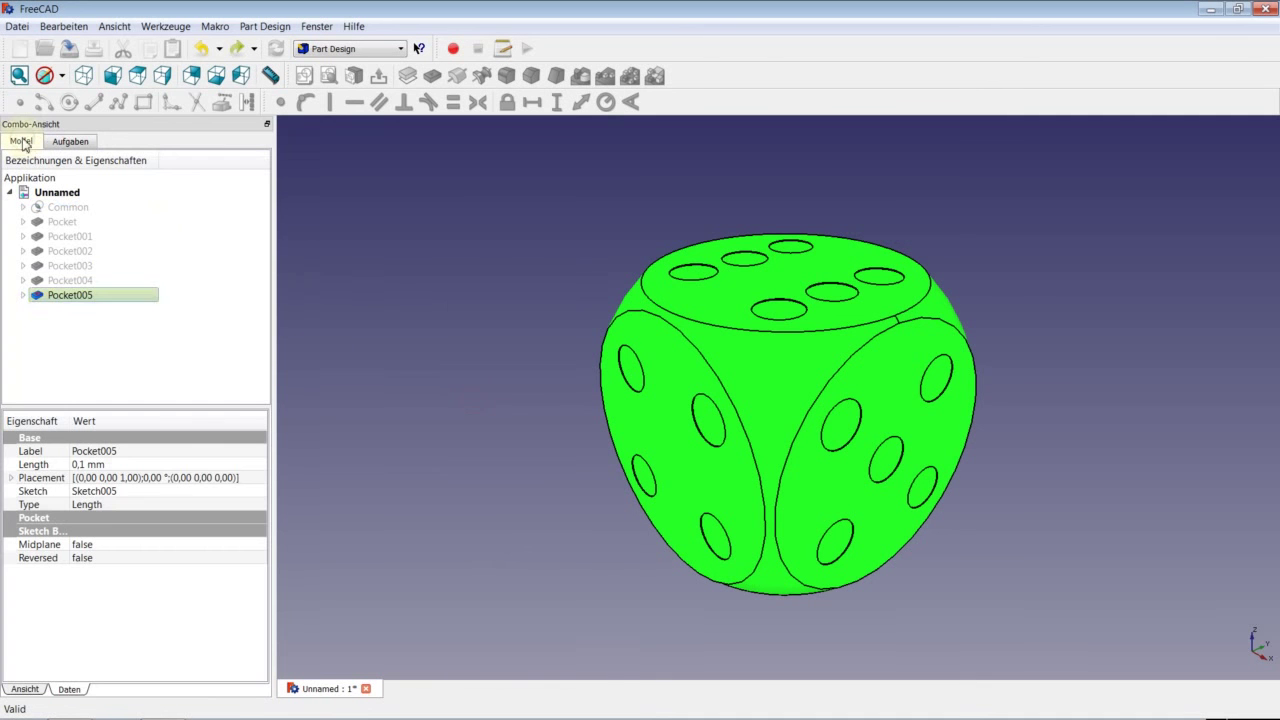
right_click(129, 300)
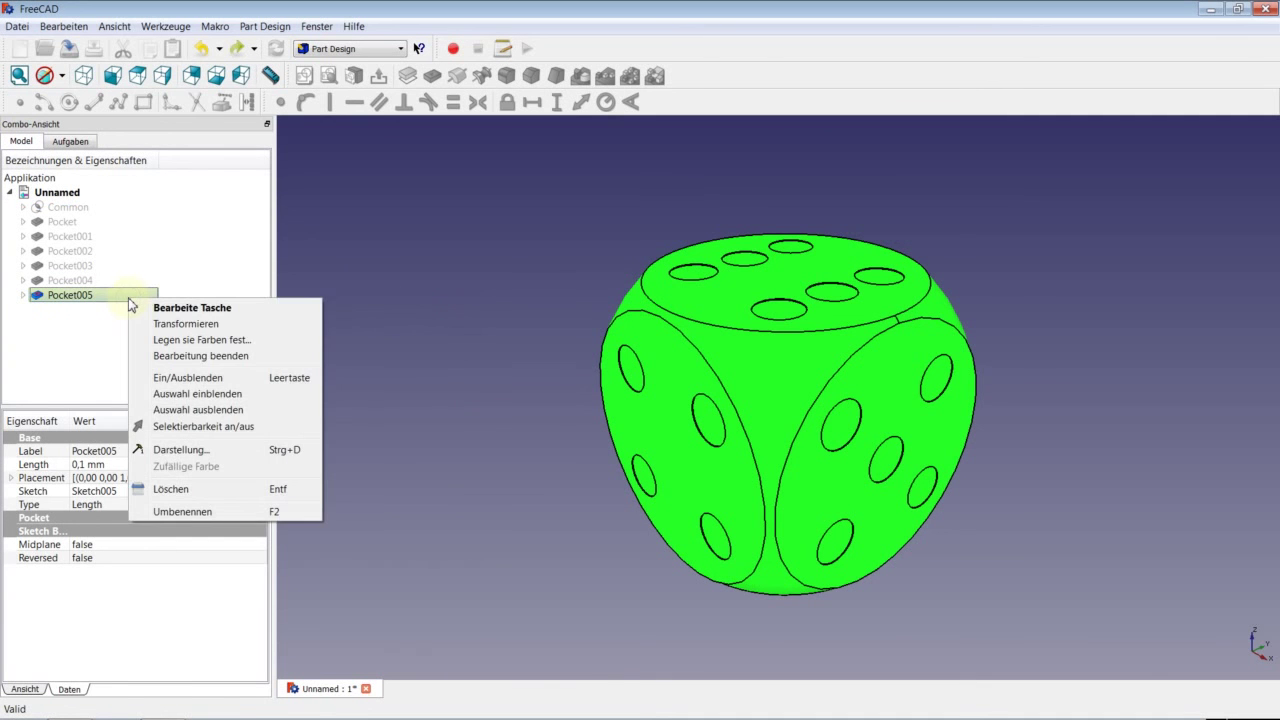
left_click(179, 359)
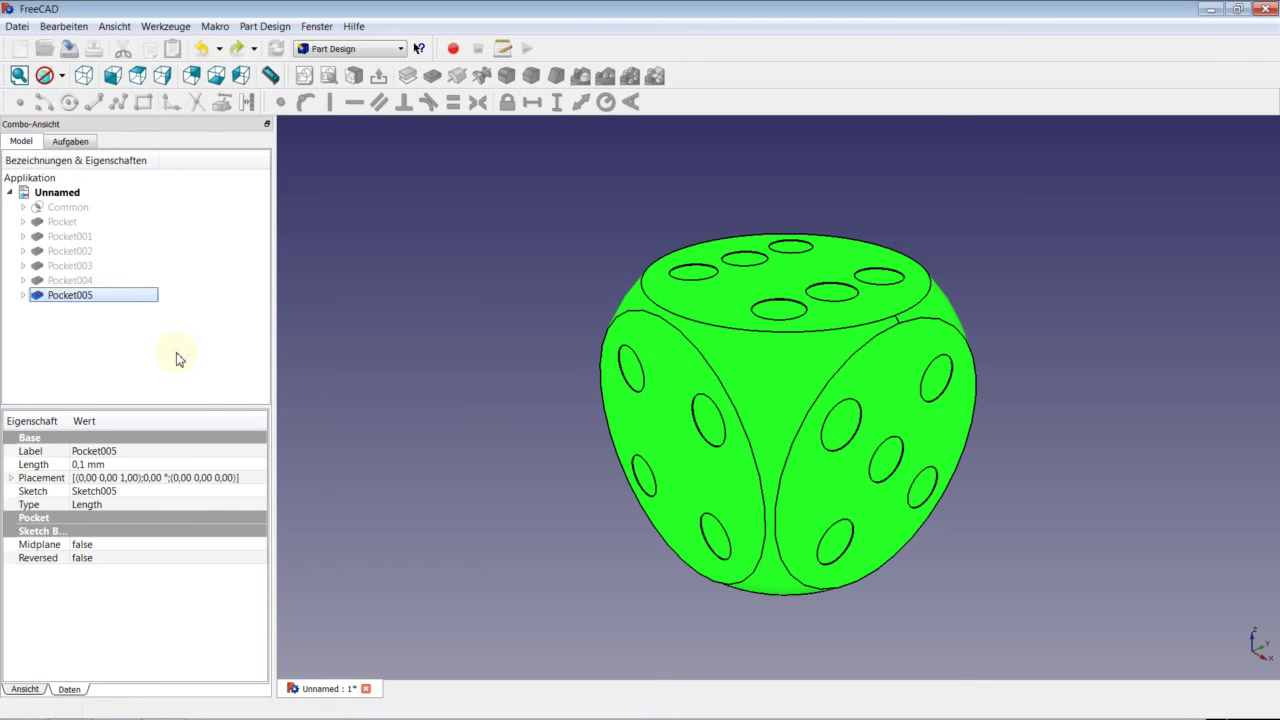
left_click(404, 314)
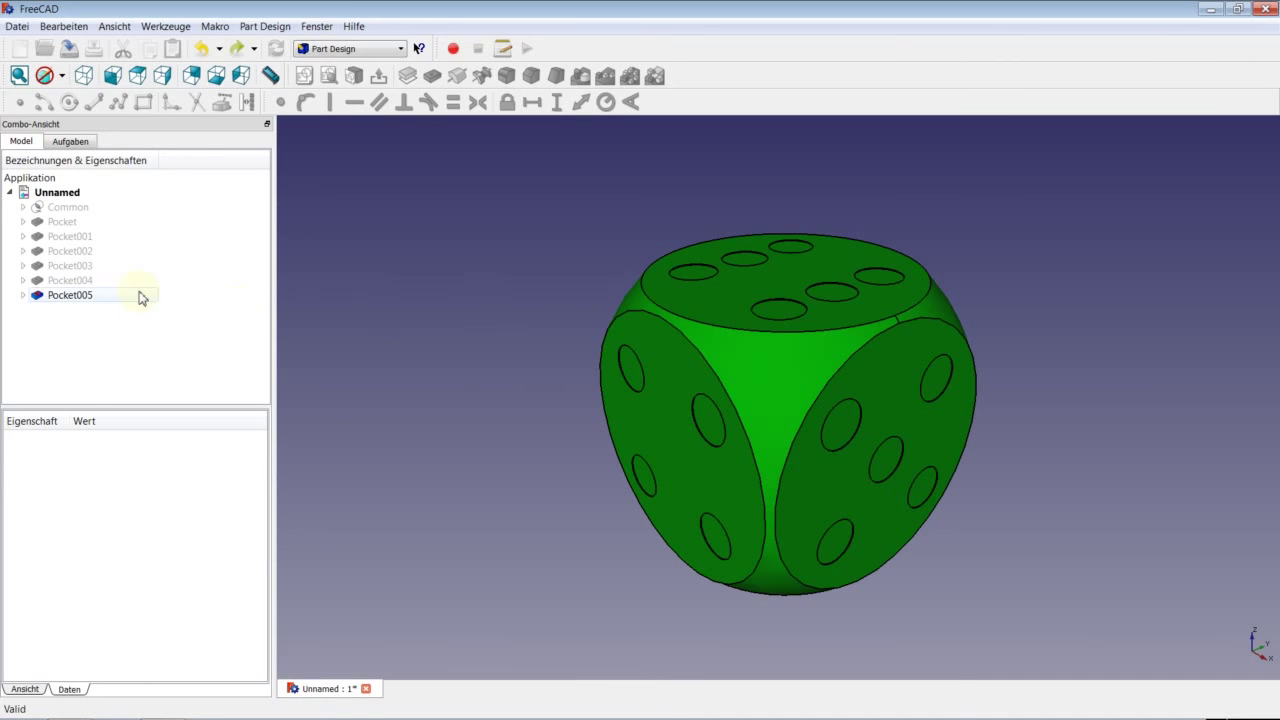
left_click(80, 296)
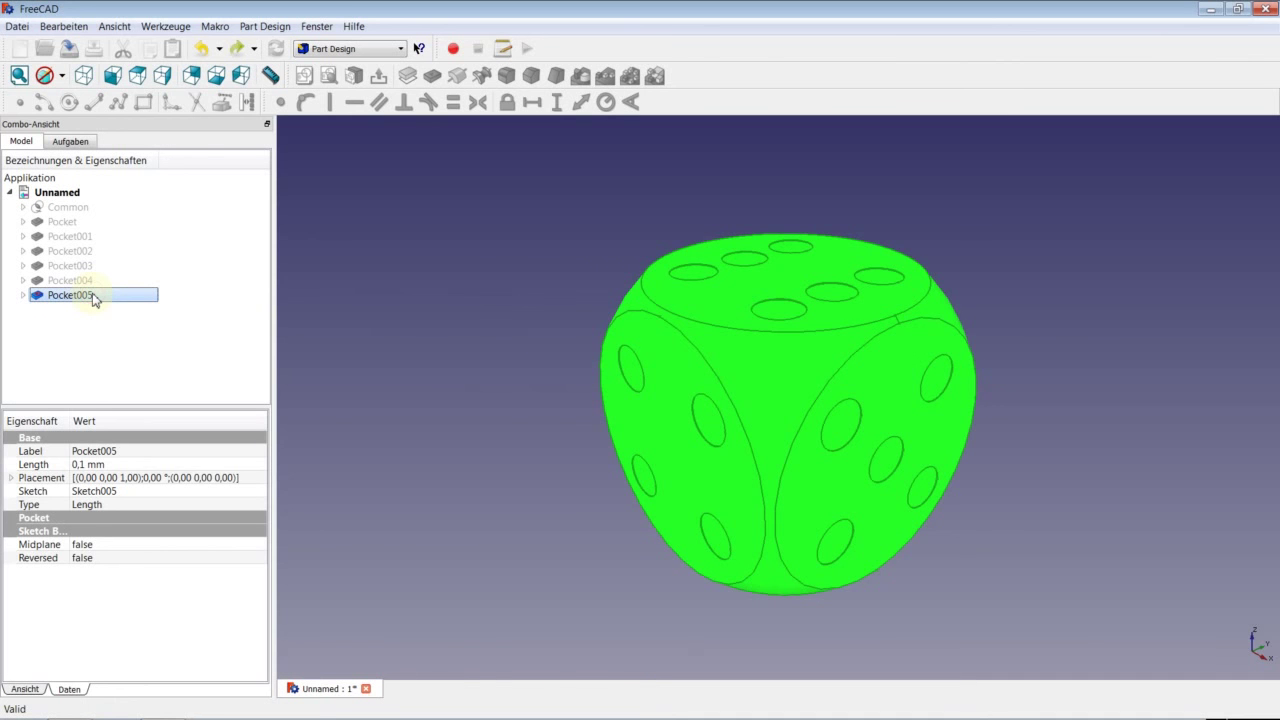
Select the six top-face pip recesses (faces 31–36) of Pocket005 and colour them white.
right_click(93, 300)
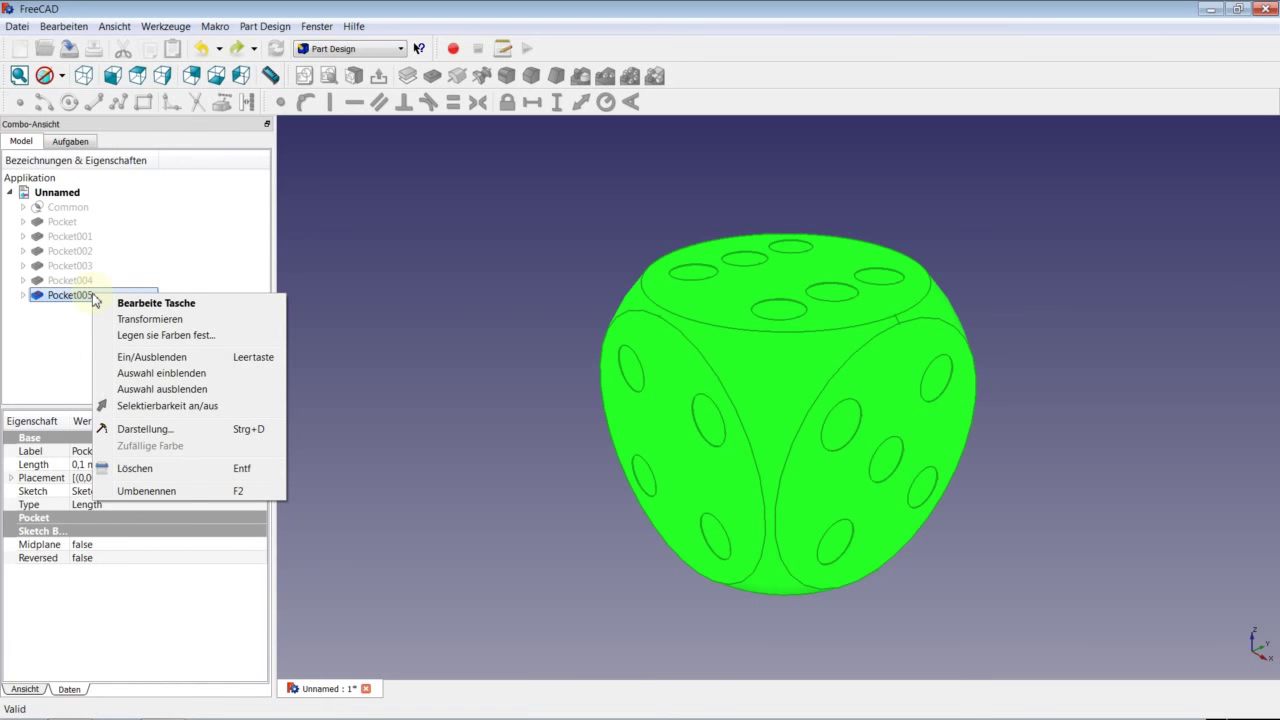
left_click(130, 335)
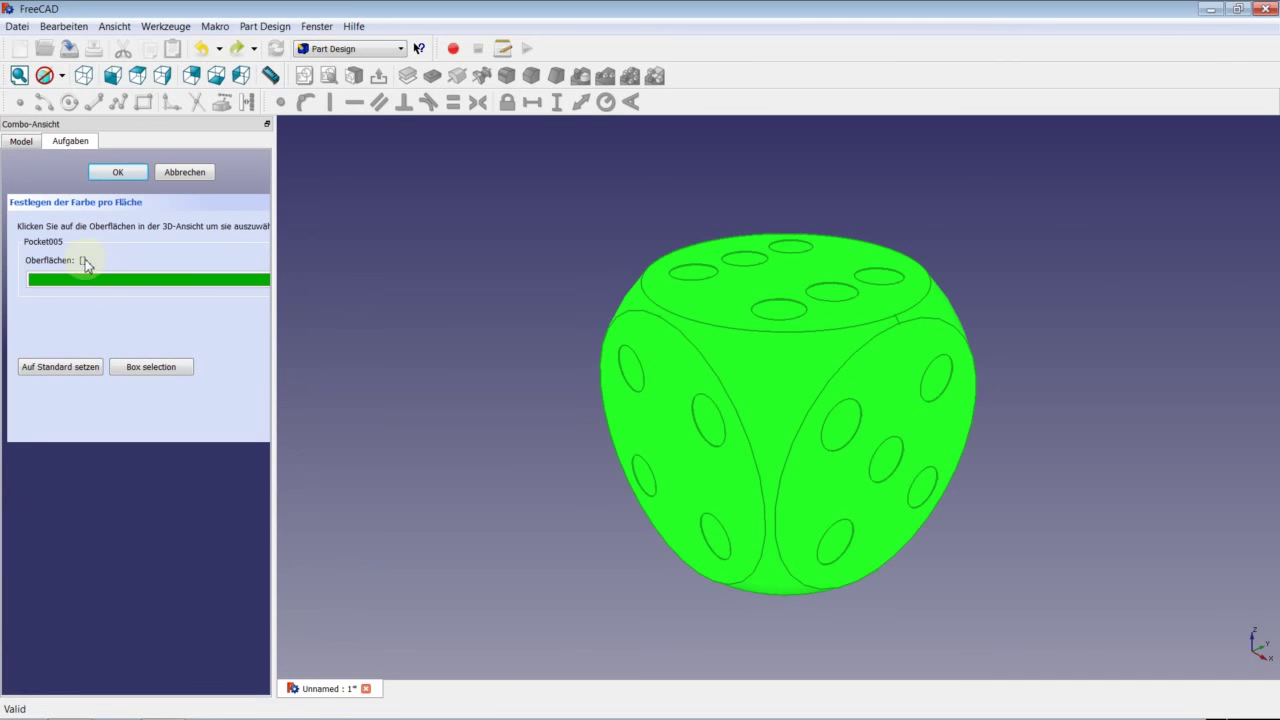
left_click(790, 246)
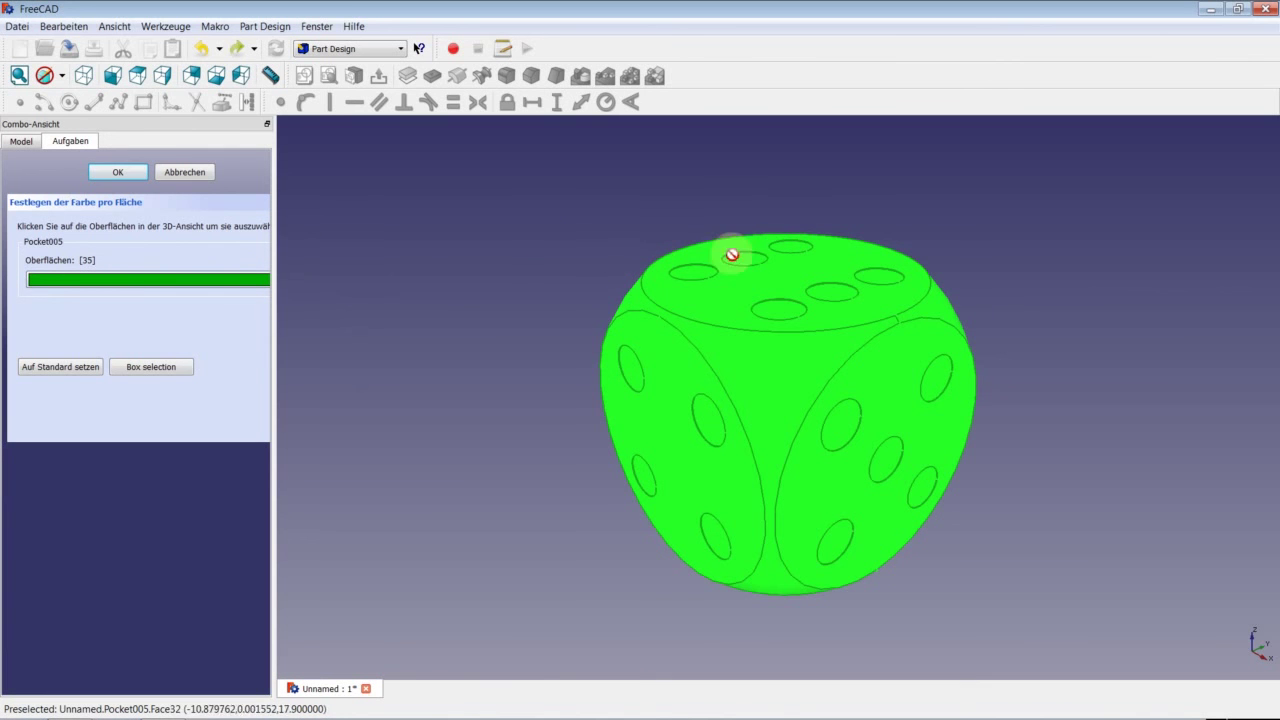
left_click(744, 262)
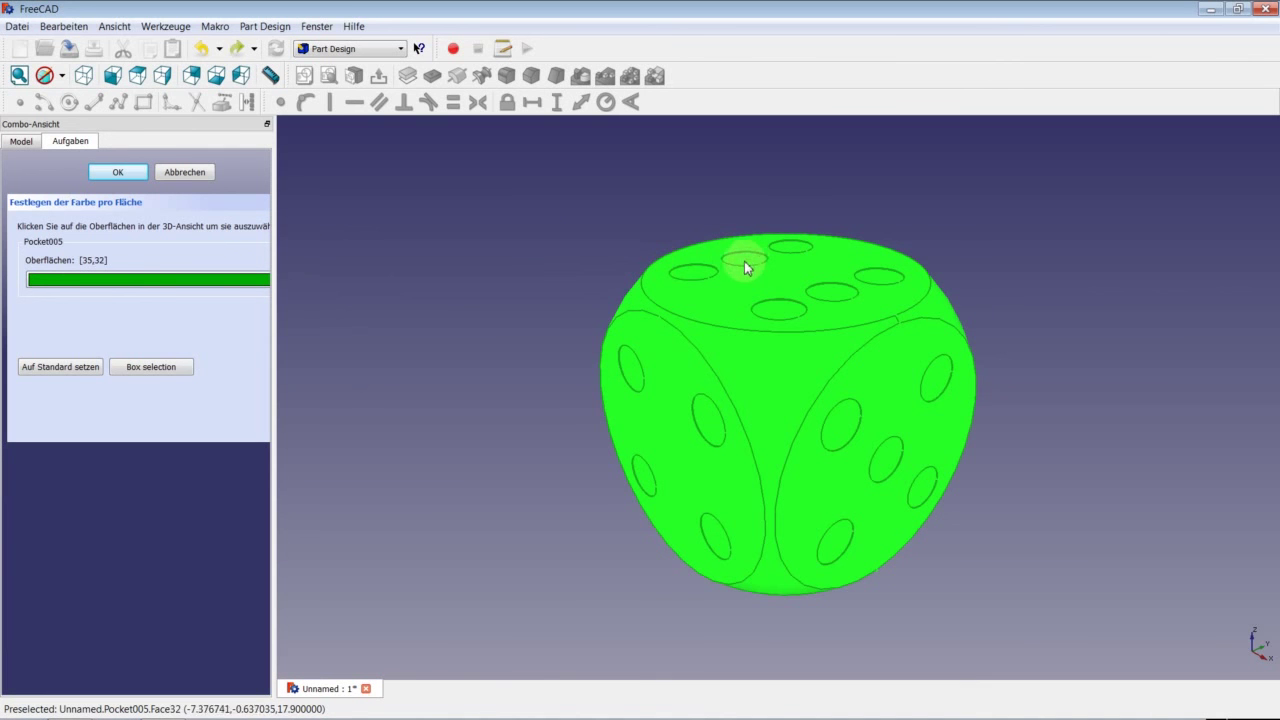
left_click(690, 274)
left_click(784, 311)
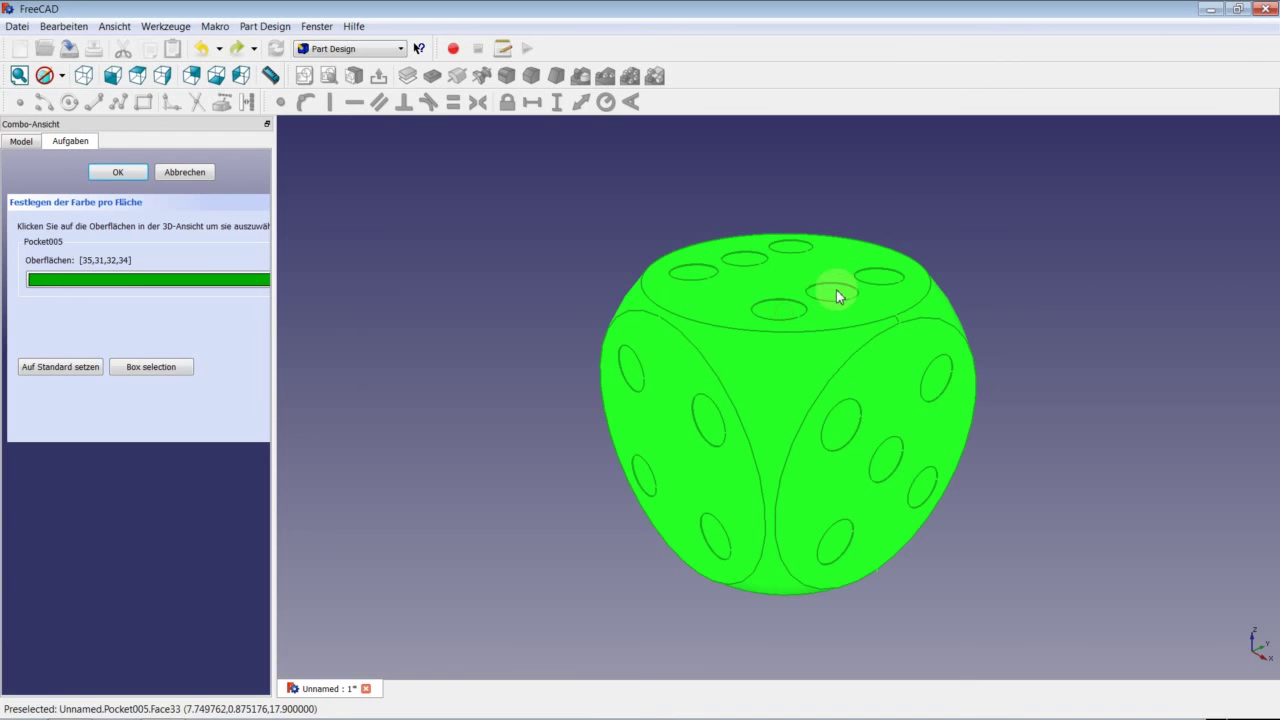
left_click(836, 290)
left_click(881, 276)
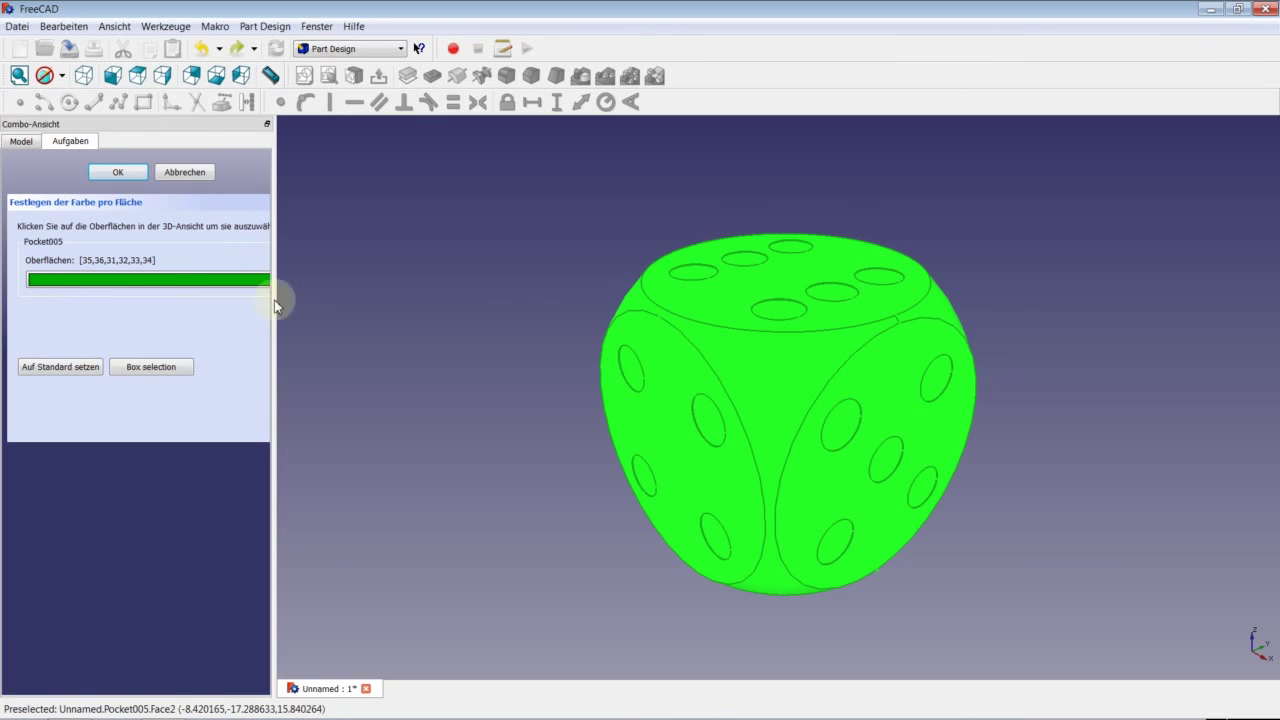
left_click(150, 280)
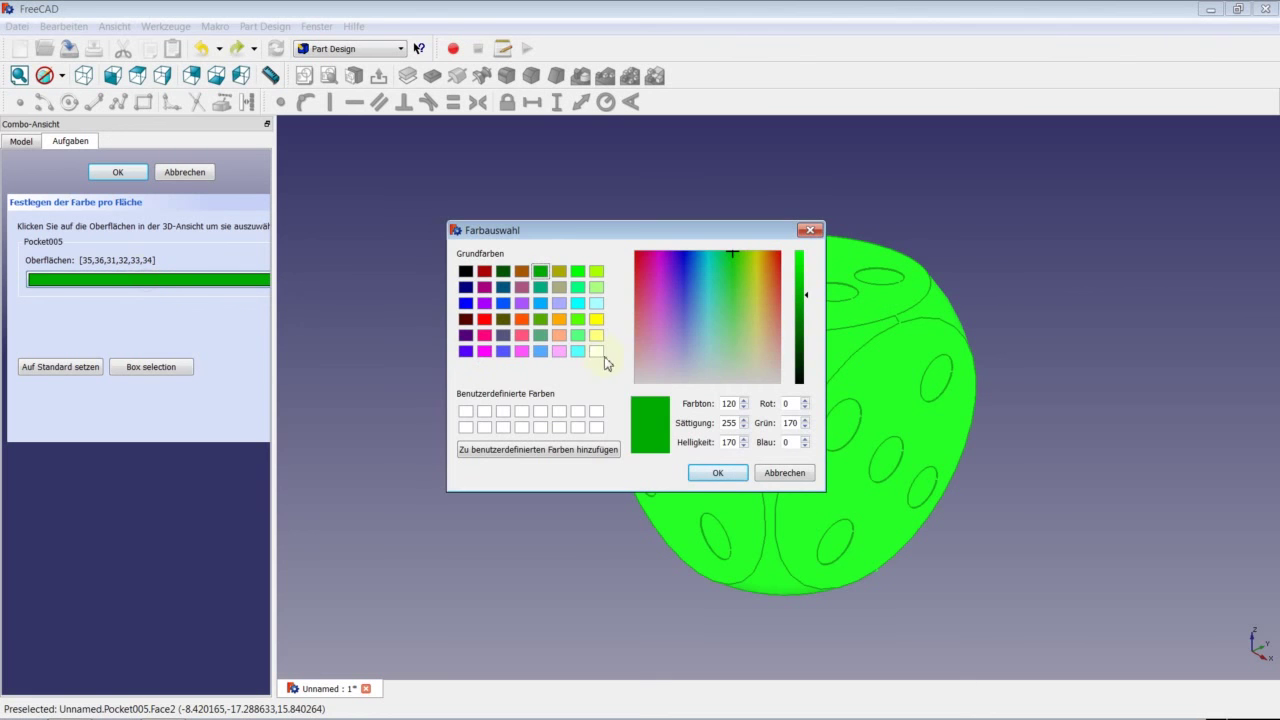
left_click(597, 351)
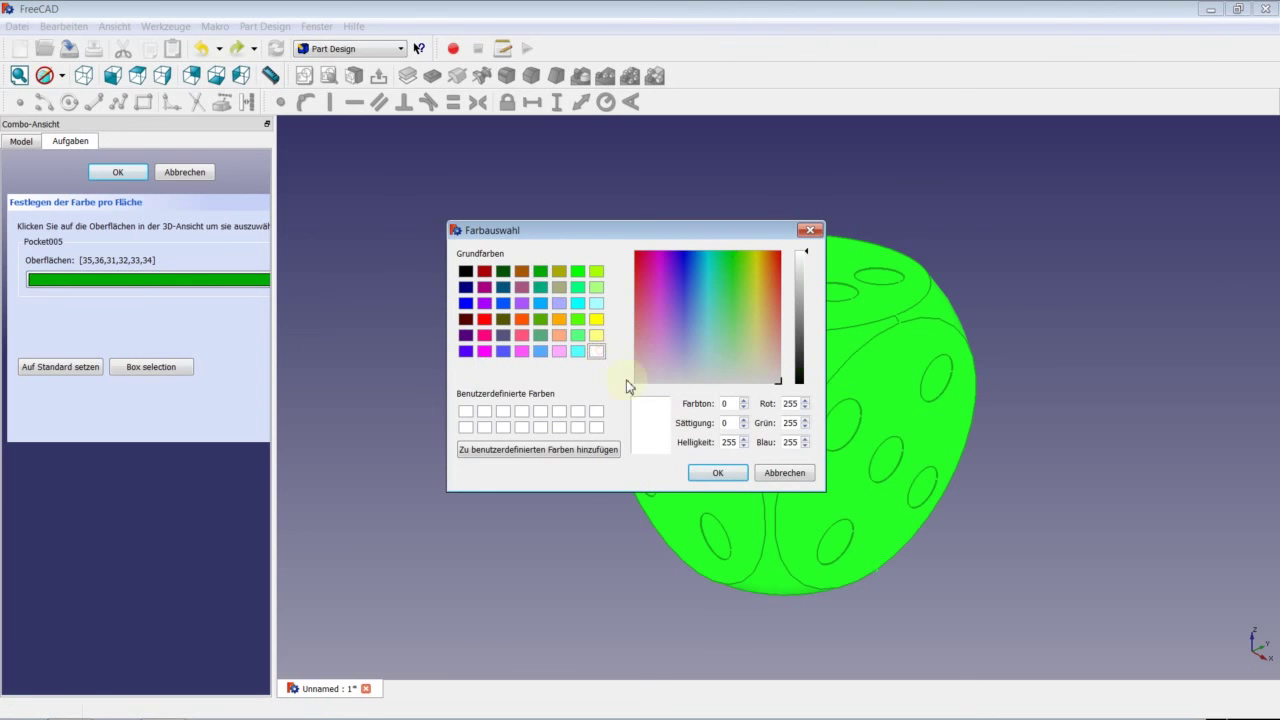
left_click(707, 473)
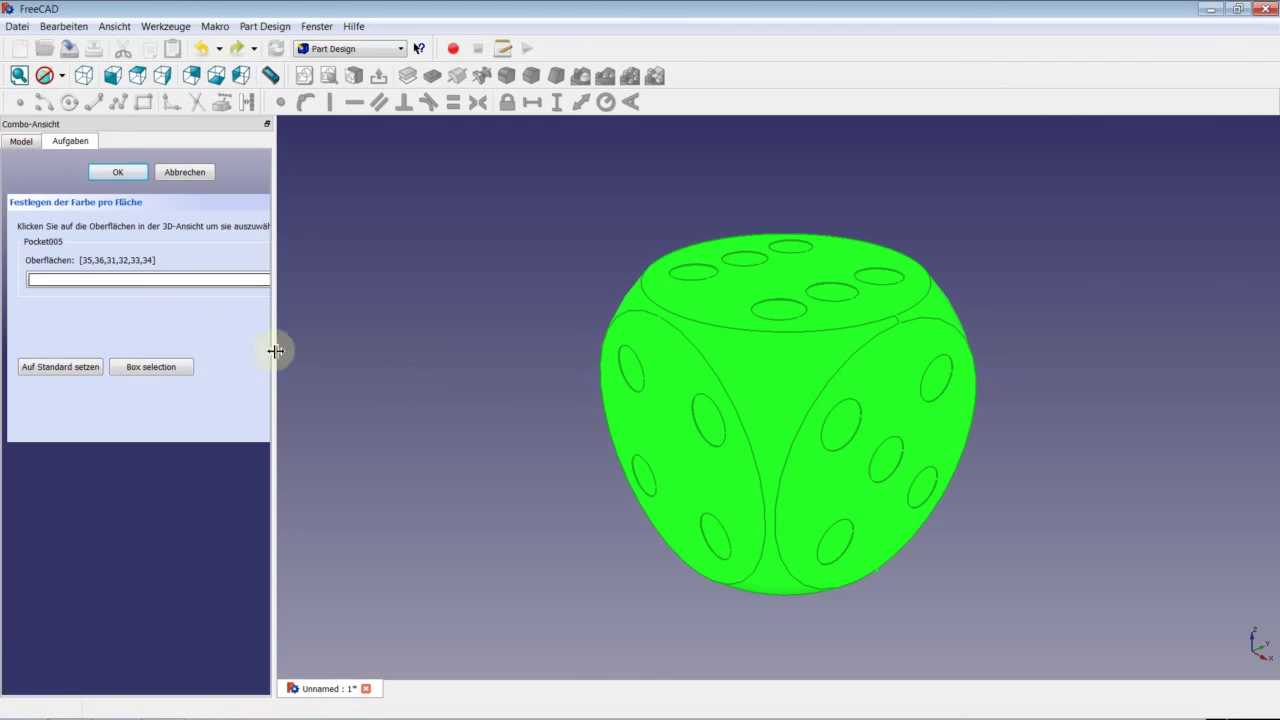
Confirm the top-pip face colours and bring up Pocket005's context menu.
left_click(125, 172)
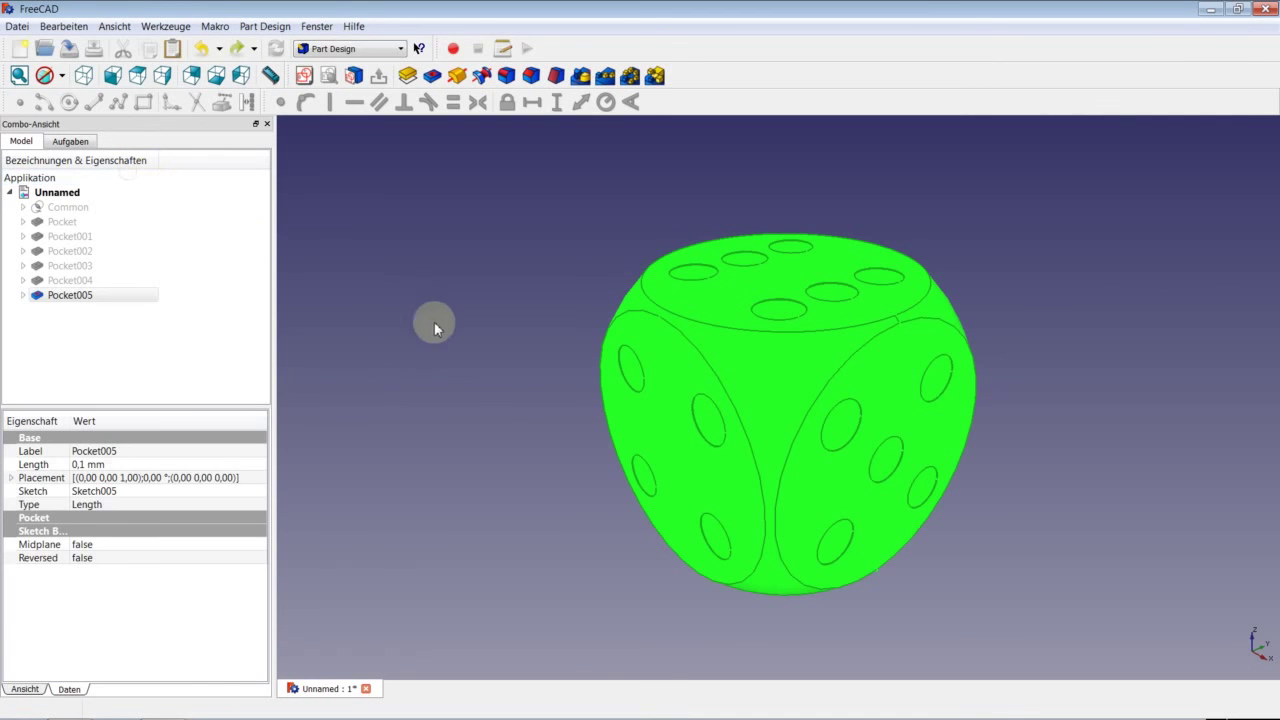
left_click(125, 300)
right_click(125, 303)
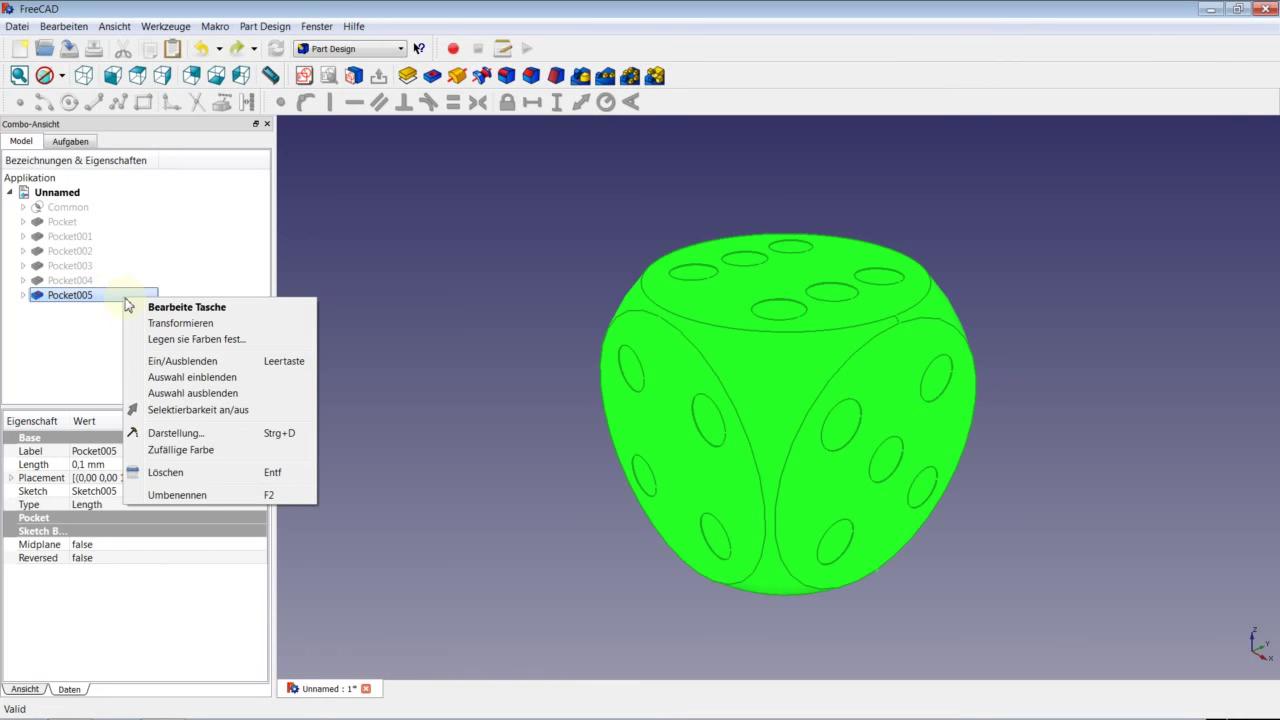
Select the pip recesses on the right and left visible side faces for per-face colouring.
left_click(171, 341)
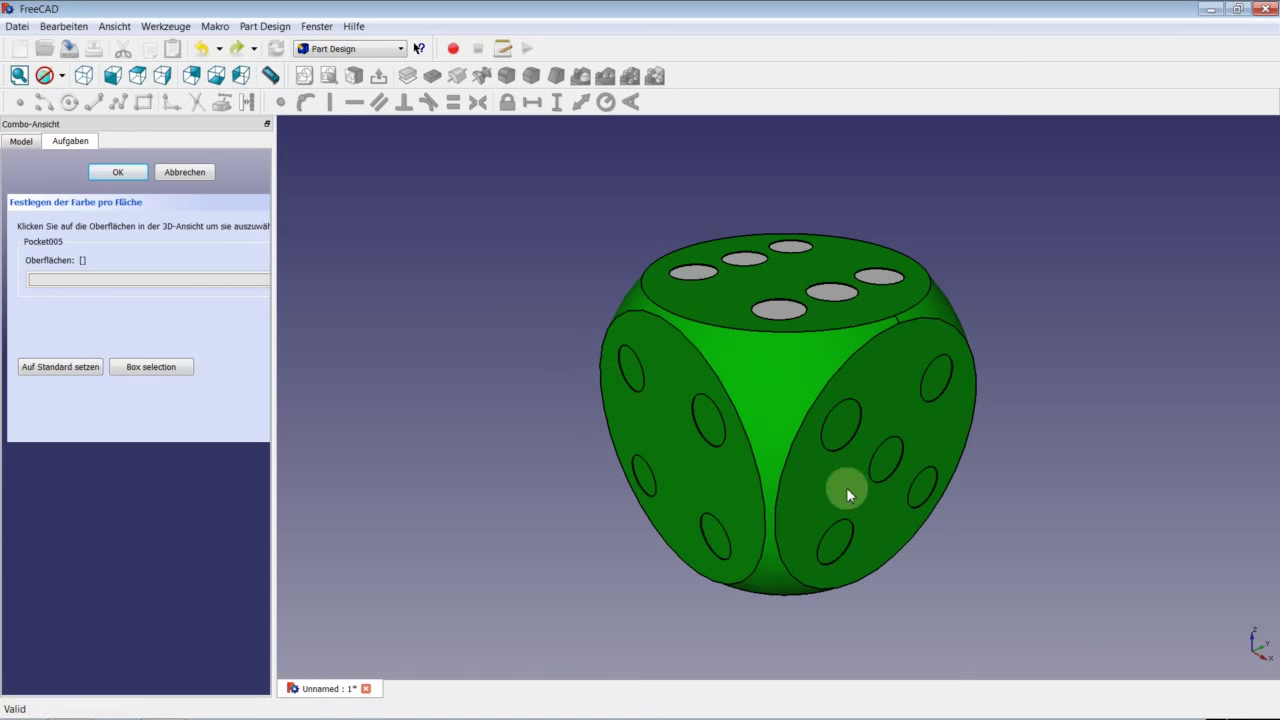
left_click(842, 434)
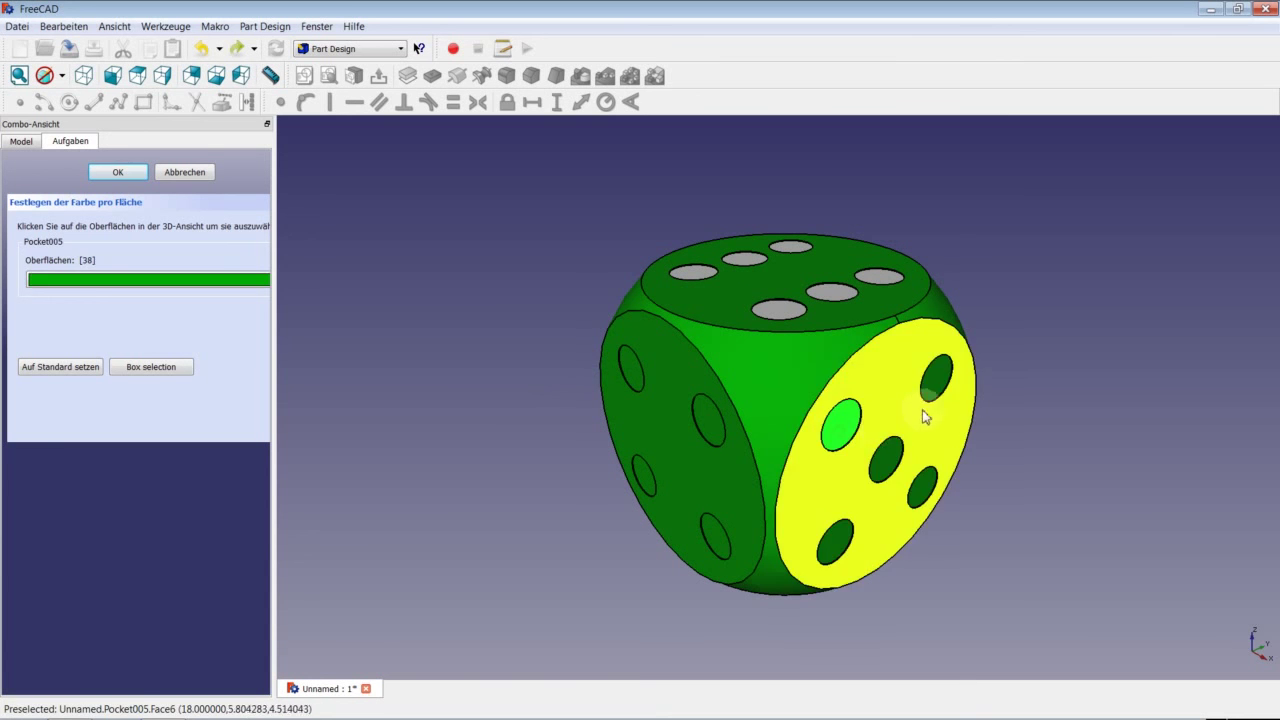
left_click(936, 392)
left_click(921, 487)
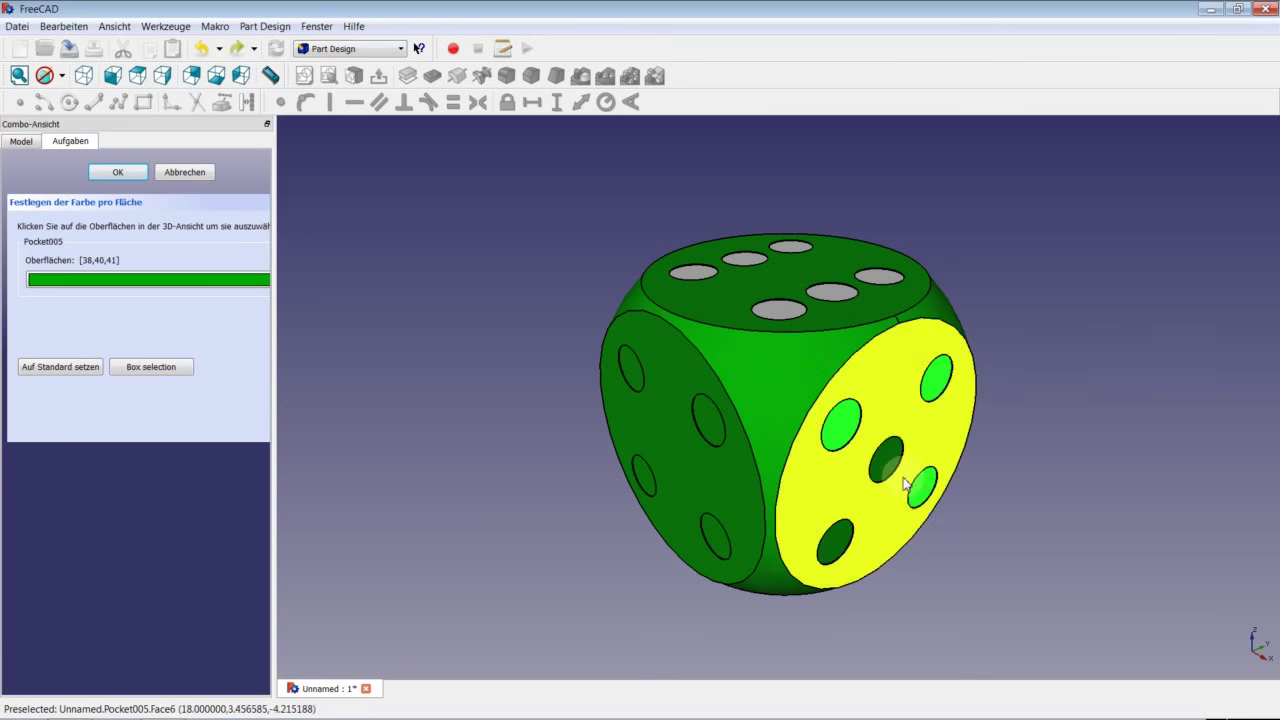
left_click(885, 458)
left_click(848, 539)
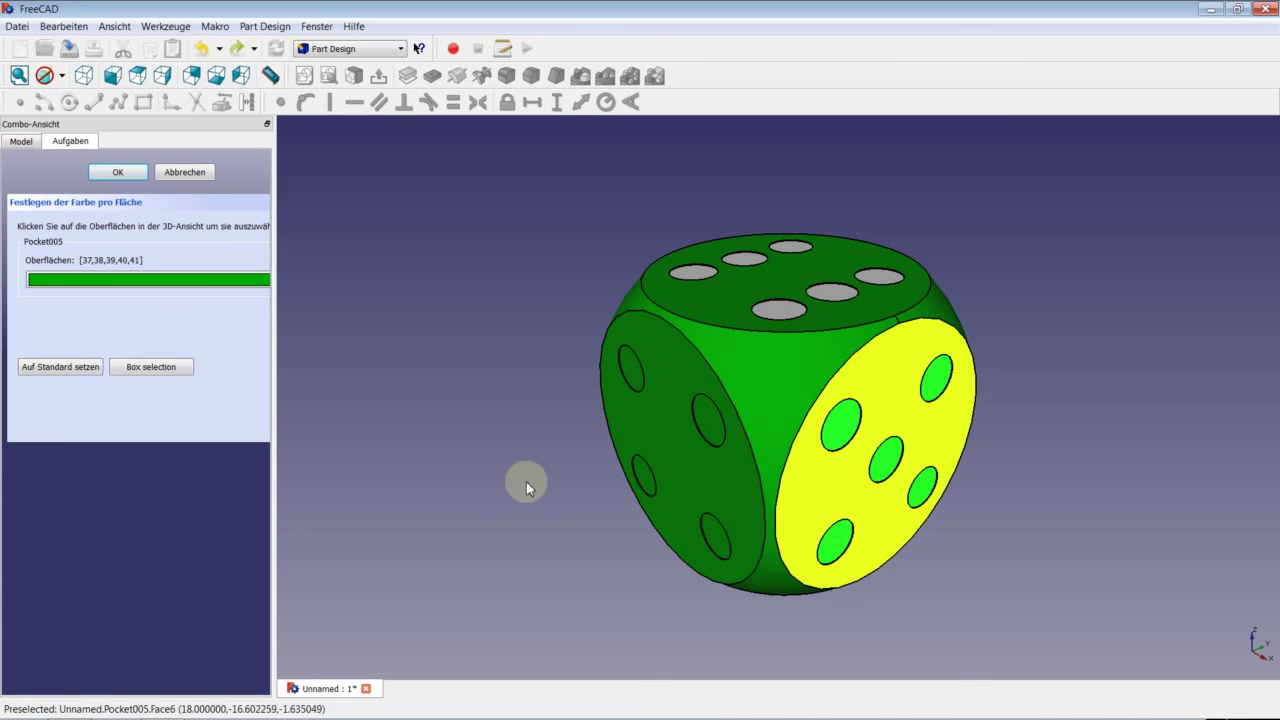
left_click(714, 427)
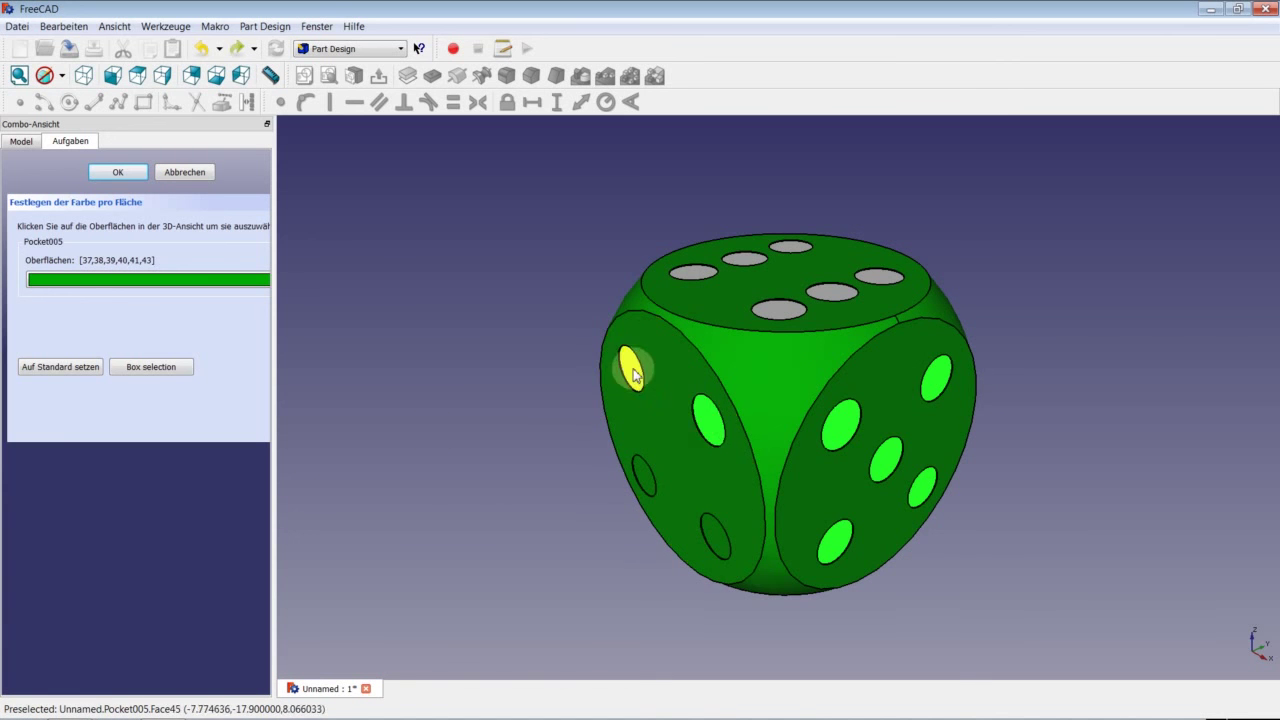
left_click(630, 368)
left_click(647, 478)
left_click(711, 533)
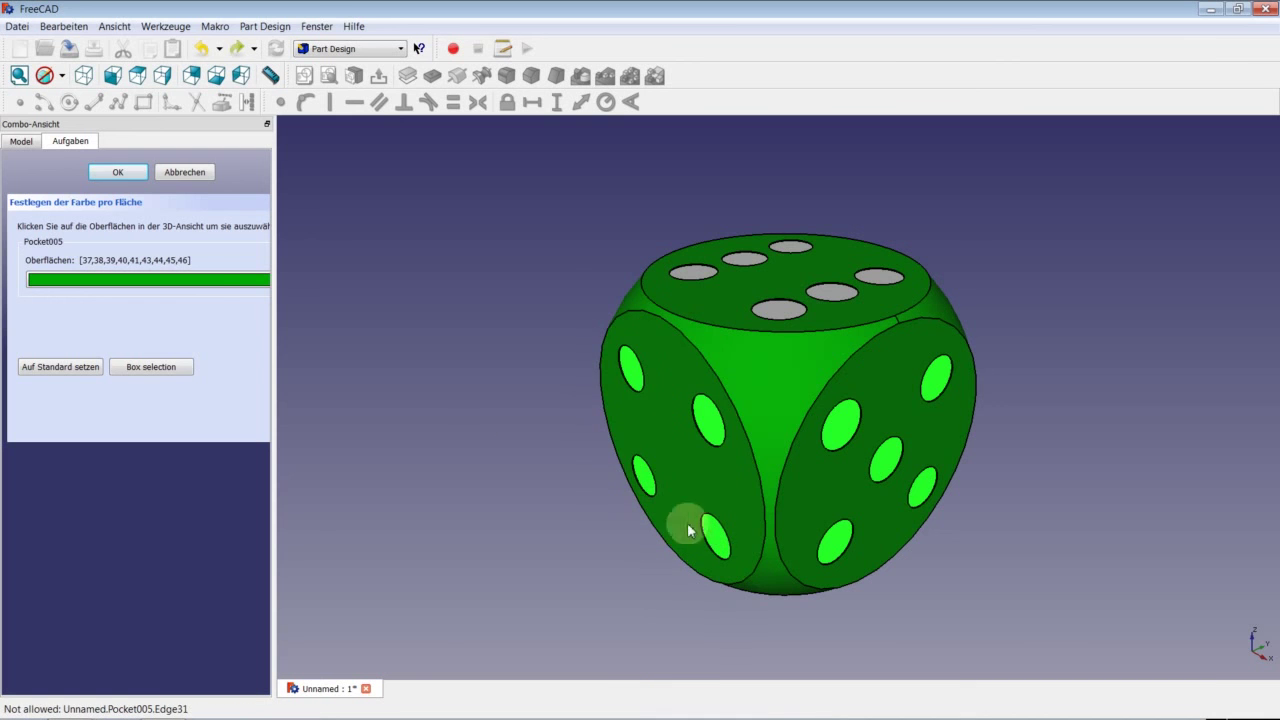
Colour the selected side-face recesses white and close the face-colour task.
left_click(205, 287)
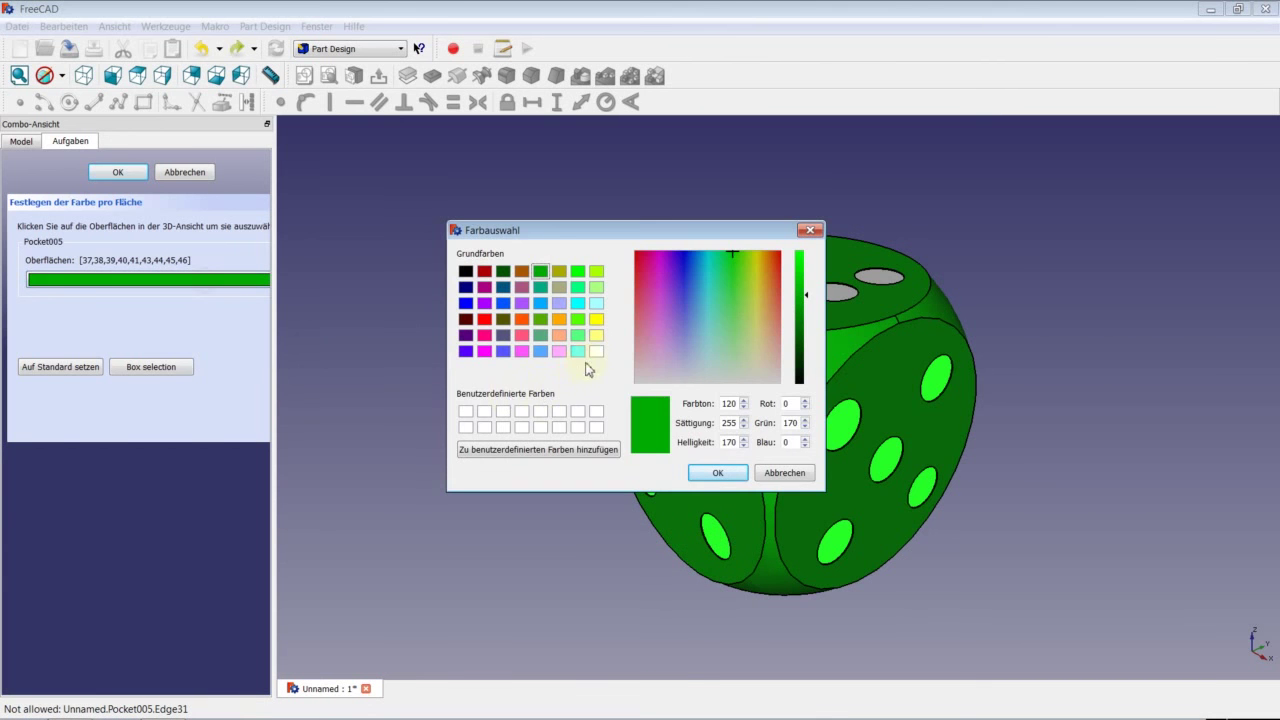
left_click(596, 351)
left_click(717, 472)
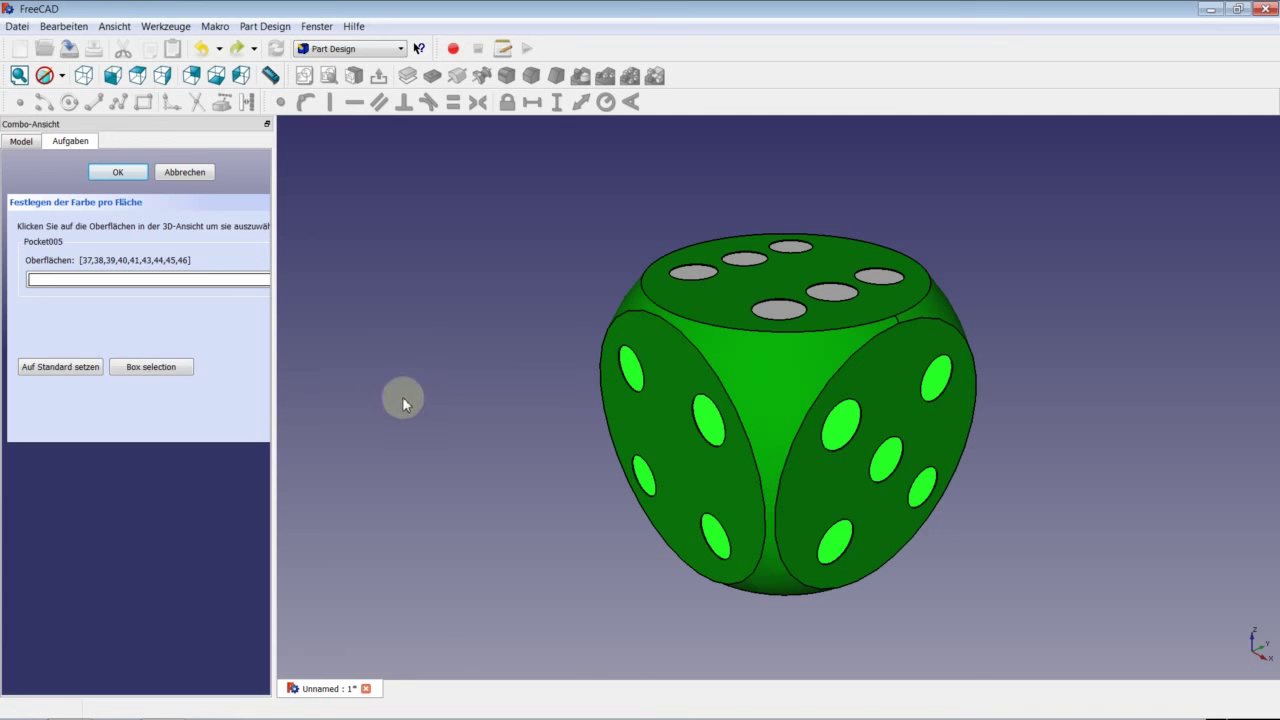
left_click(118, 172)
Deselect and orbit the die to show the three-pip and two-pip faces.
left_click(458, 337)
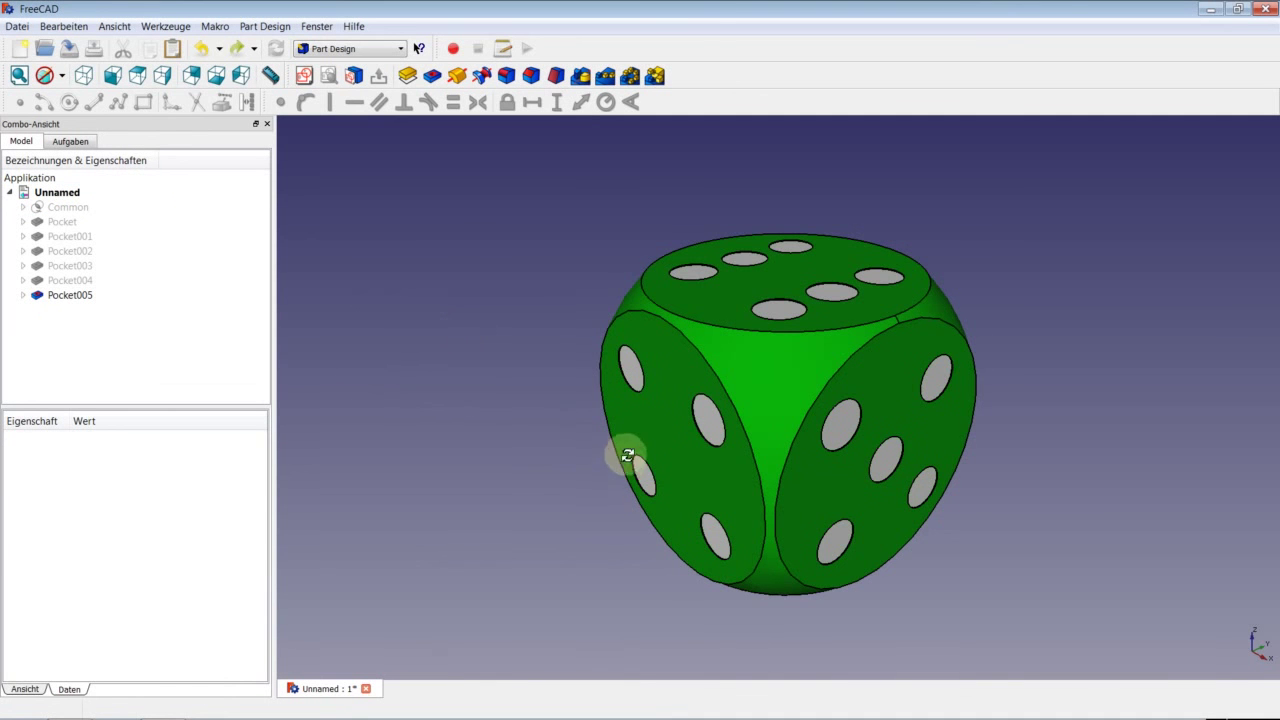
mouse_move(623, 449)
middle_mouse_down()
mouse_move(323, 403)
mouse_move(463, 366)
mouse_move(437, 357)
mouse_move(447, 360)
middle_mouse_up()
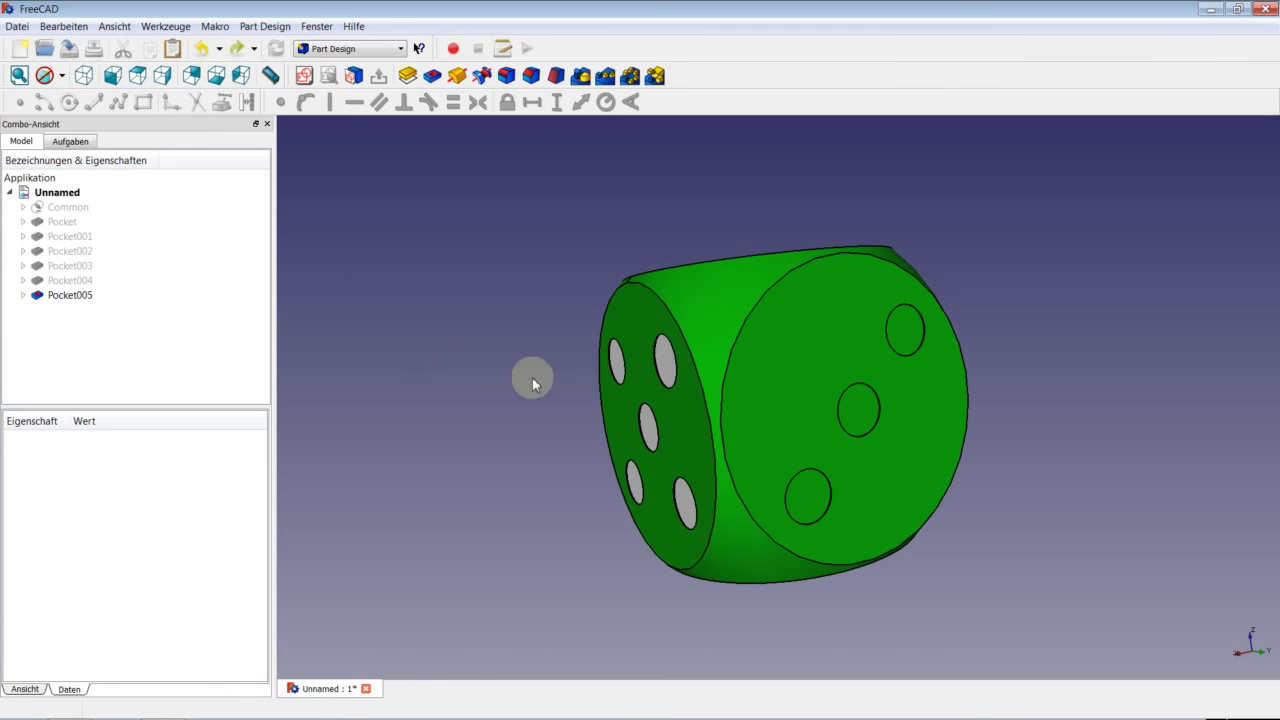
mouse_move(674, 434)
middle_mouse_down()
mouse_move(460, 420)
mouse_move(447, 434)
middle_mouse_up()
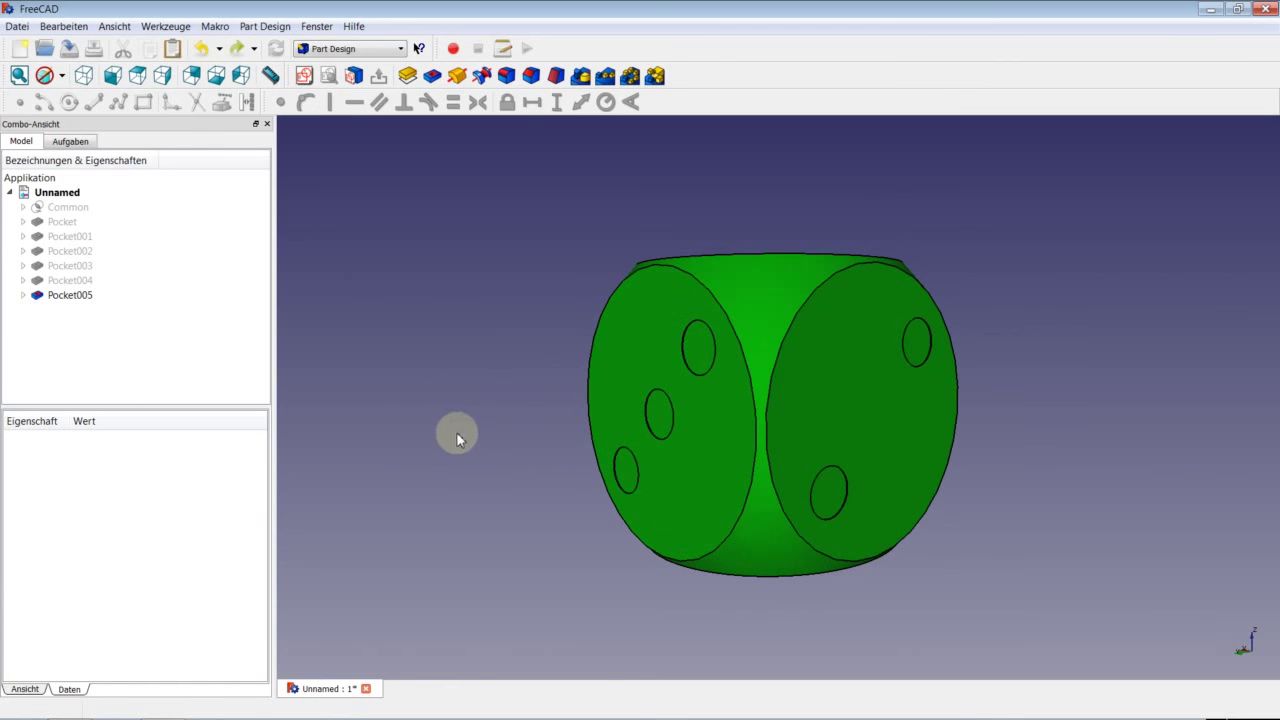
Colour the five recesses on the three-pip and two-pip faces (10, 11, 47, 48, 49) white.
right_click(88, 297)
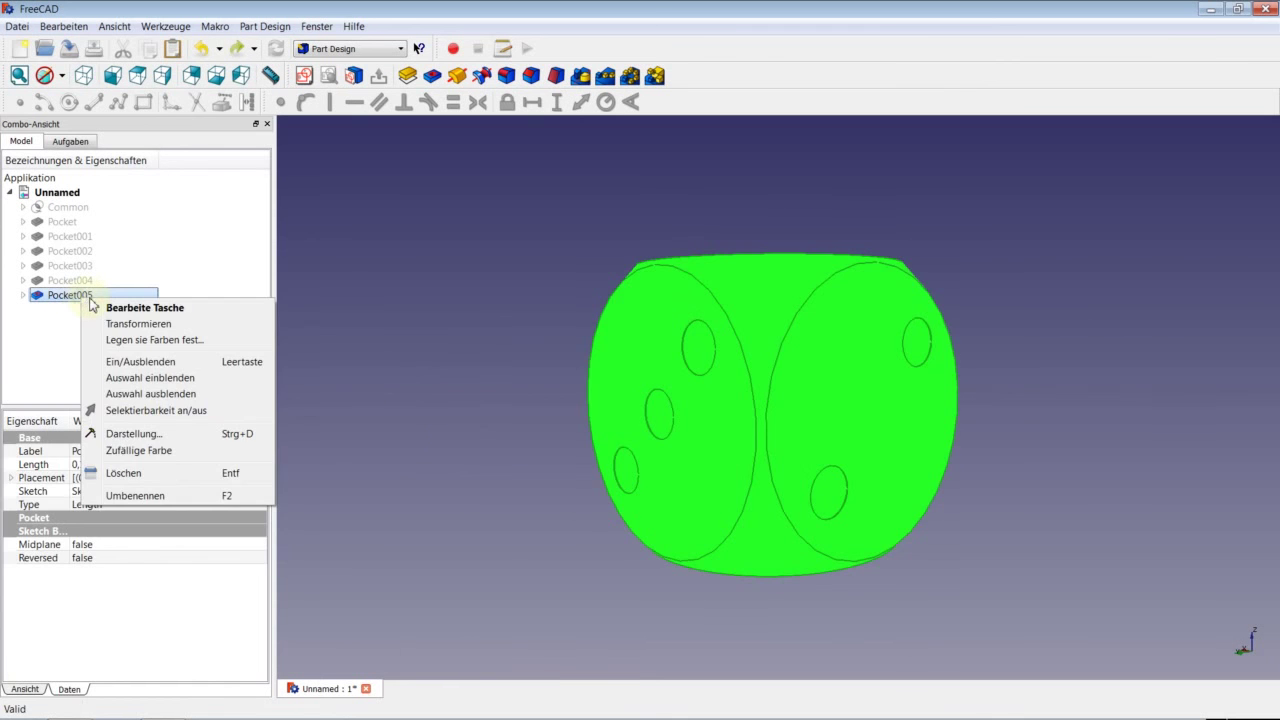
left_click(152, 340)
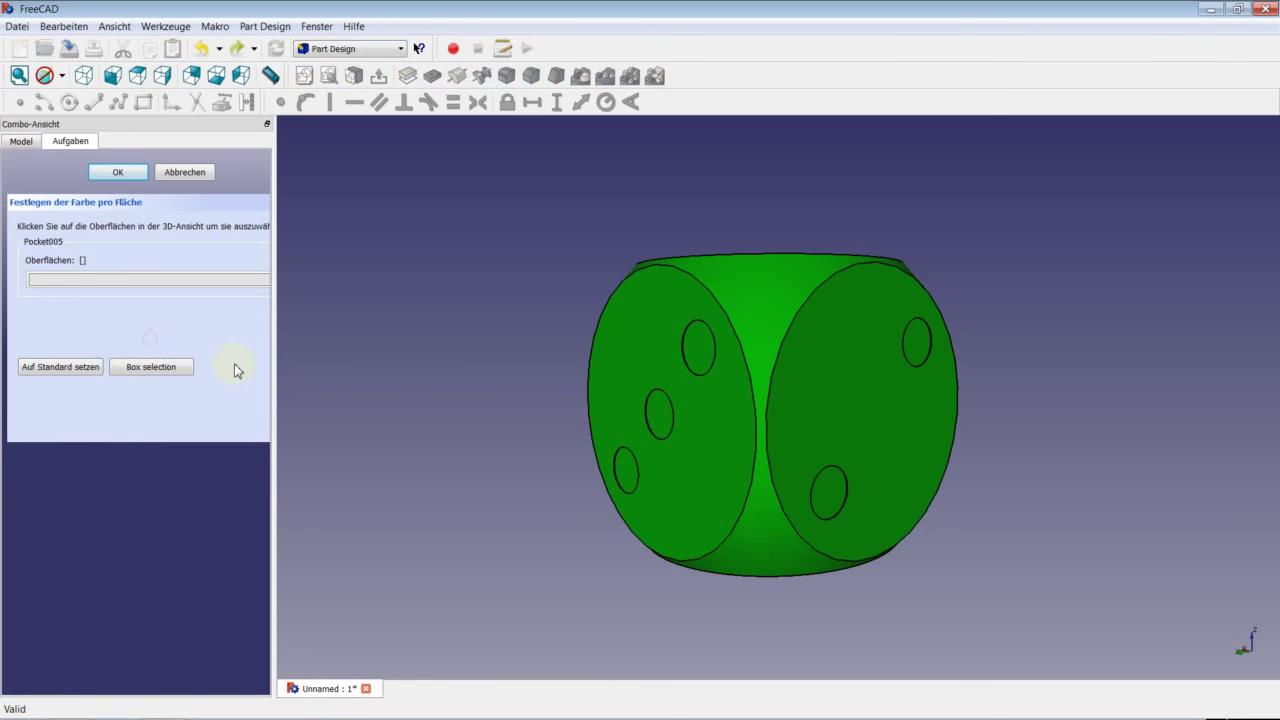
left_click(698, 348)
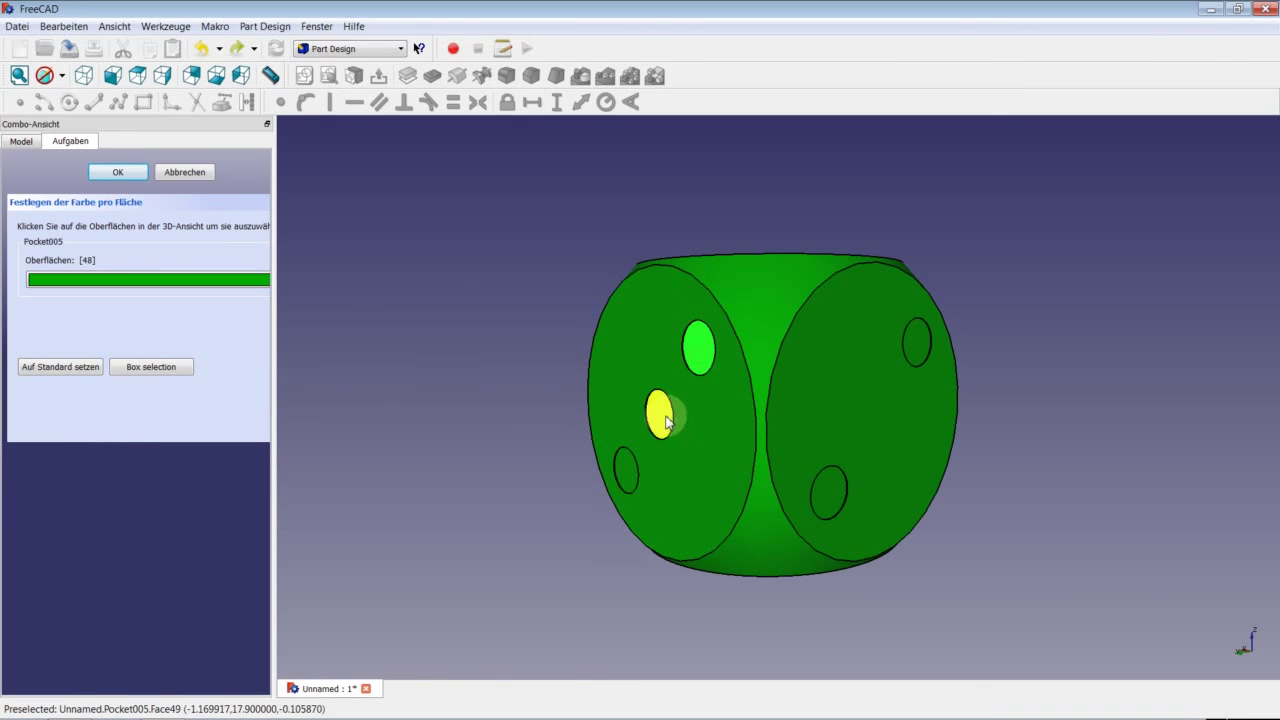
left_click(662, 416)
left_click(626, 468)
left_click(916, 342)
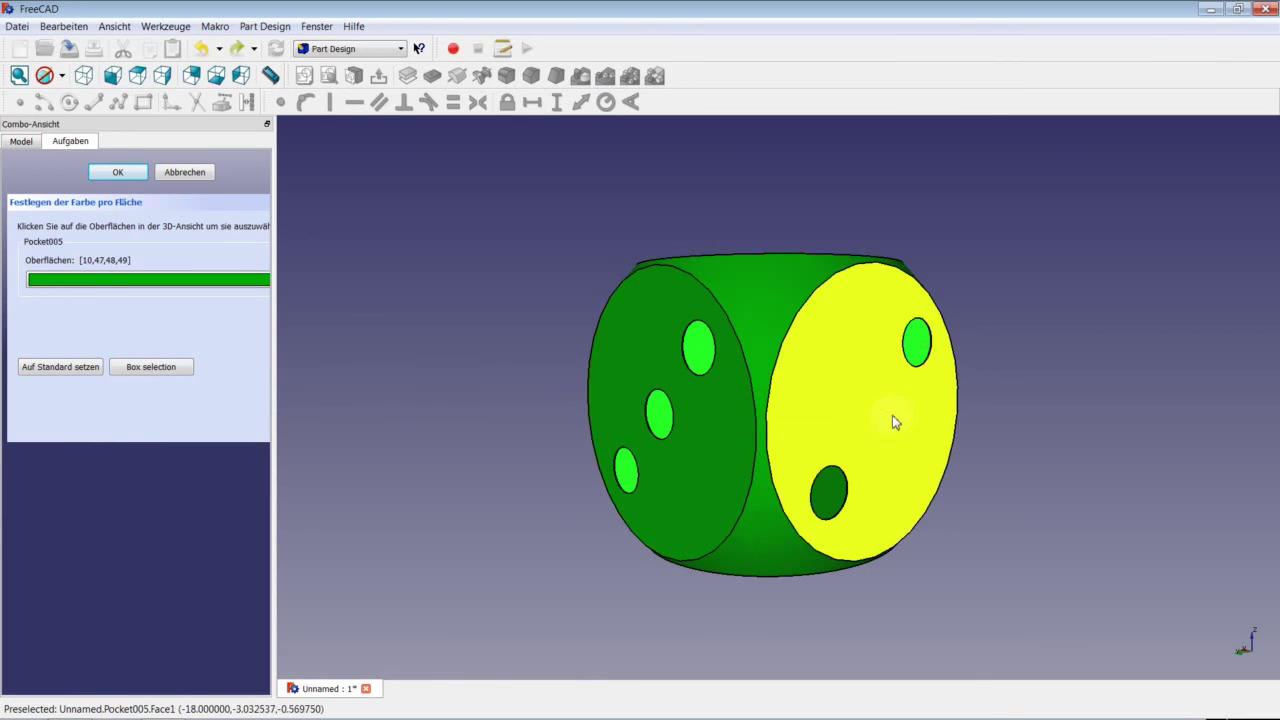
left_click(829, 491)
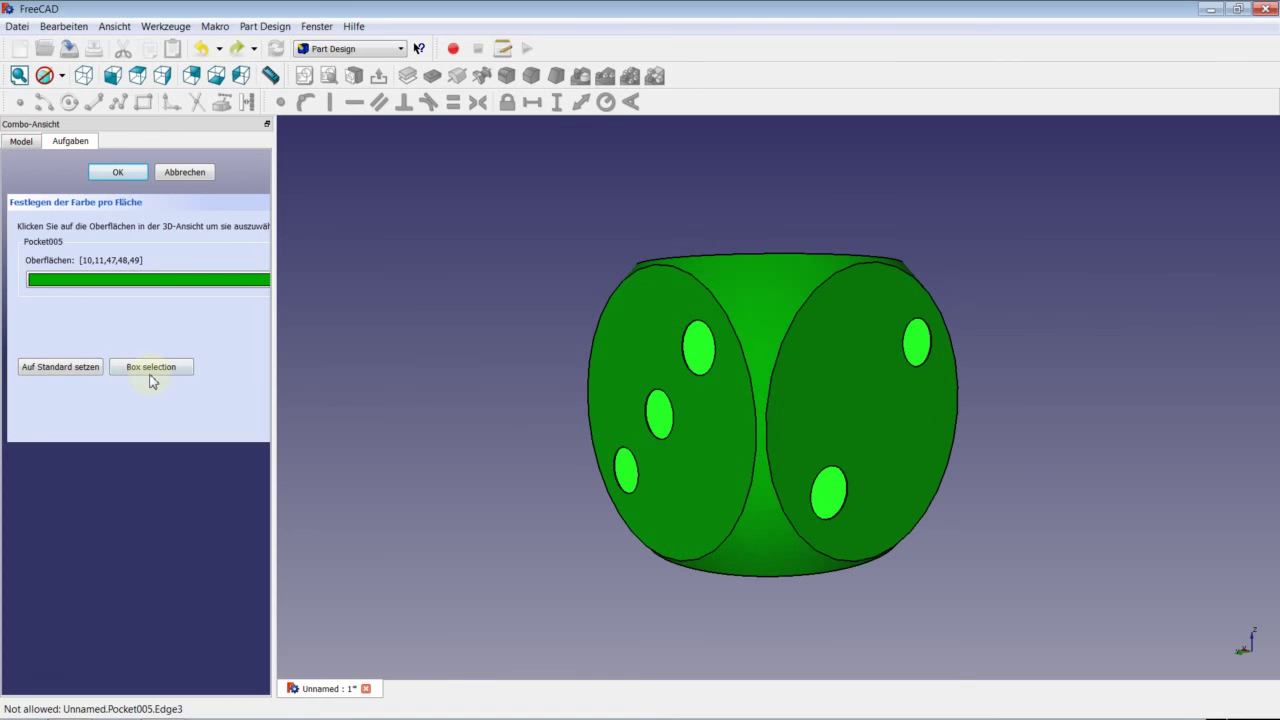
left_click(155, 285)
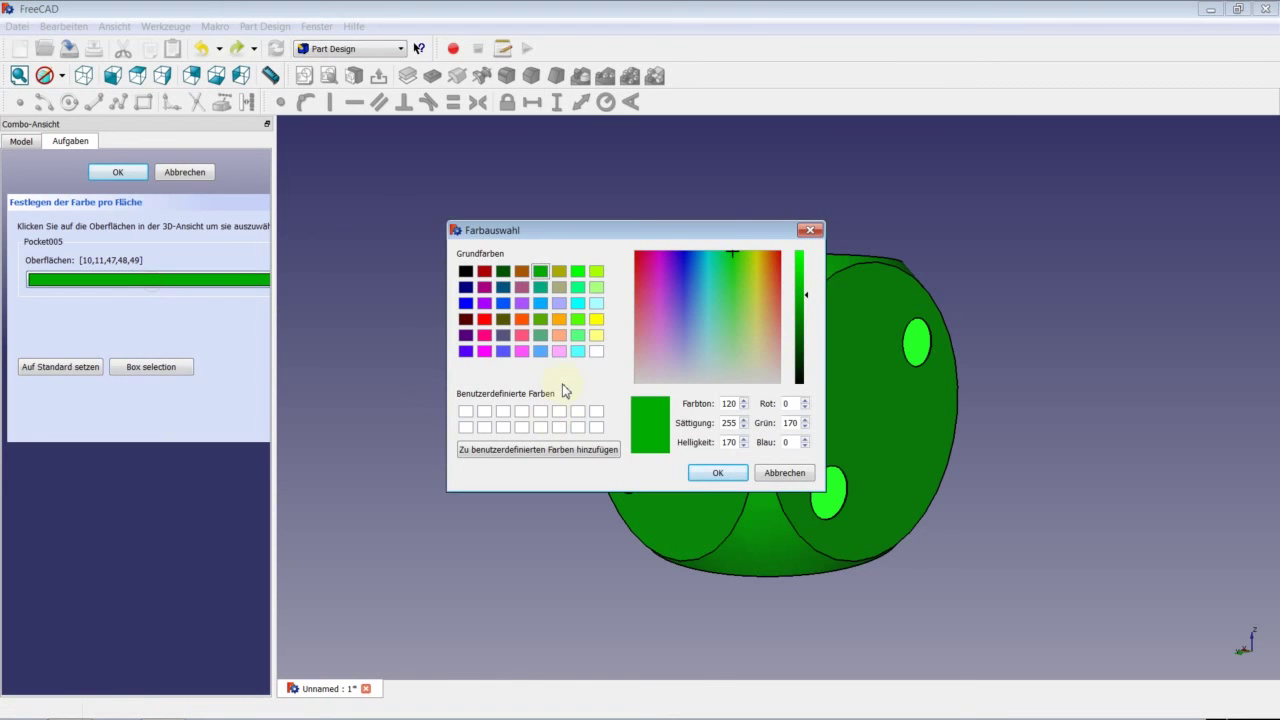
left_click(596, 351)
left_click(717, 472)
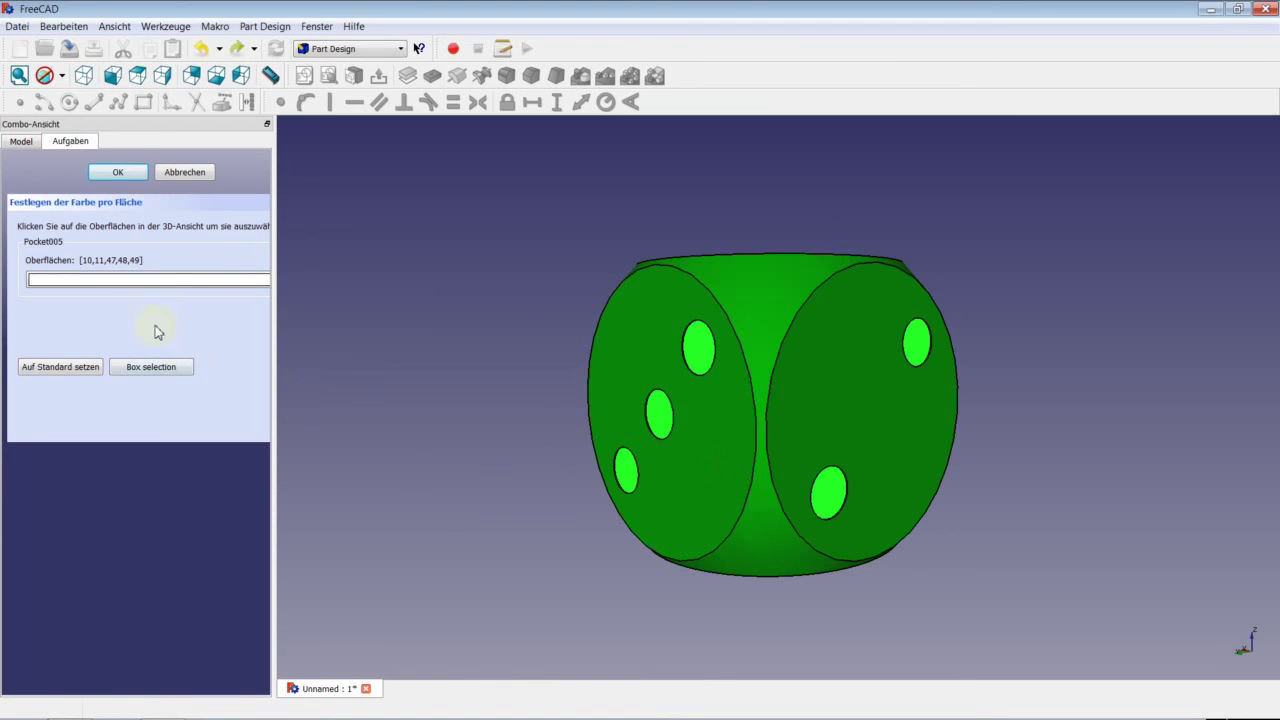
left_click(117, 172)
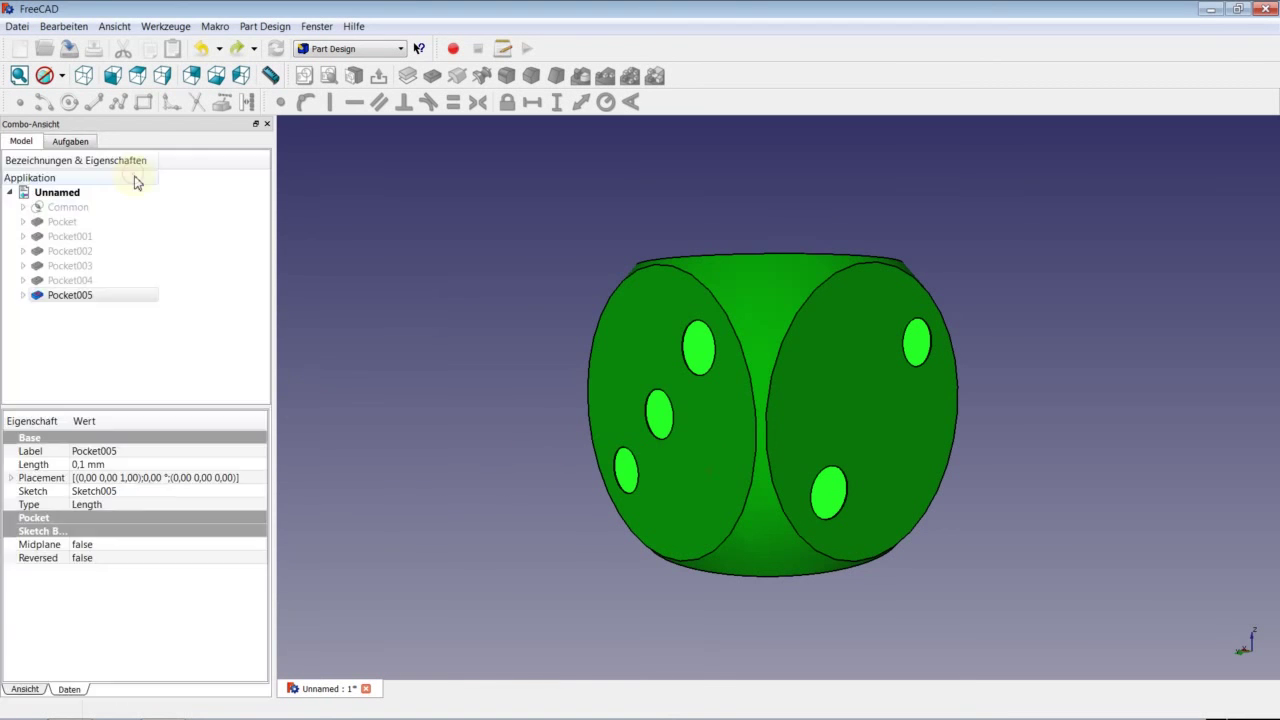
Orbit to the one-pip face and select its recess (face 42) for per-face colouring.
left_click(478, 382)
middle_click_drag(558, 476, 571, 386)
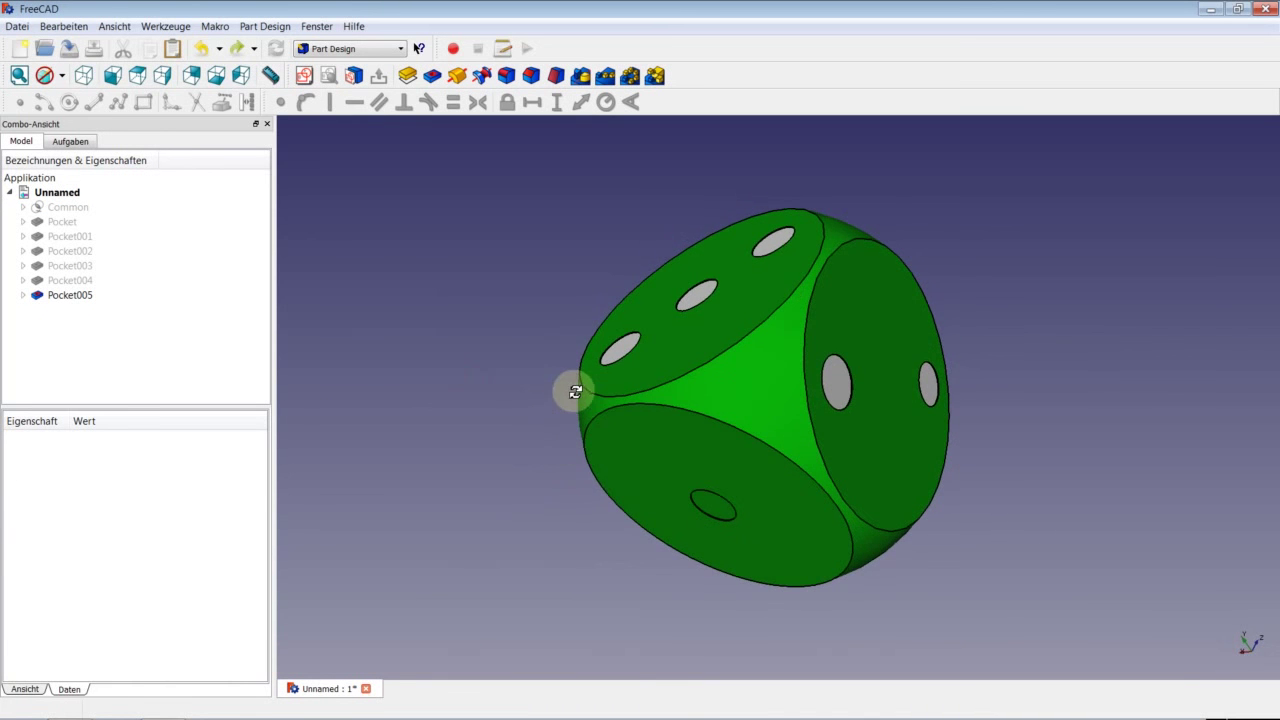
right_click(97, 302)
left_click(157, 340)
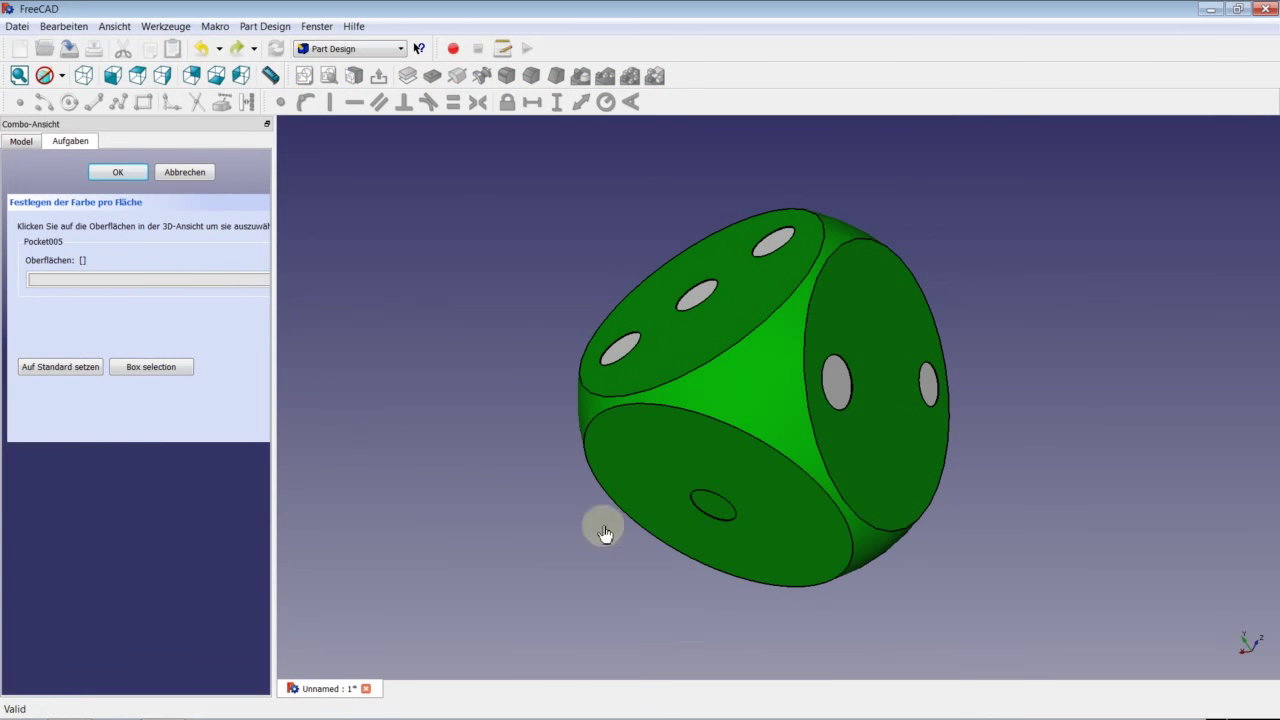
left_click(713, 506)
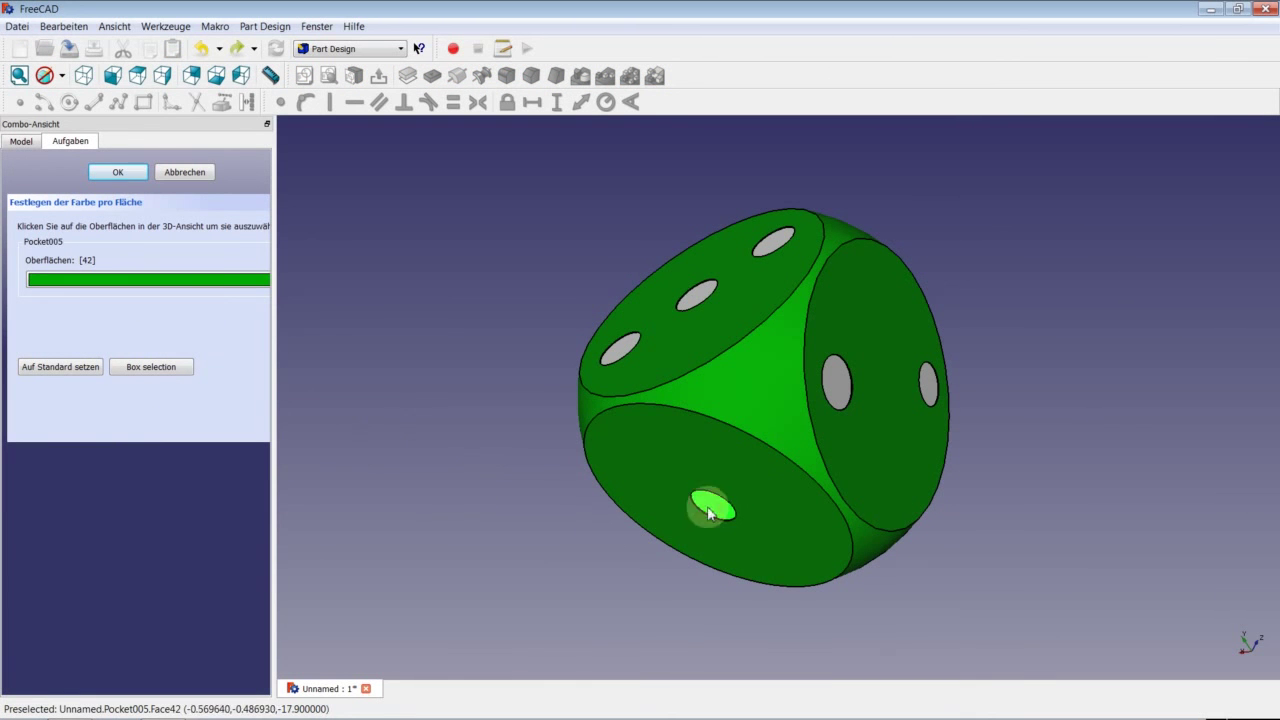
Set the single recess white, close the colour task, and return to axonometric view.
double_click(208, 284)
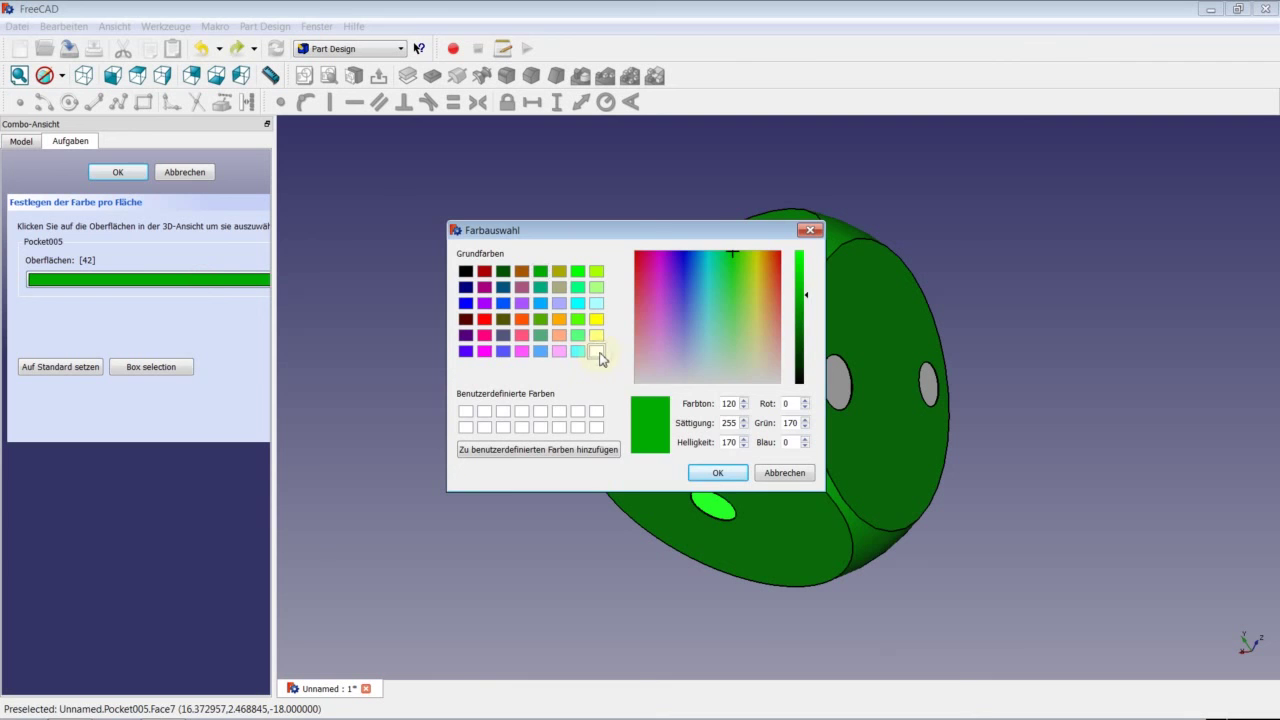
left_click(596, 351)
left_click(717, 472)
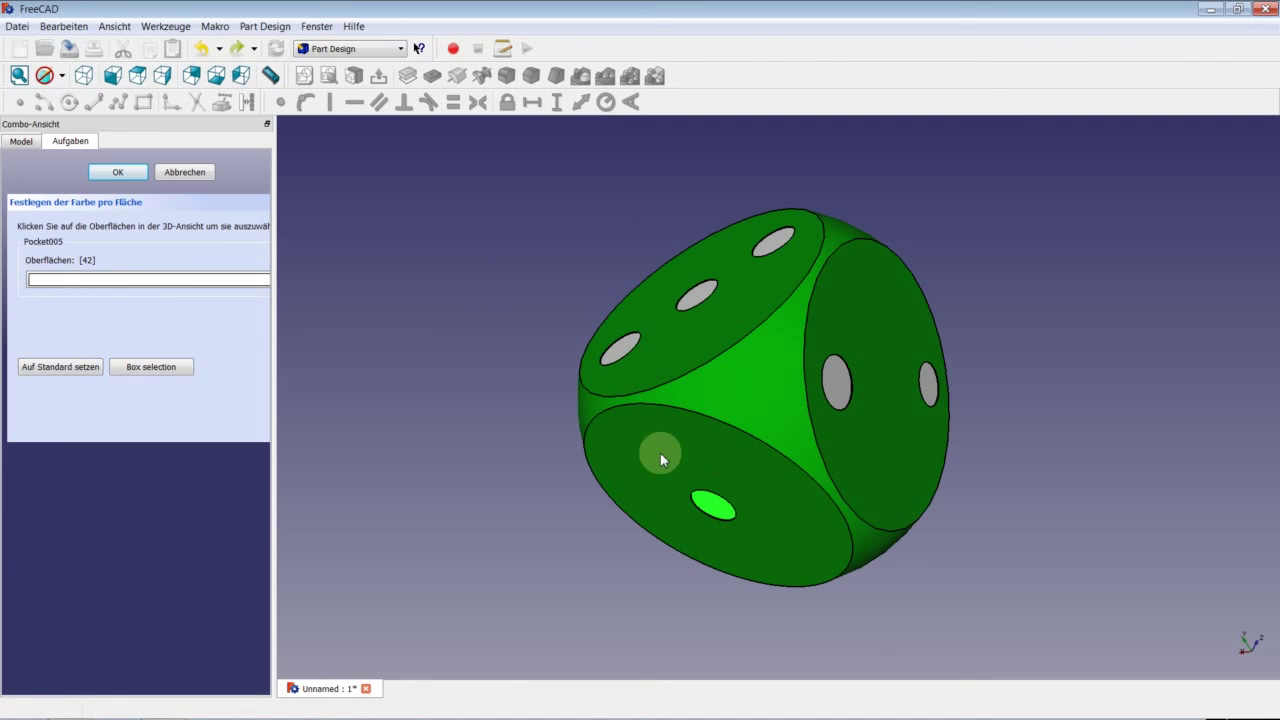
left_click(408, 356)
left_click(120, 172)
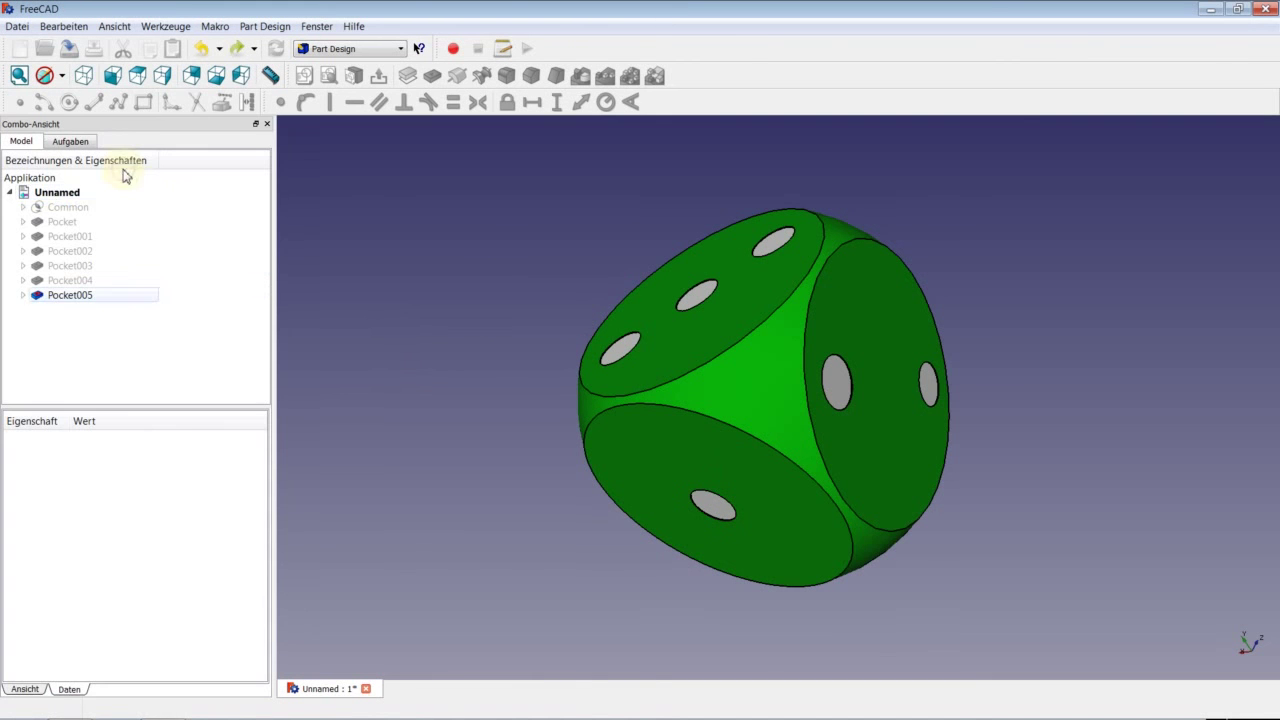
left_click(88, 79)
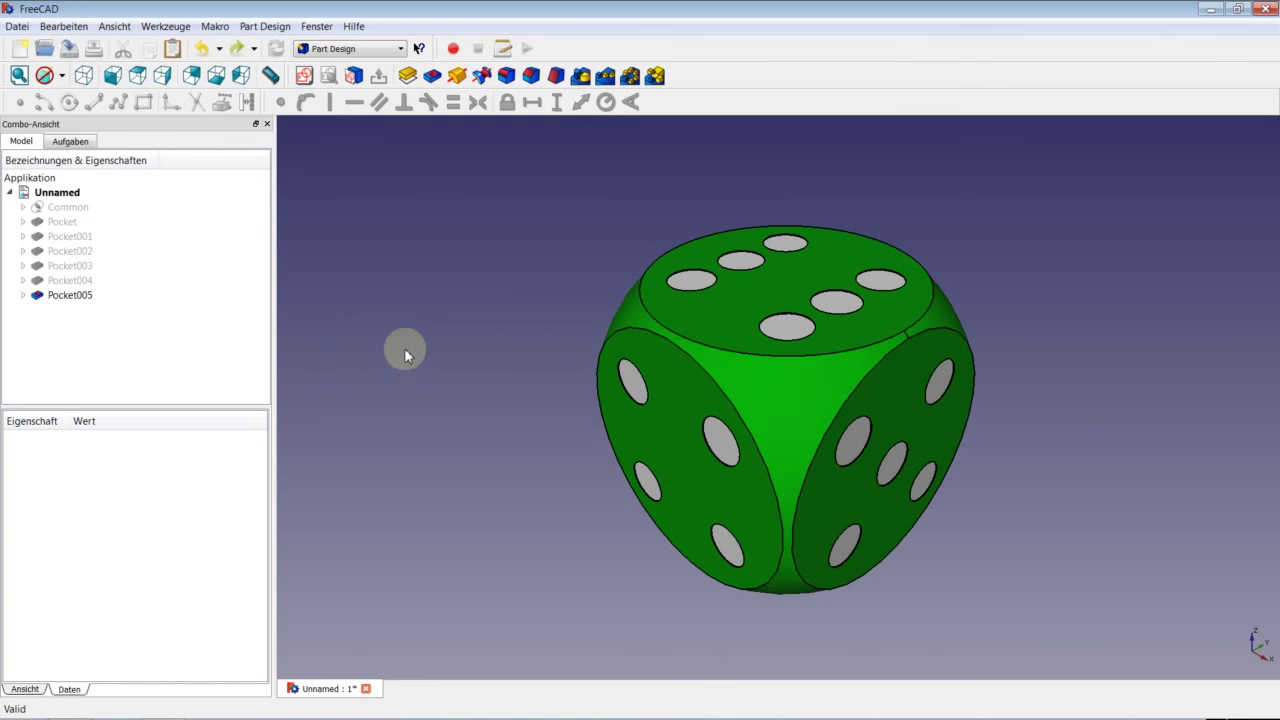